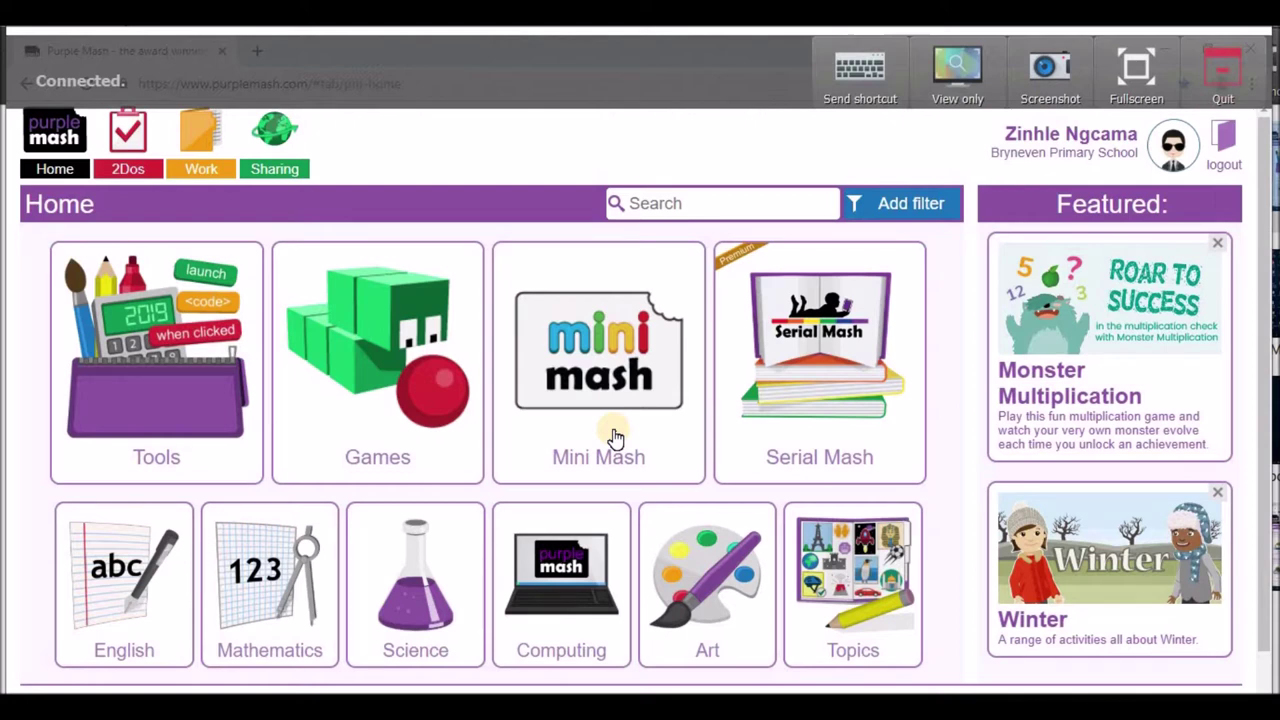
Go to 2Code under Purple Mash's Coding tools and open the Chimp activity Fun with fish.
click(160, 345)
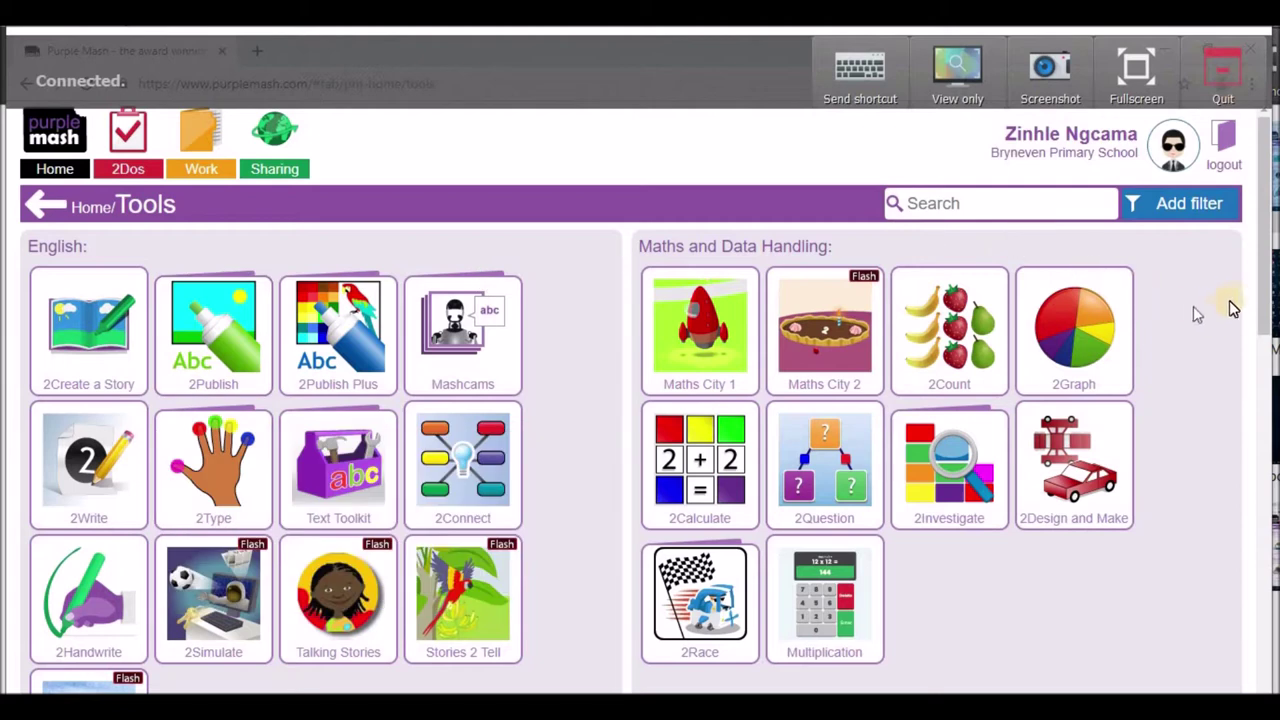
drag(1262, 290, 1271, 486)
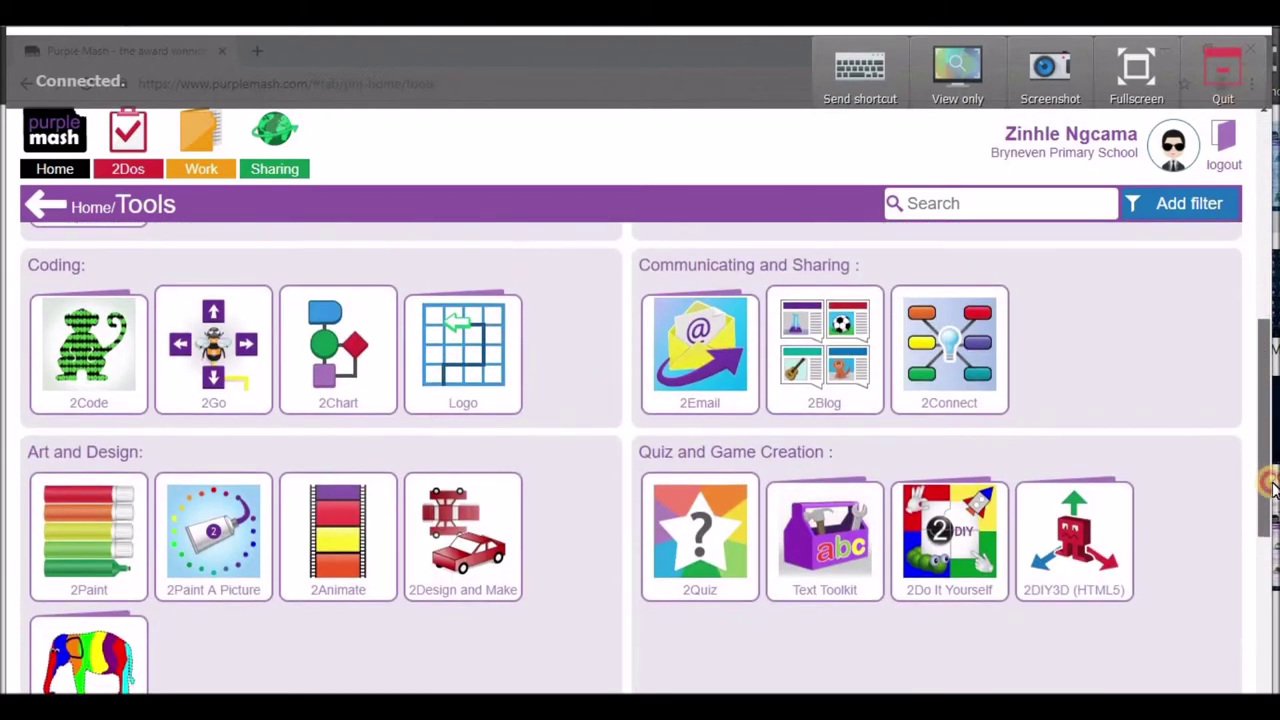
mouse_move(105, 385)
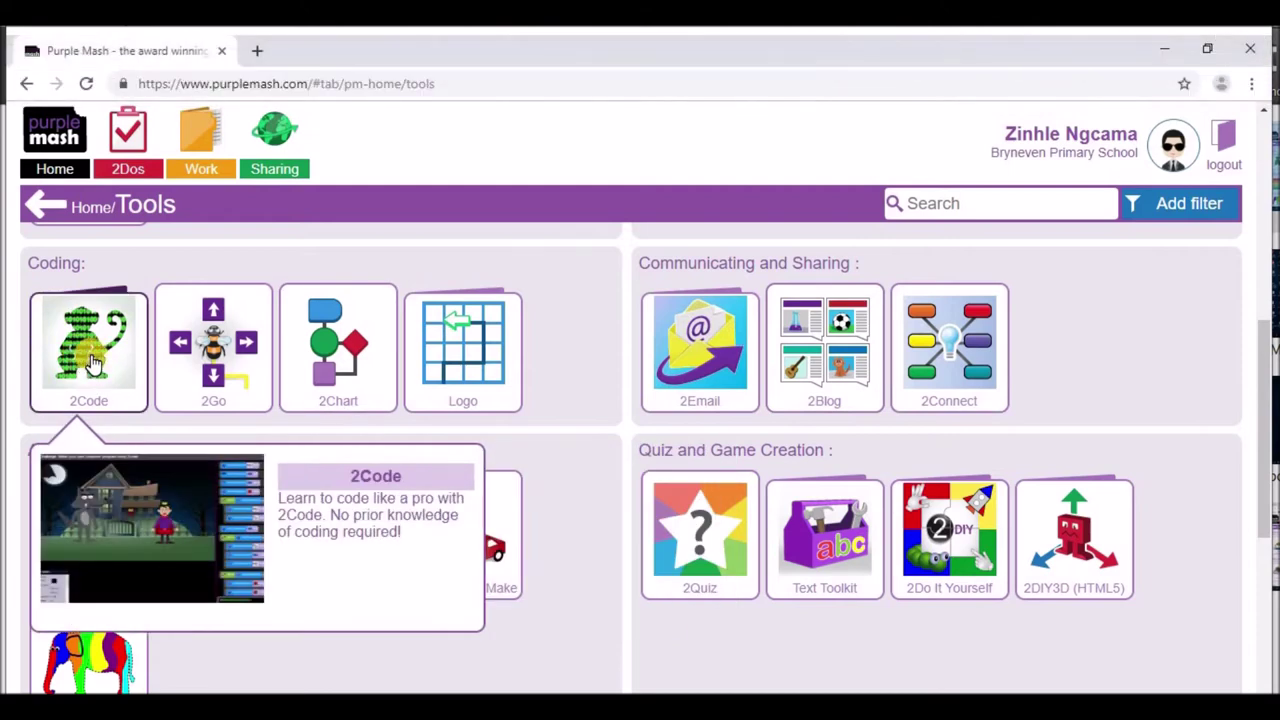
click(90, 362)
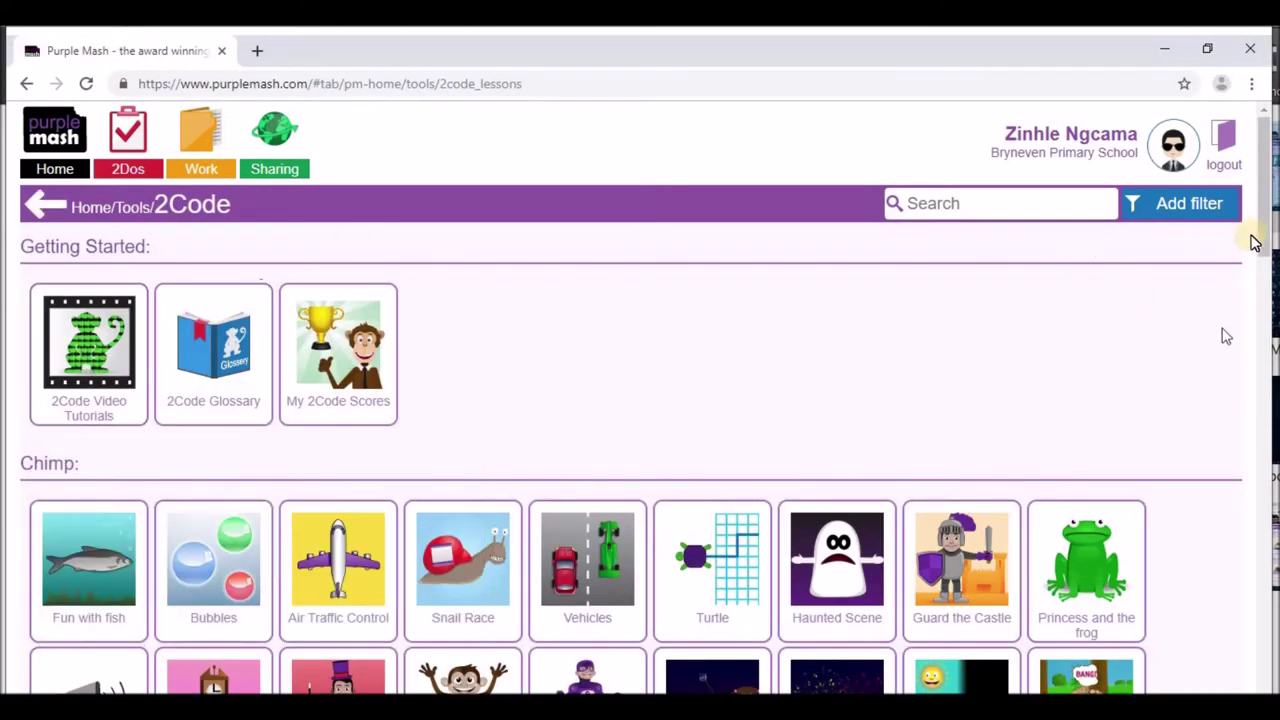
scroll(1262, 255, down, 3)
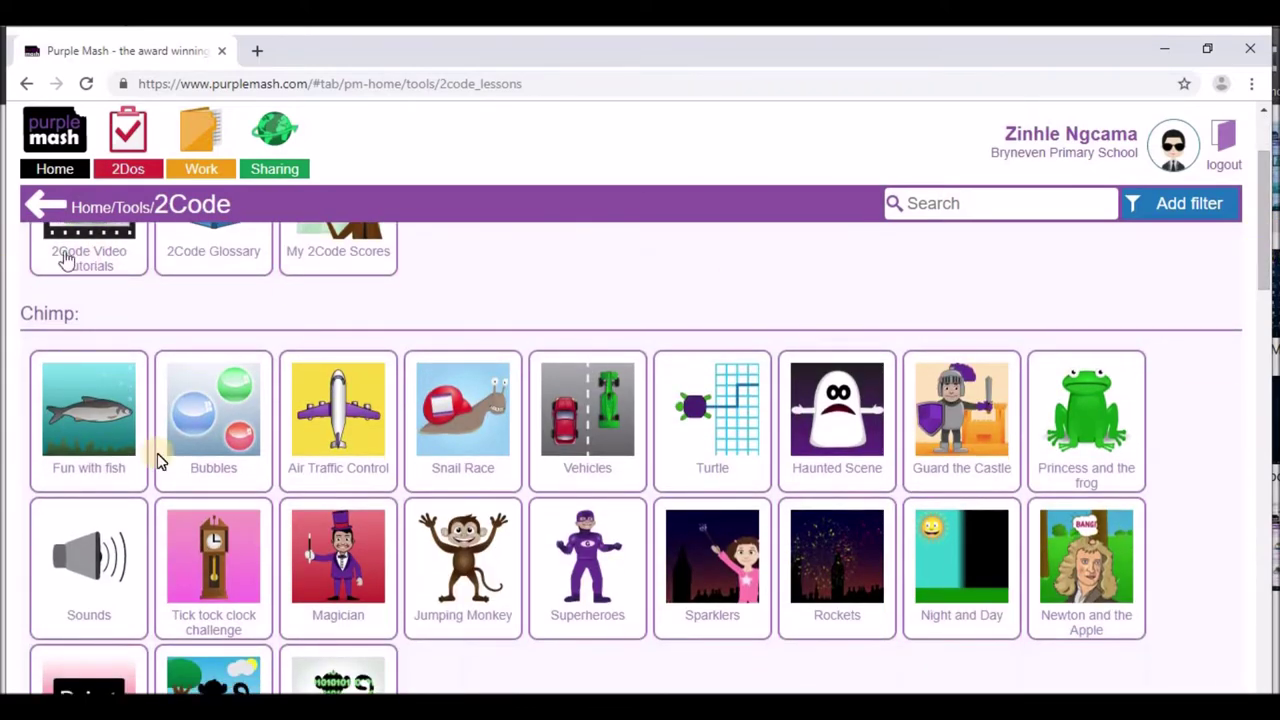
mouse_move(105, 440)
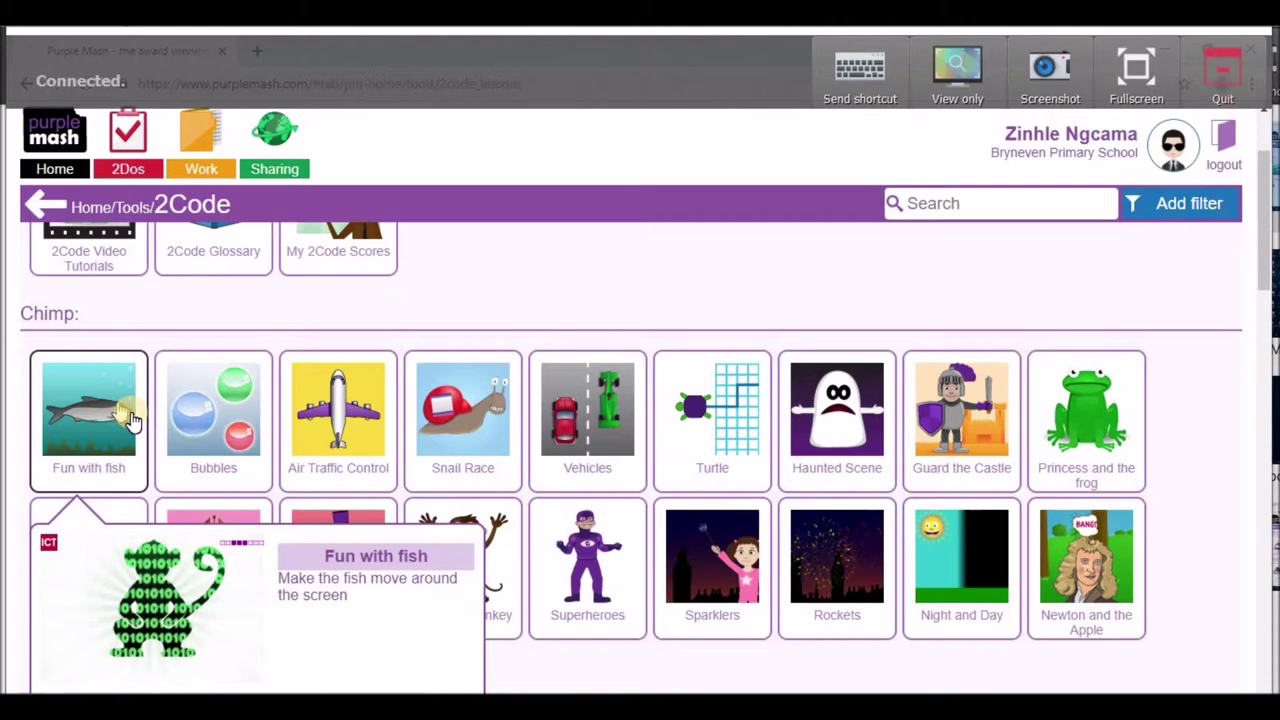
click(130, 418)
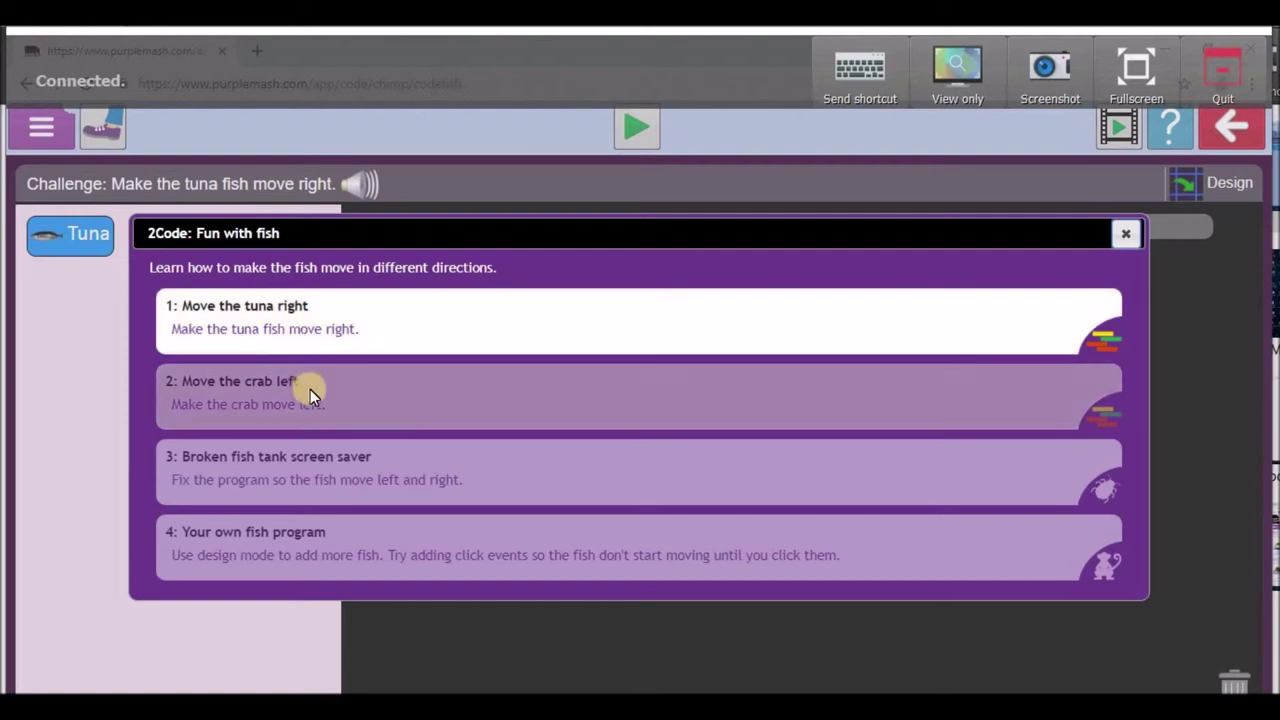
In challenge 1, build a Tuna right command and run it to complete the tuna challenge.
click(341, 326)
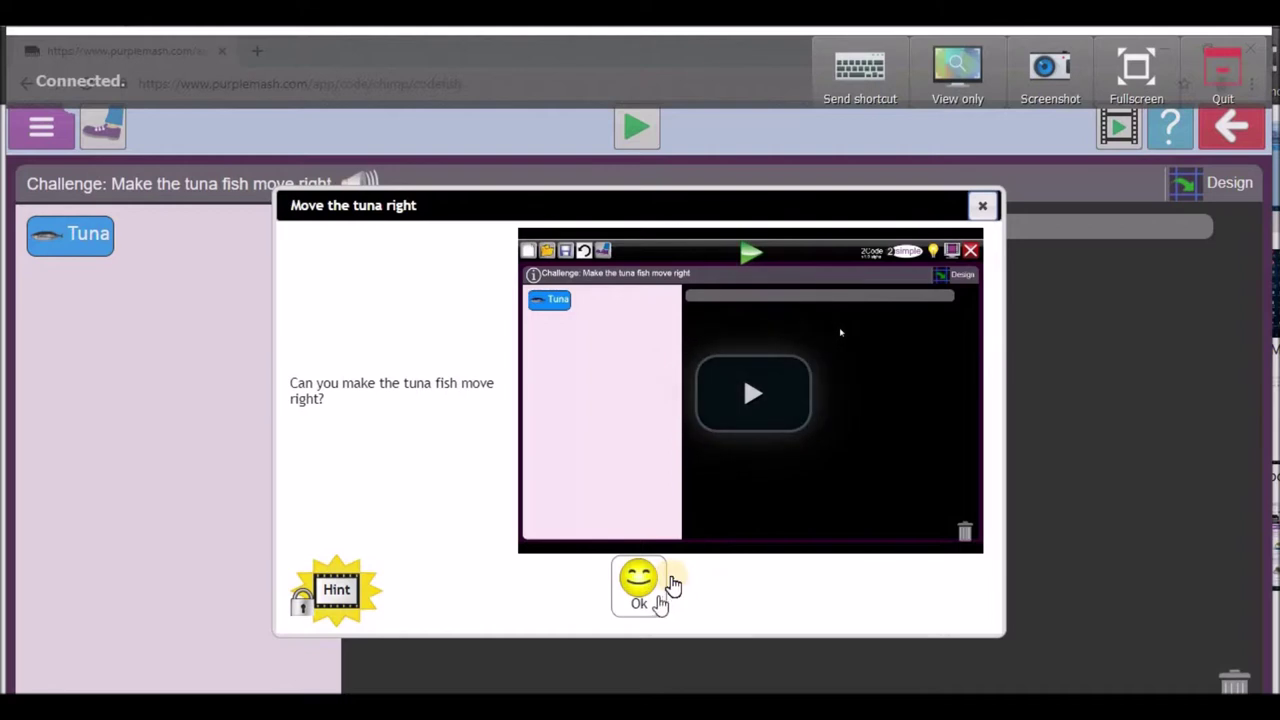
click(639, 590)
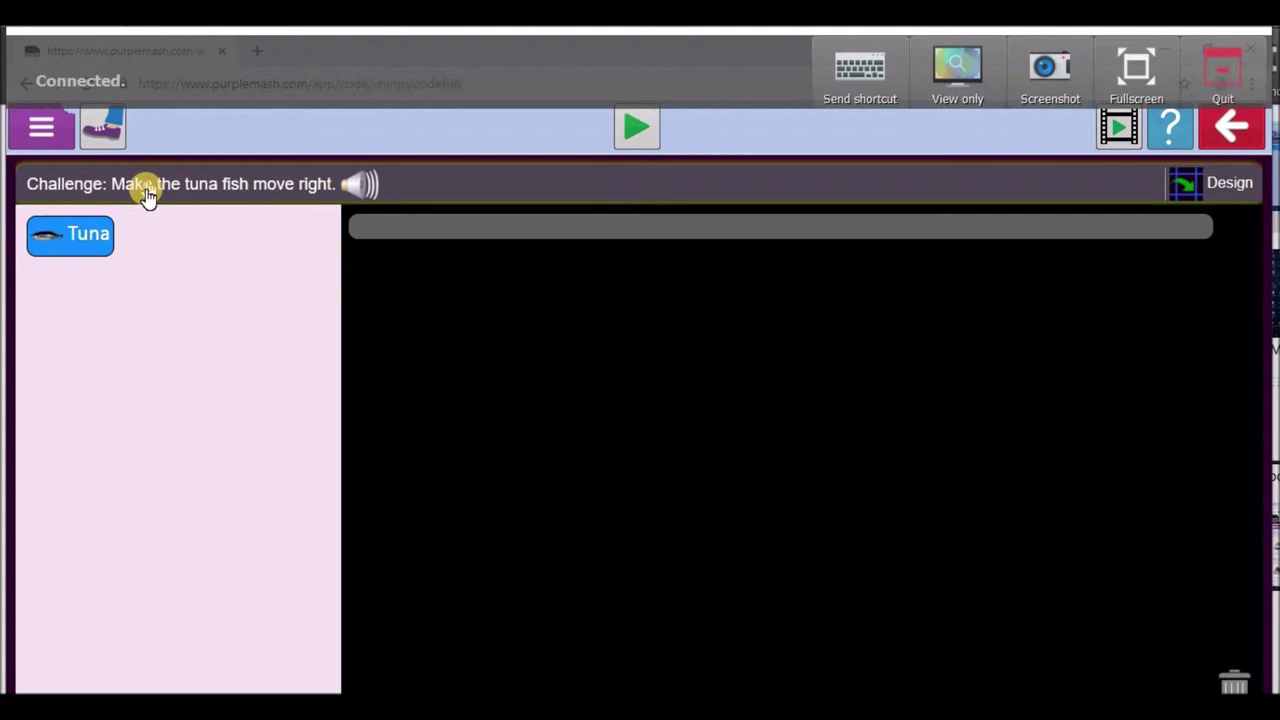
click(85, 238)
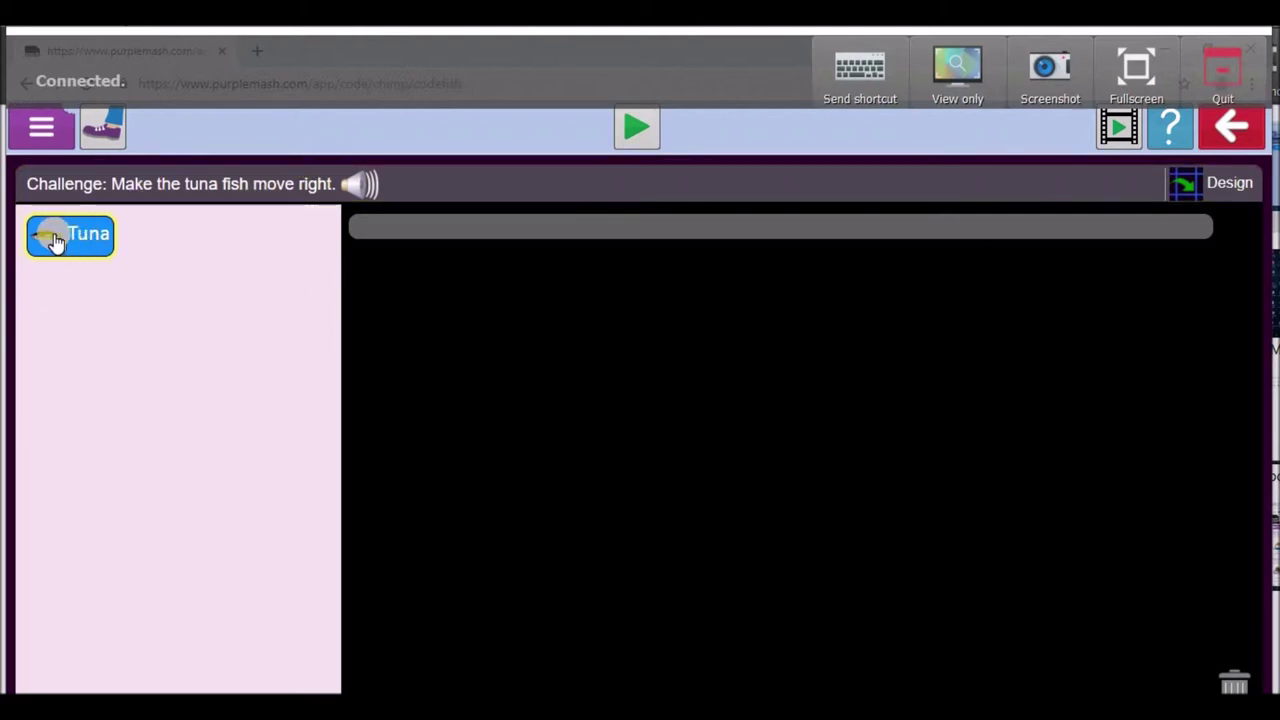
drag(120, 268, 96, 283)
drag(44, 240, 358, 230)
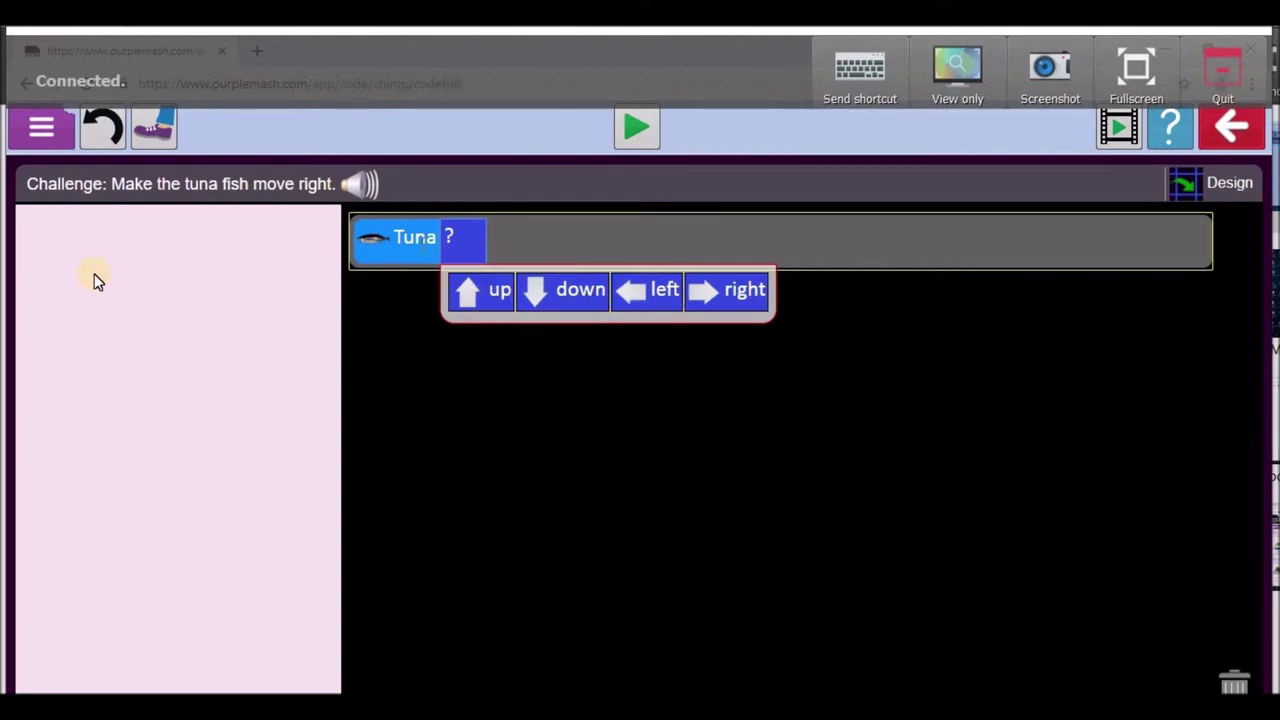
click(95, 280)
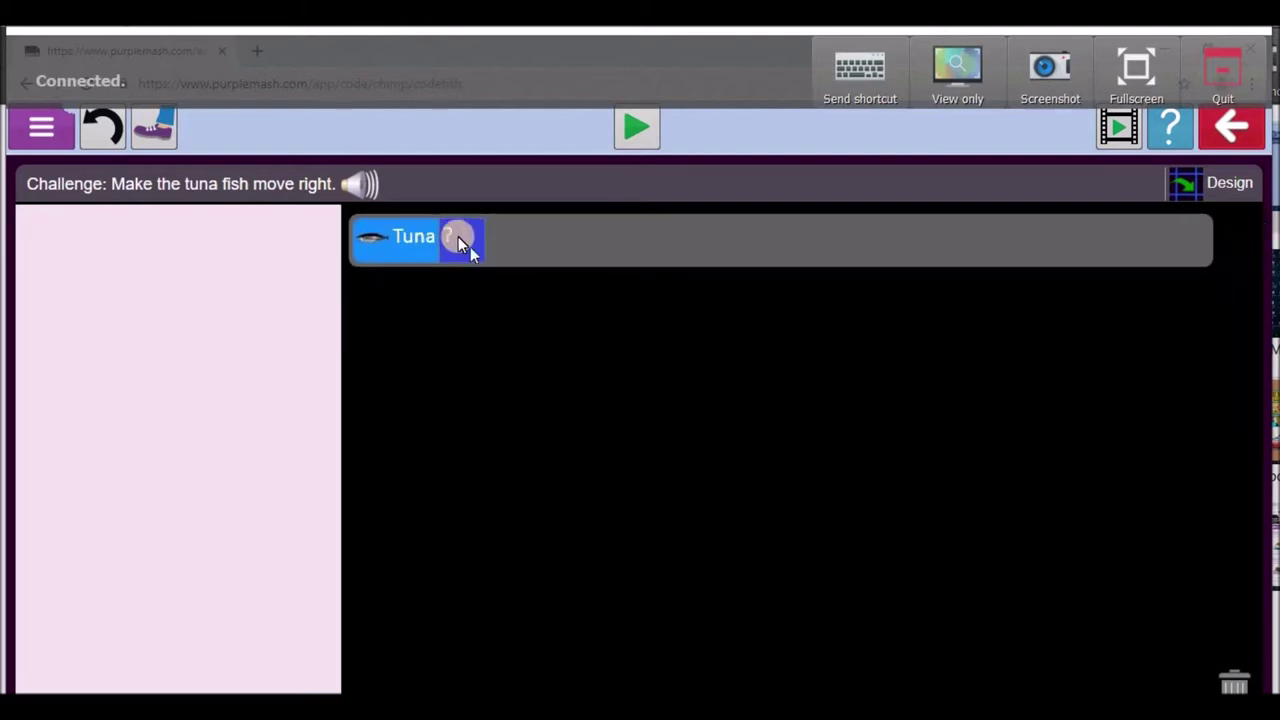
click(459, 238)
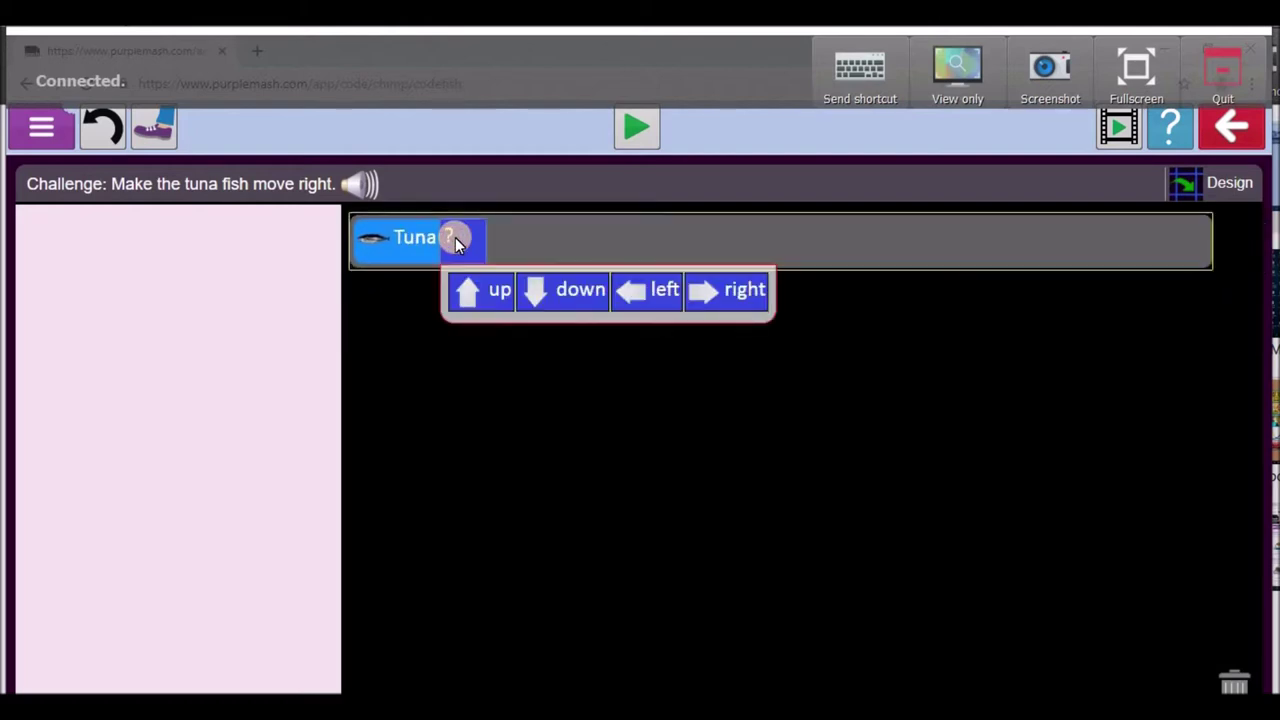
click(706, 300)
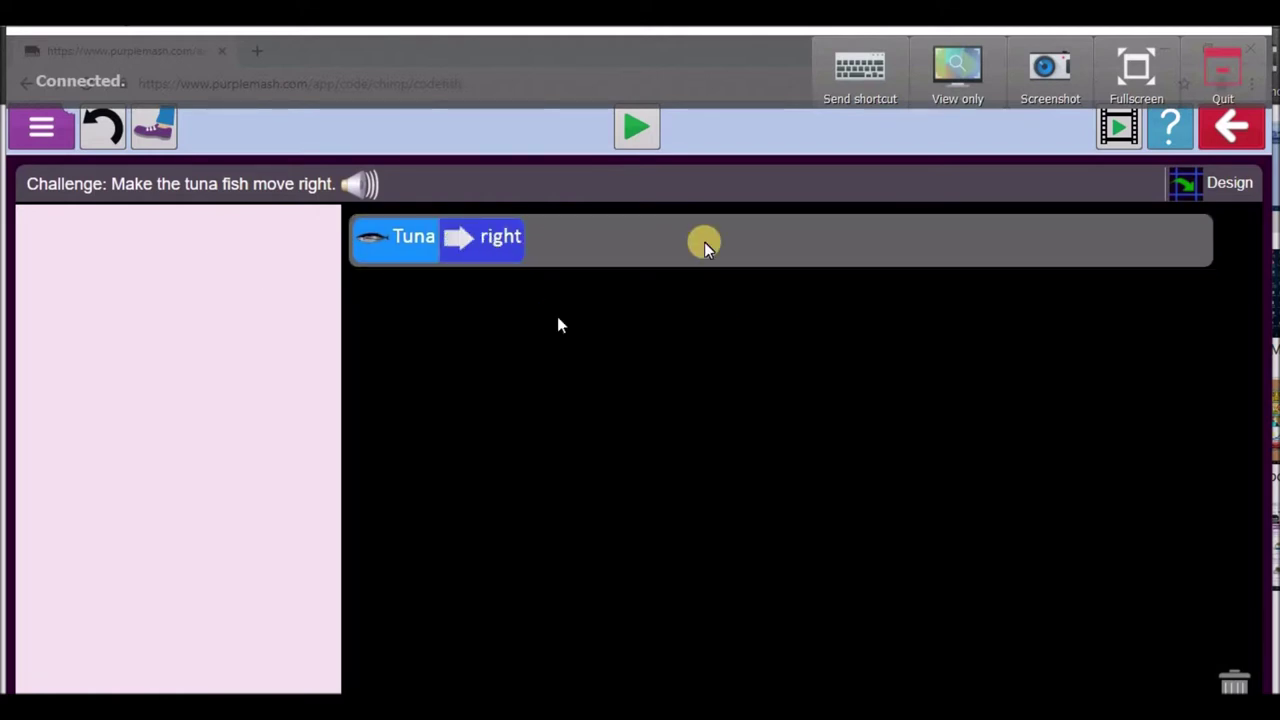
click(640, 128)
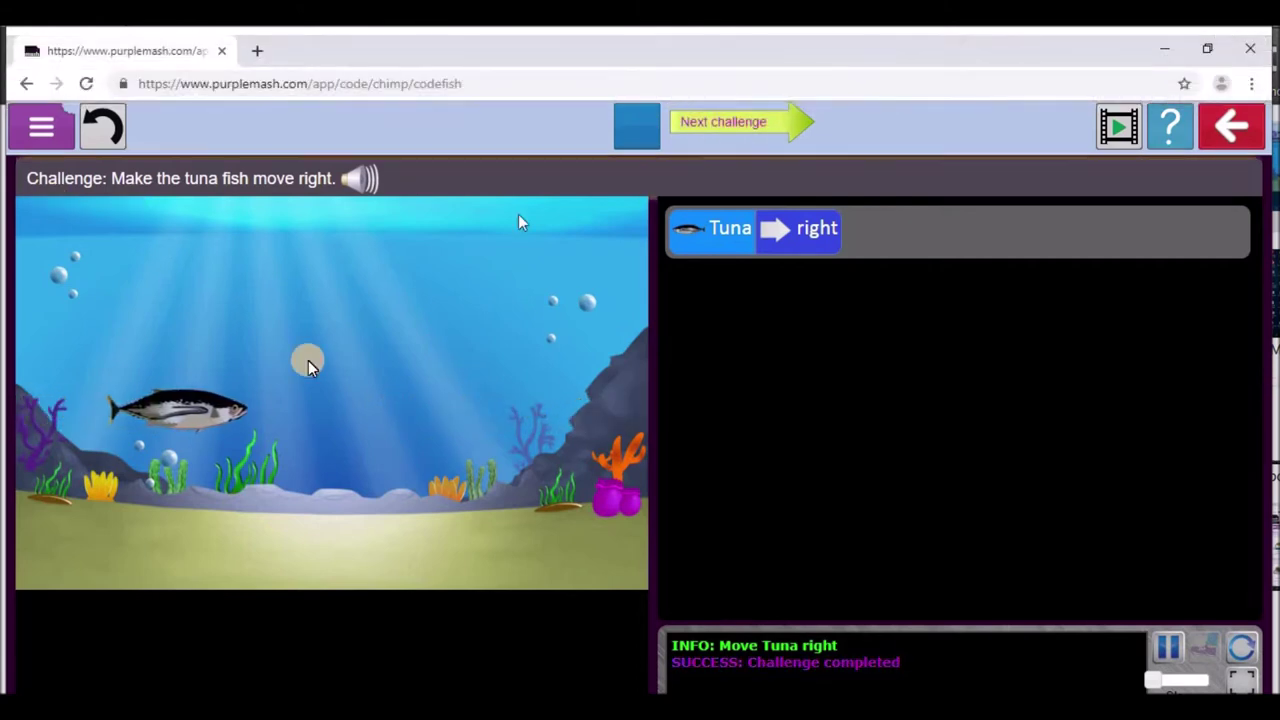
click(716, 131)
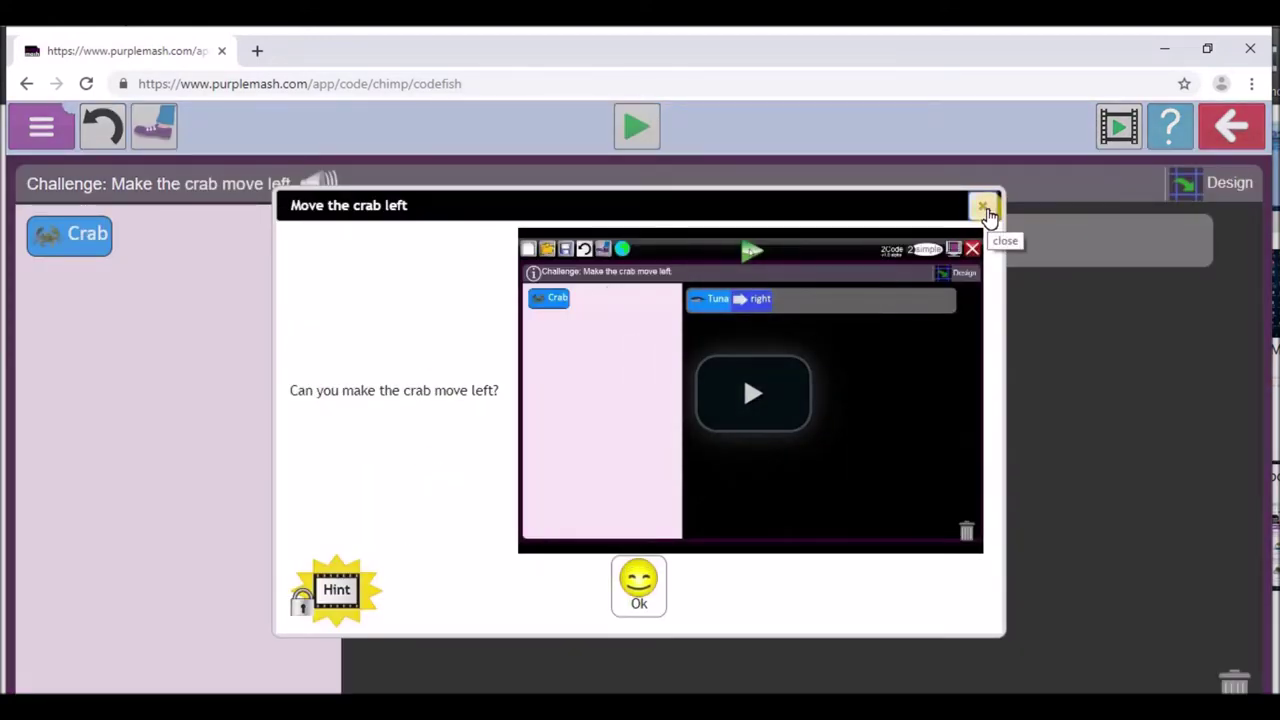
Add a Crab left command beneath Tuna right and run both to pass the crab challenge.
click(984, 208)
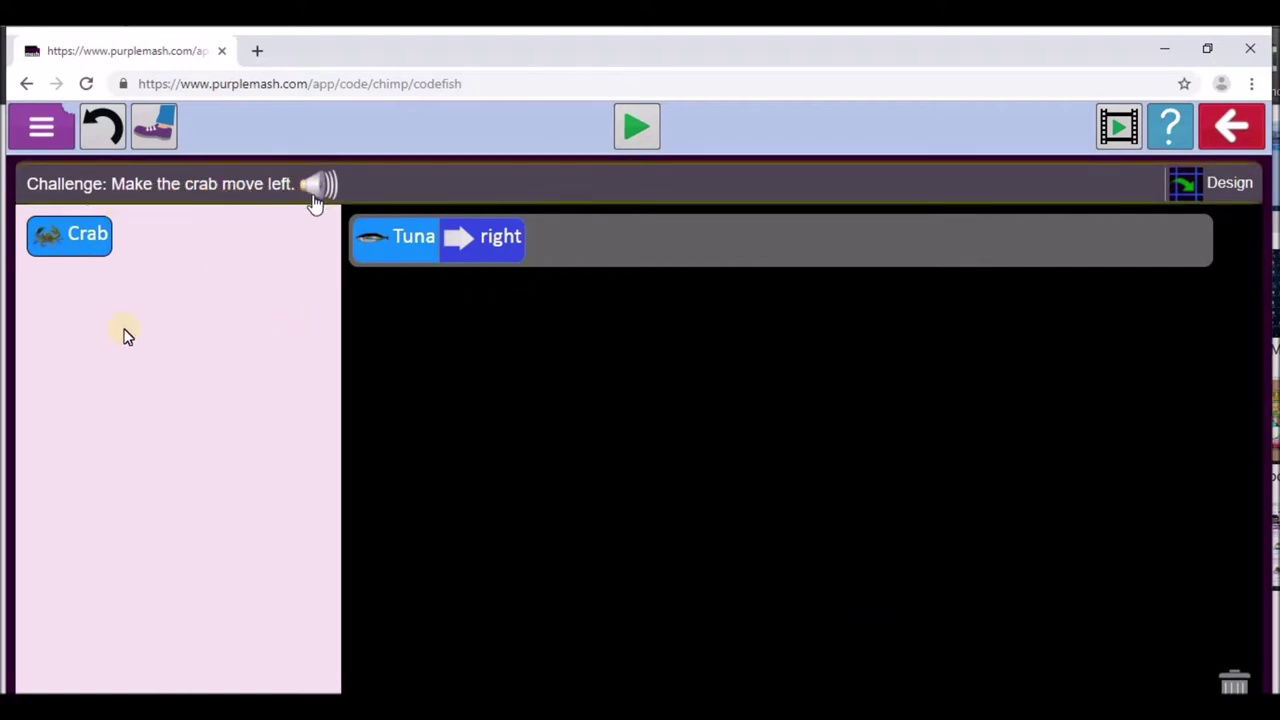
click(586, 244)
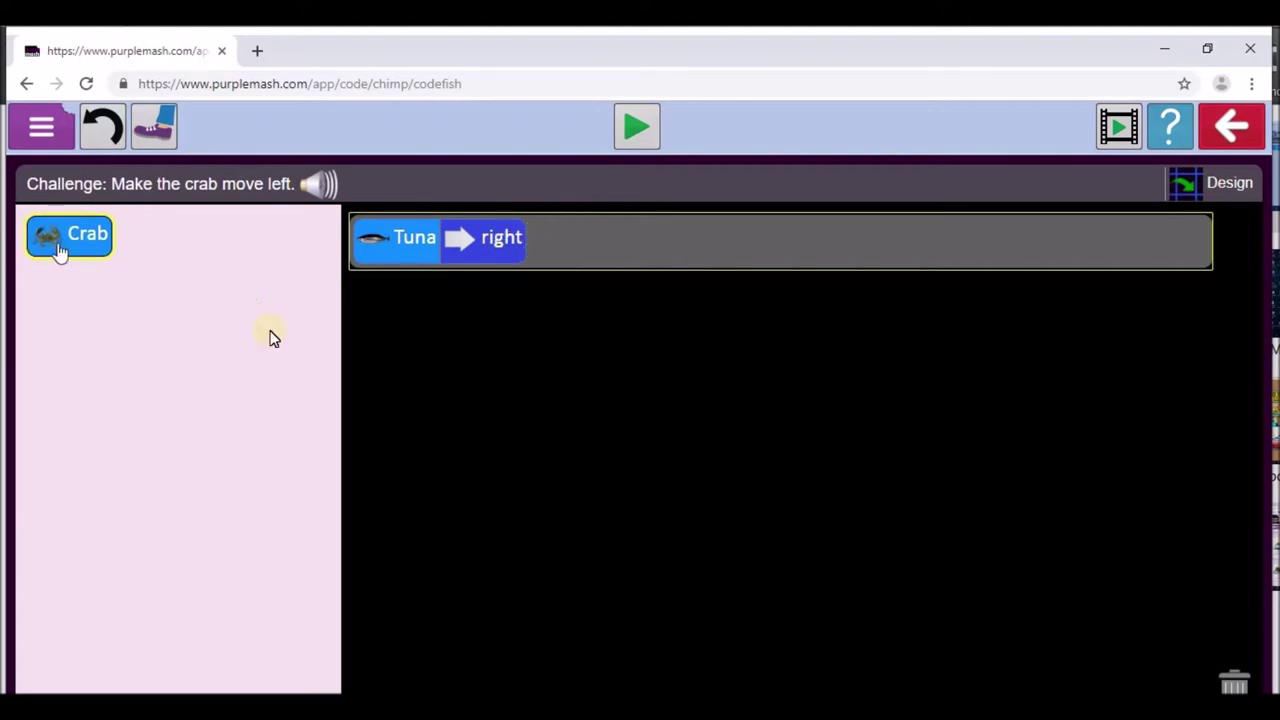
drag(100, 243, 600, 247)
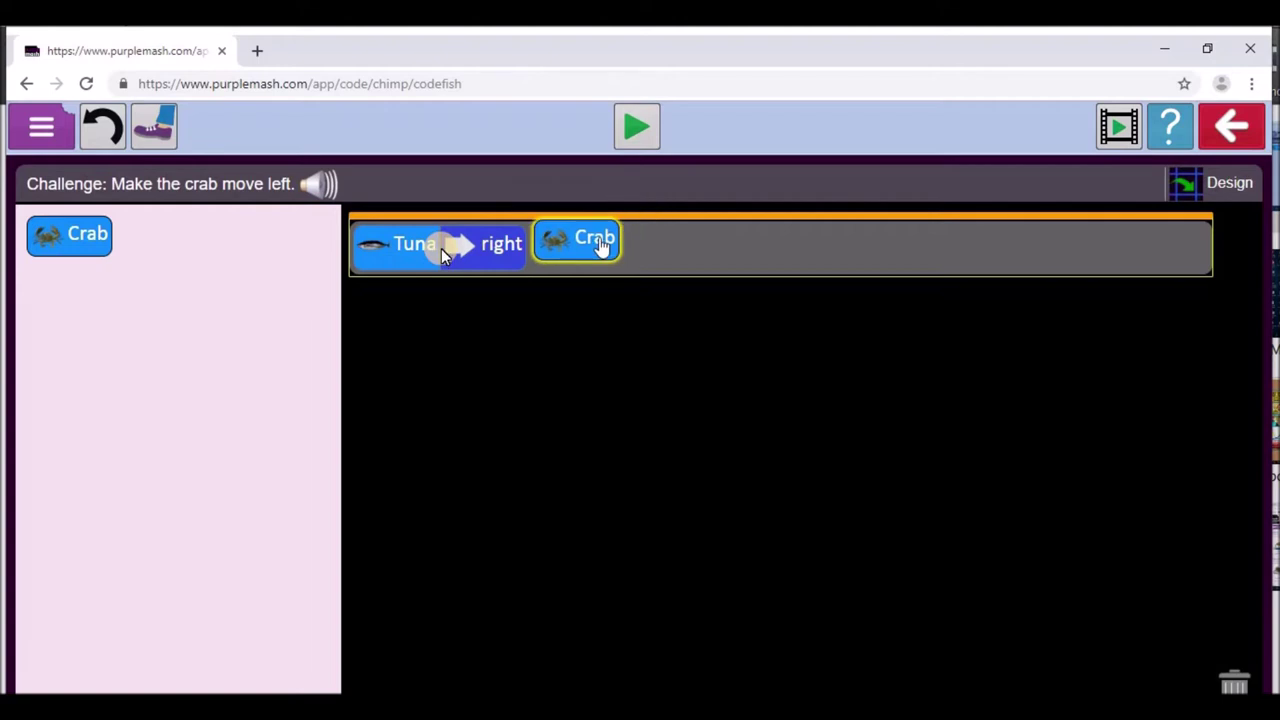
click(640, 299)
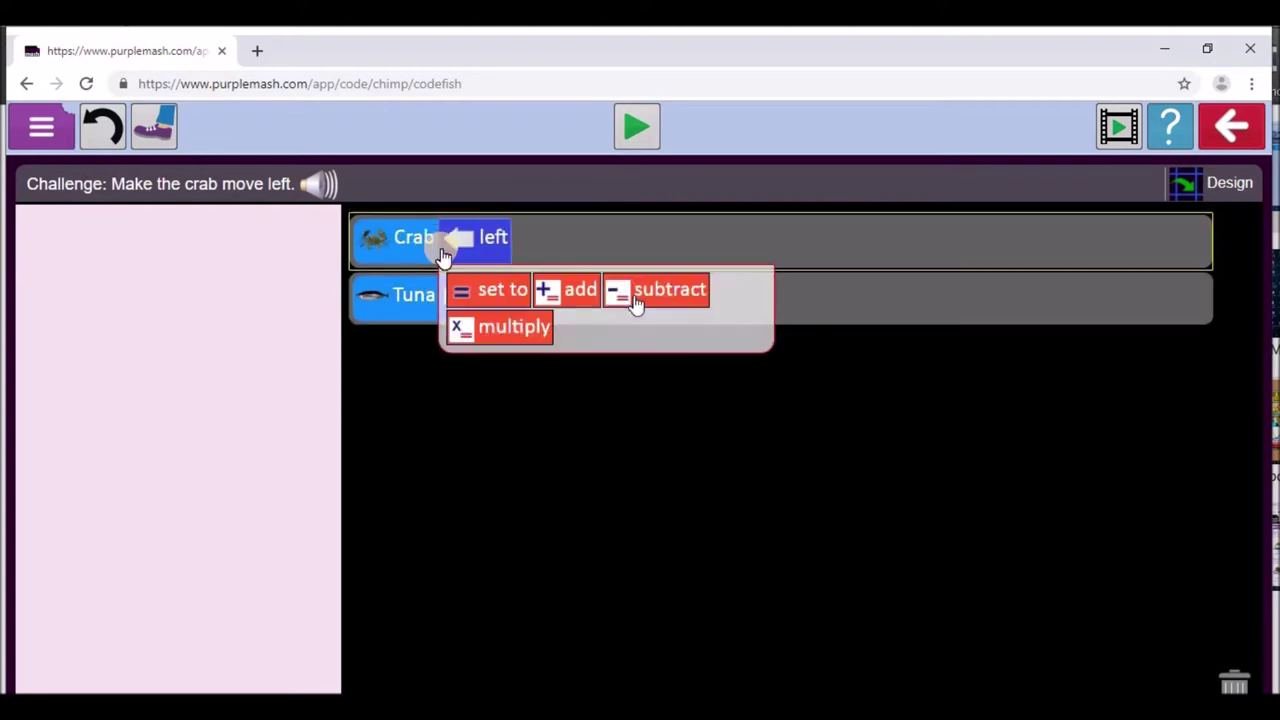
click(634, 299)
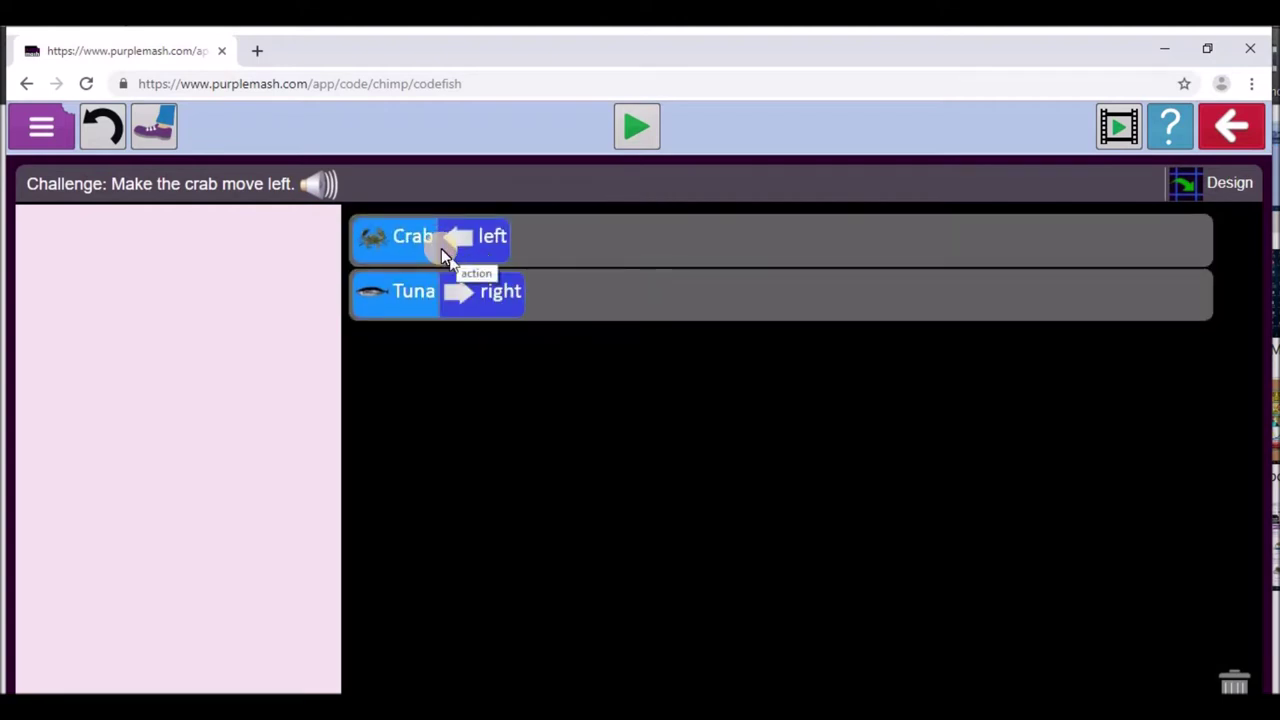
click(569, 242)
mouse_move(572, 246)
mouse_down()
mouse_move(575, 277)
mouse_move(577, 218)
mouse_move(561, 312)
mouse_move(617, 293)
mouse_move(587, 235)
mouse_move(583, 258)
mouse_up()
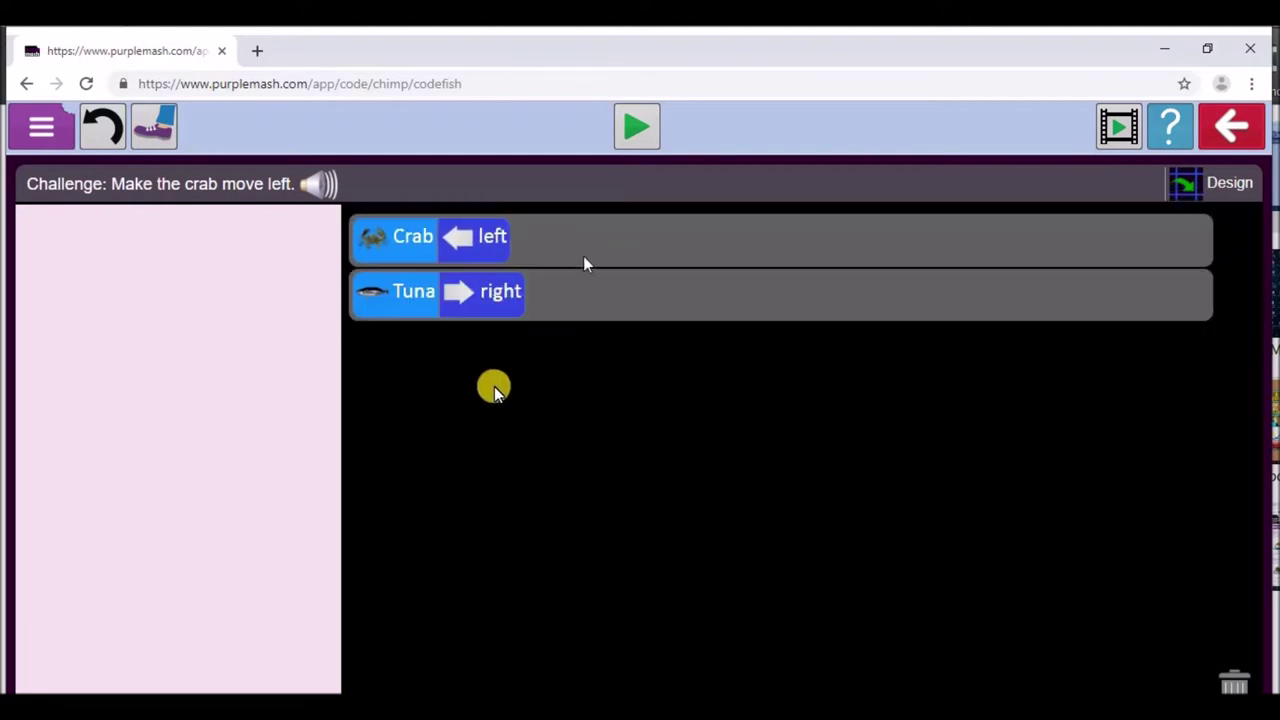
drag(583, 258, 401, 307)
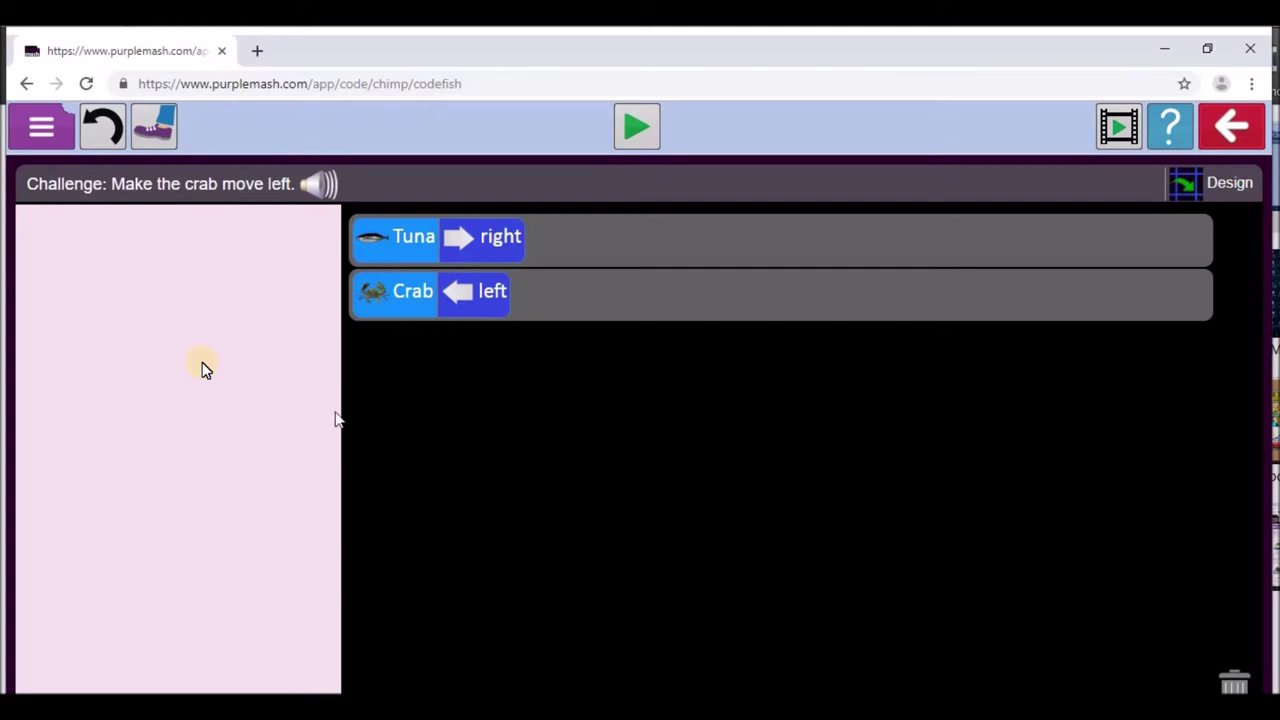
click(636, 132)
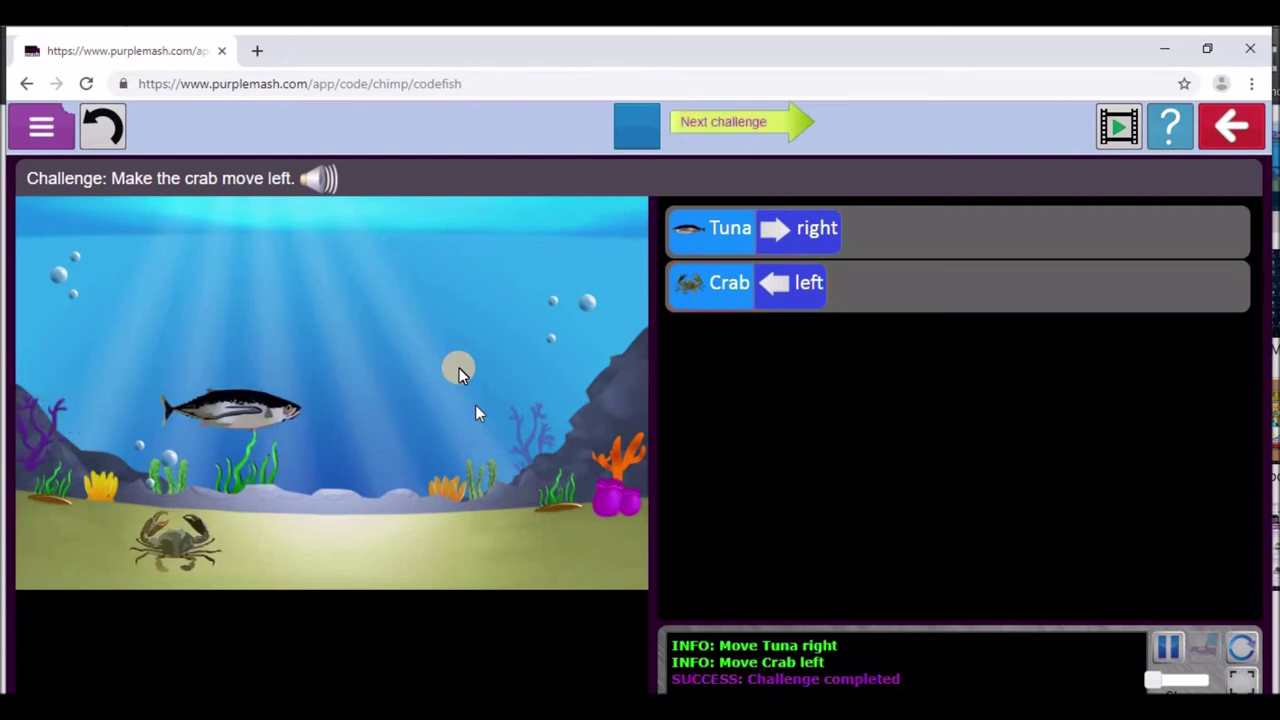
In the broken fish tank challenge, change the Tuna command from down to left.
click(790, 118)
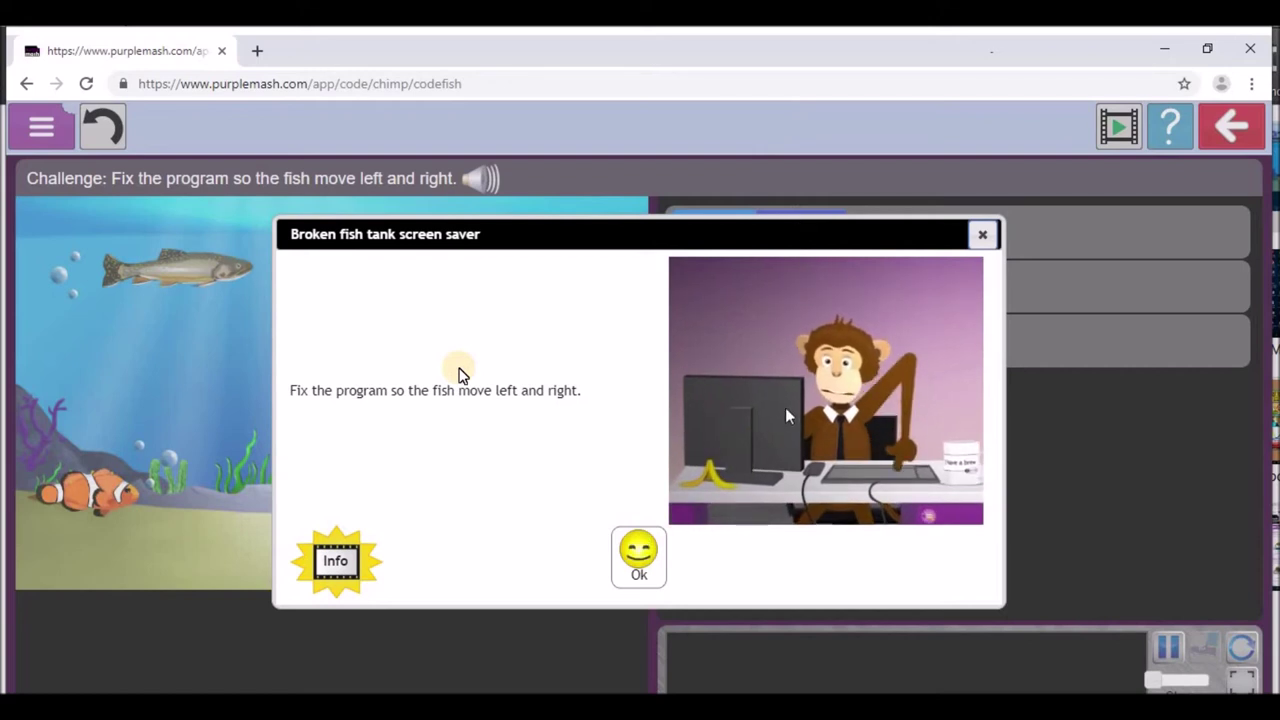
click(982, 240)
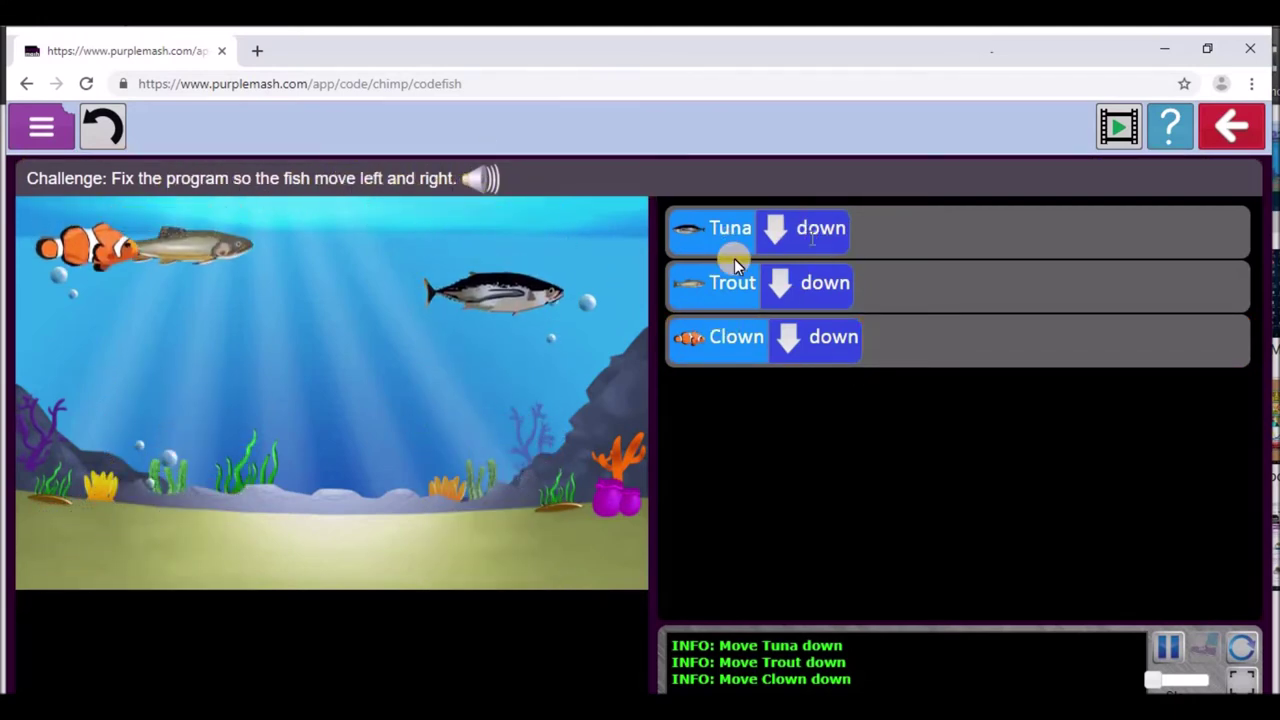
click(765, 238)
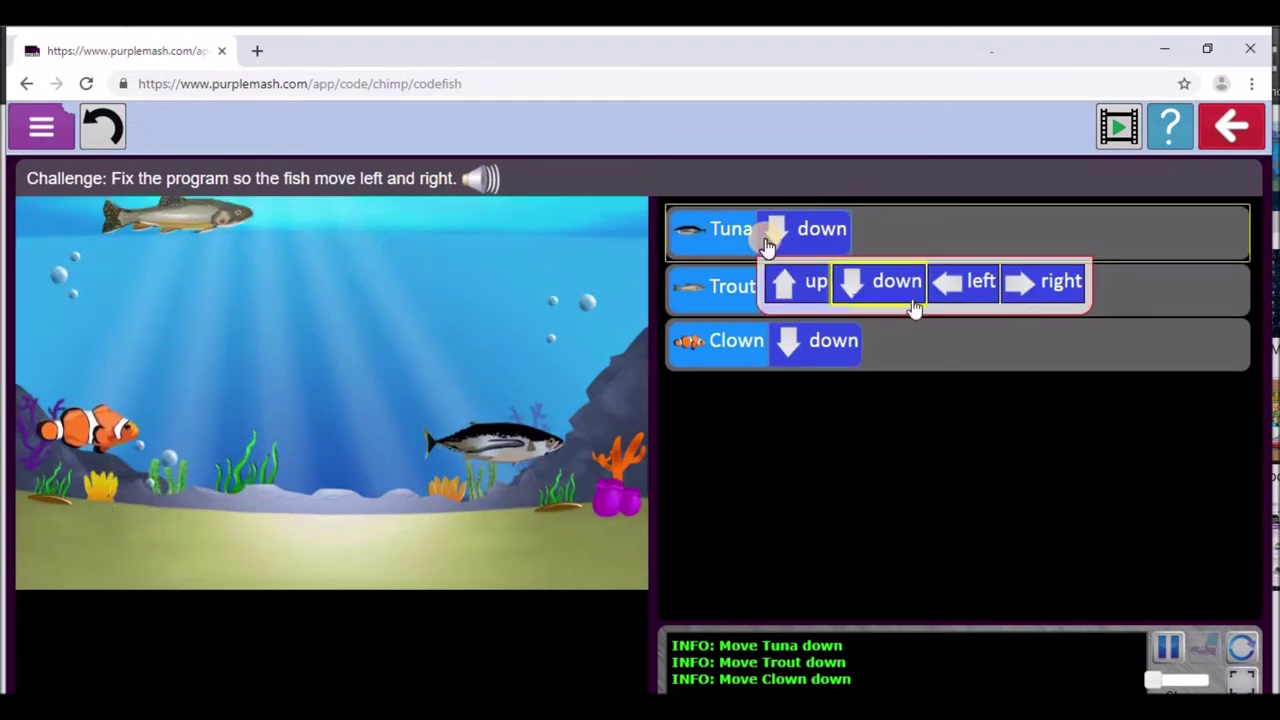
click(945, 290)
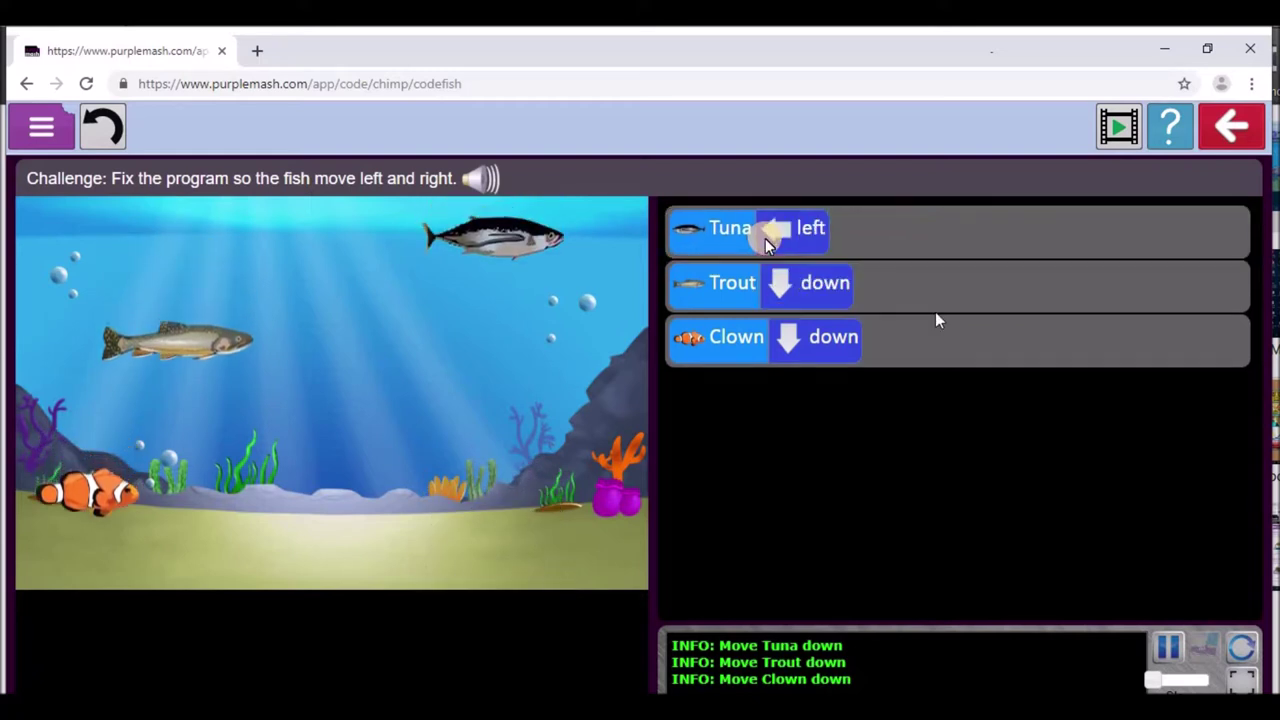
click(767, 237)
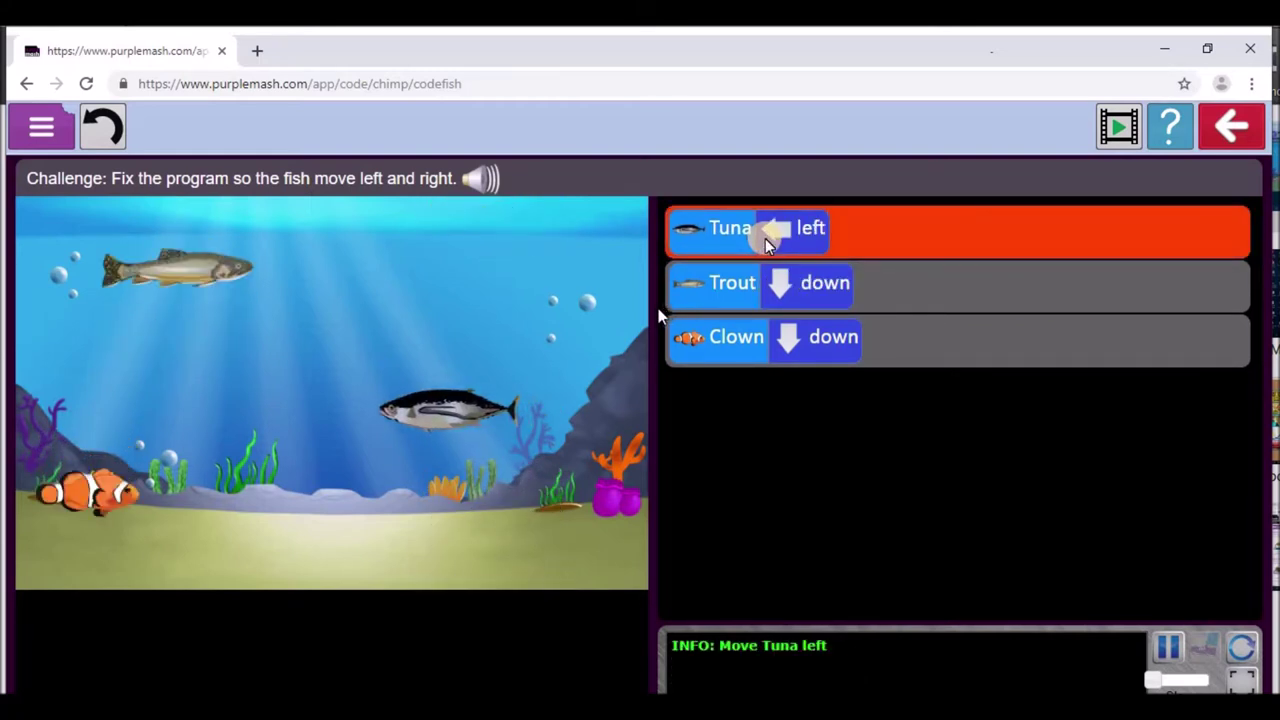
Change Trout's move to right and Clown's move to left, then accept the success prompt.
click(793, 288)
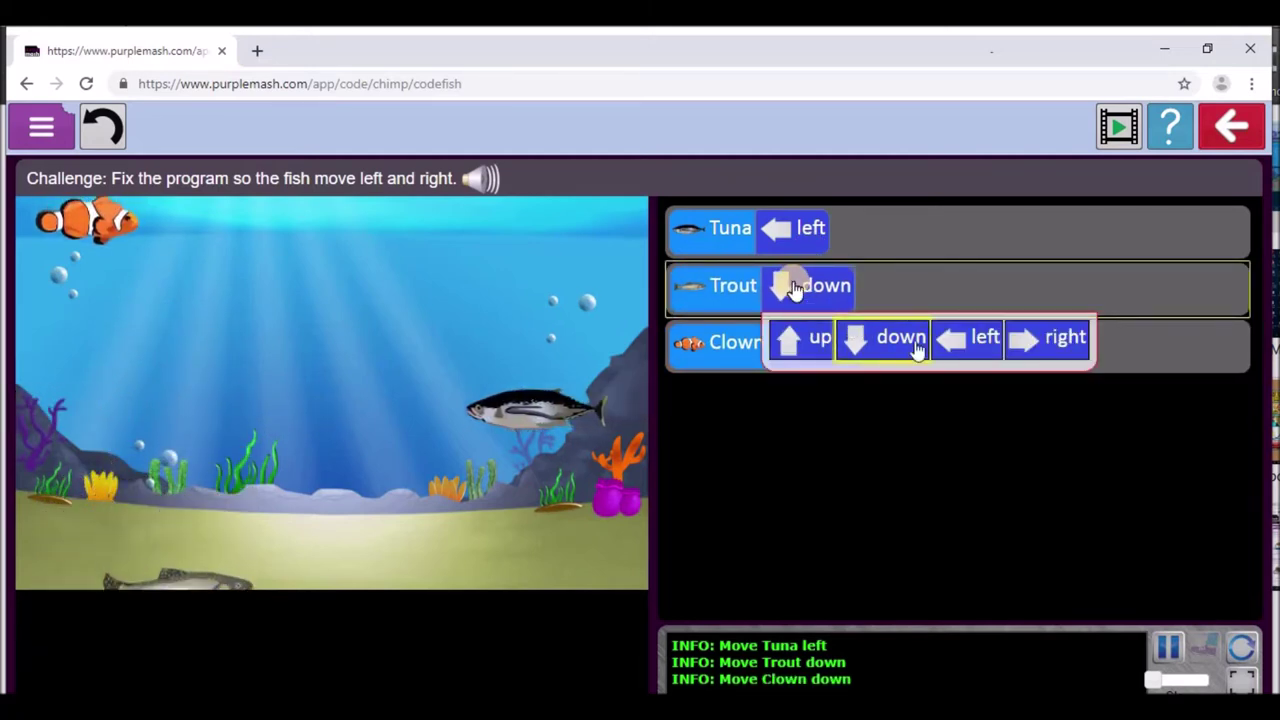
click(1045, 340)
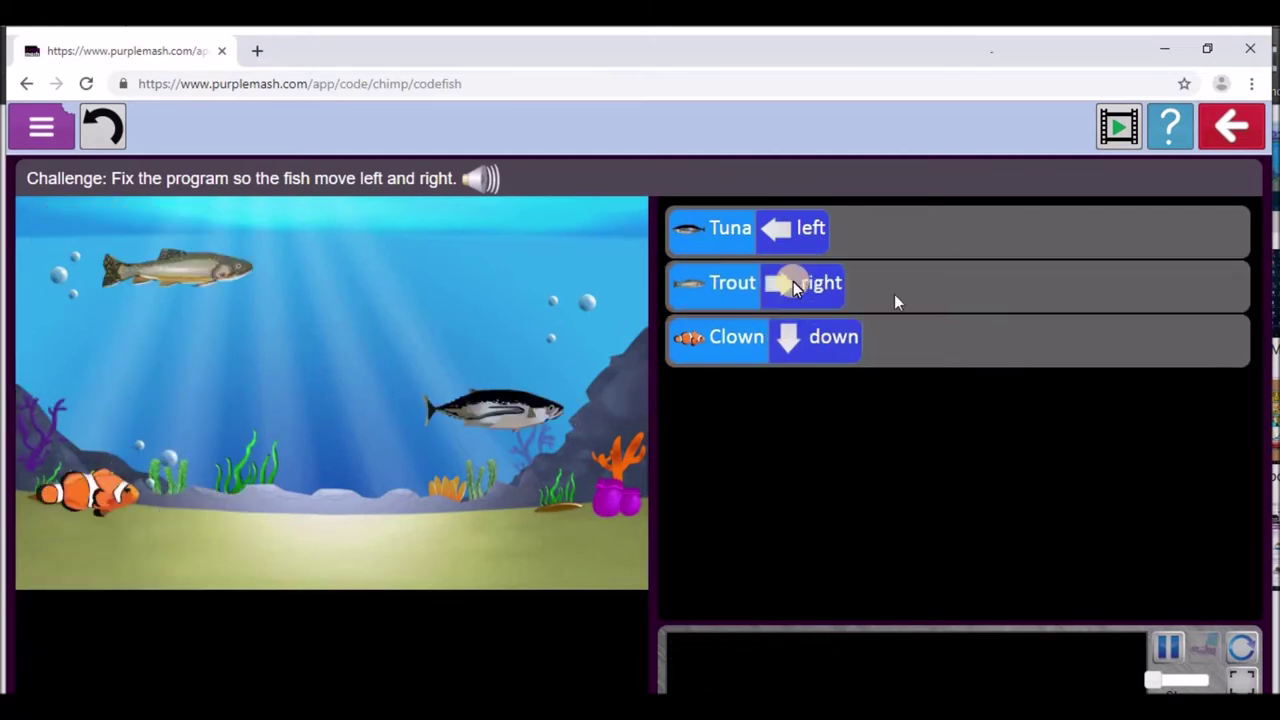
click(852, 338)
click(975, 394)
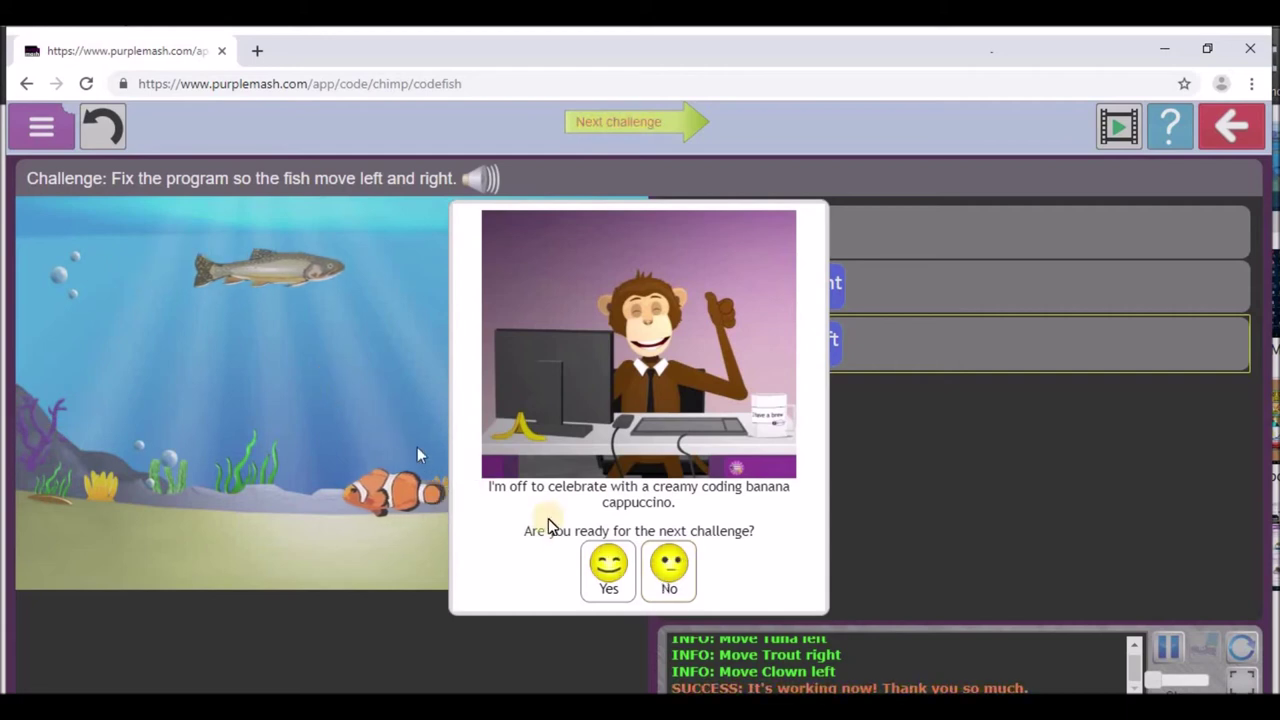
click(608, 578)
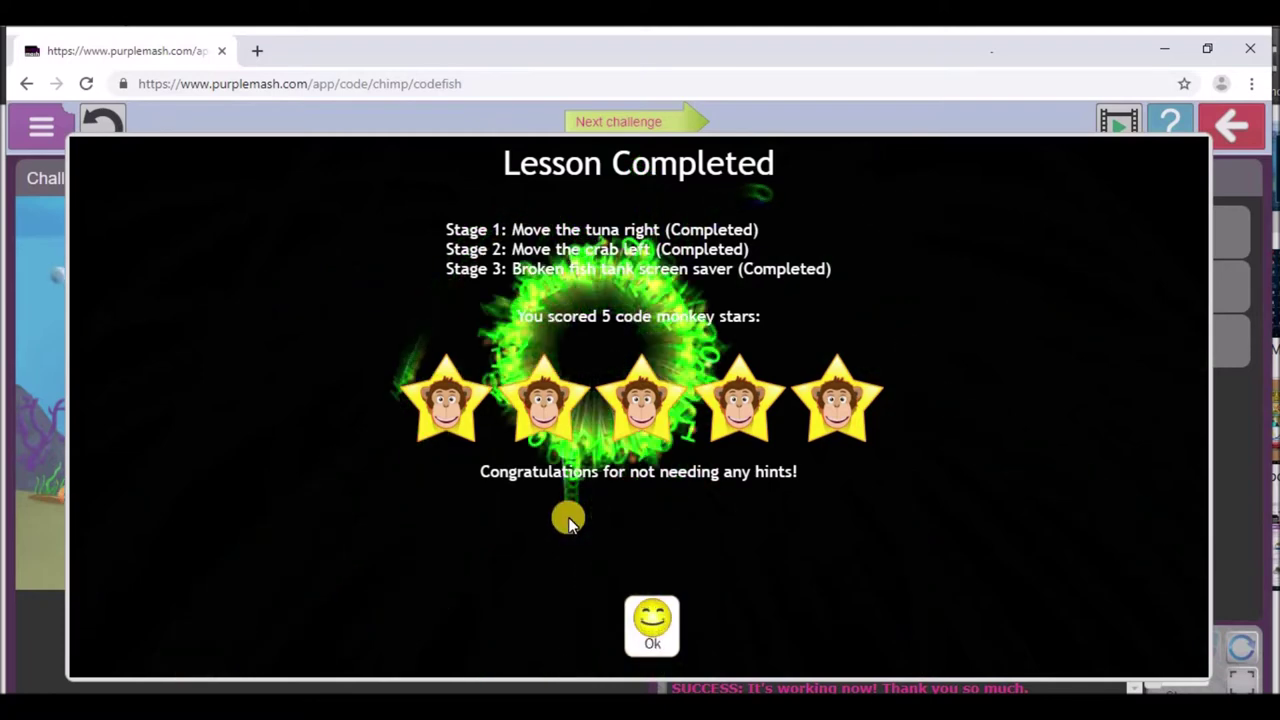
In the next activity, add a 'when clicked' event set to trigger on Clown.
click(654, 628)
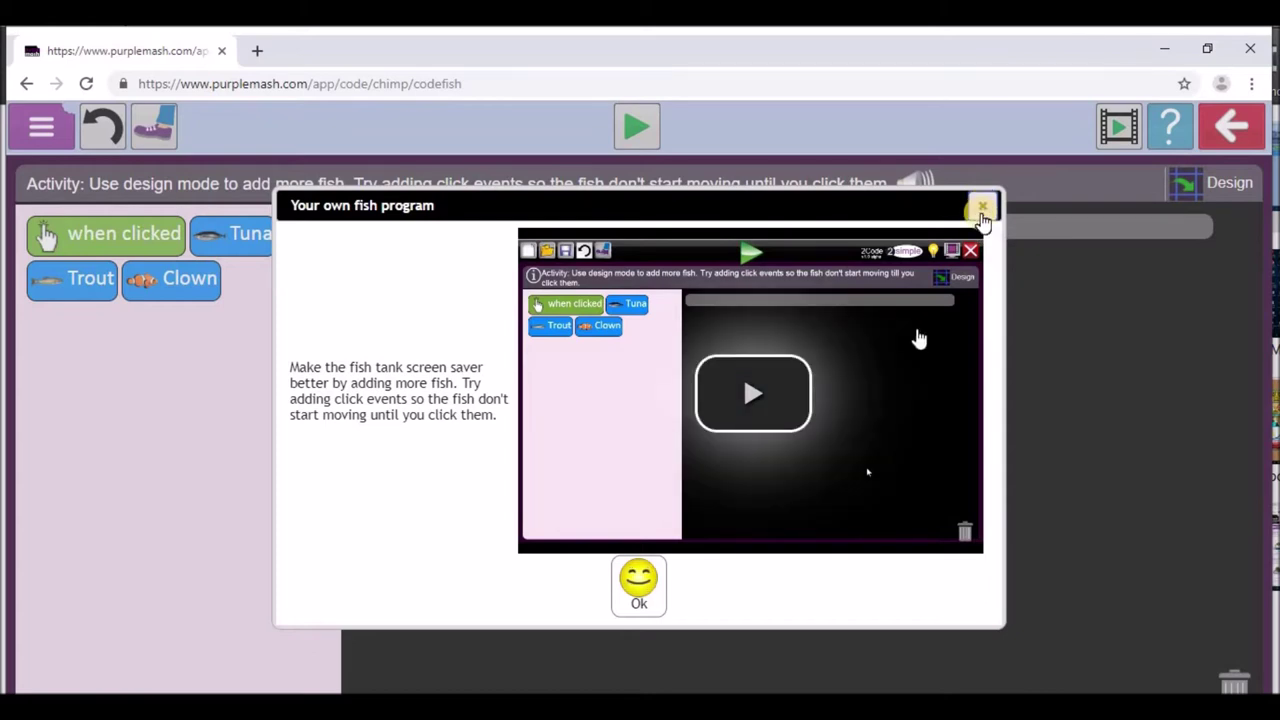
click(981, 208)
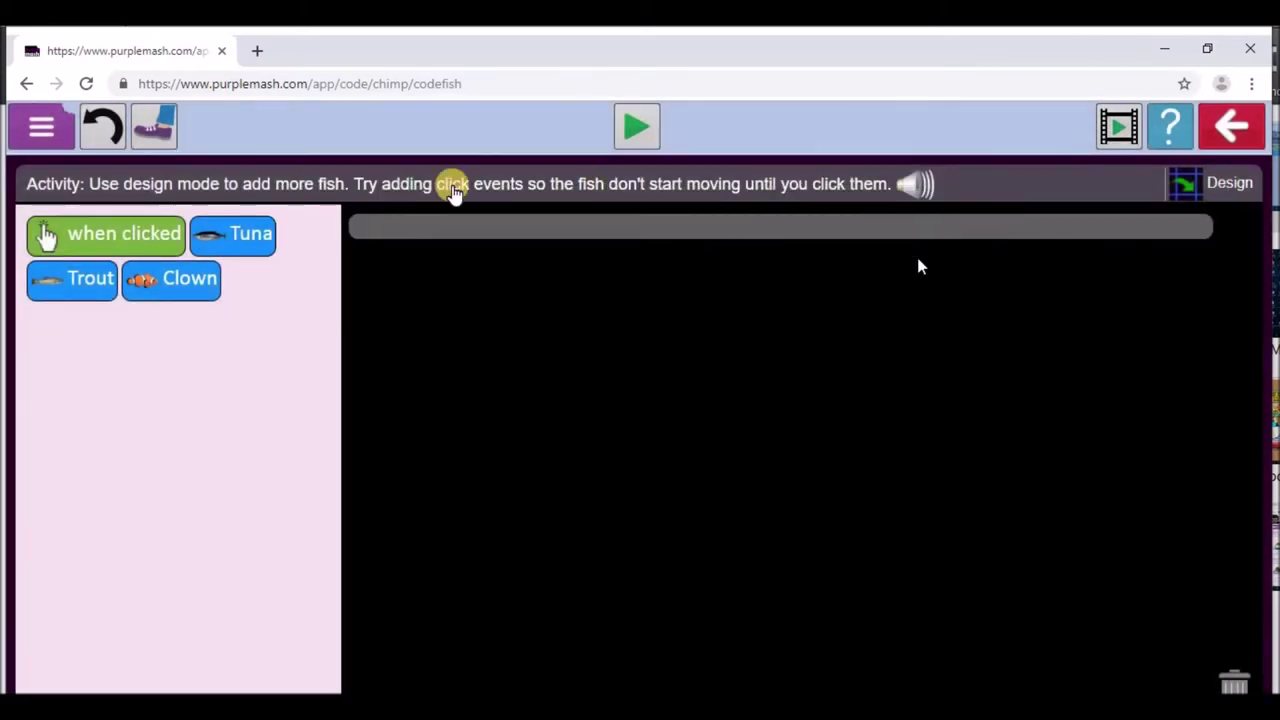
double_click(150, 233)
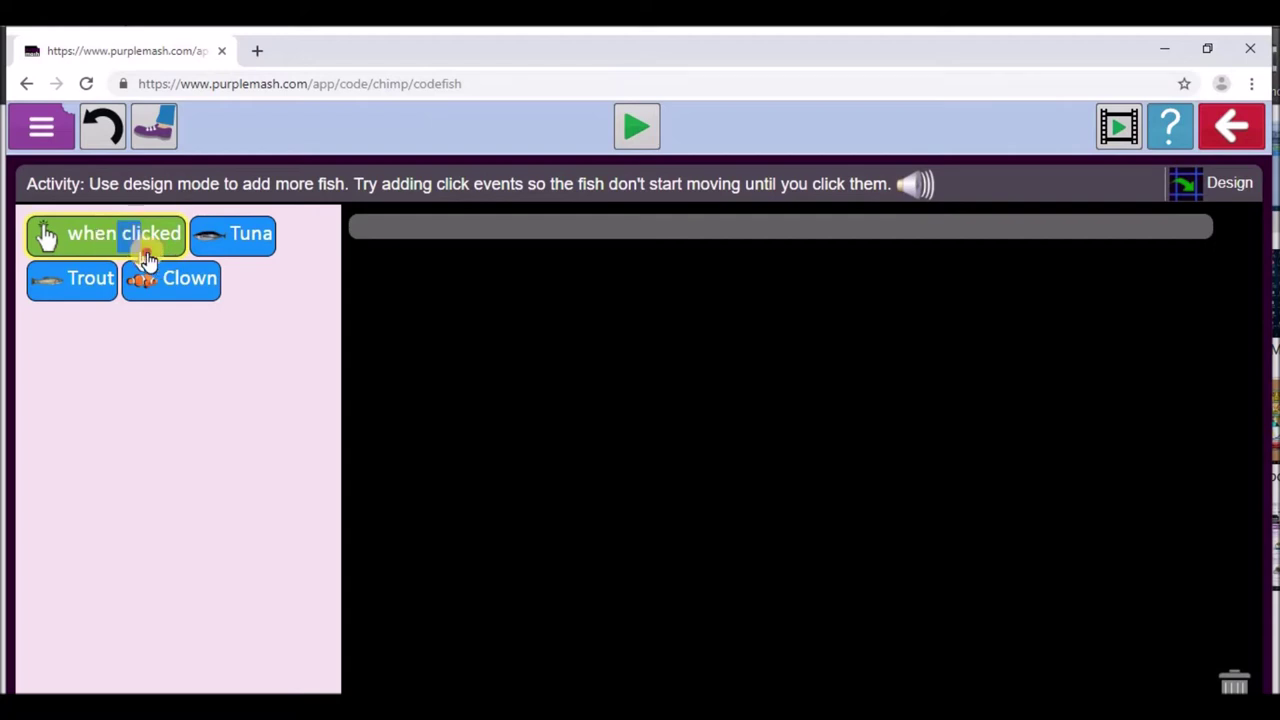
triple_click(110, 357)
drag(128, 247, 450, 240)
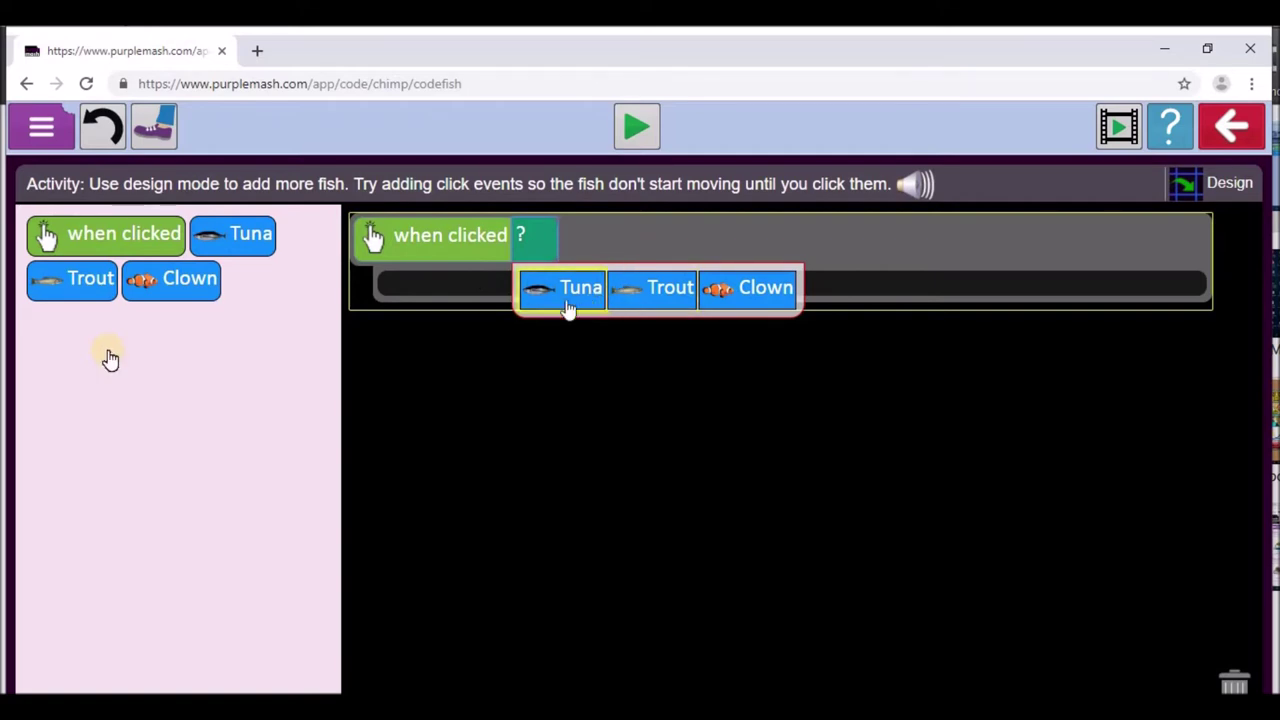
click(718, 290)
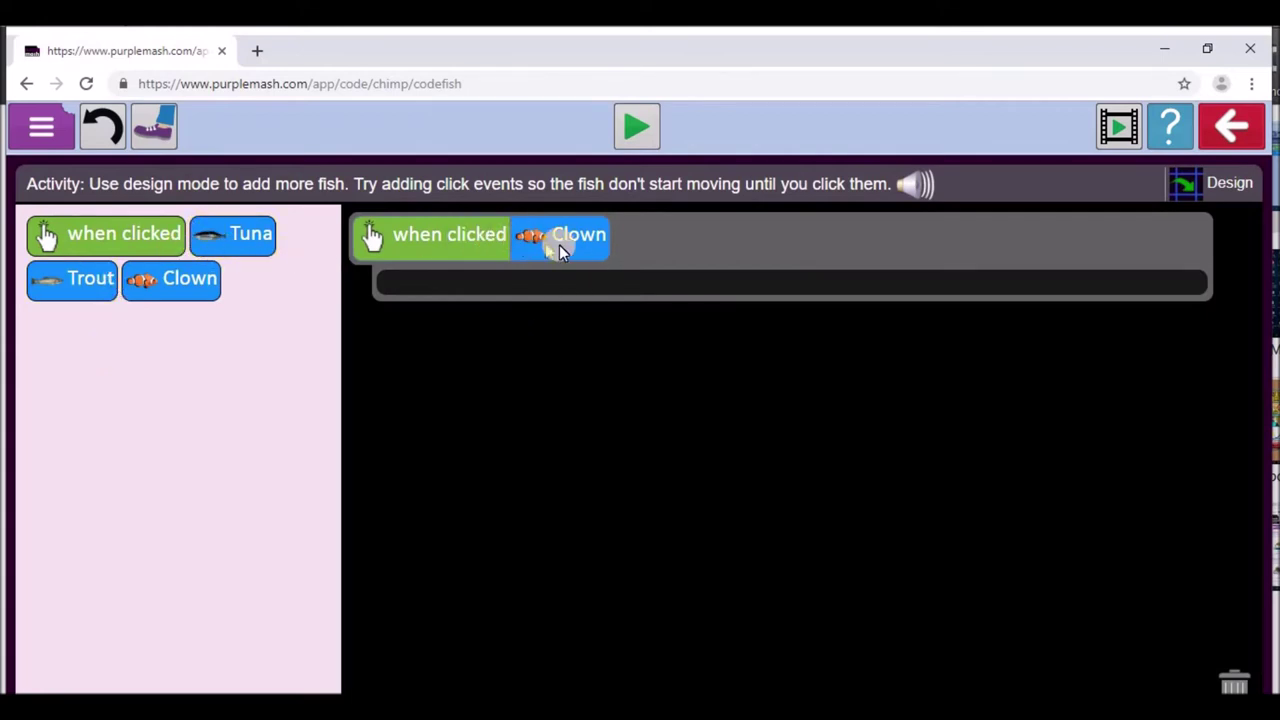
Put a Clown left command inside the event, run the program and click the clownfish.
drag(160, 288, 527, 255)
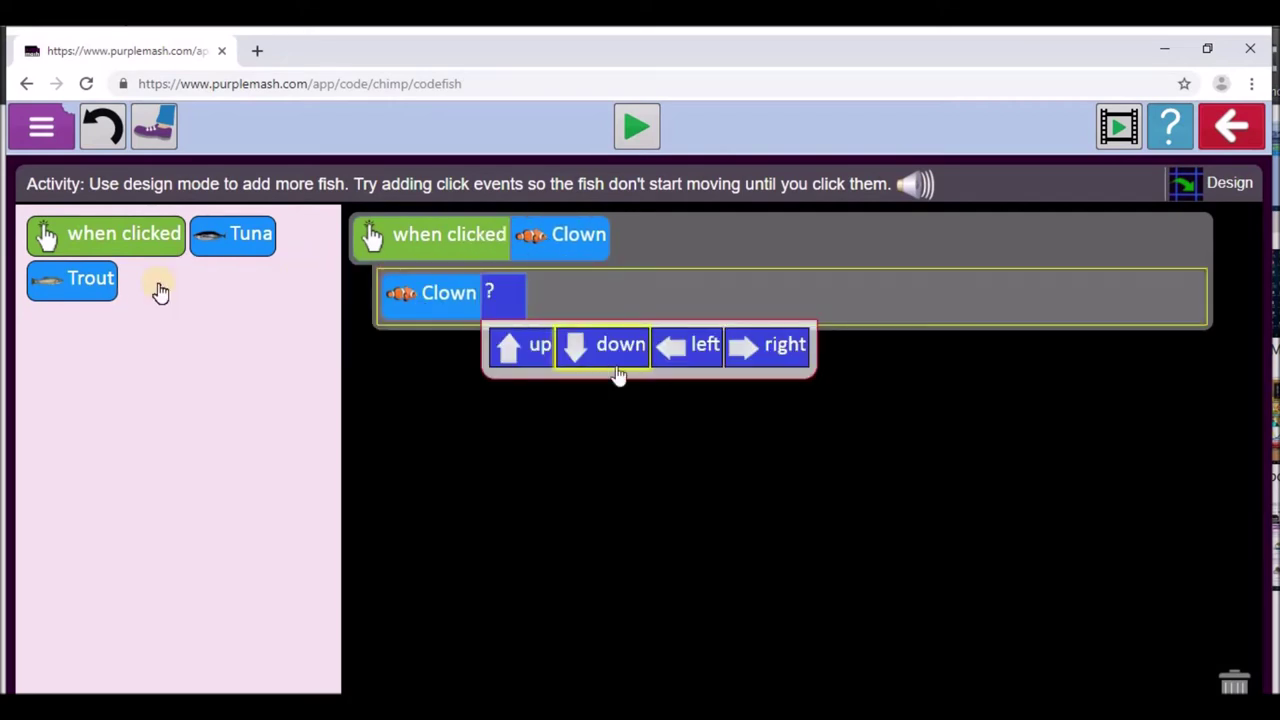
click(688, 345)
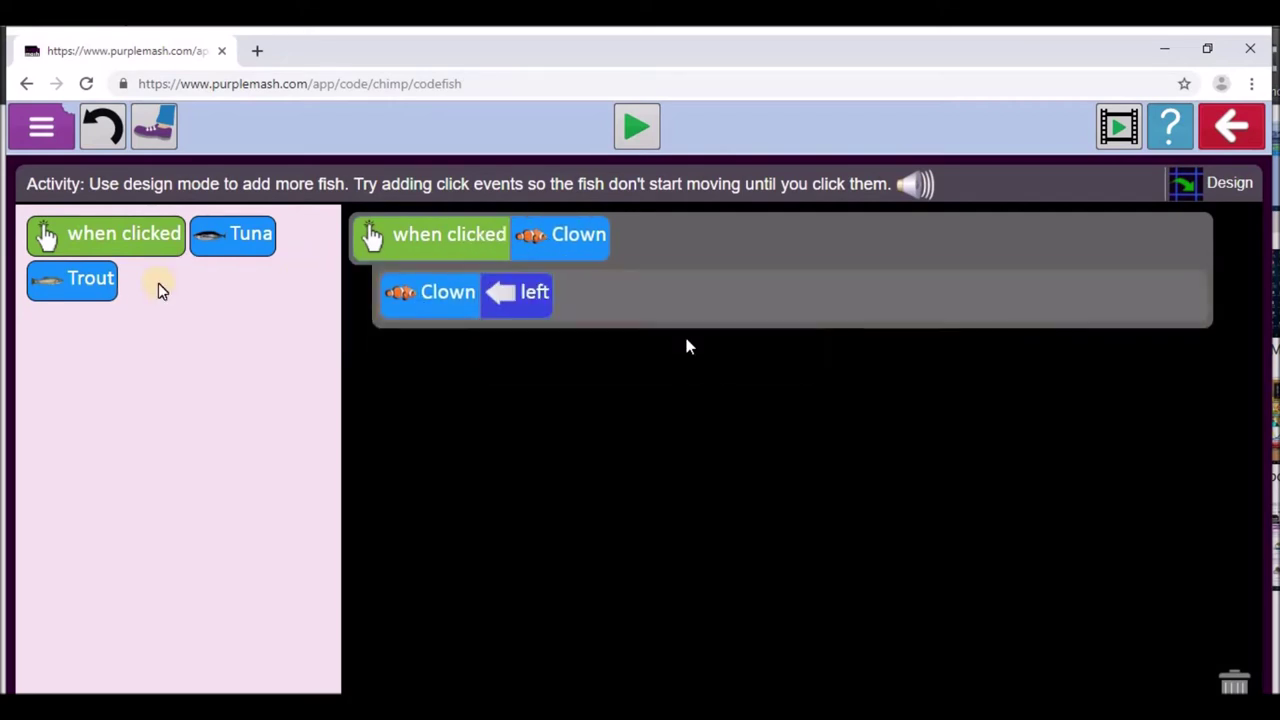
click(499, 302)
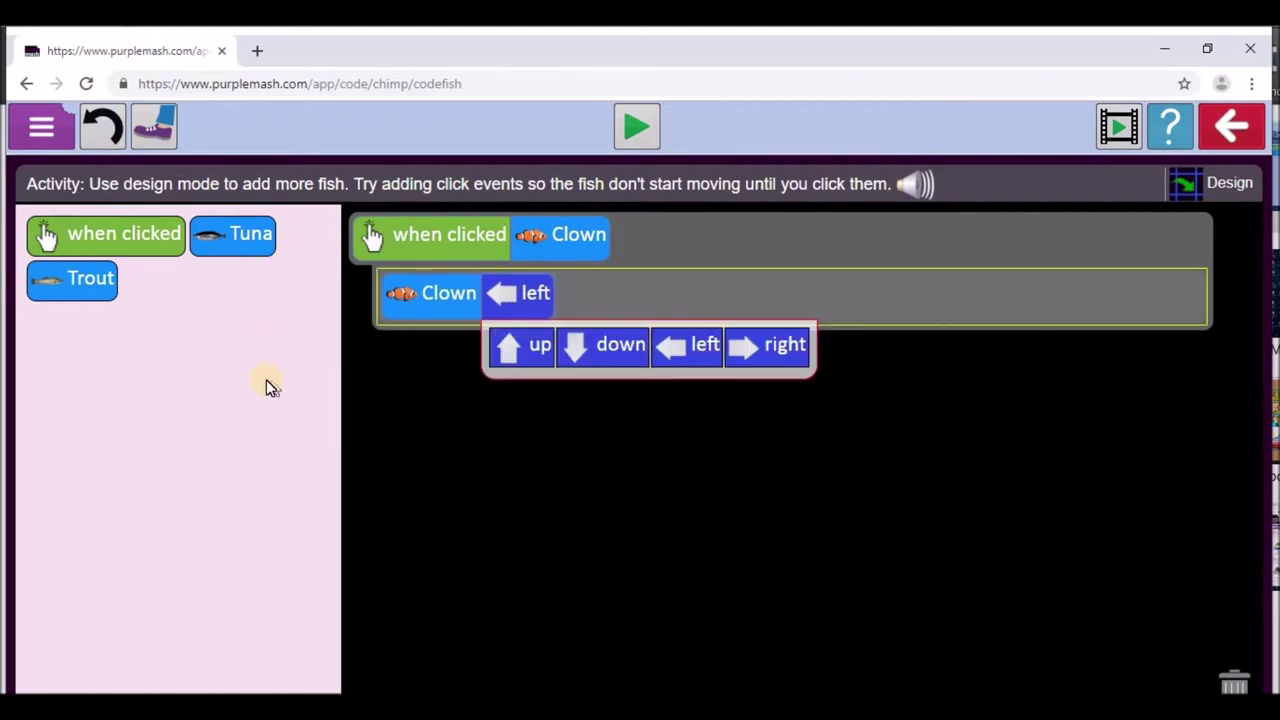
click(449, 421)
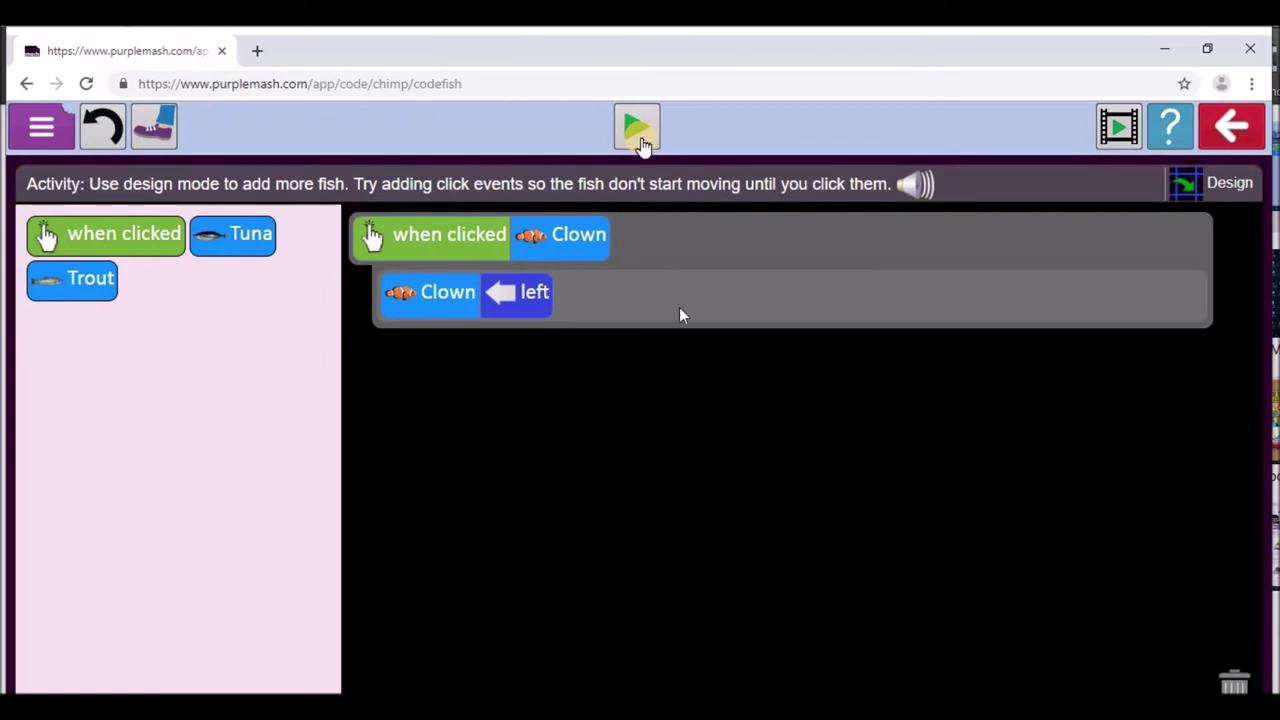
click(642, 140)
click(641, 137)
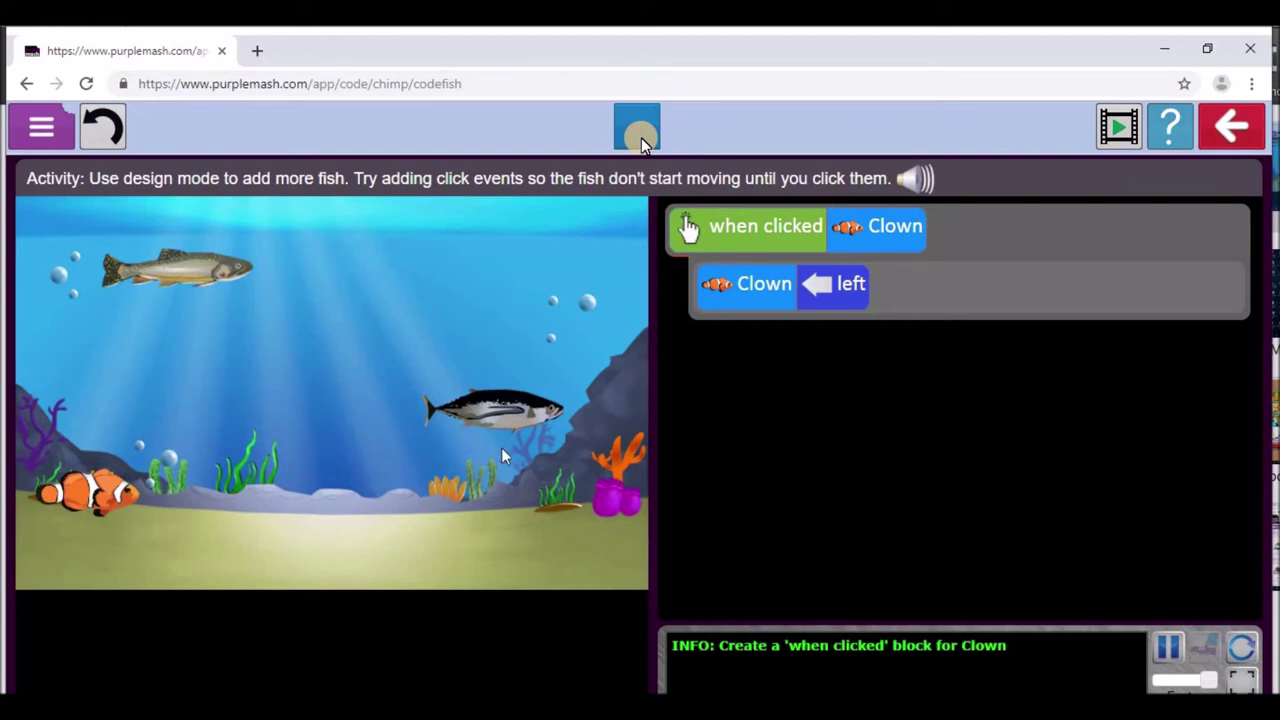
click(95, 490)
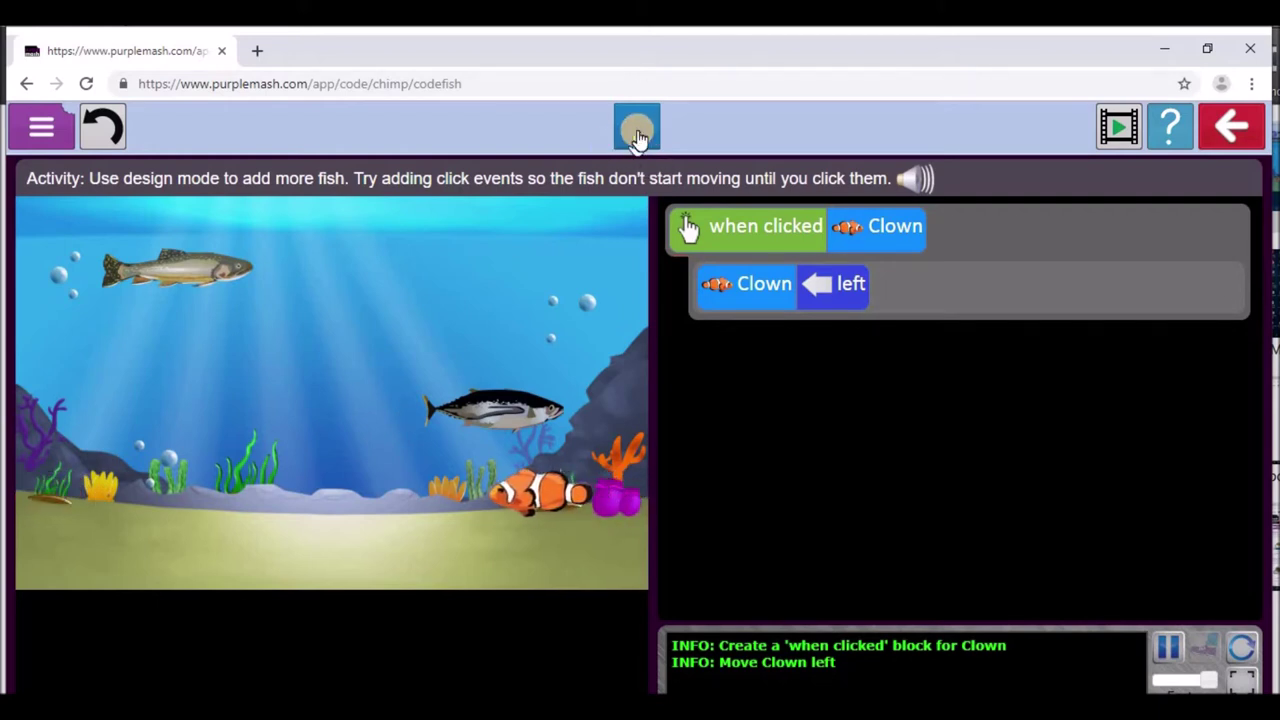
Stop the run and add a second 'when clicked' event containing a Trout move command.
click(637, 130)
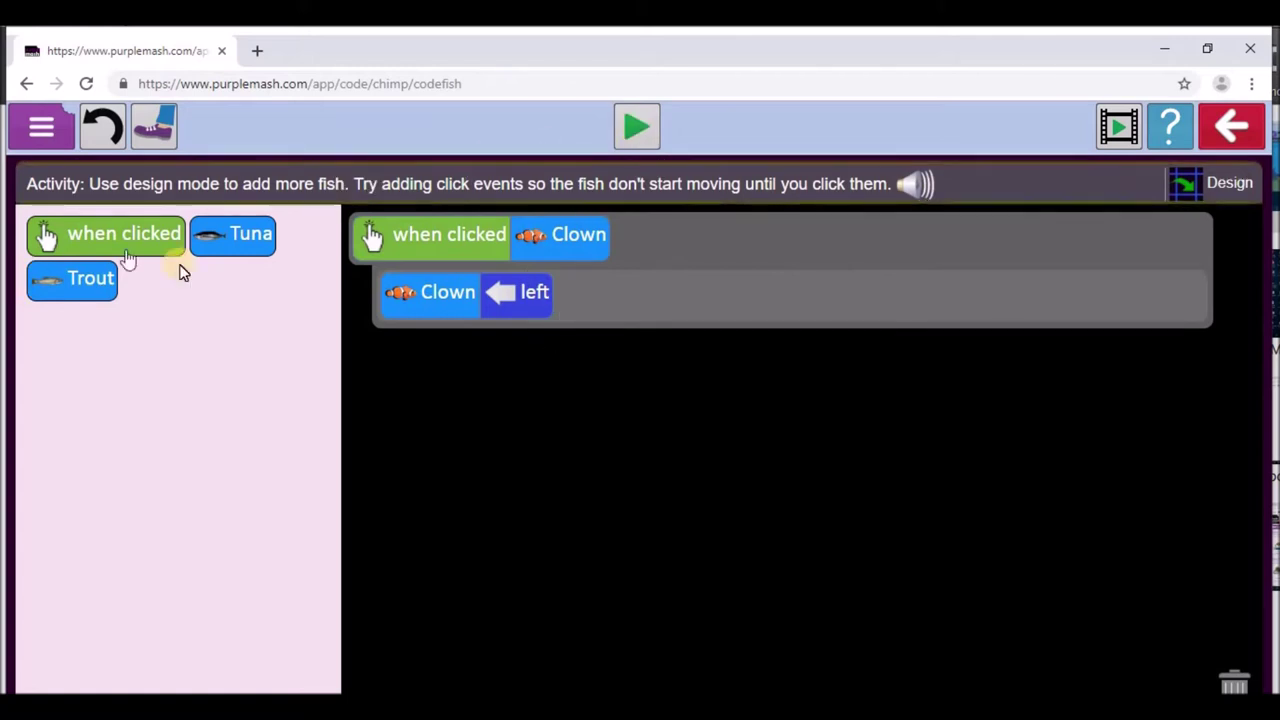
click(62, 286)
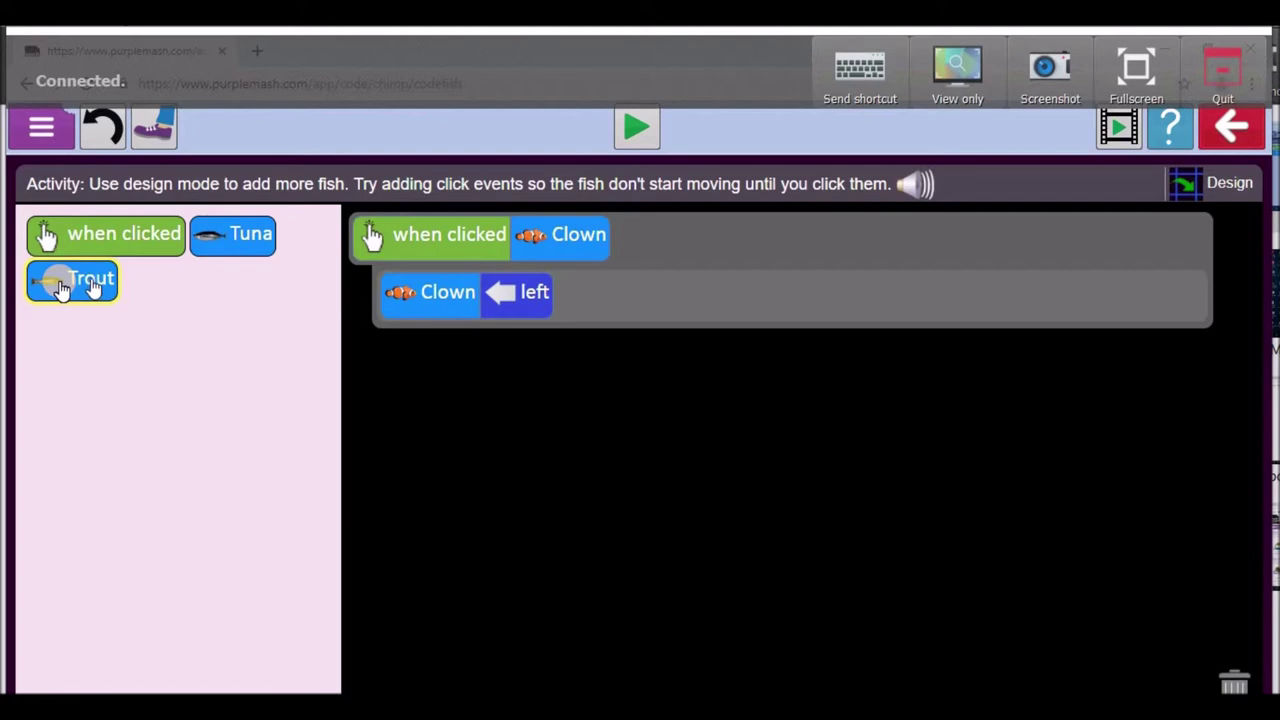
click(88, 256)
click(90, 236)
drag(97, 240, 540, 200)
drag(95, 285, 157, 348)
drag(105, 295, 432, 268)
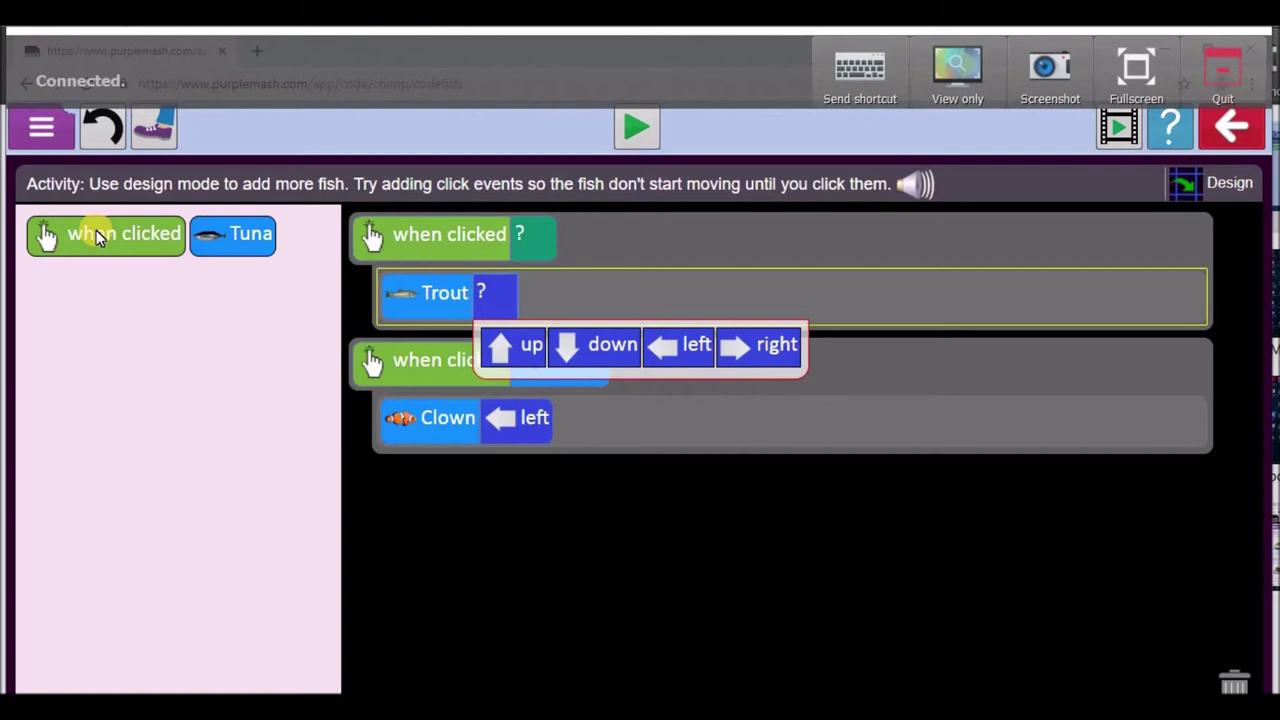
Set the Trout move to up and the event to Trout, then add a Tuna command below Clown left.
click(529, 240)
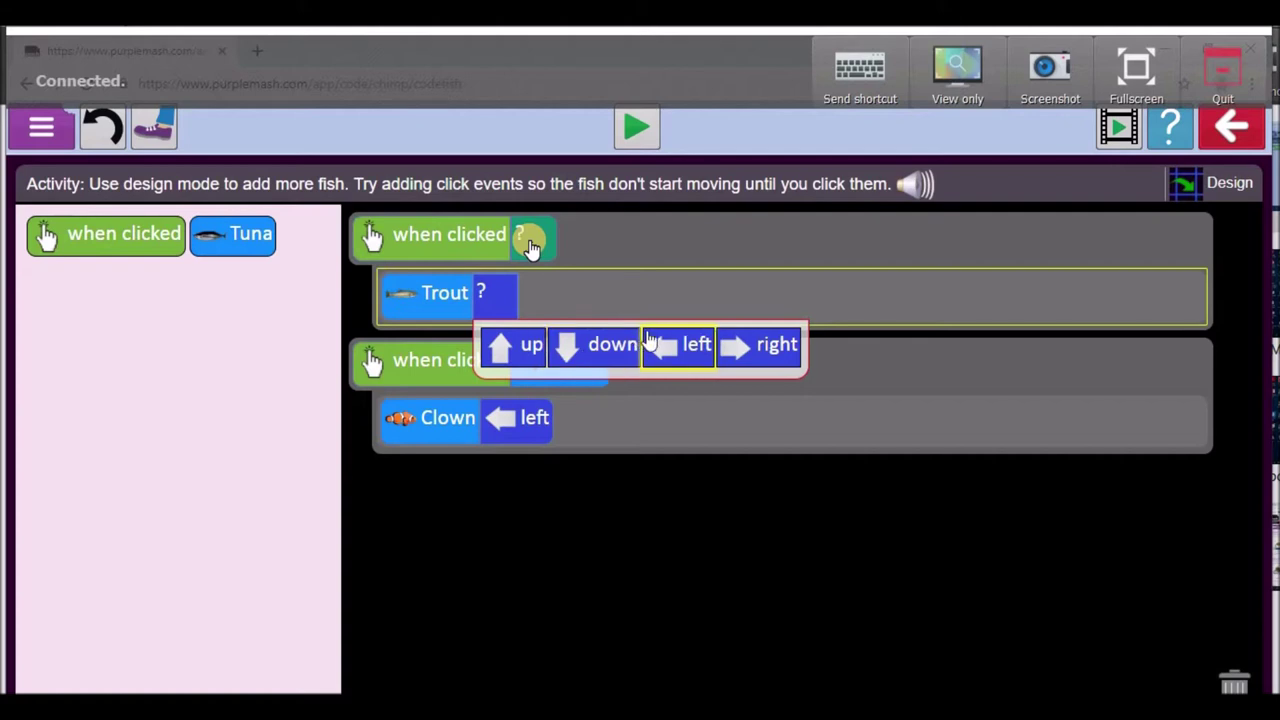
click(533, 350)
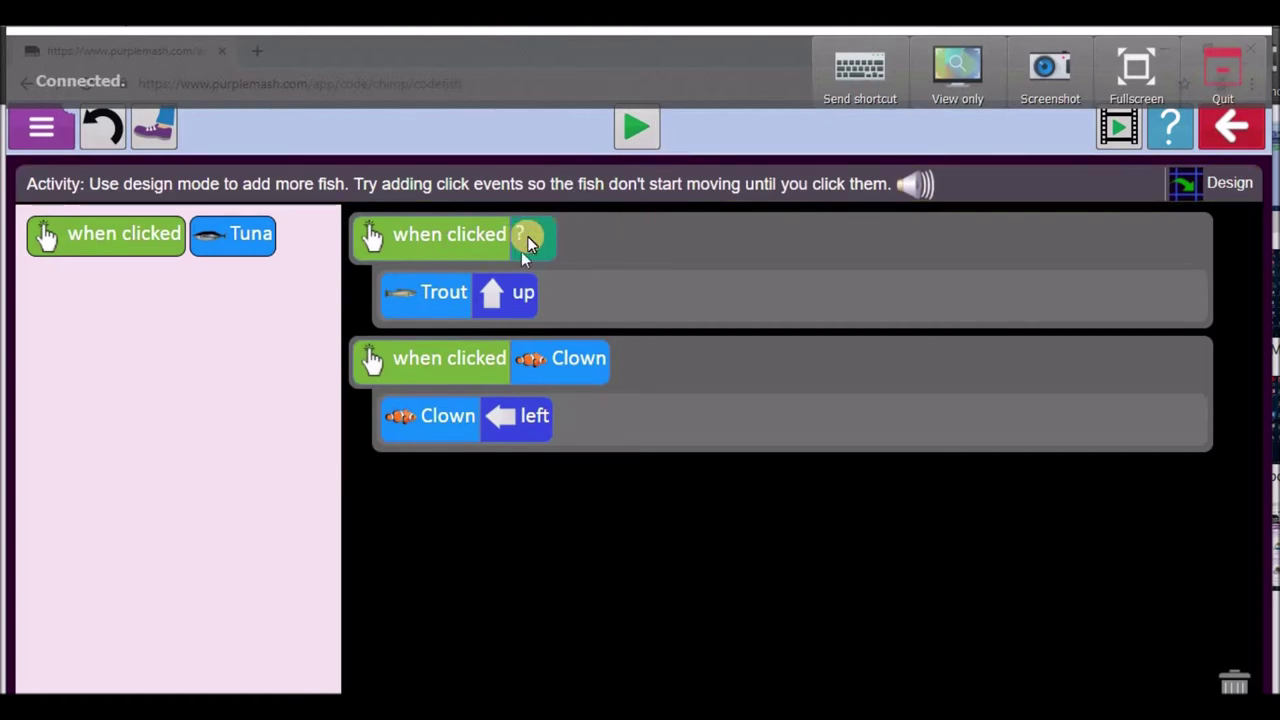
click(527, 237)
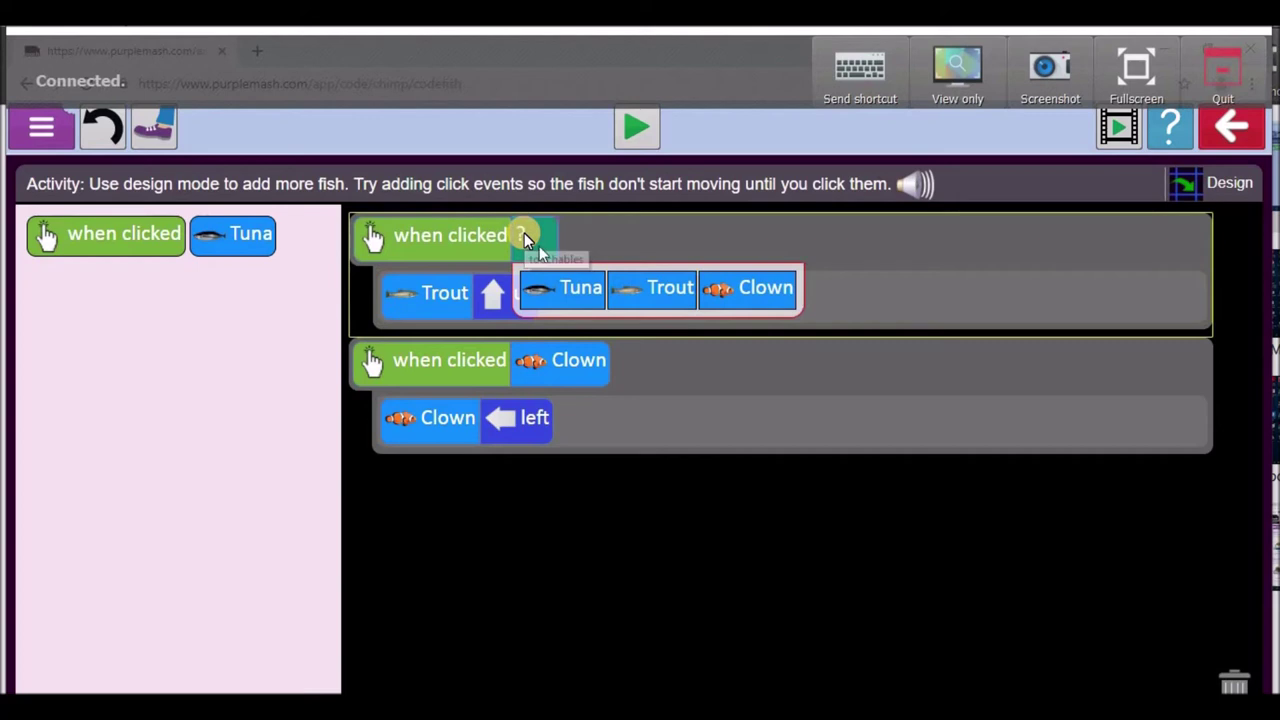
click(621, 290)
click(527, 237)
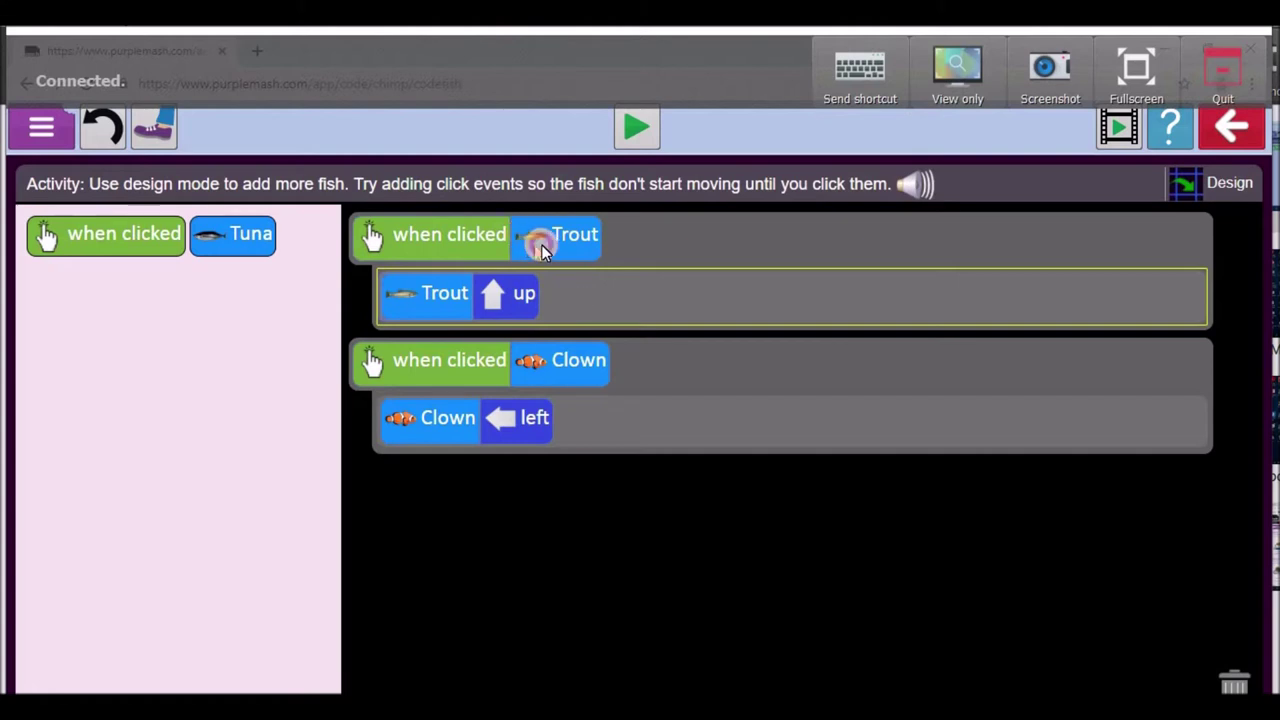
click(428, 308)
click(221, 255)
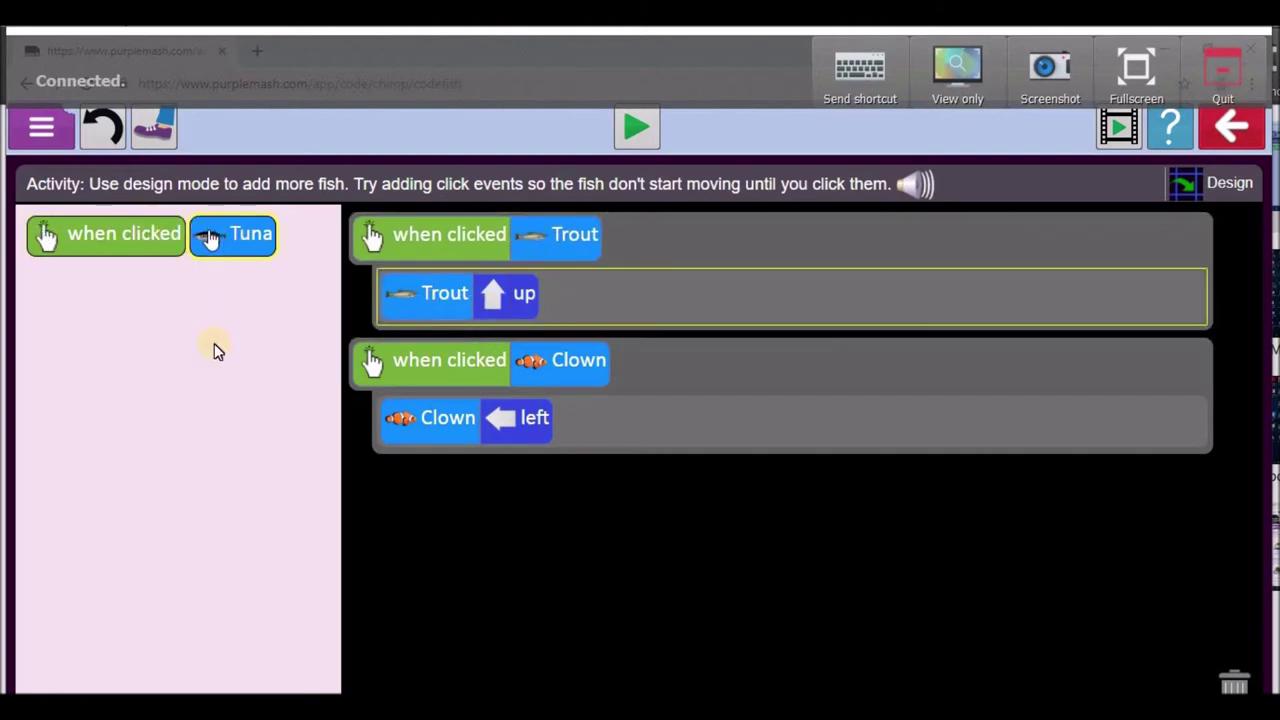
drag(248, 243, 465, 457)
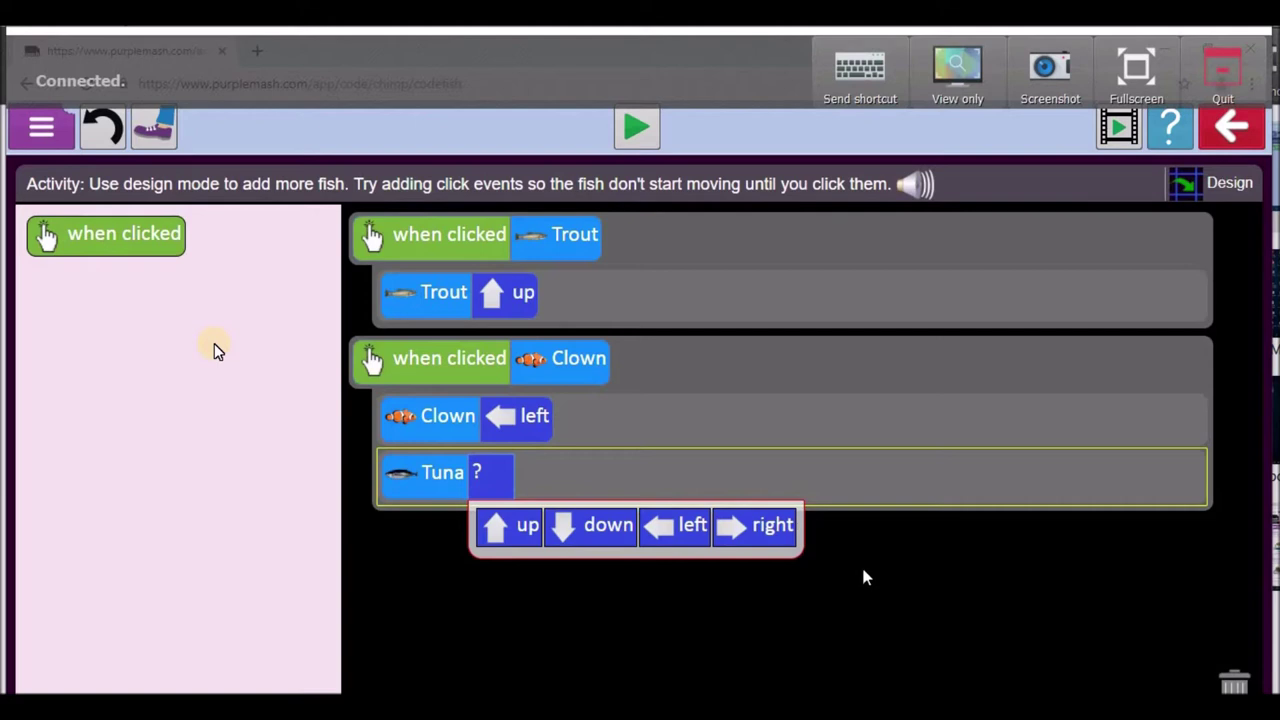
Set Tuna to right, add a 'when clicked Tuna' event, and move Tuna right into it.
click(741, 537)
click(589, 480)
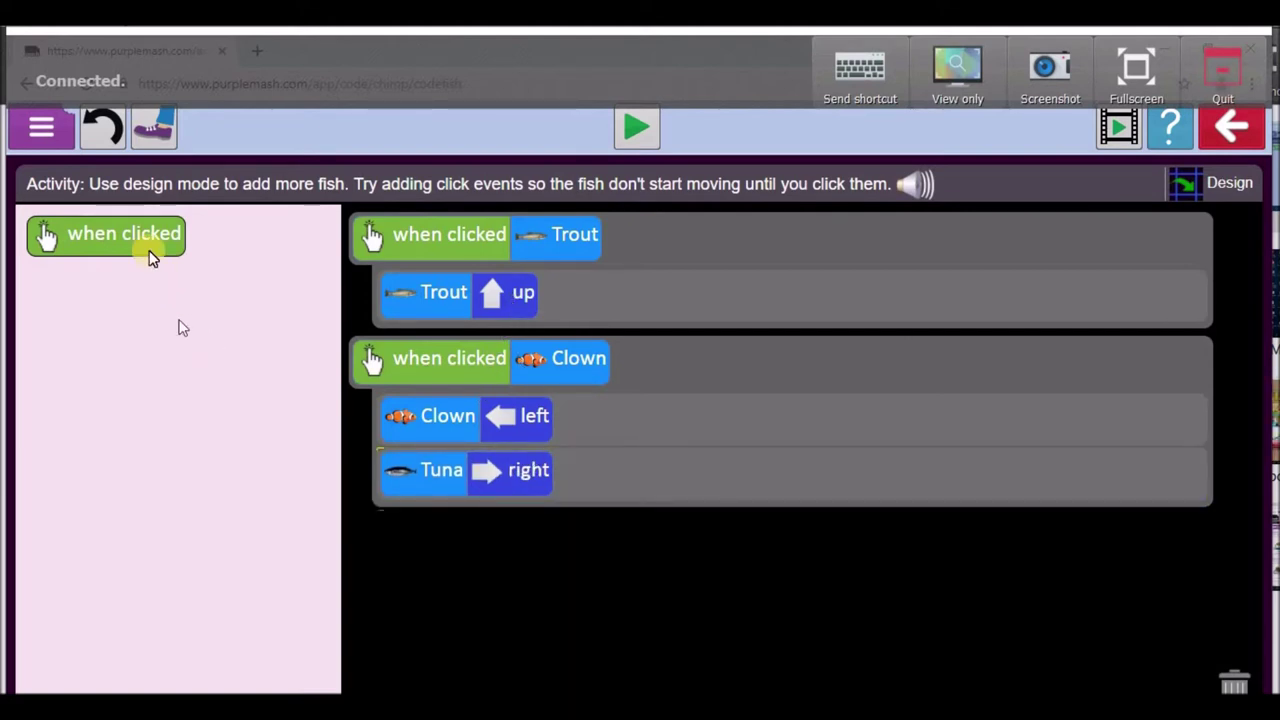
drag(137, 352, 143, 309)
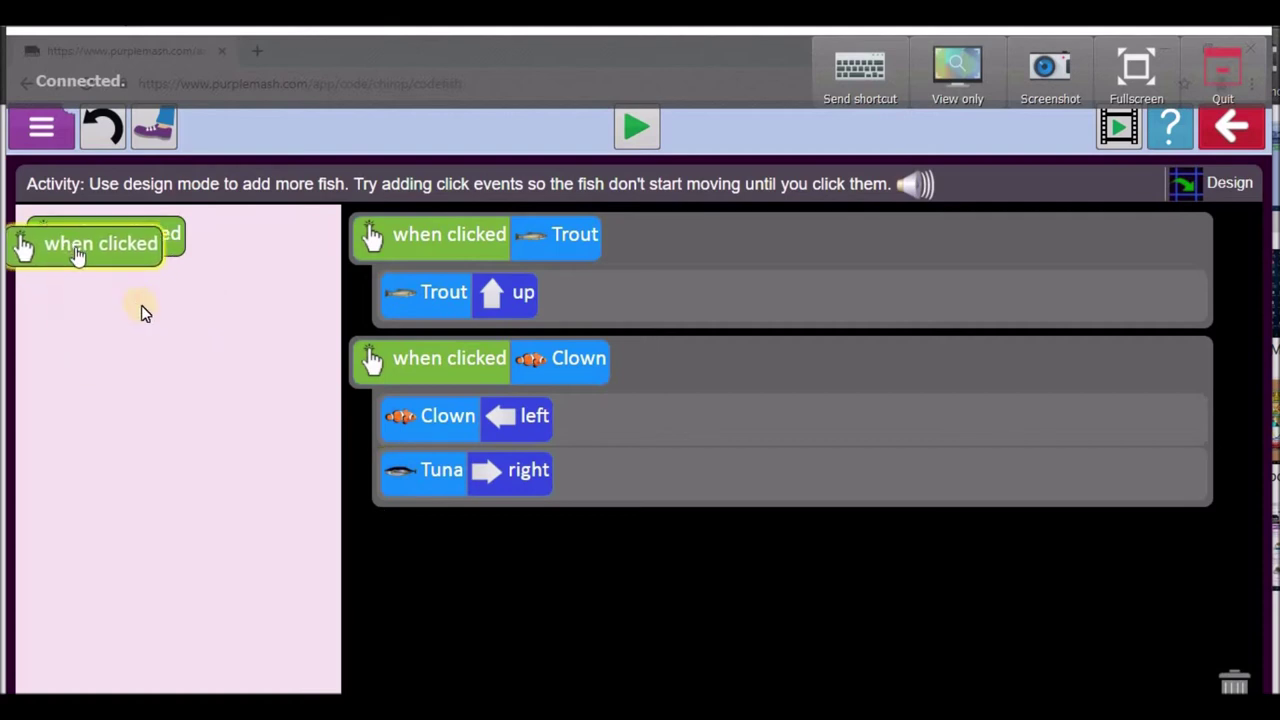
drag(87, 237, 618, 481)
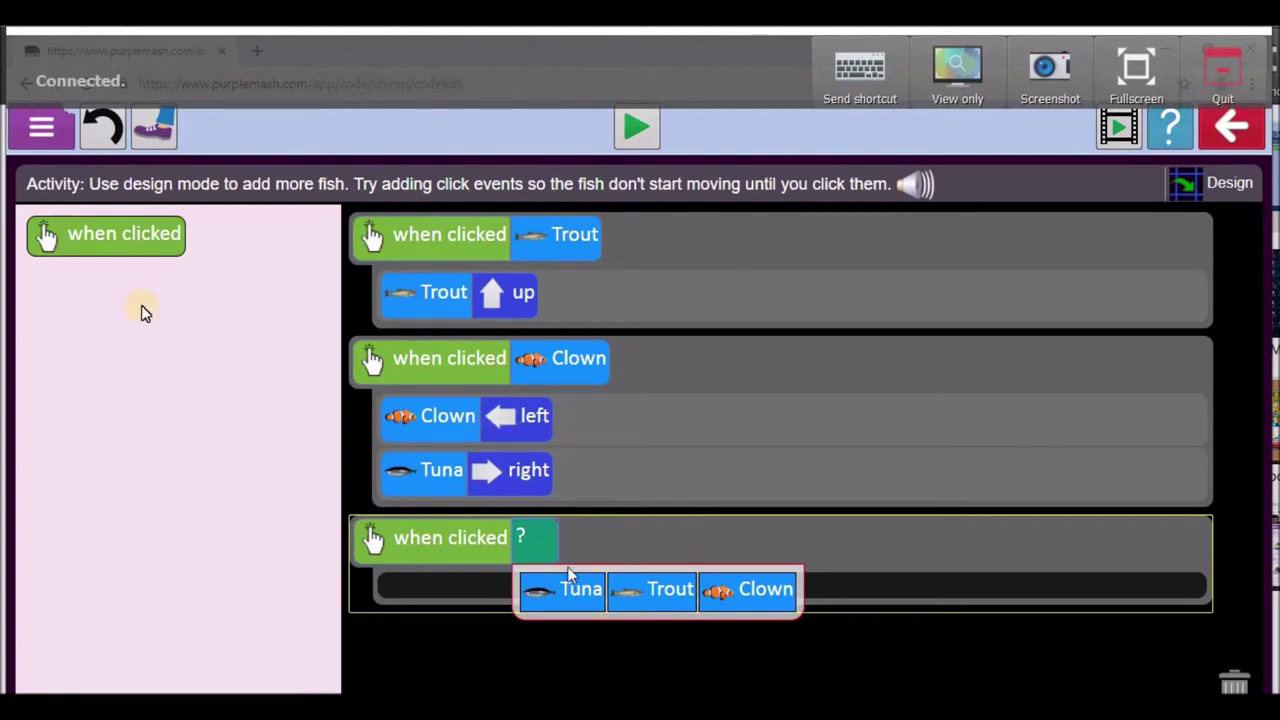
click(580, 590)
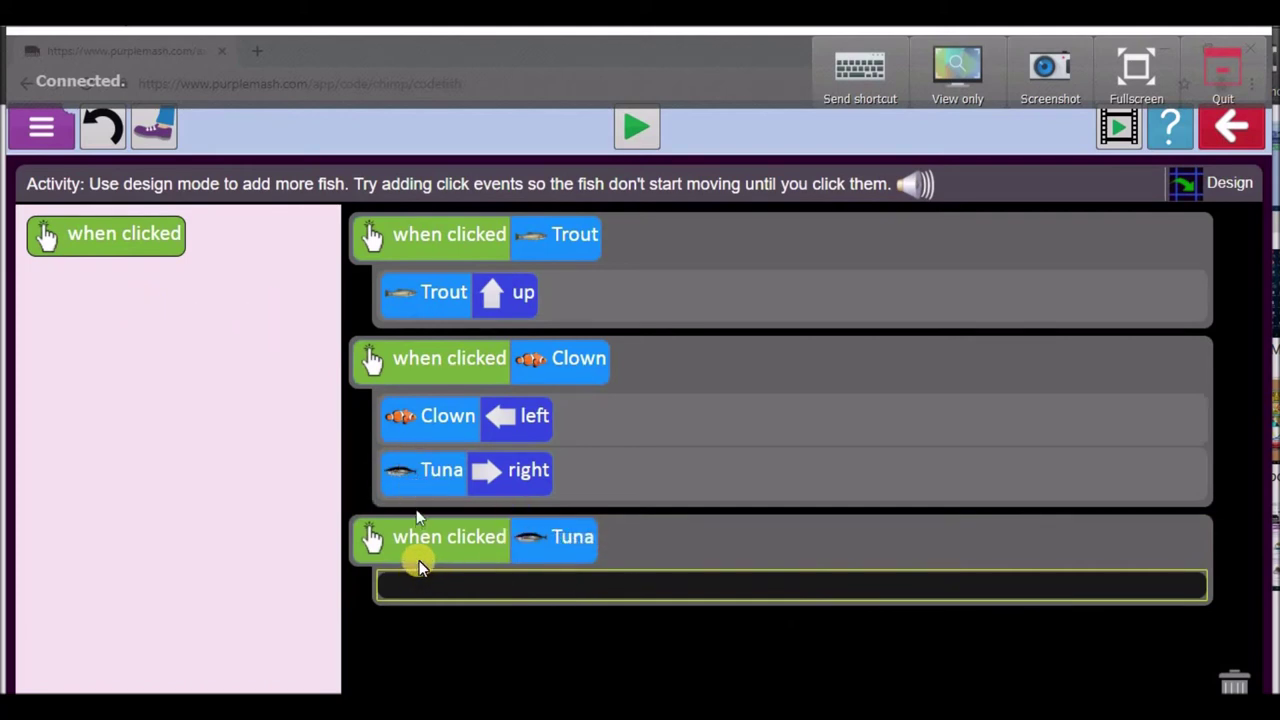
drag(414, 472, 398, 540)
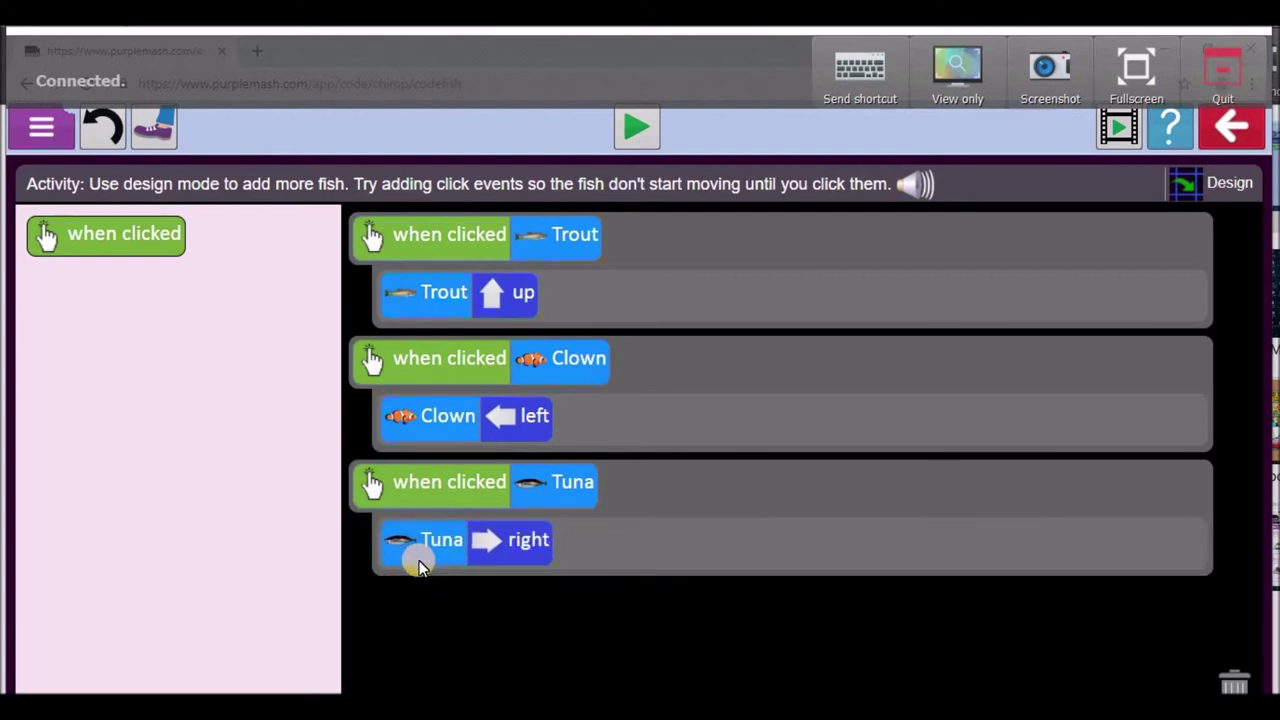
Run the program, test the tuna, trout and clownfish by clicking them, then bring up the exit prompt.
click(637, 128)
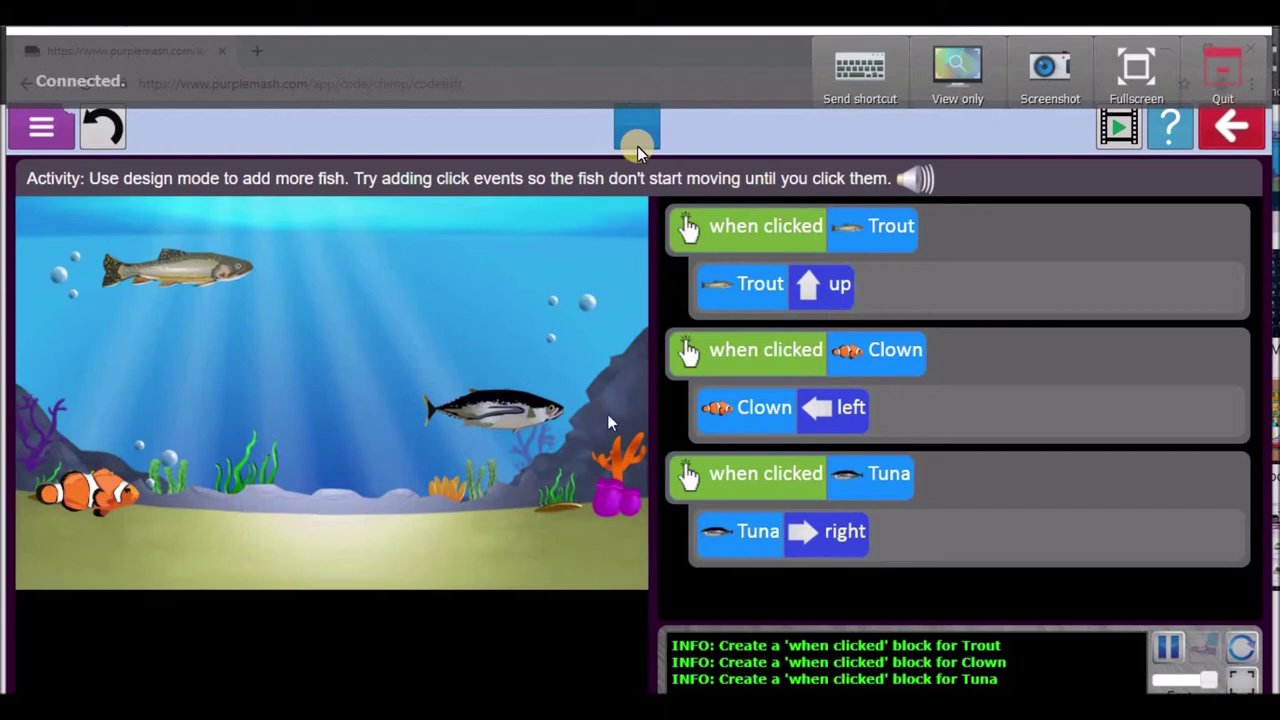
click(455, 414)
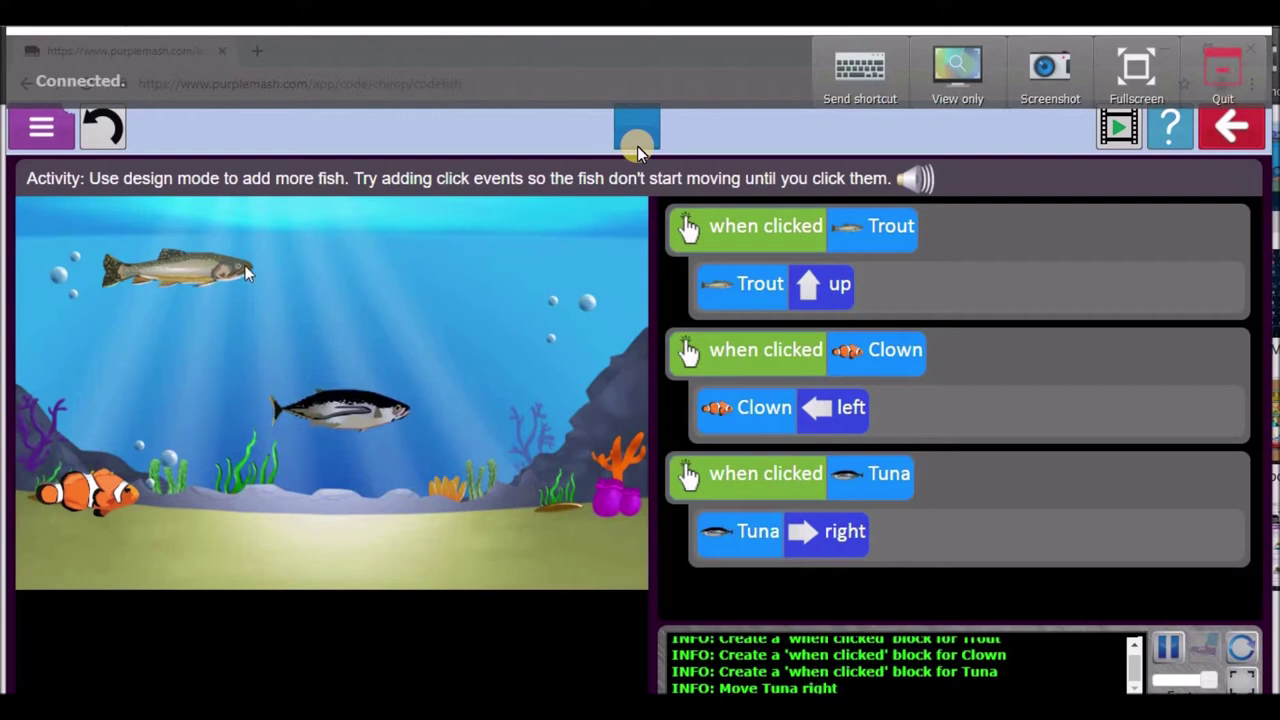
click(180, 268)
click(118, 490)
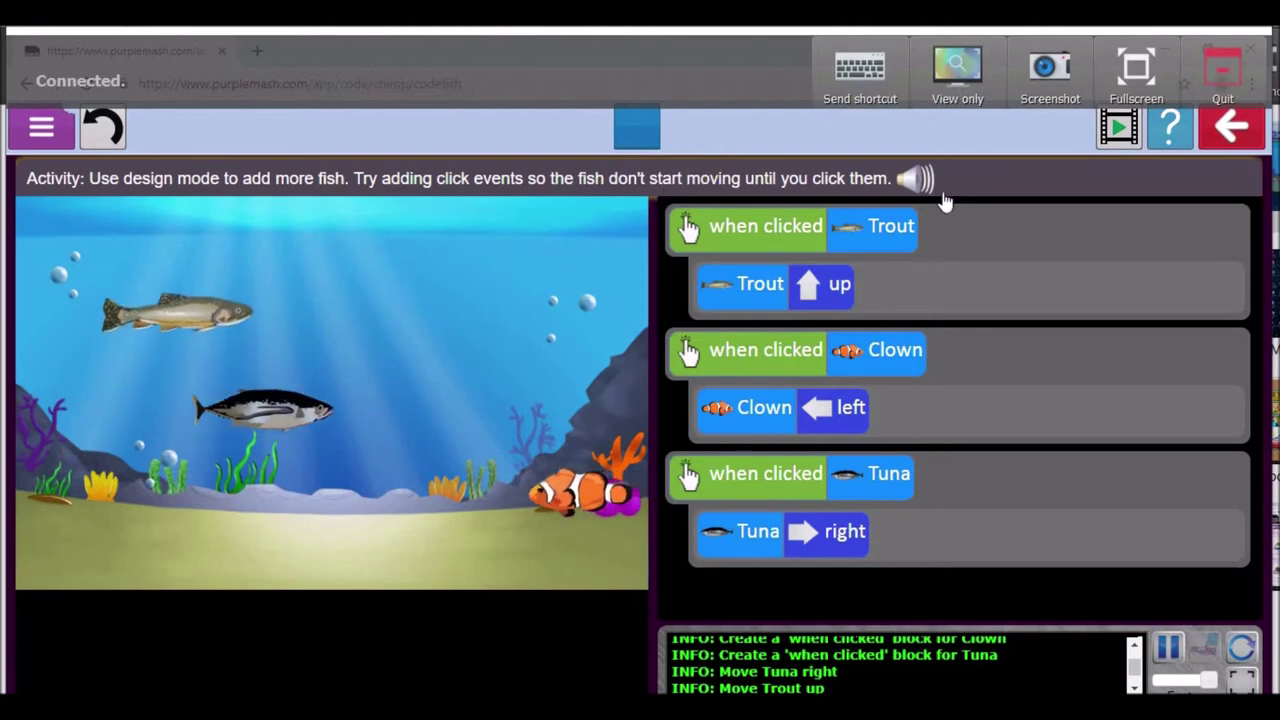
click(1233, 130)
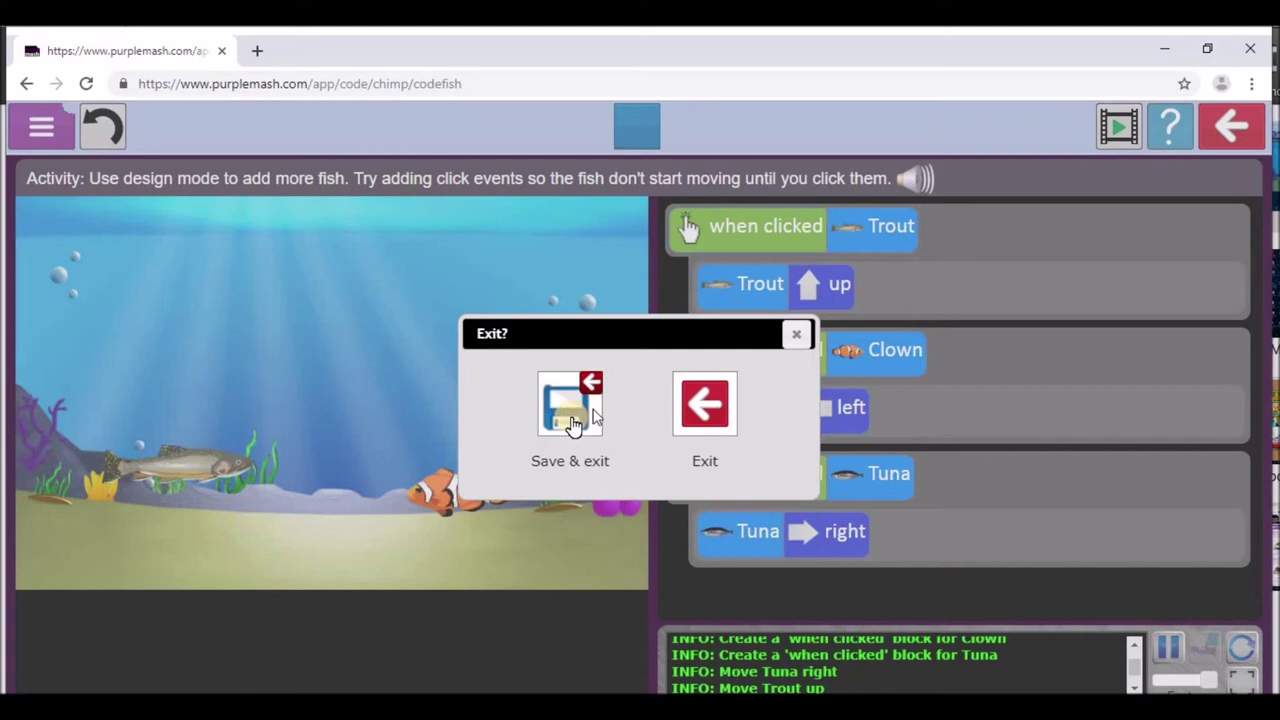
Save the program as 'fish' in My Work and exit to the 2Code lessons page.
click(573, 424)
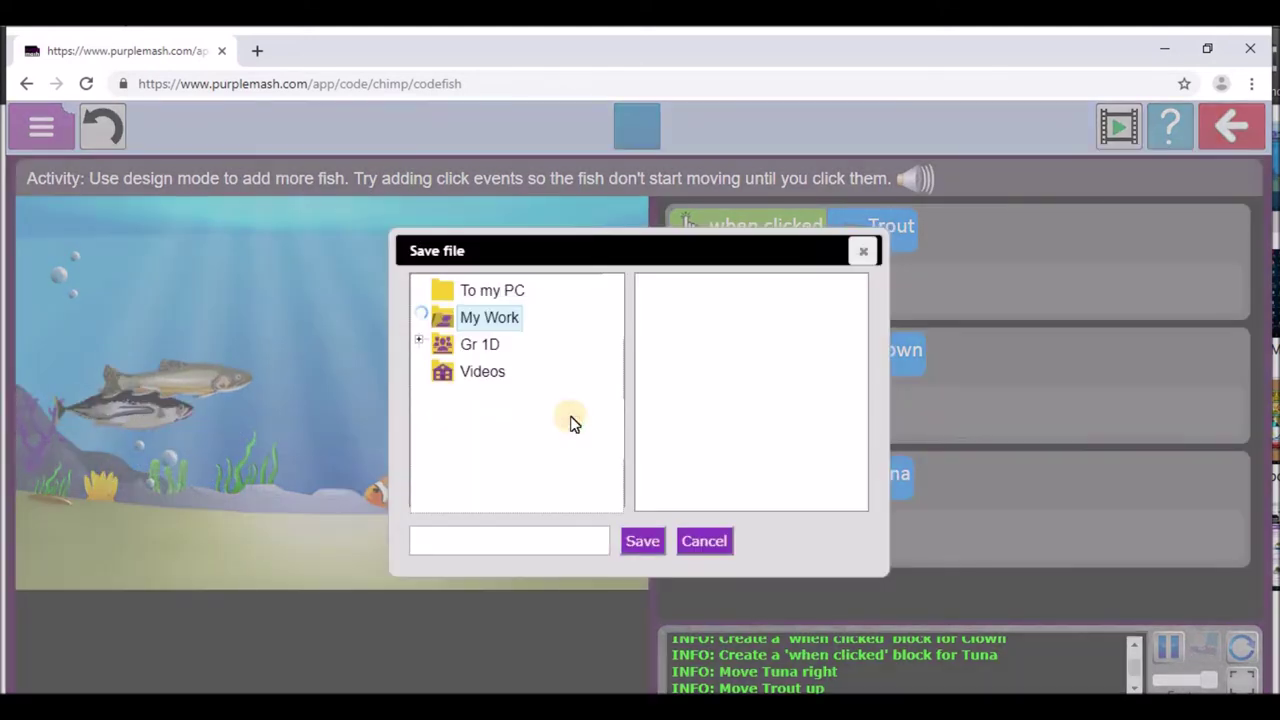
click(510, 346)
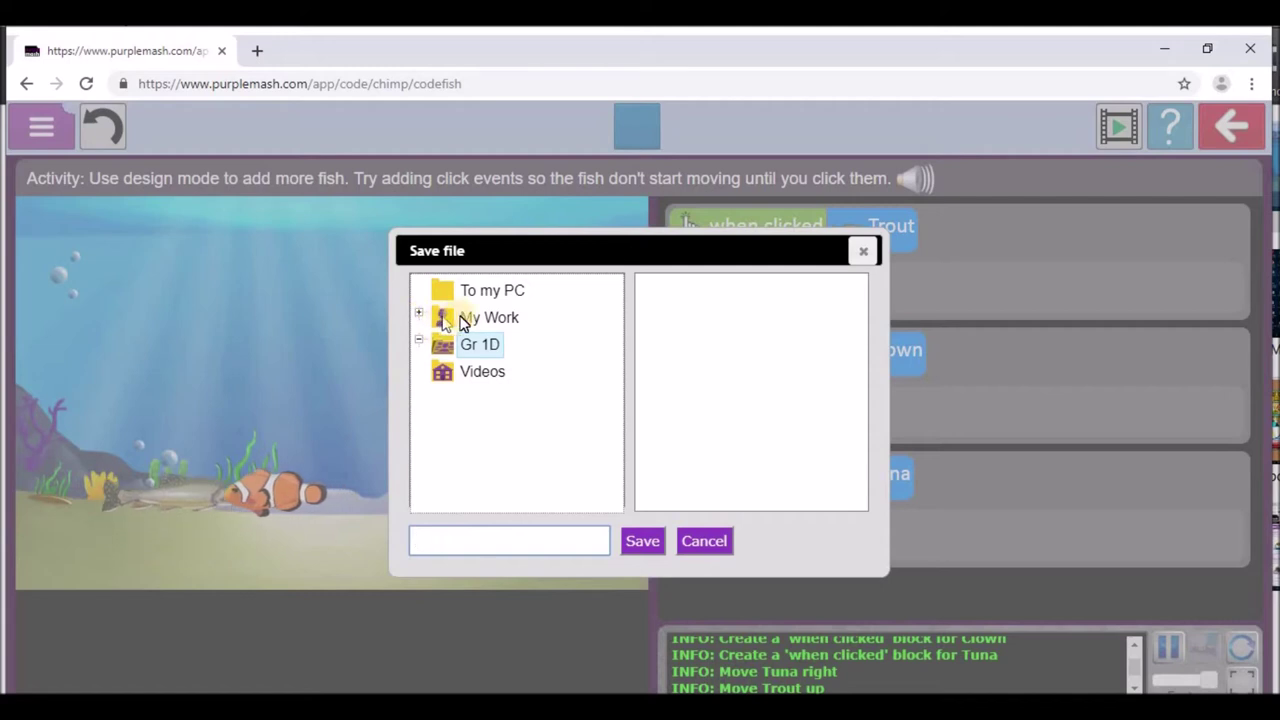
drag(457, 320, 457, 548)
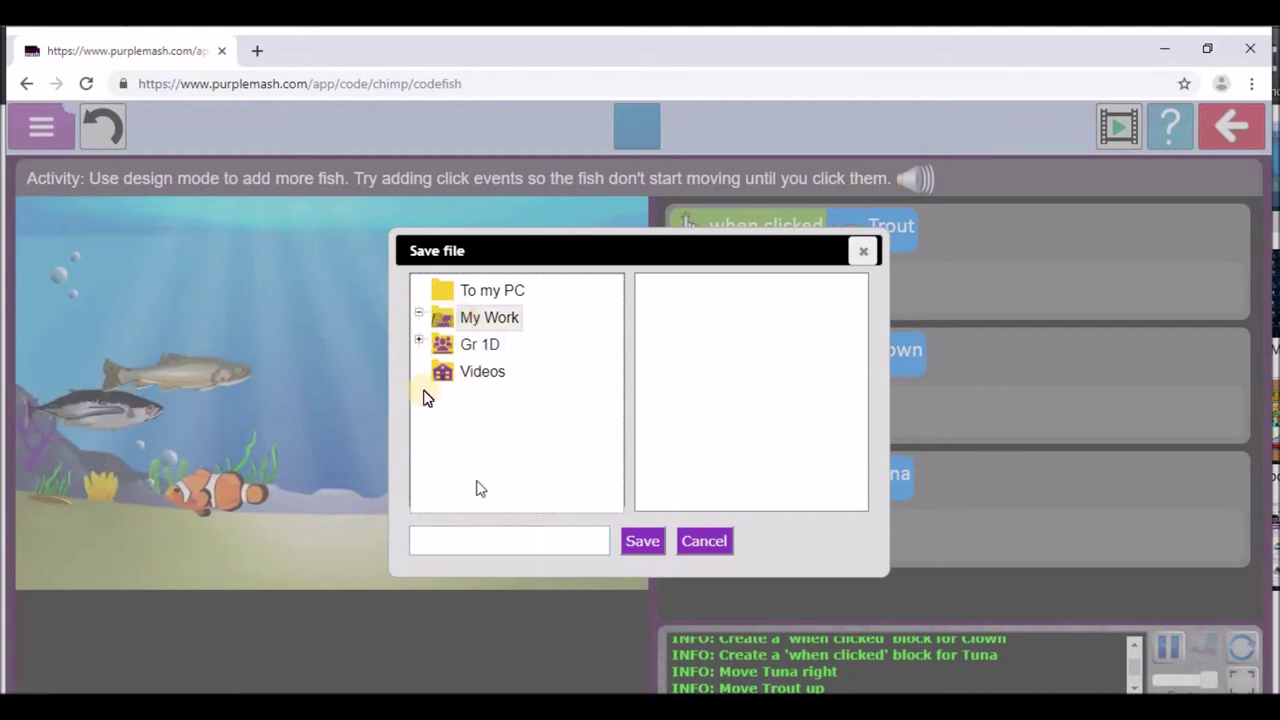
click(443, 543)
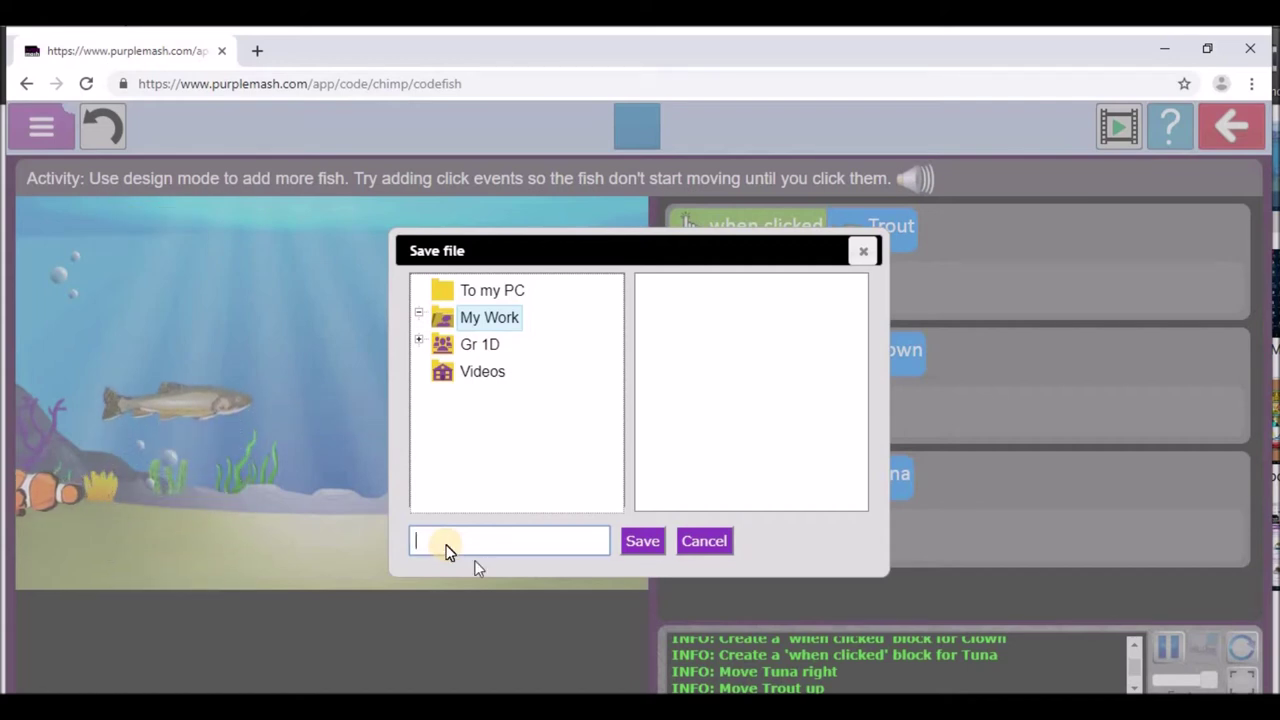
text(f)
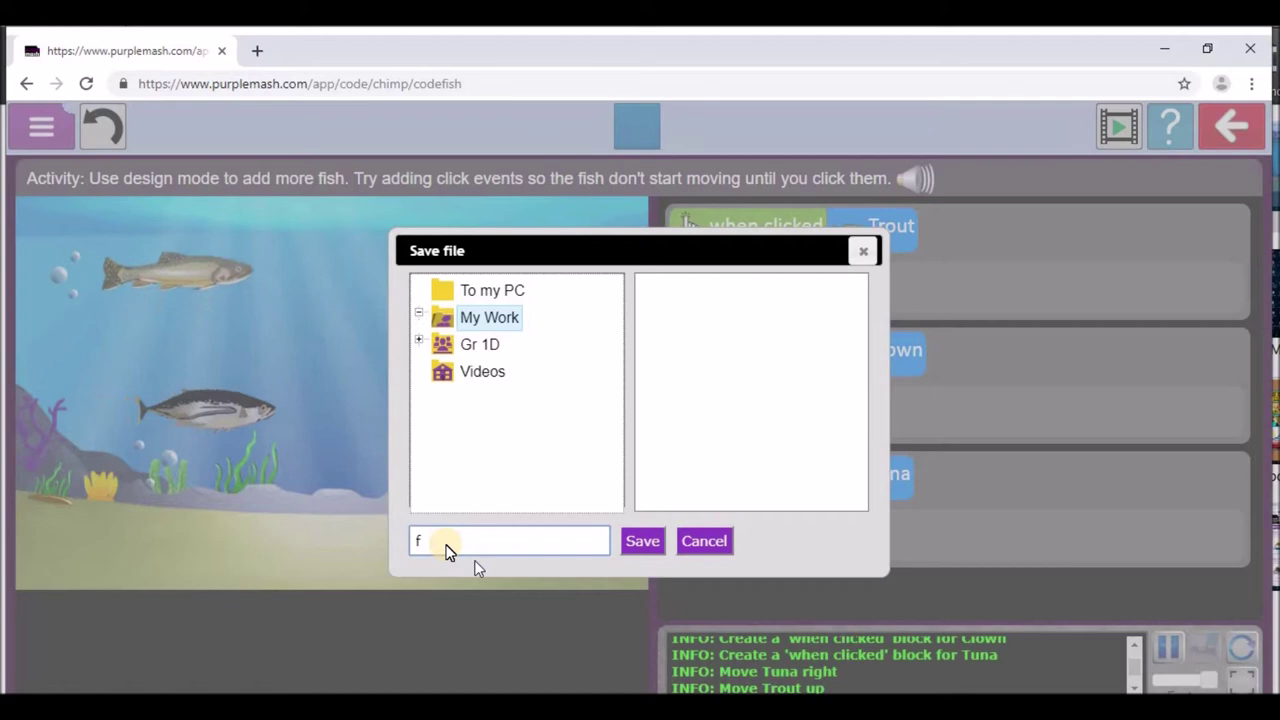
text(i)
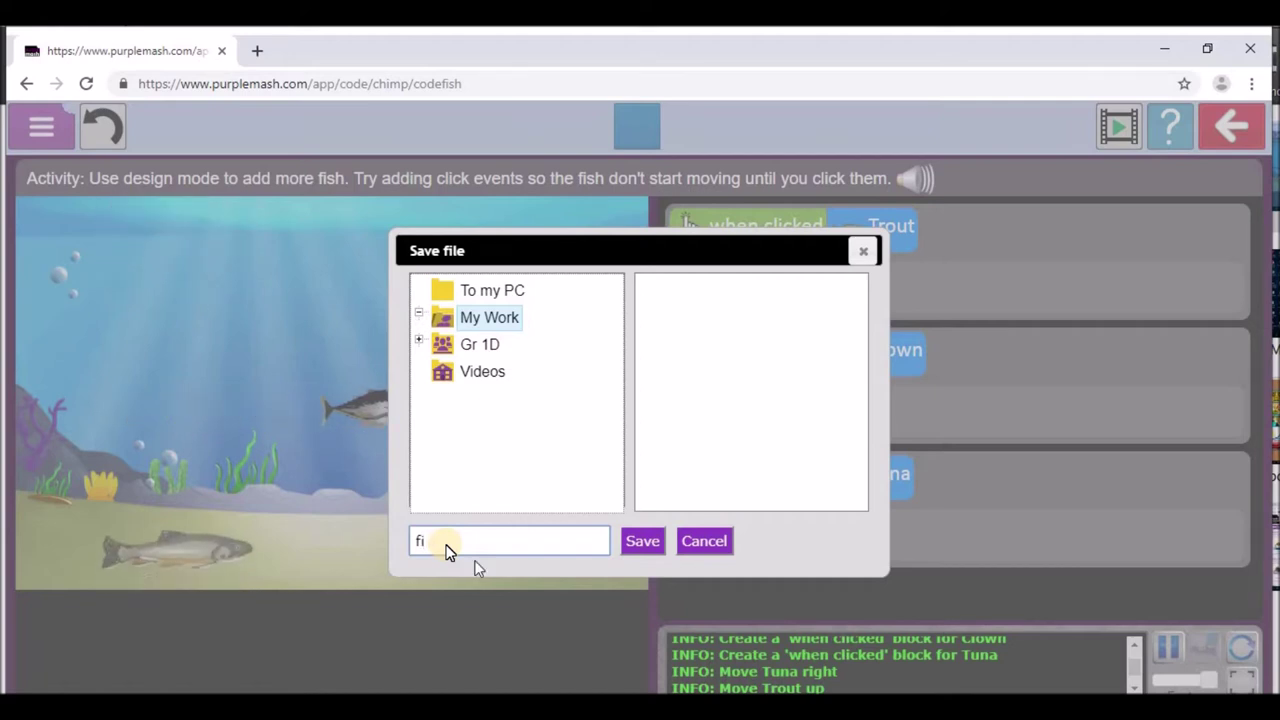
text(l)
text(s)
text(h)
click(643, 543)
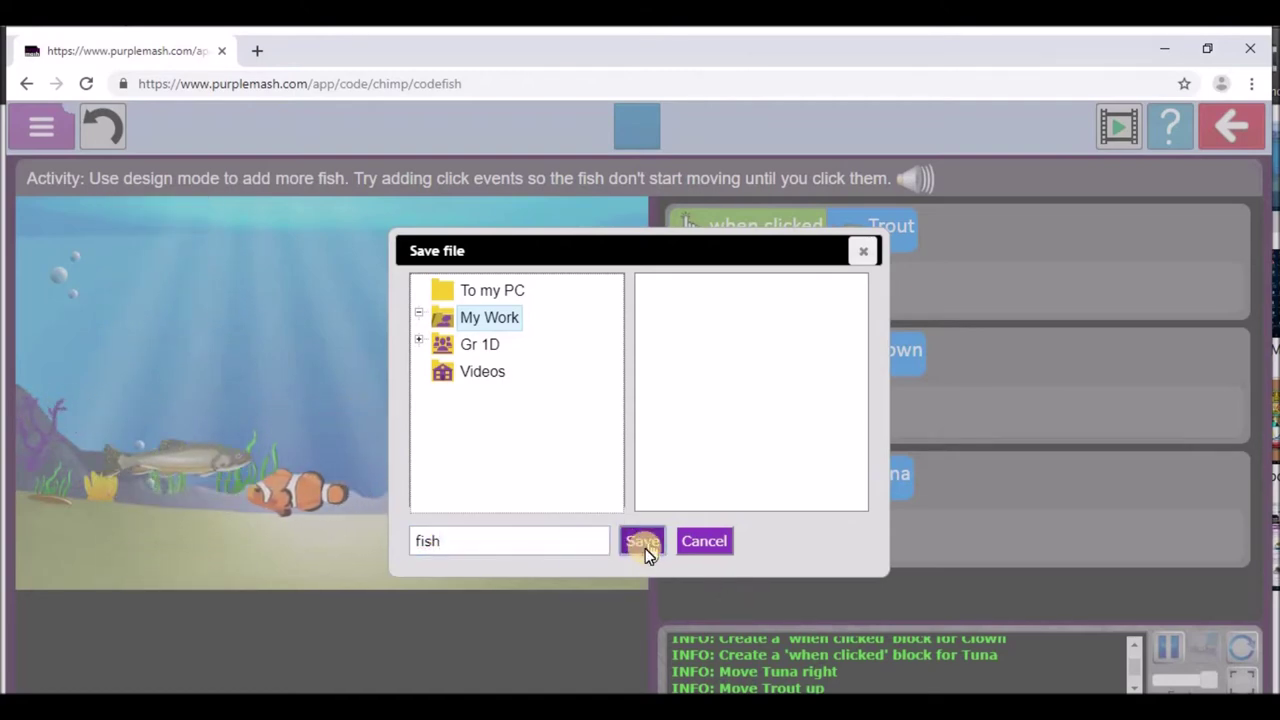
key(alt+Left)
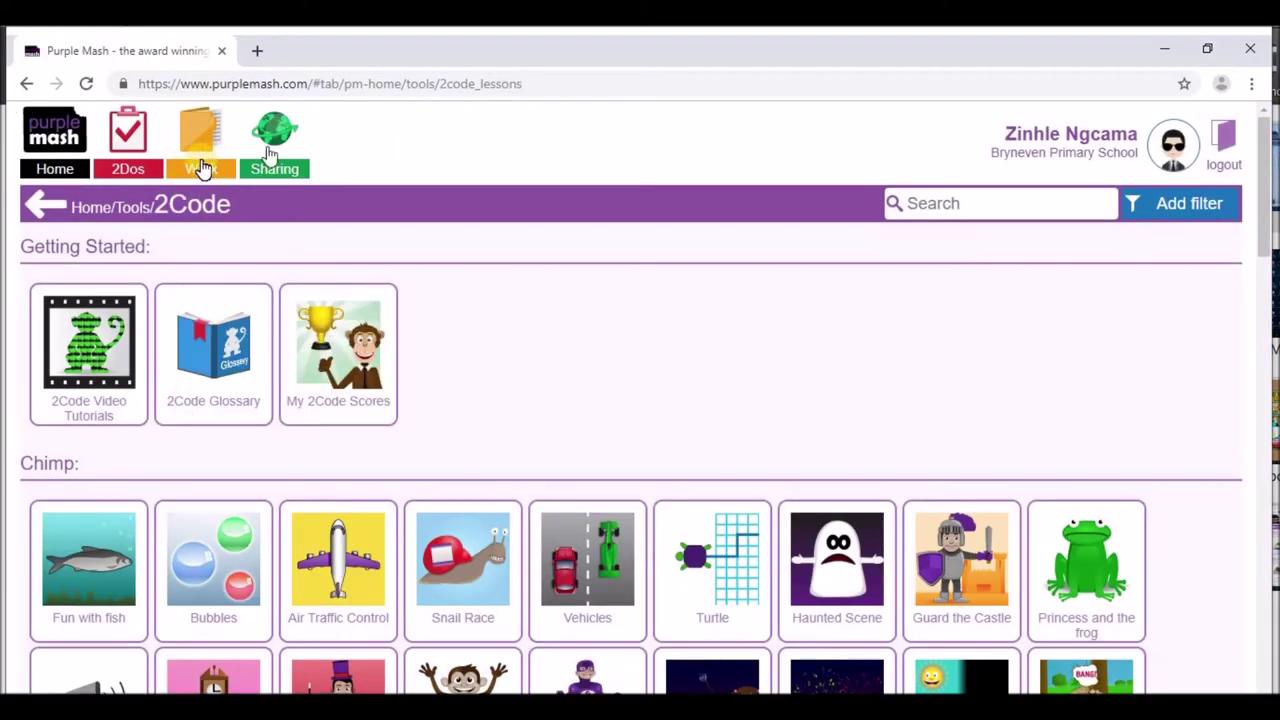
Reopen the saved 'fish' file from My Work in the 2Code editor.
click(375, 345)
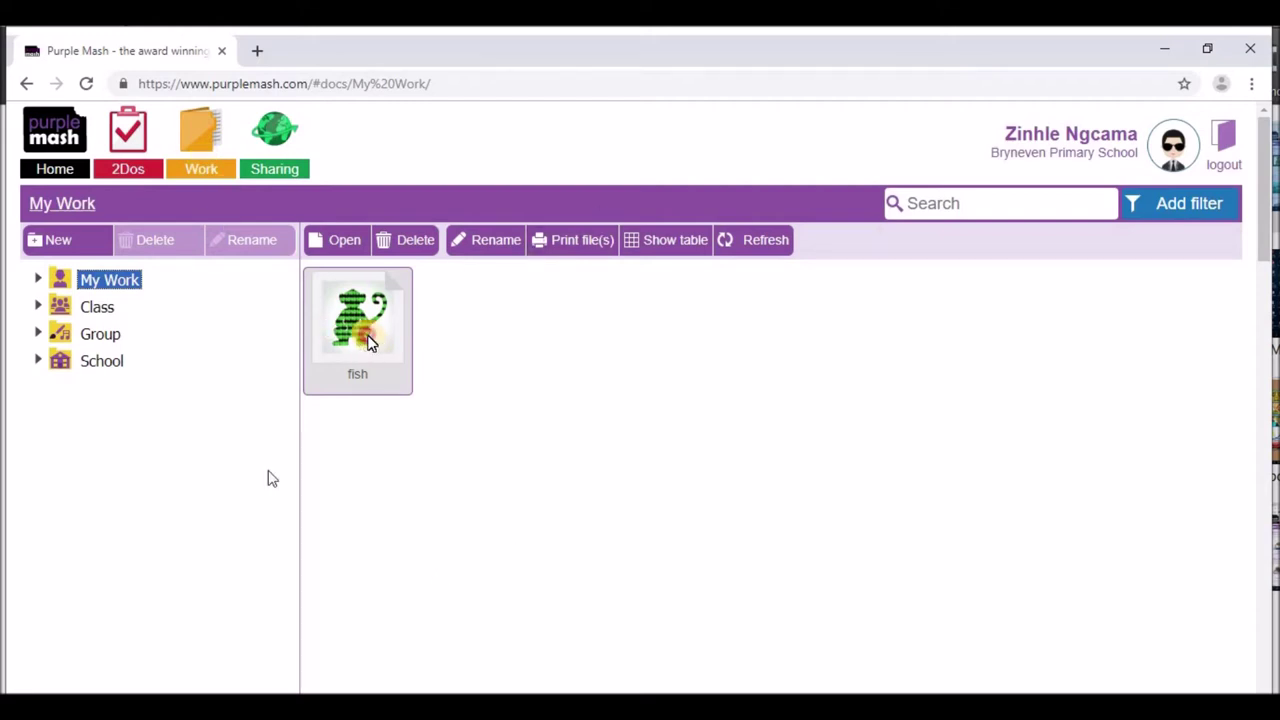
click(368, 343)
click(329, 253)
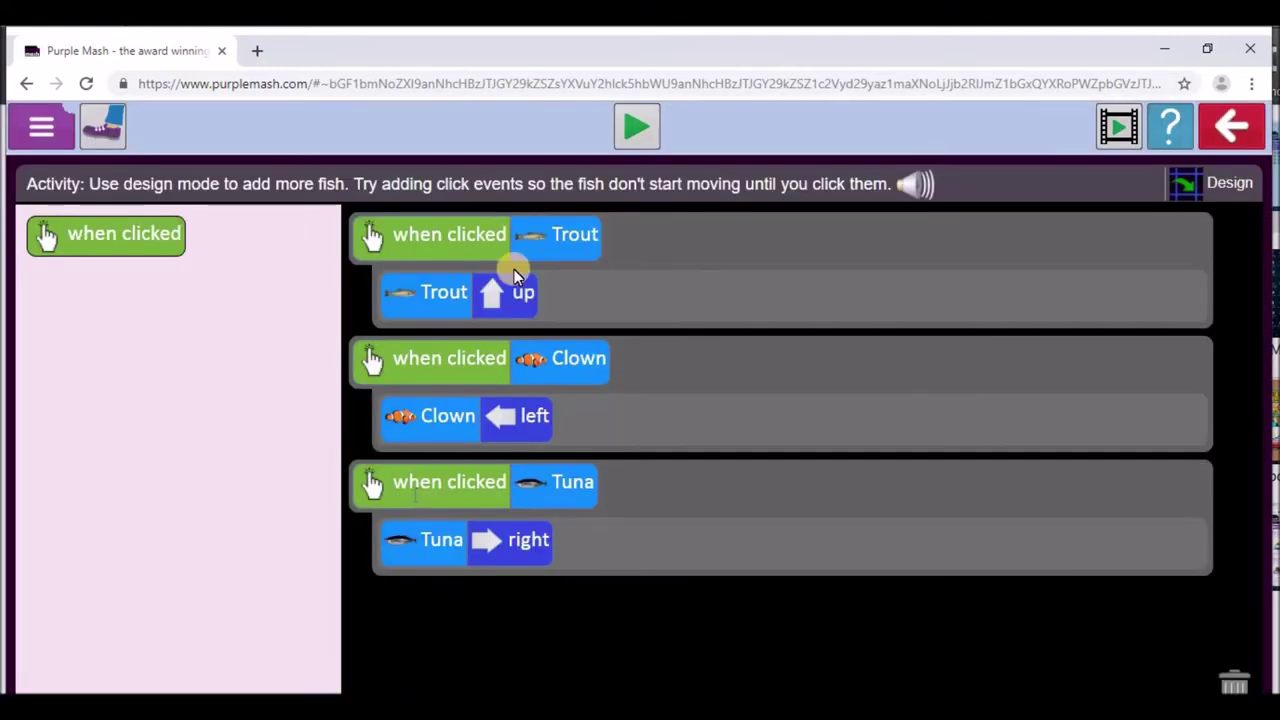
click(36, 134)
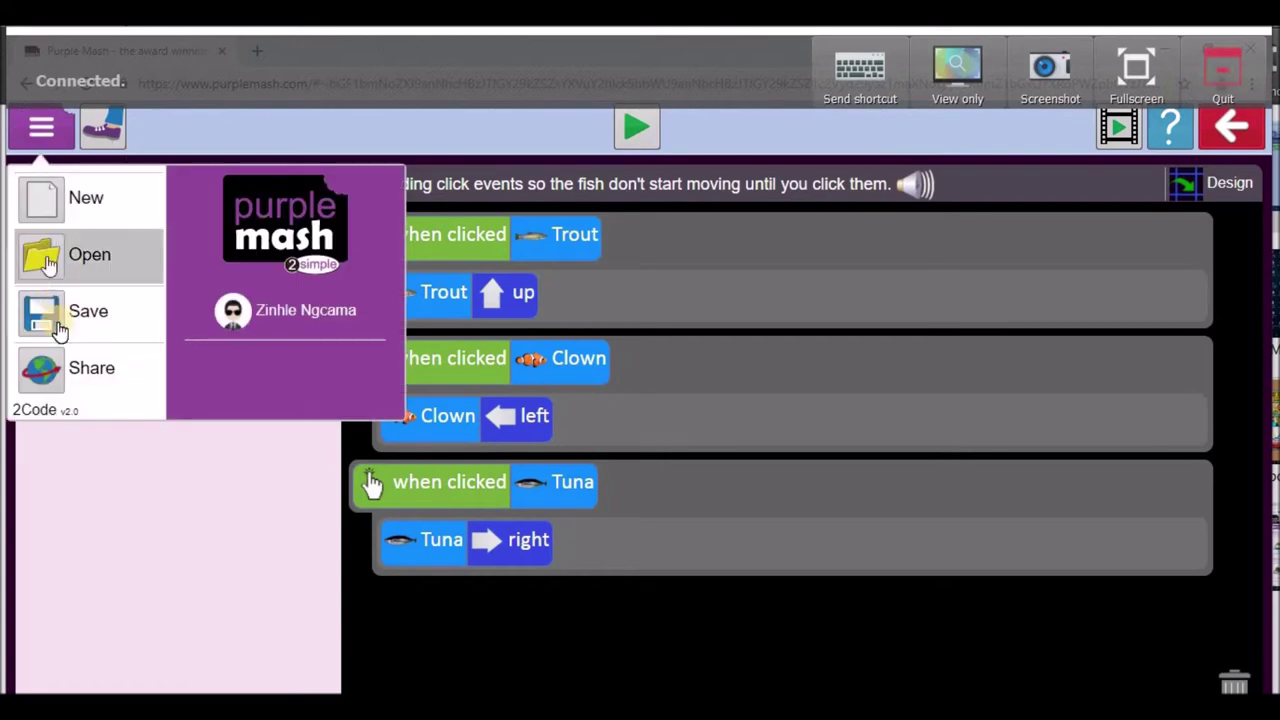
Share the fish program by link and show its HTML embed code.
click(52, 373)
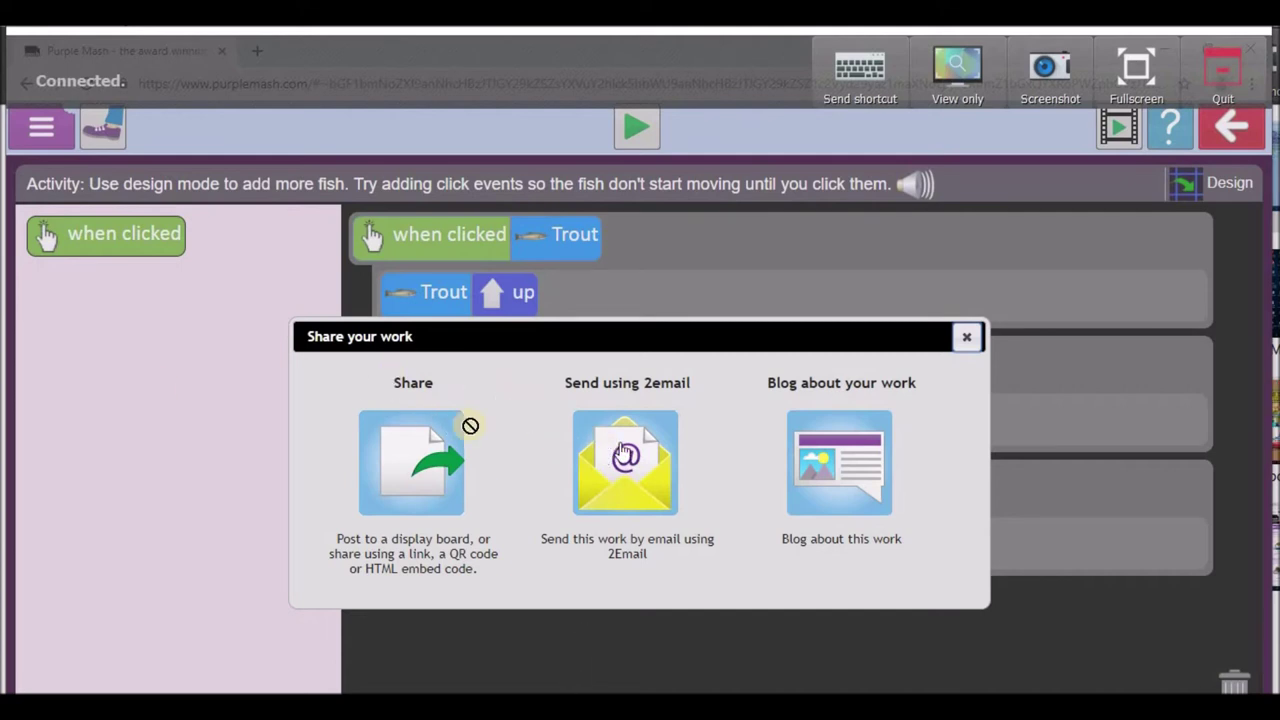
click(405, 470)
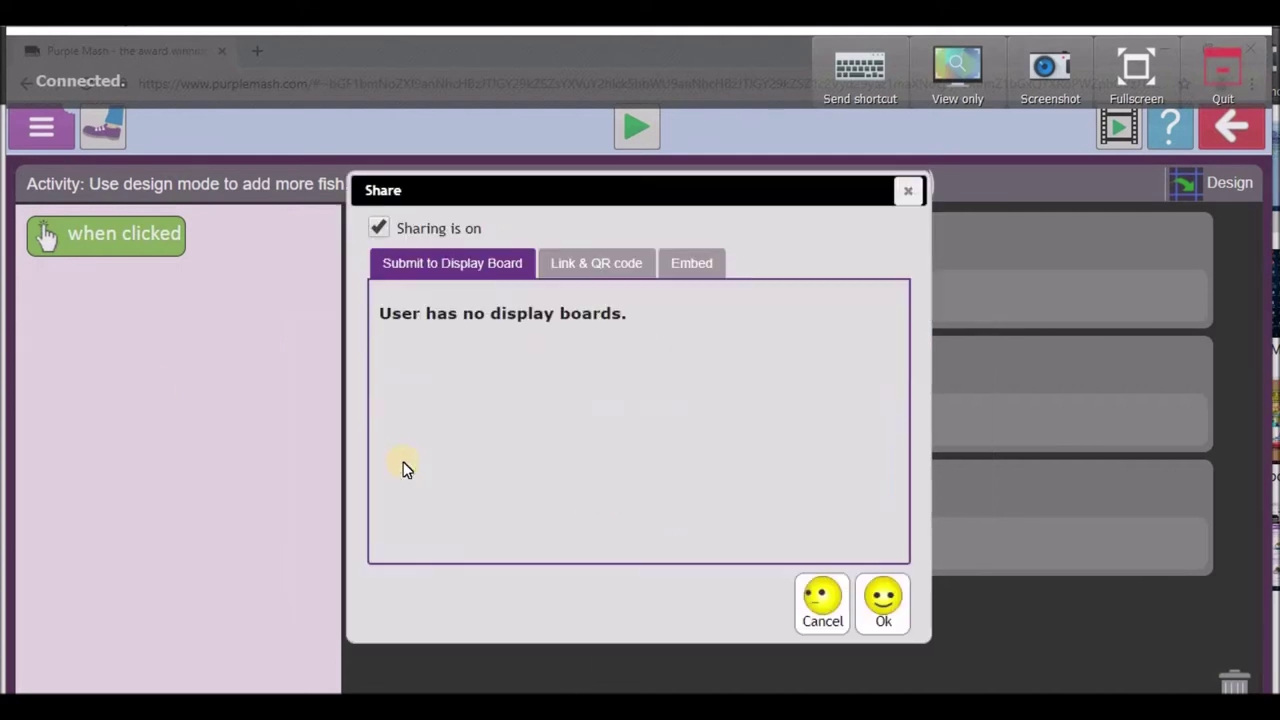
click(573, 263)
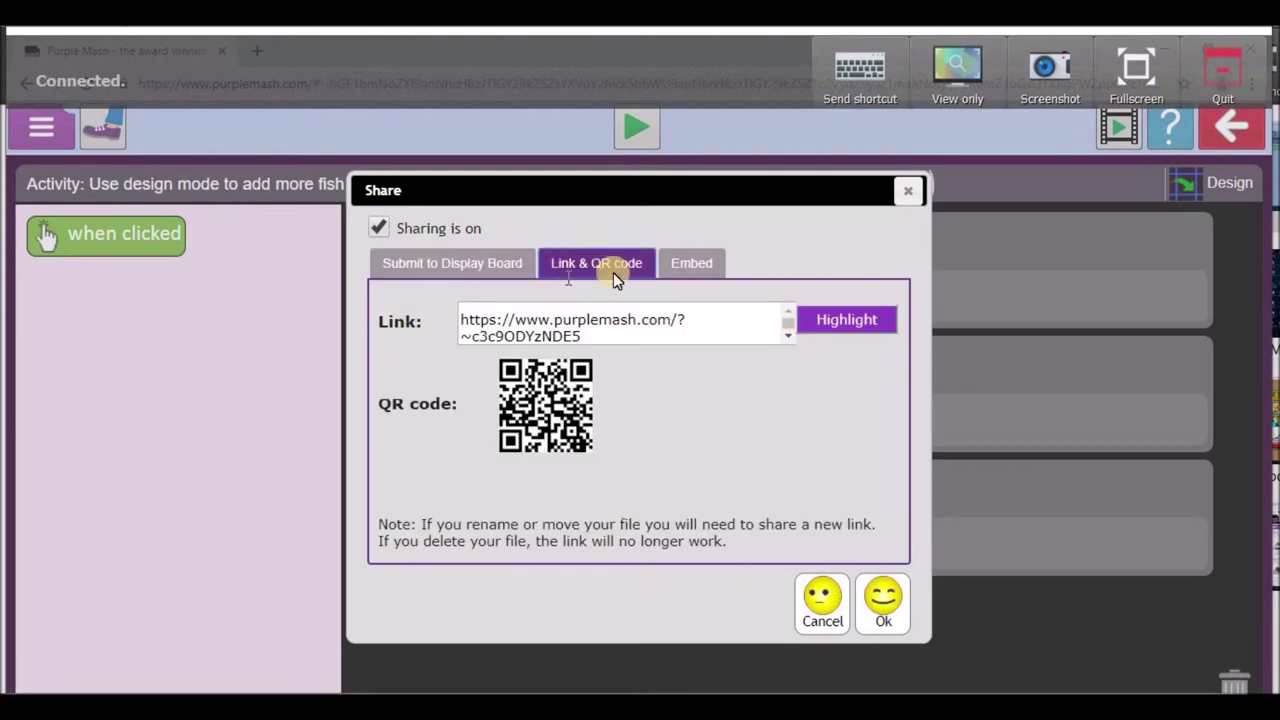
click(700, 265)
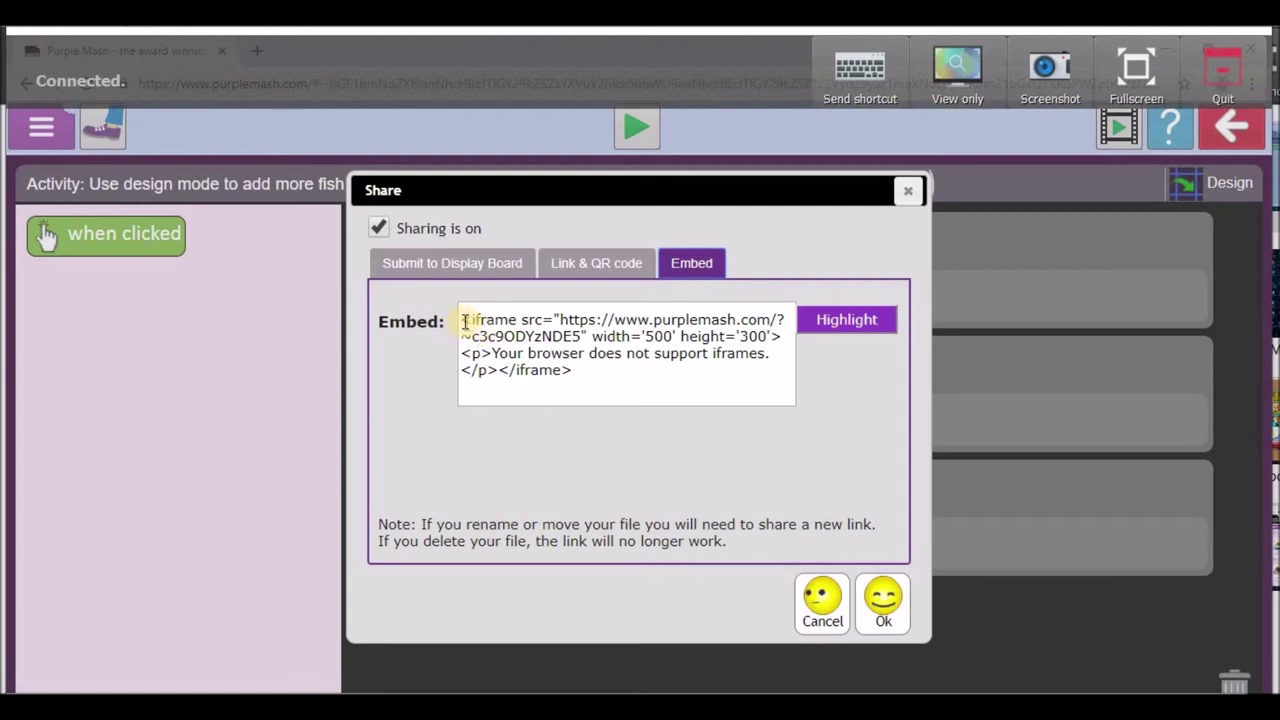
Select the whole iframe embed code and copy it to the clipboard.
drag(464, 320, 607, 388)
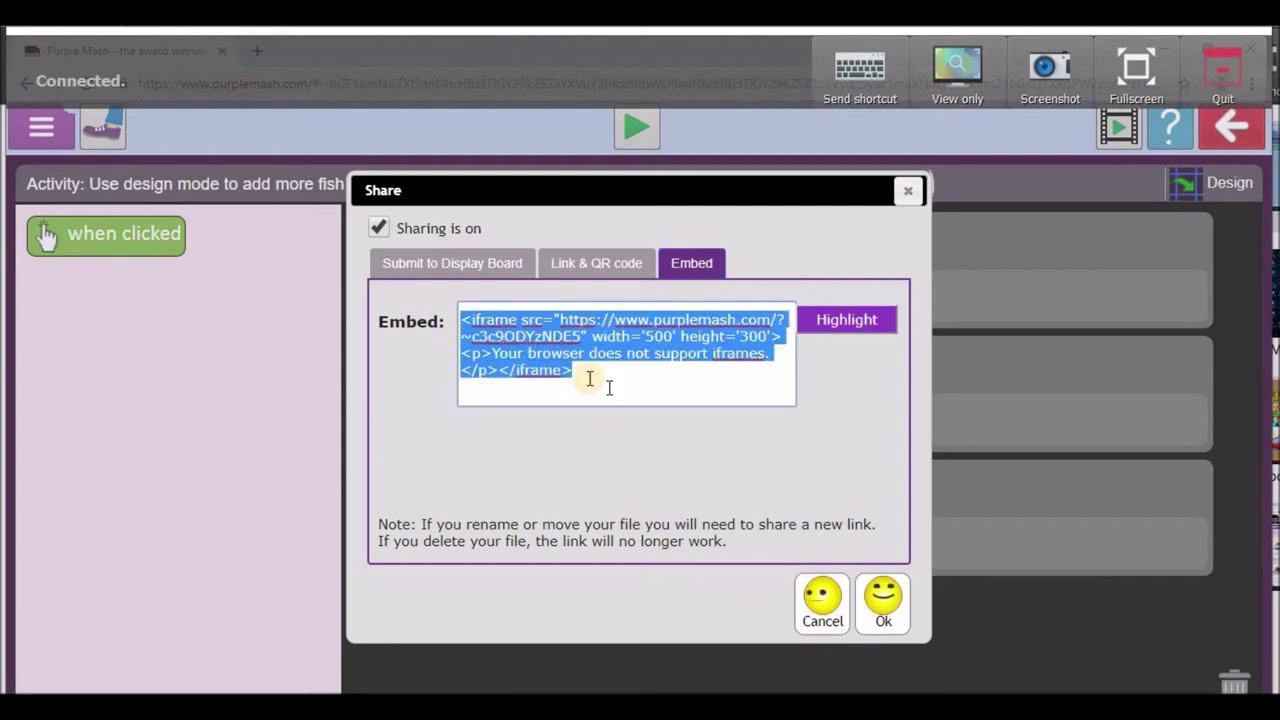
right_click(537, 341)
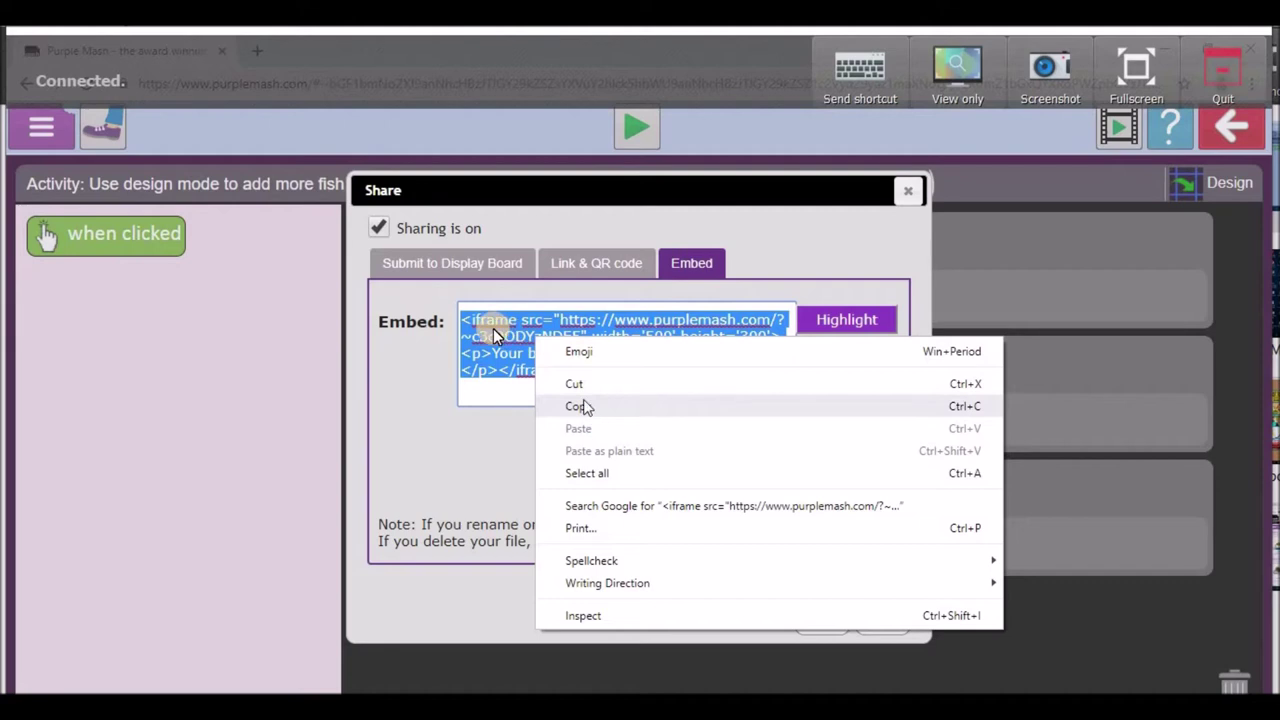
click(587, 416)
click(460, 320)
drag(462, 320, 778, 366)
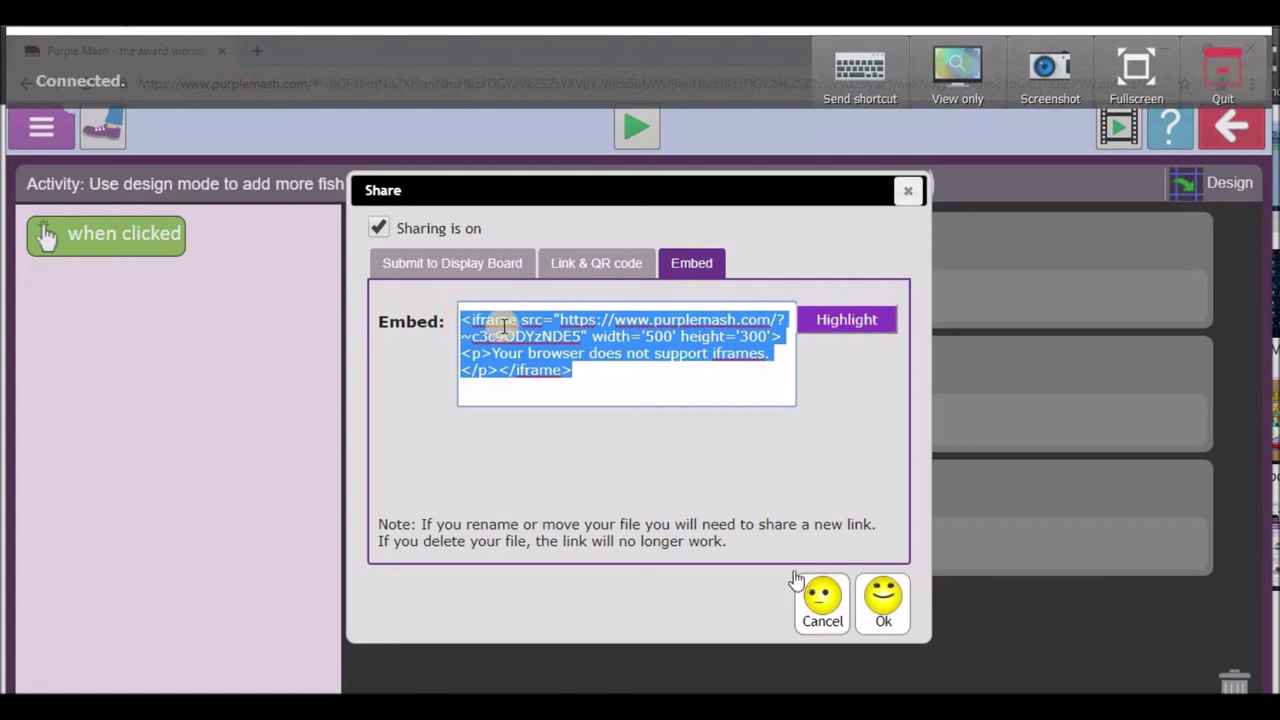
click(490, 323)
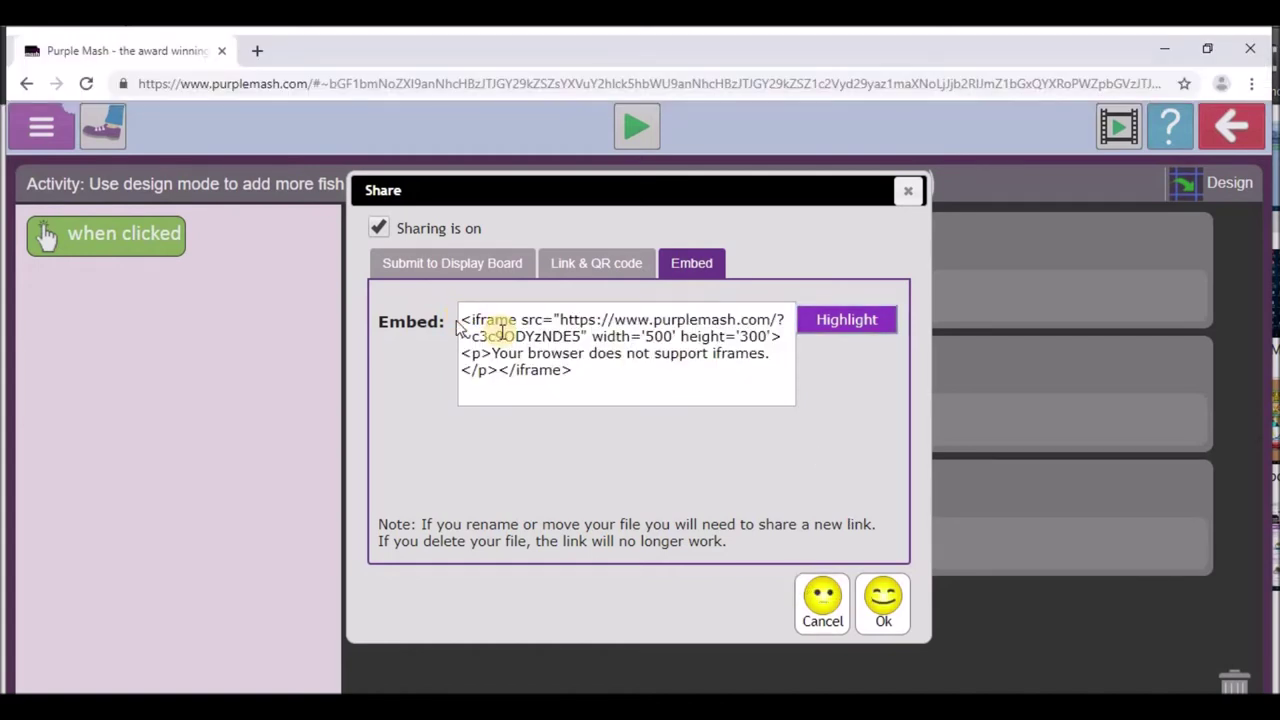
triple_click(502, 333)
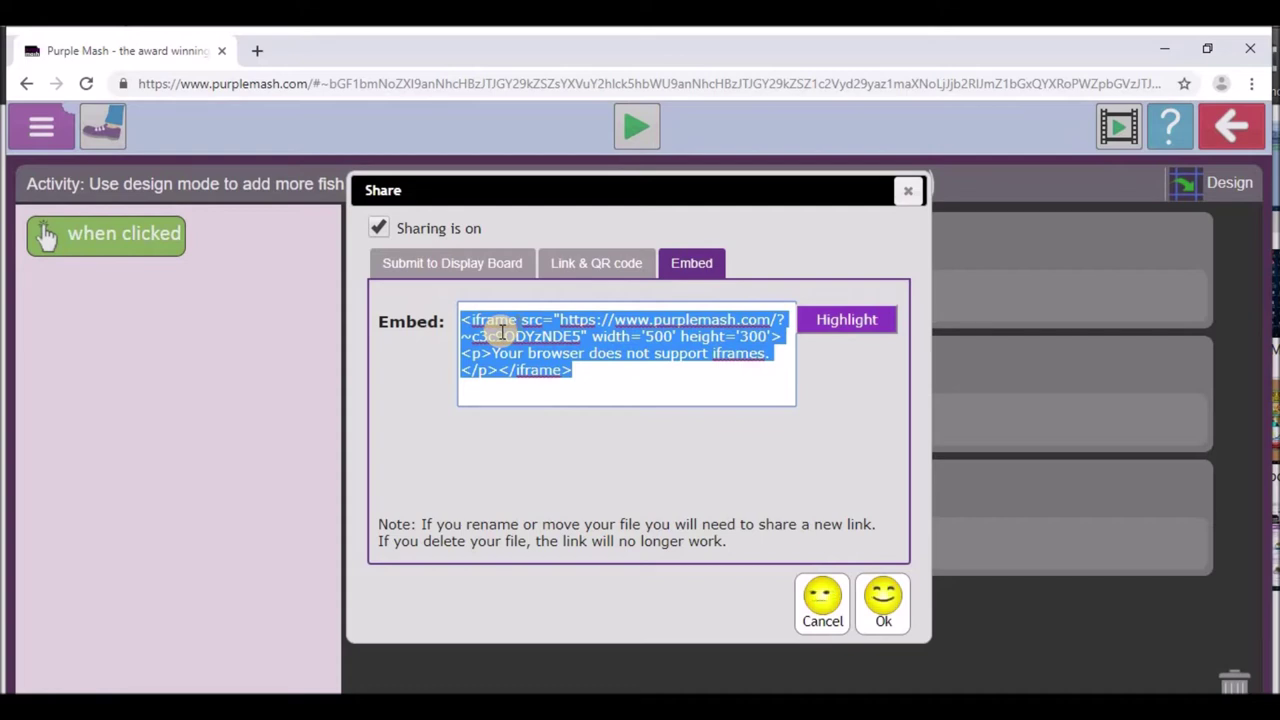
click(502, 332)
drag(758, 353, 870, 350)
triple_click(527, 352)
right_click(527, 352)
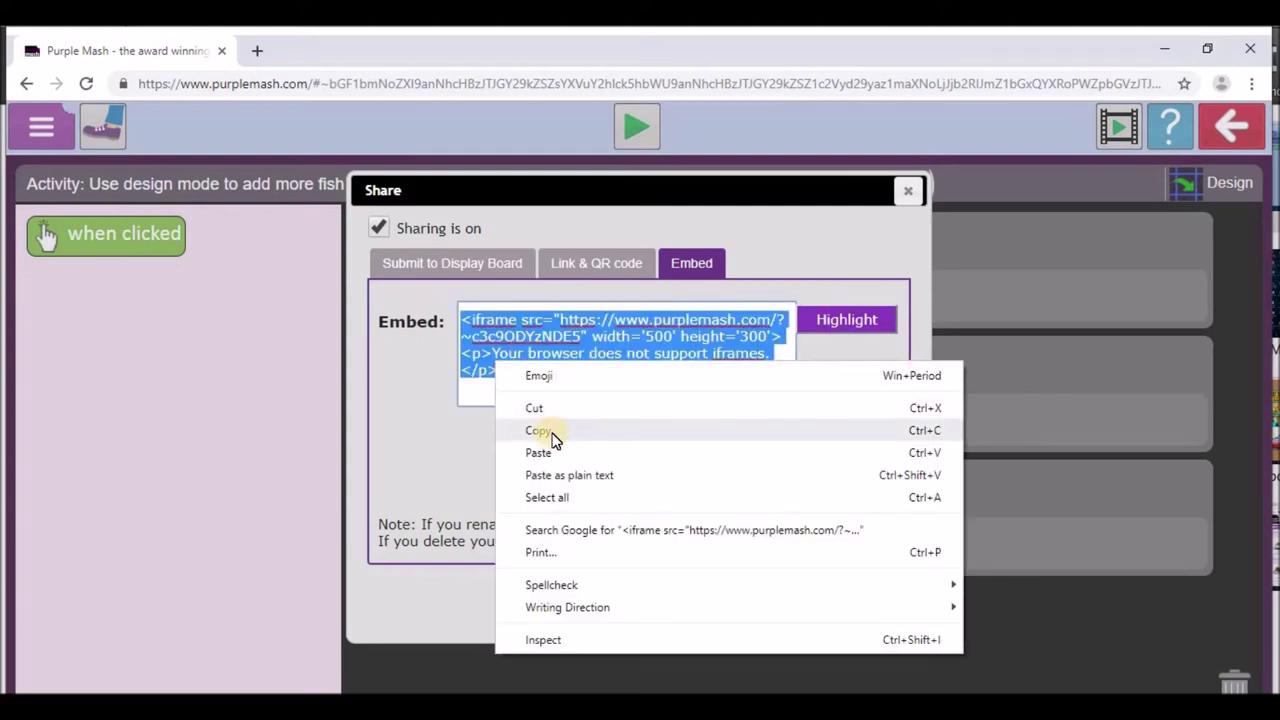
click(538, 430)
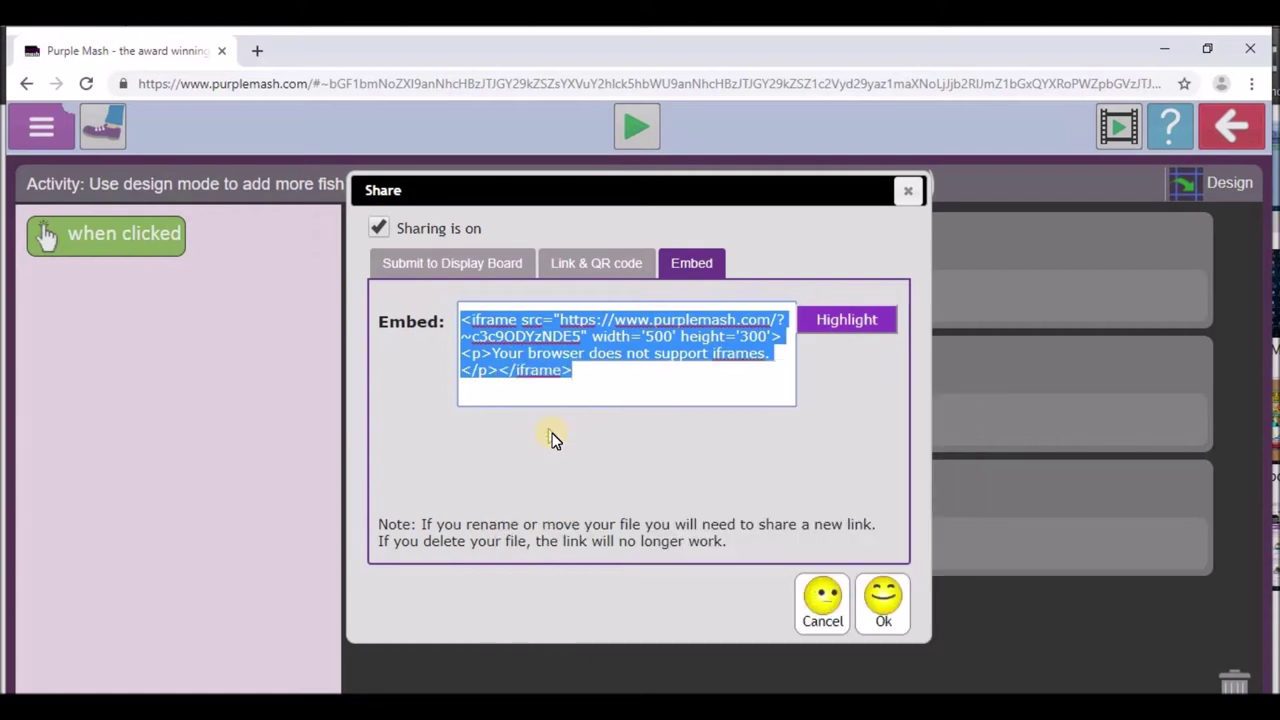
Confirm the share dialog and minimise the browser to show the desktop.
click(885, 608)
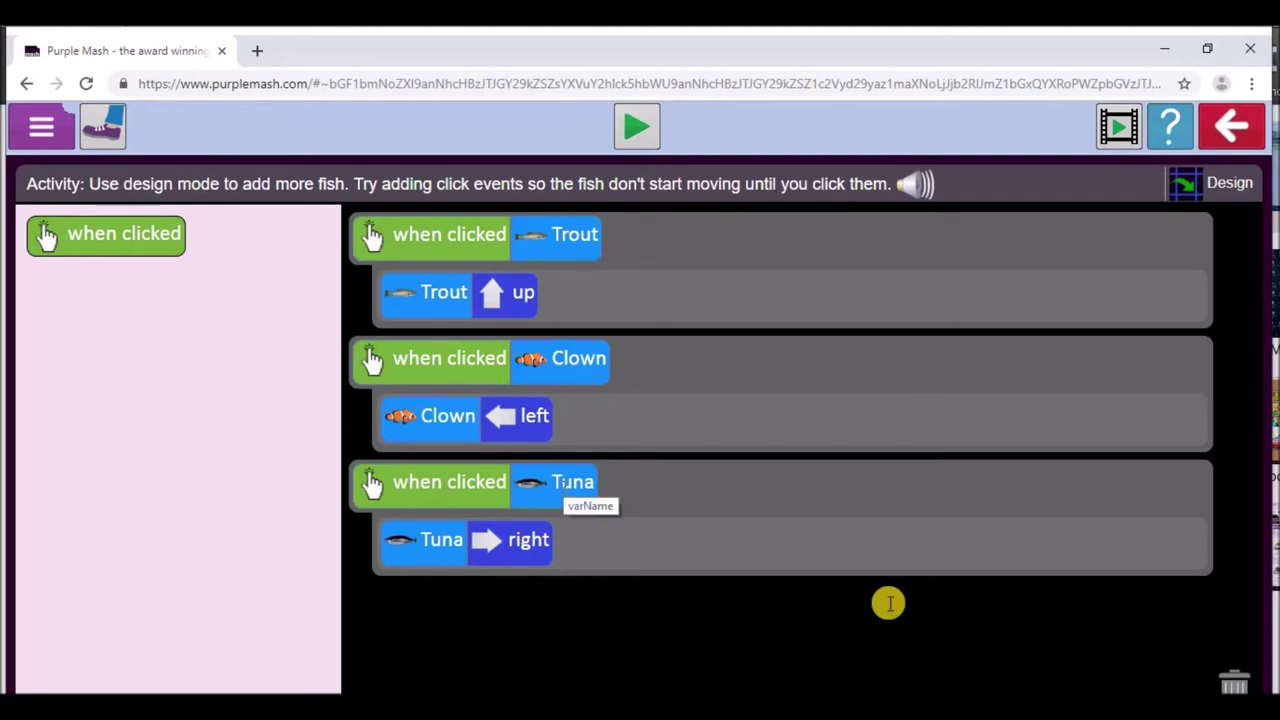
mouse_move(1155, 95)
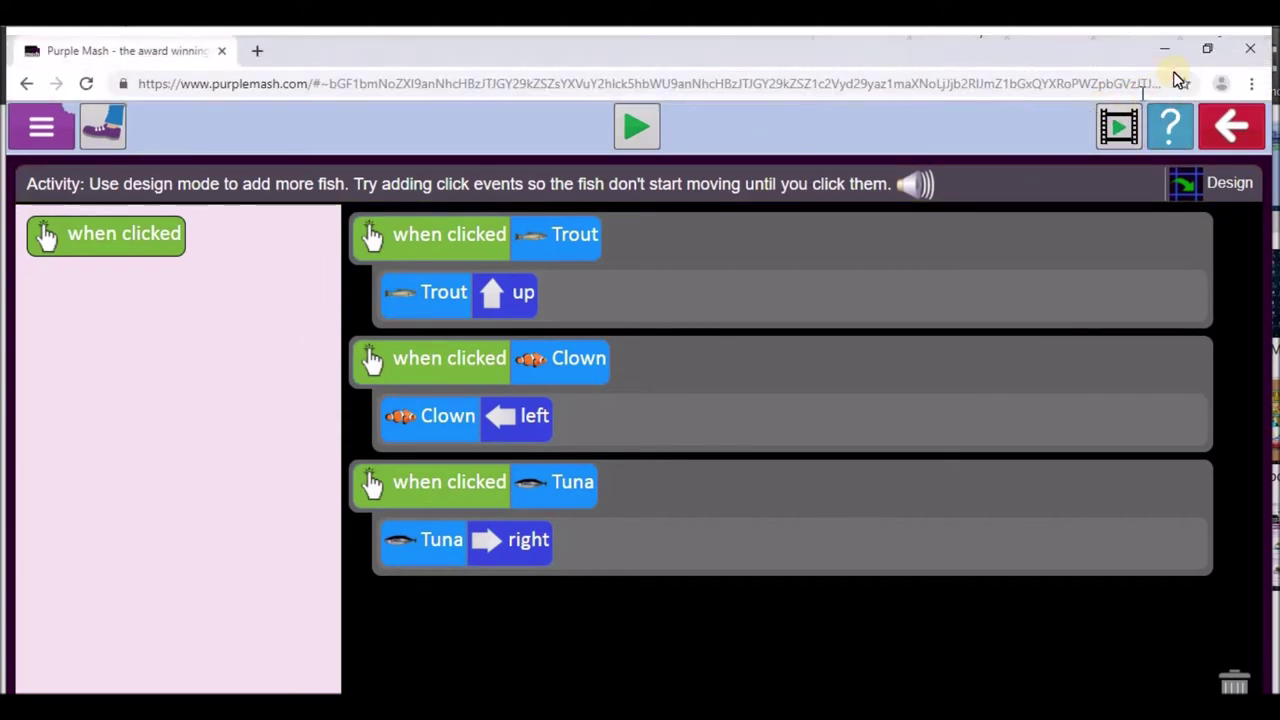
click(1161, 57)
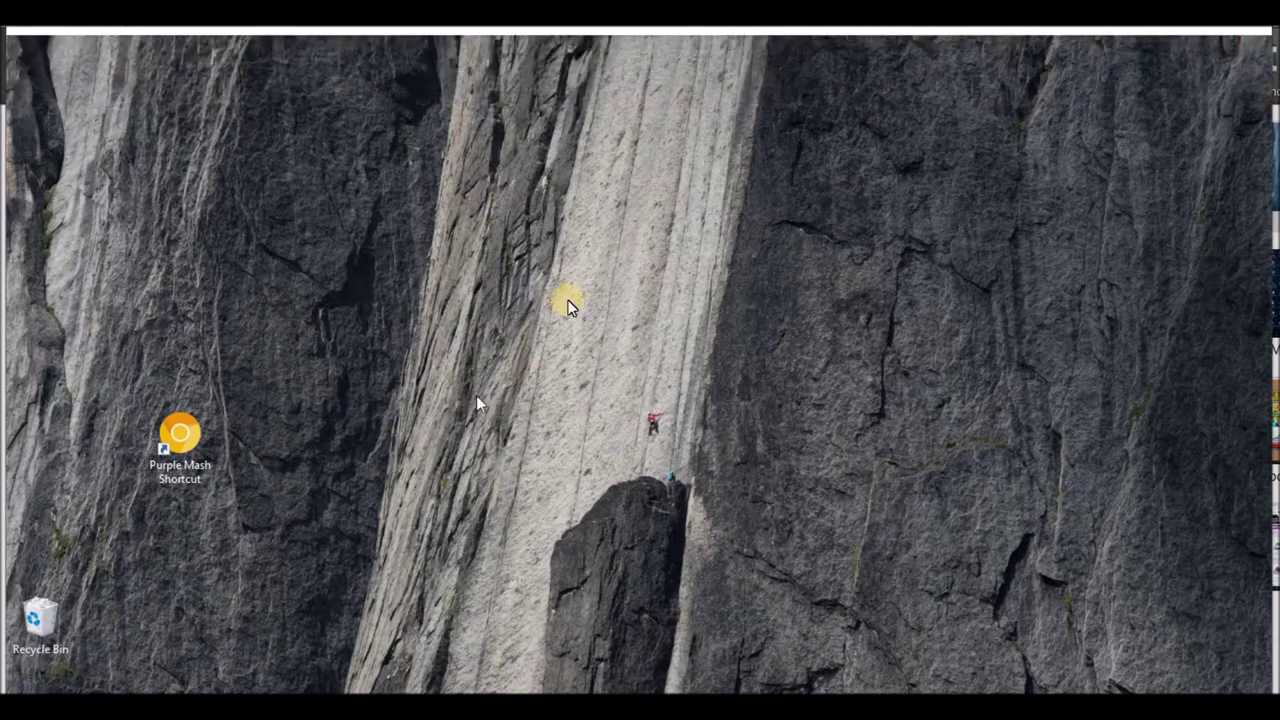
Create a new desktop text document named Game and open it in Notepad.
right_click(566, 299)
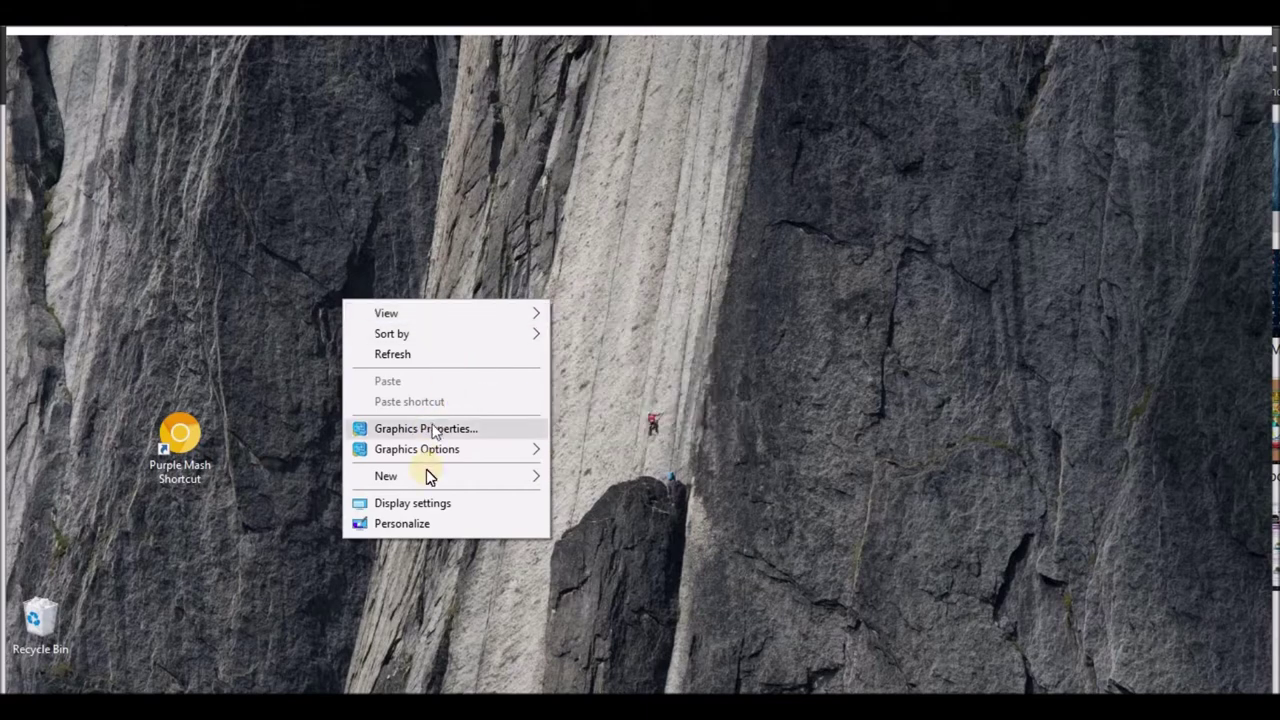
right_click(634, 250)
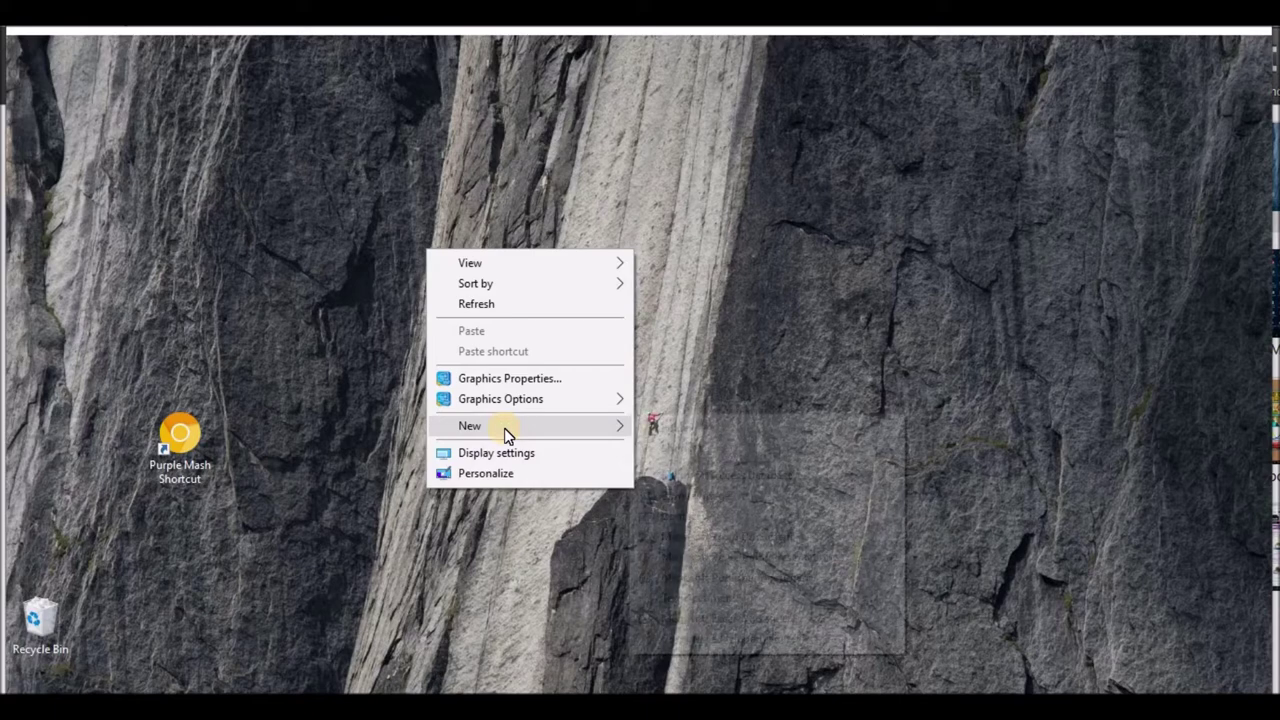
mouse_move(506, 434)
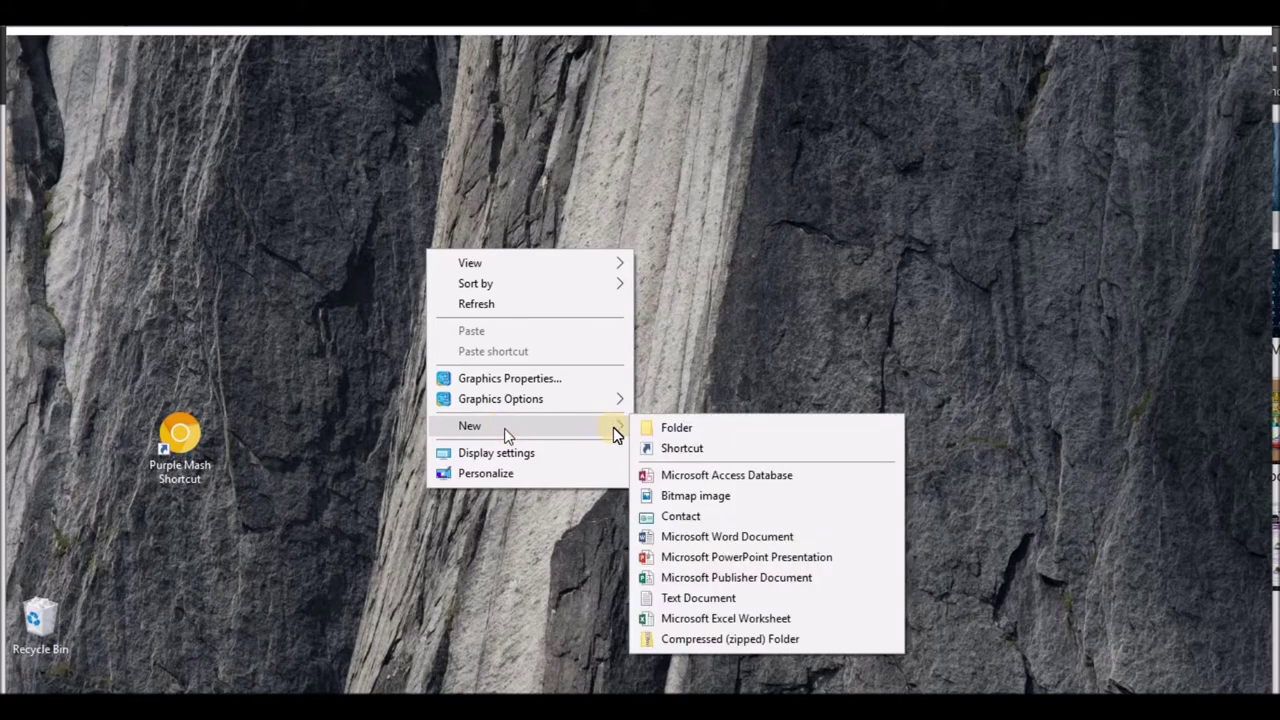
click(686, 599)
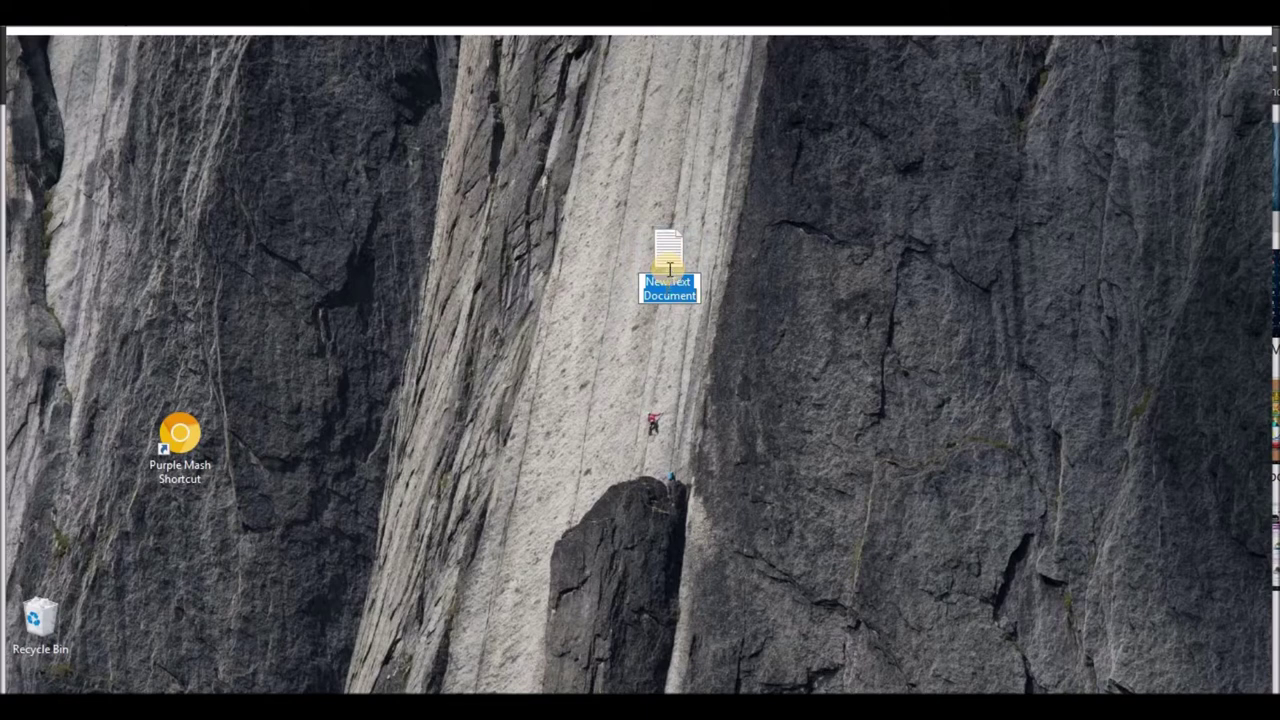
text(Game)
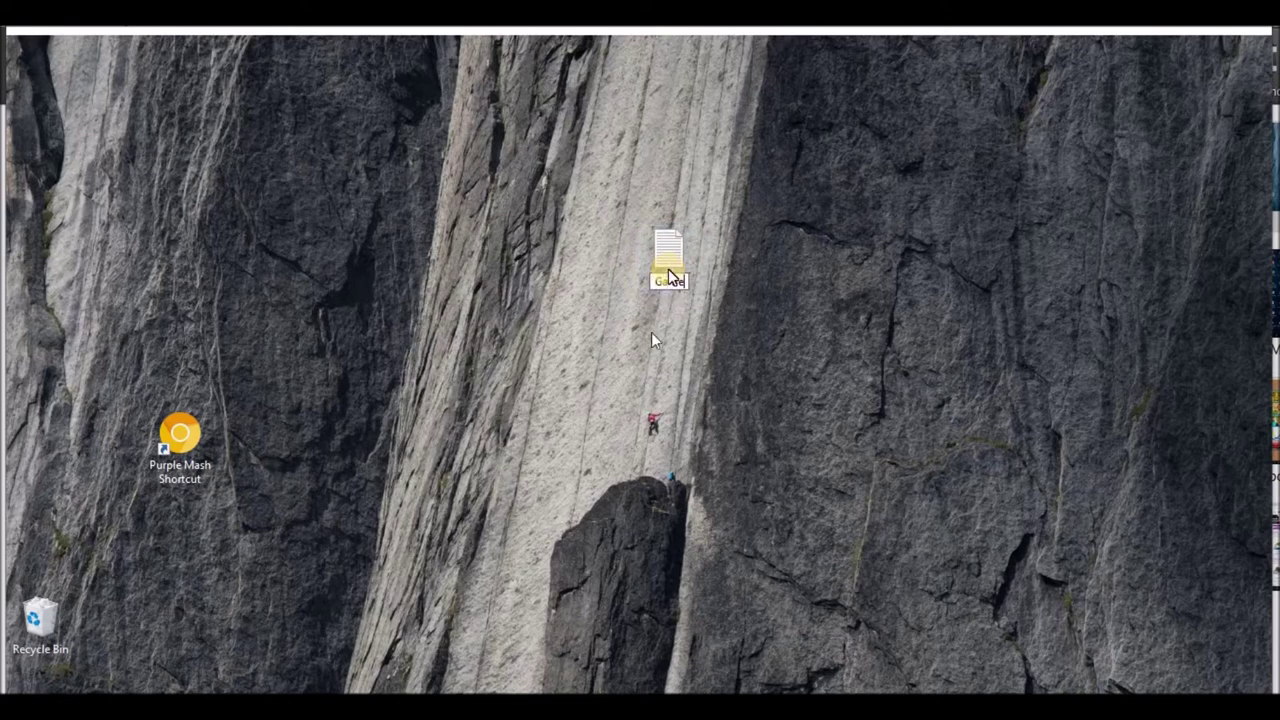
click(651, 340)
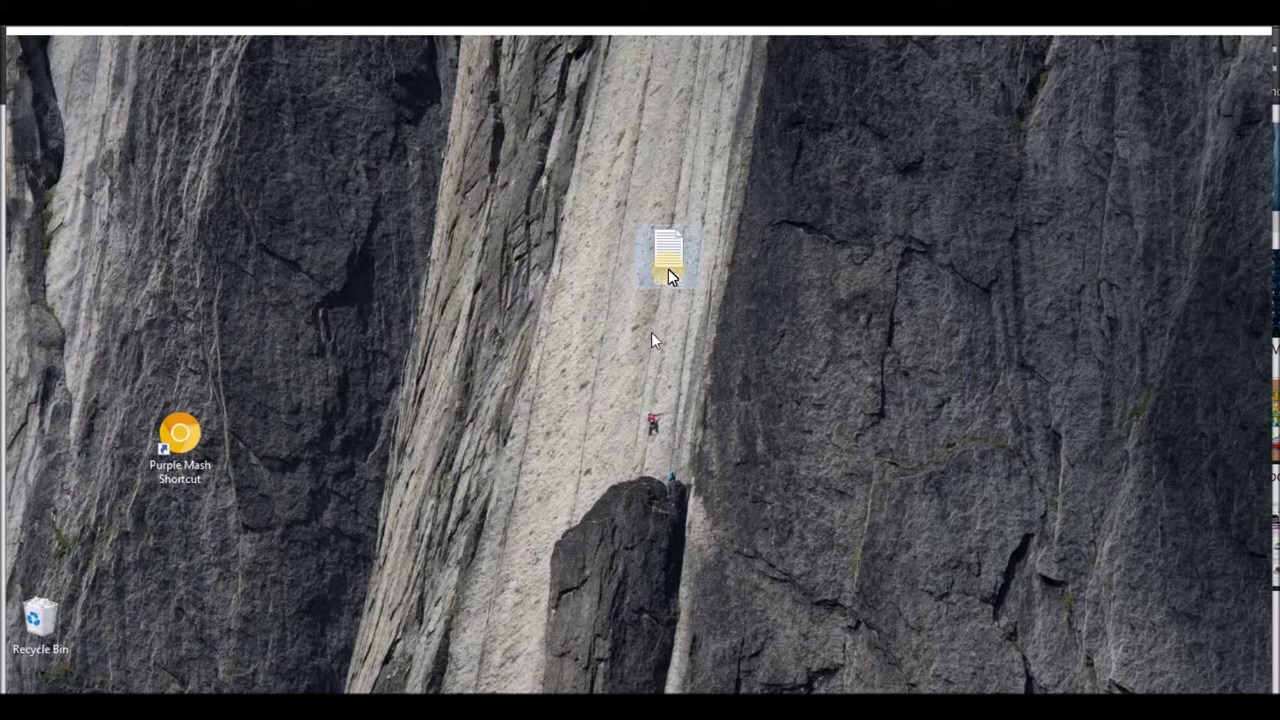
double_click(668, 255)
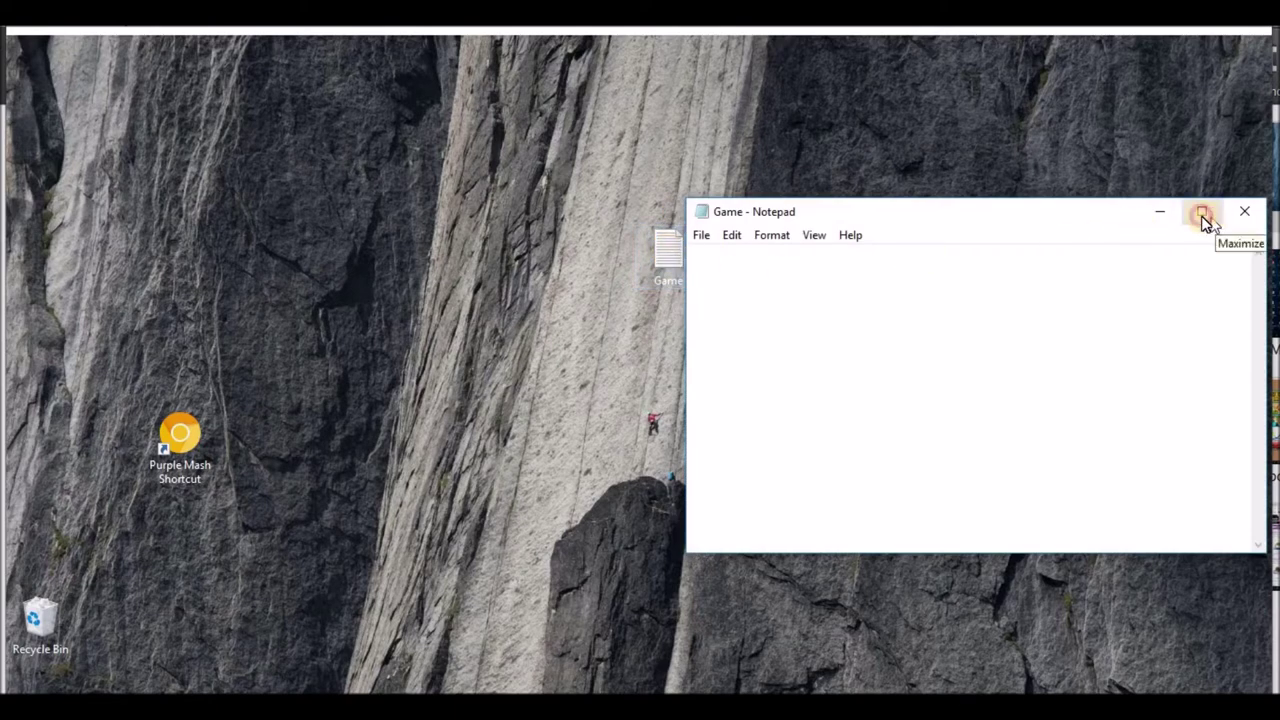
Maximise Notepad and type the <html></html> tags with a <header> </header> line inside.
click(1201, 214)
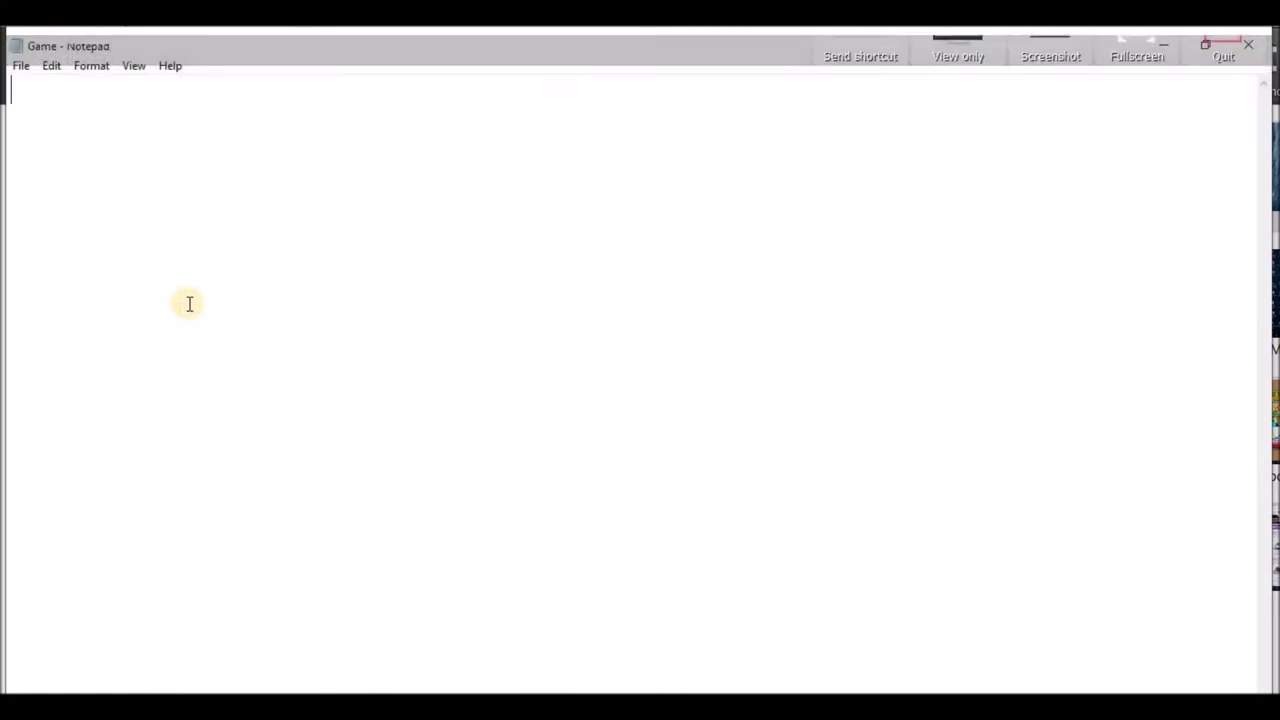
text(<html)
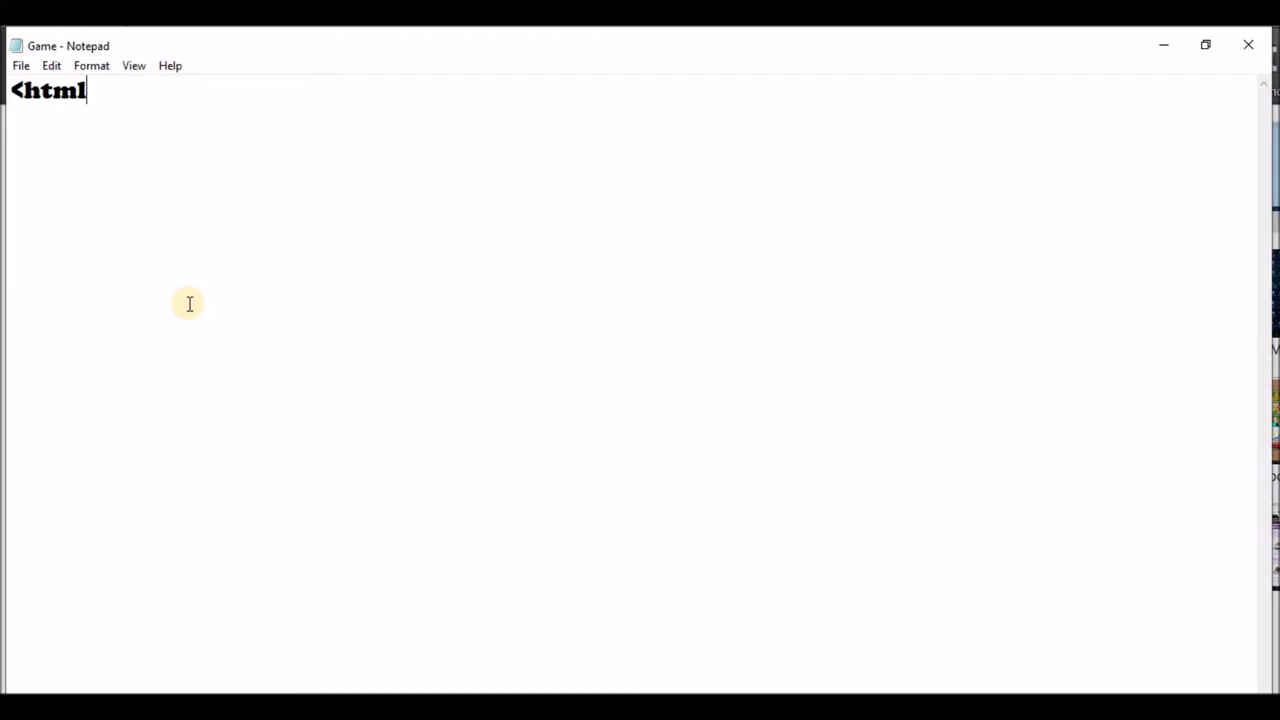
text(>)
key(Return)
text(</html)
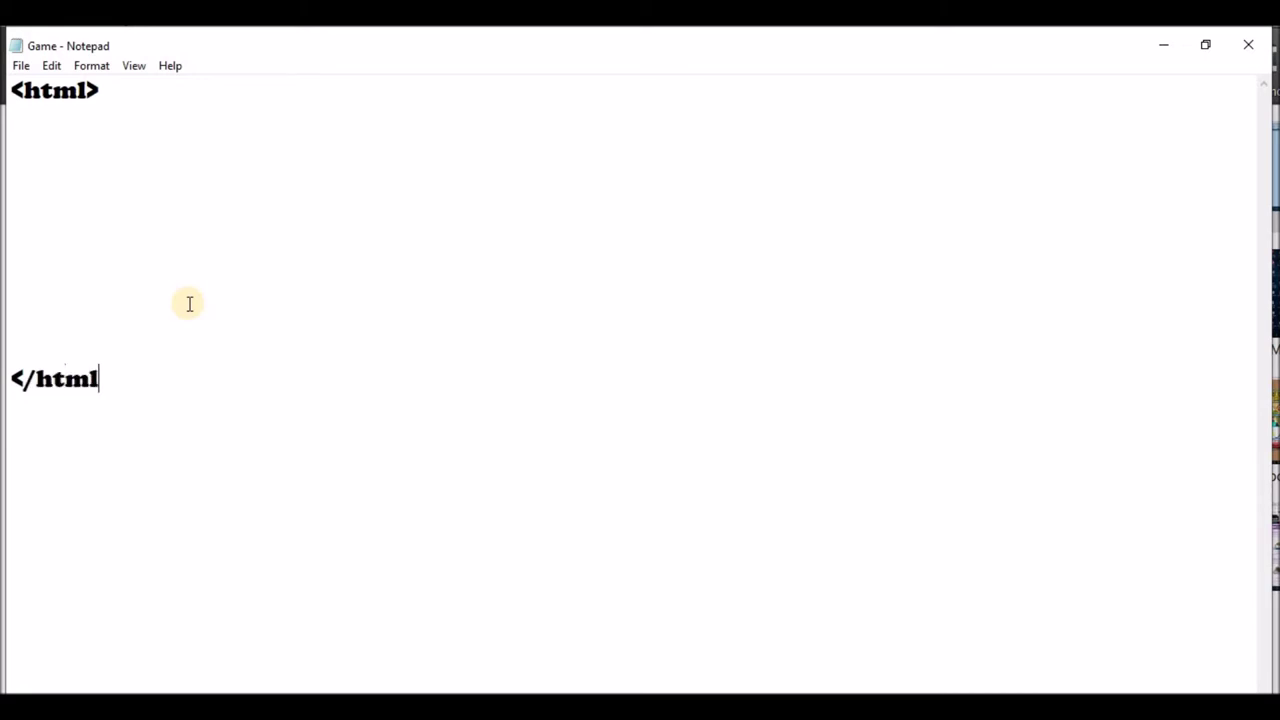
text(>)
click(56, 140)
text(N)
key(BackSpace)
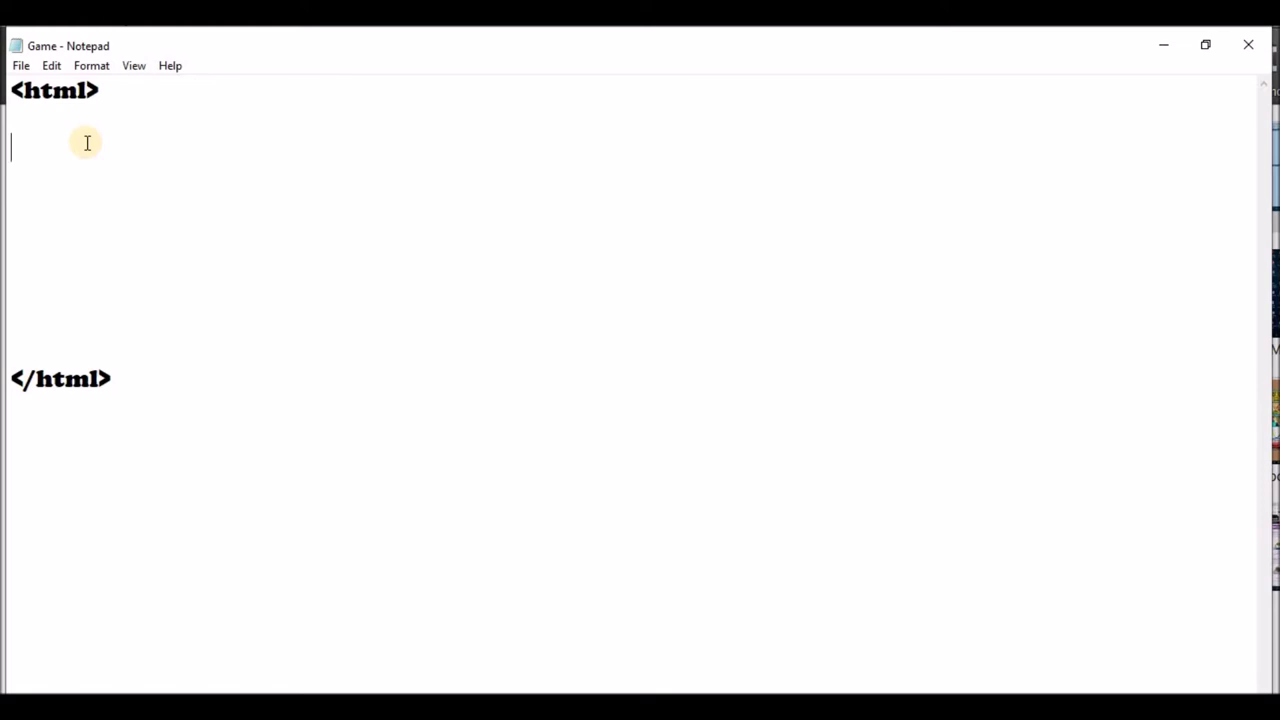
text(<header>   )
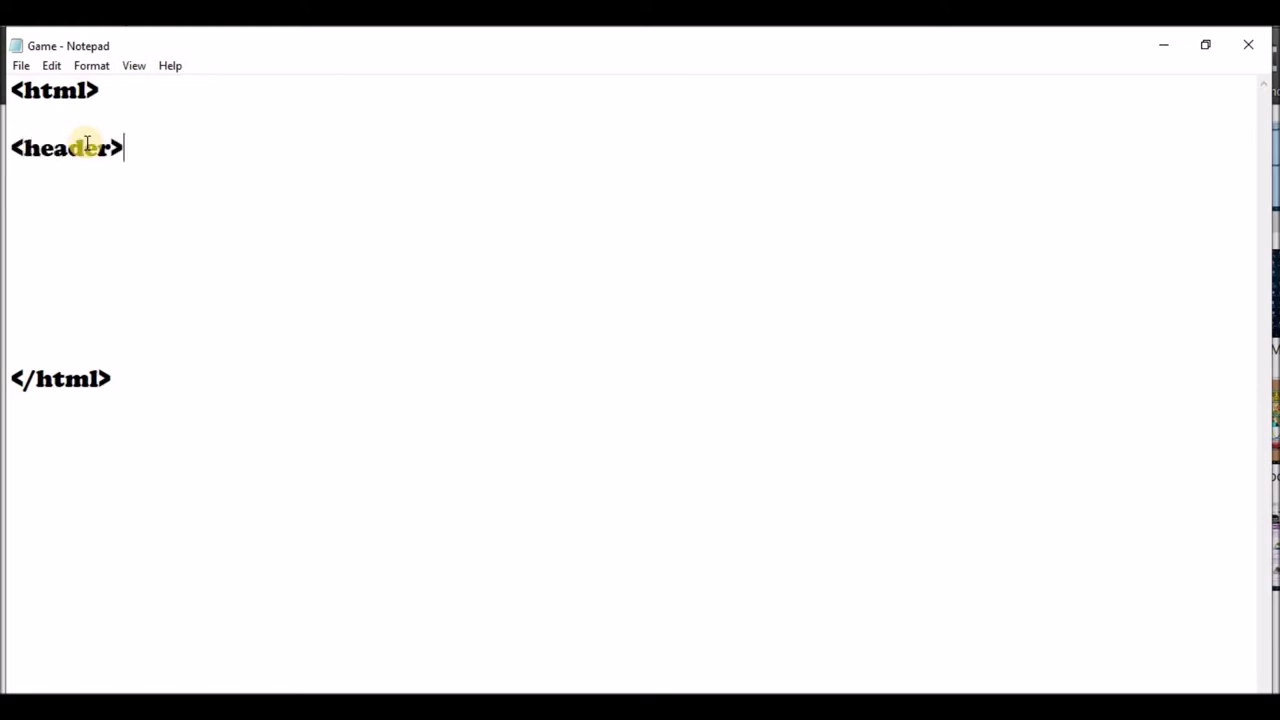
text(</header>)
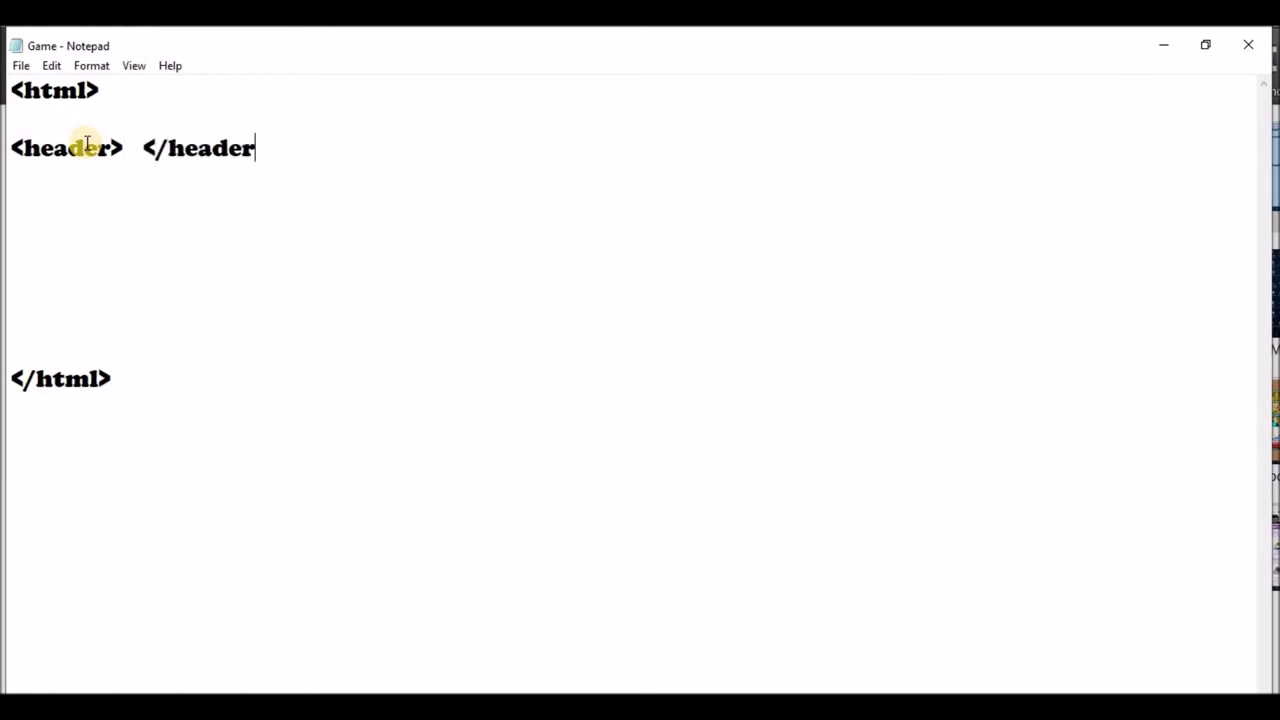
Add <body> and </body> tags and paste the Purple Mash iframe code between them.
click(34, 194)
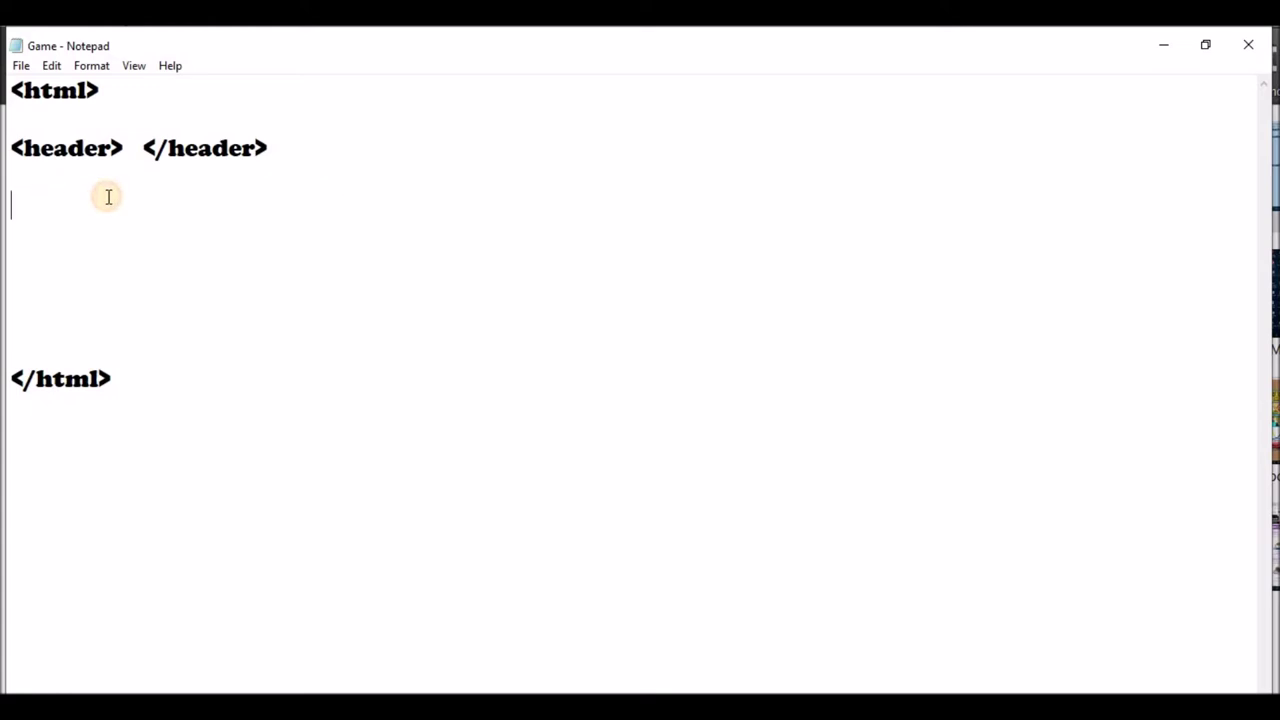
text(<body)
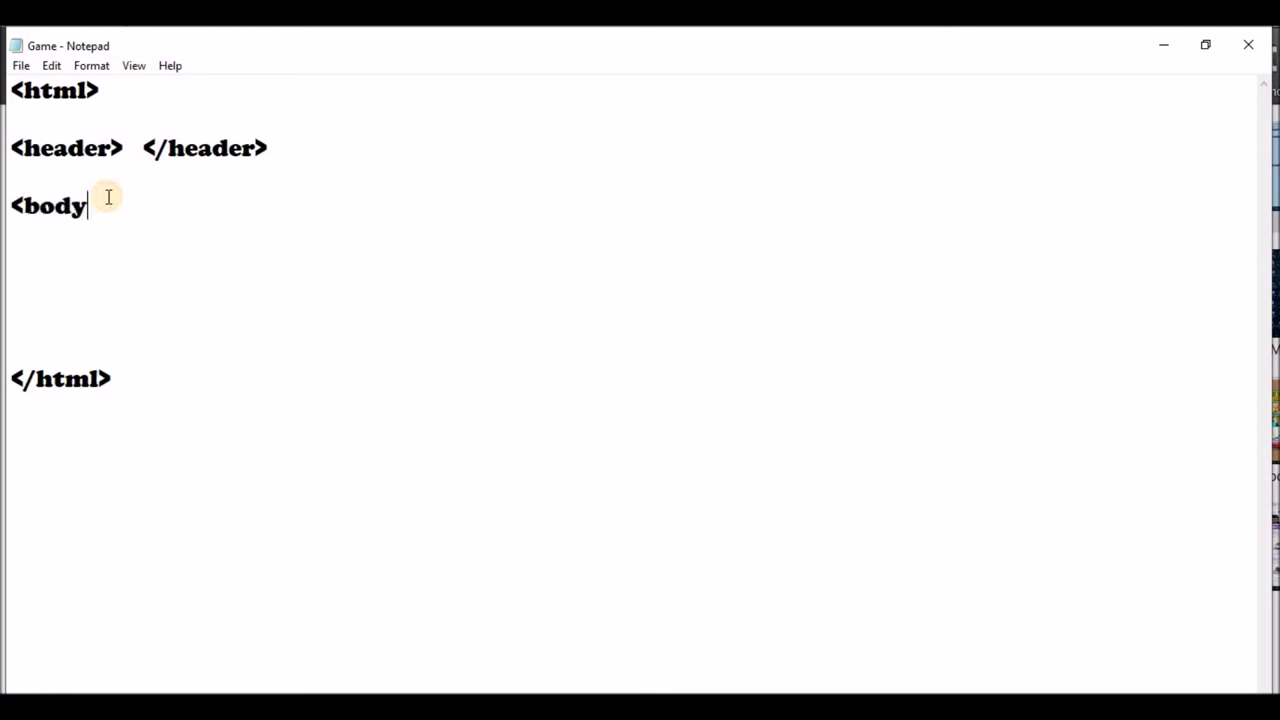
text(>)
click(20, 321)
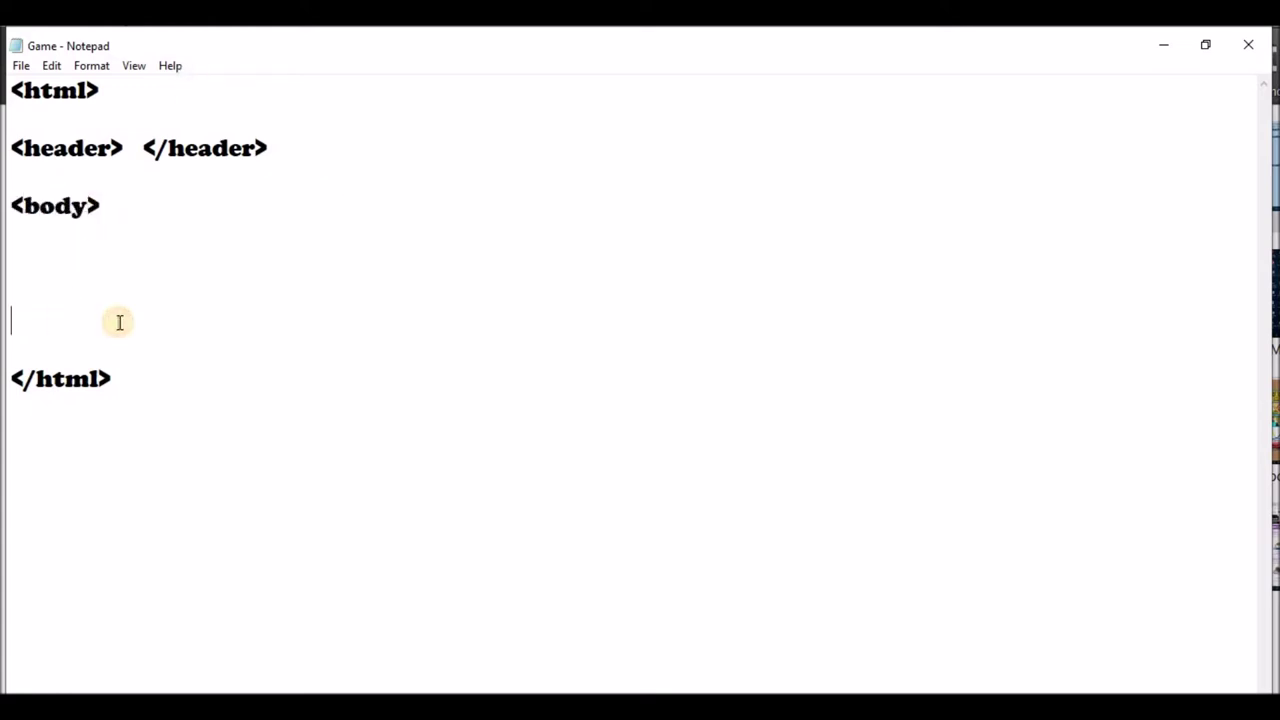
text(</body>)
click(45, 270)
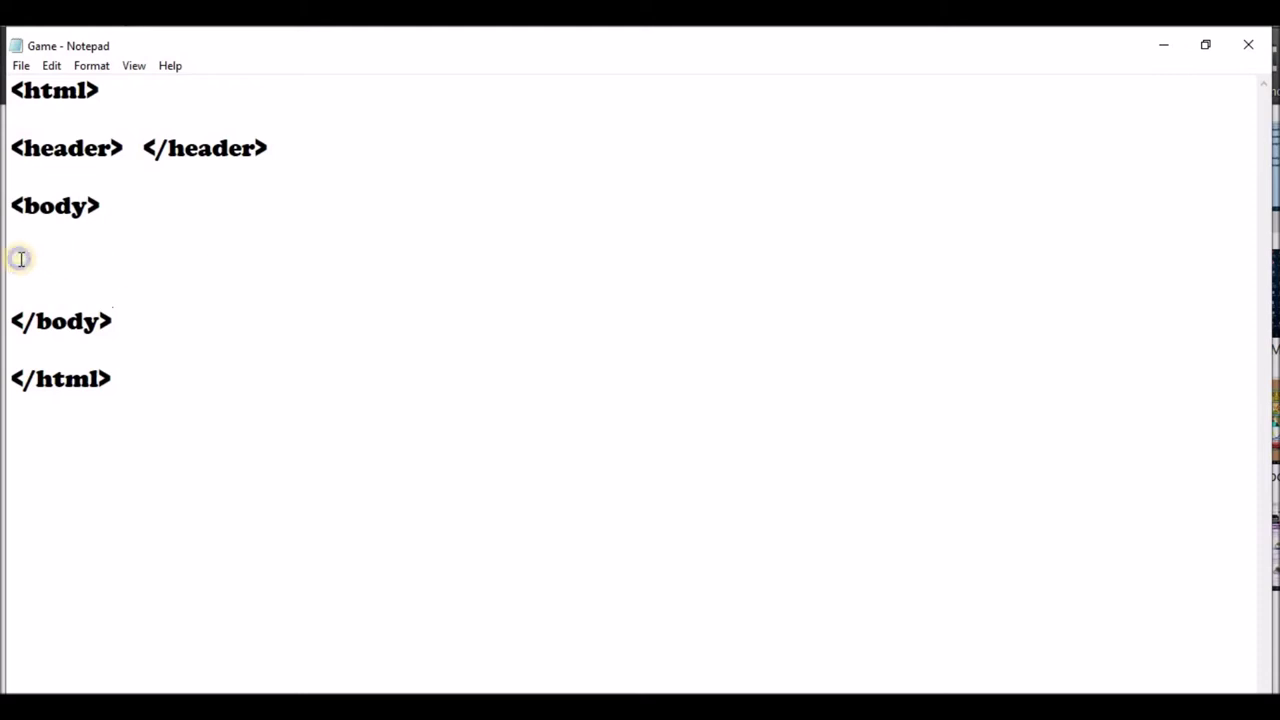
right_click(20, 260)
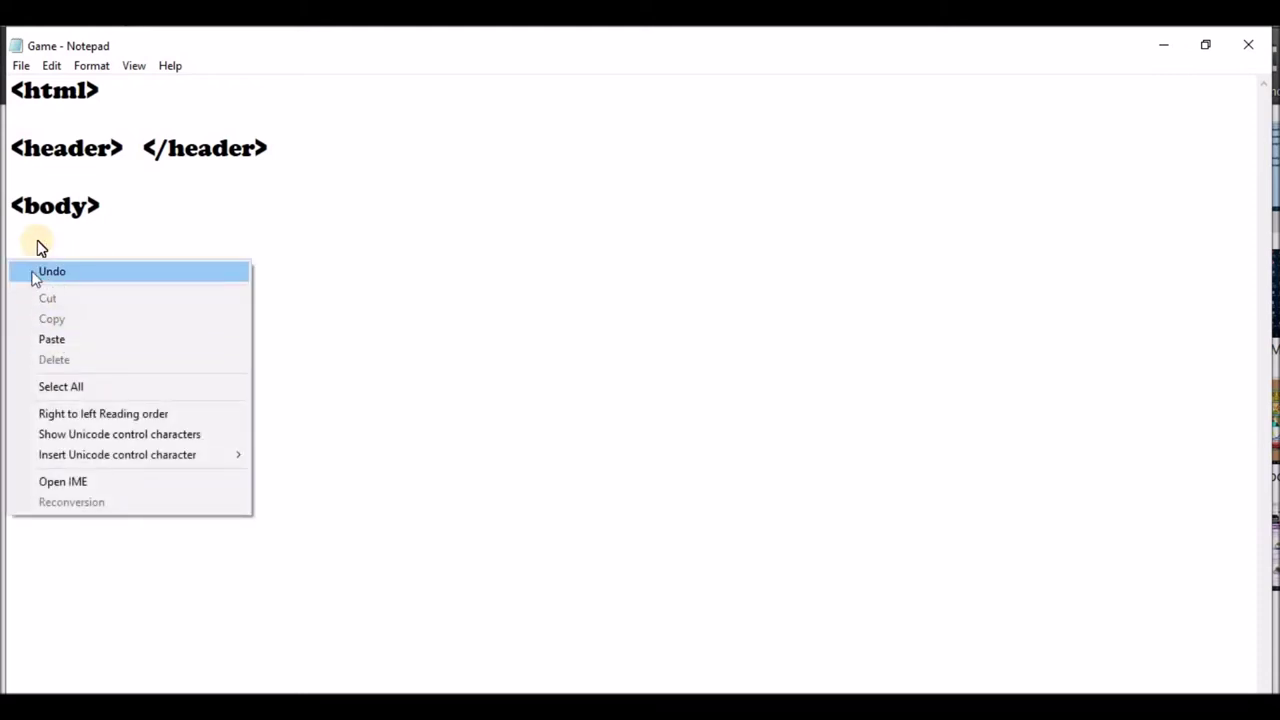
click(42, 345)
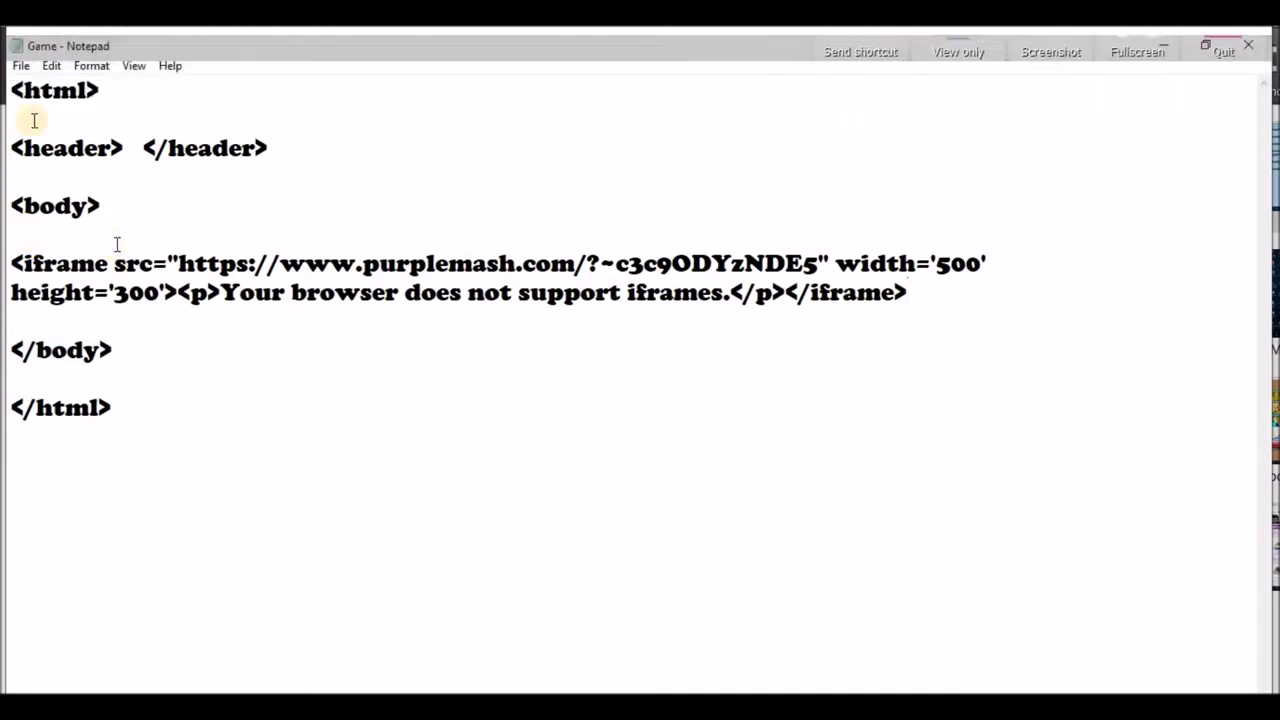
click(20, 70)
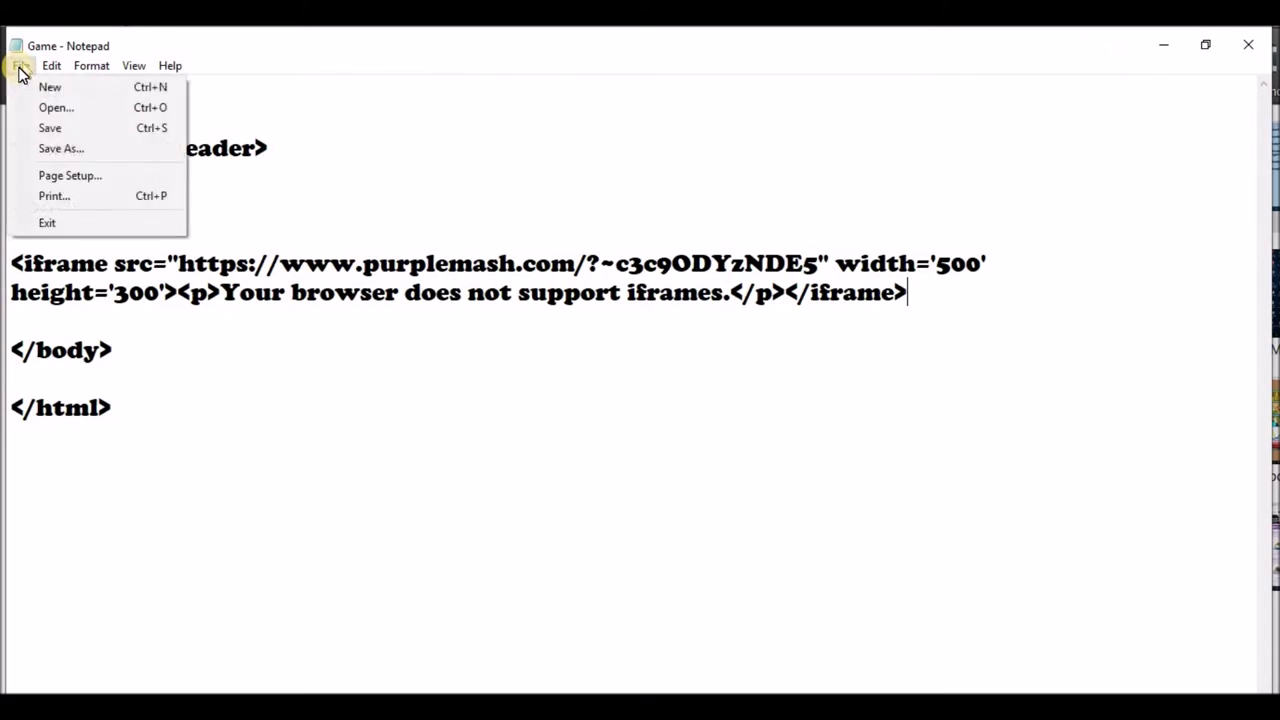
Save the page to the desktop as an .htm web page by appending htm to the file name.
click(62, 150)
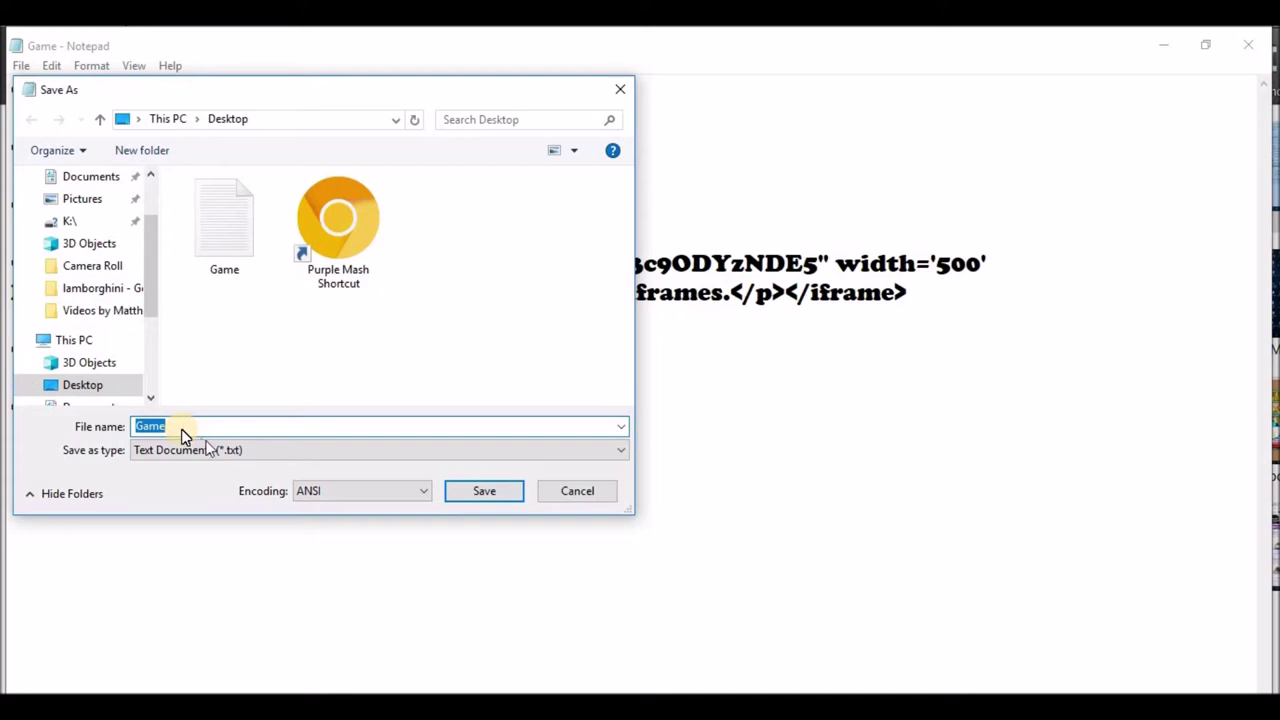
click(197, 462)
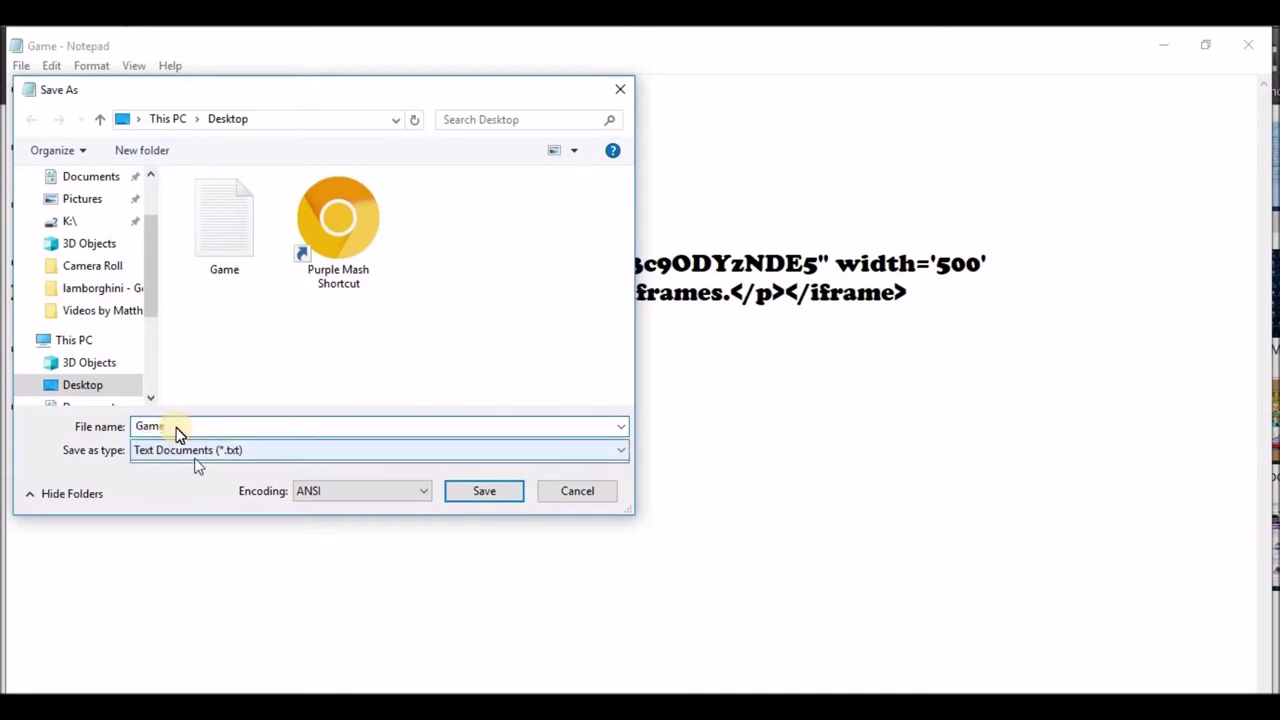
click(172, 426)
double_click(170, 426)
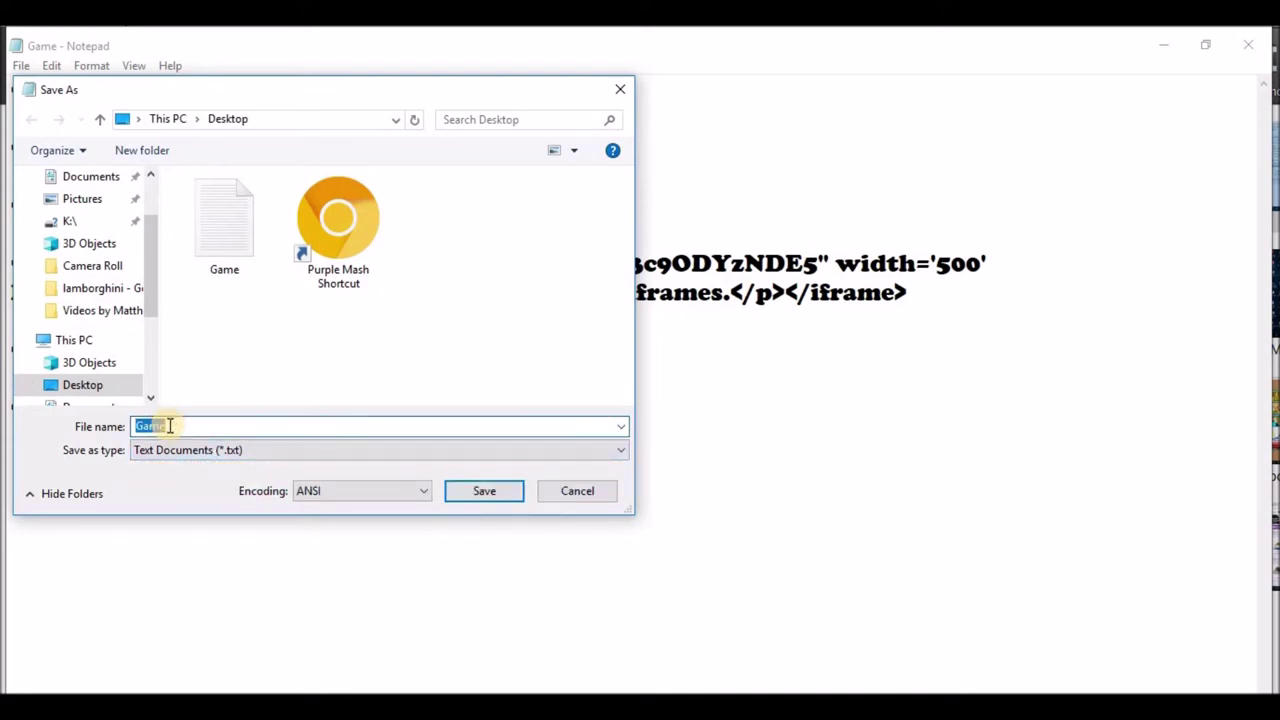
click(170, 426)
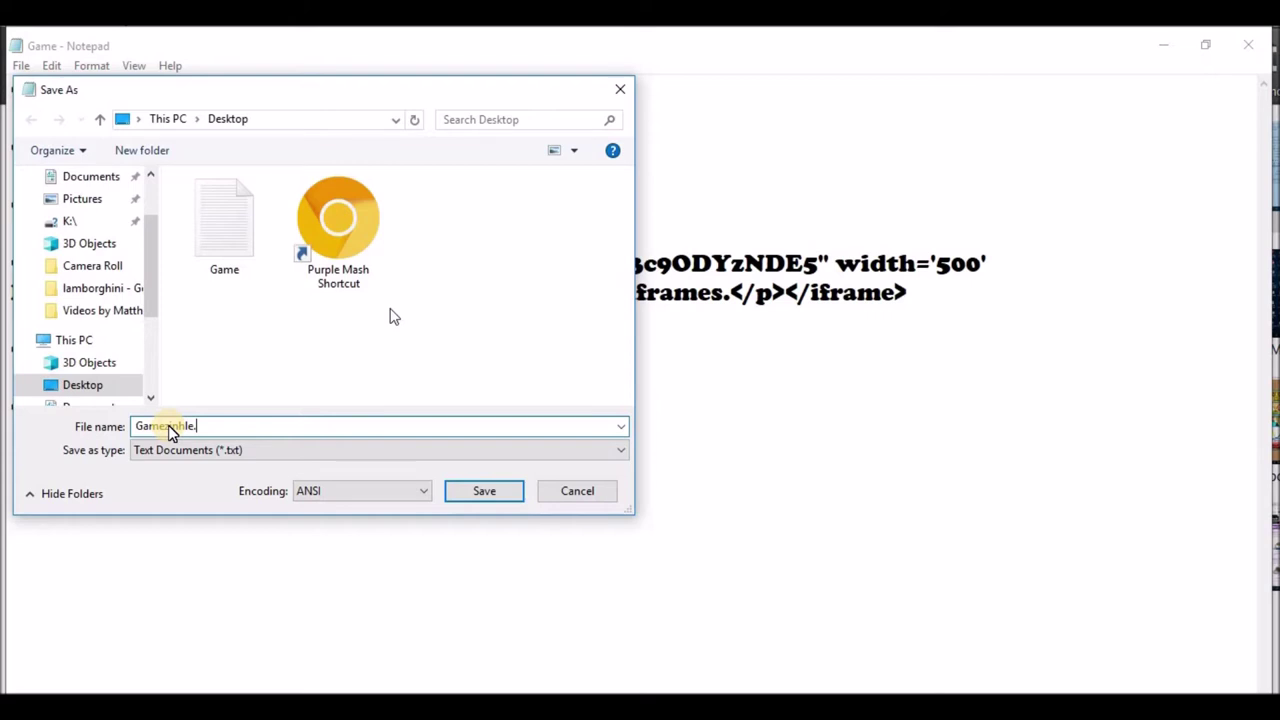
text(htm)
click(479, 492)
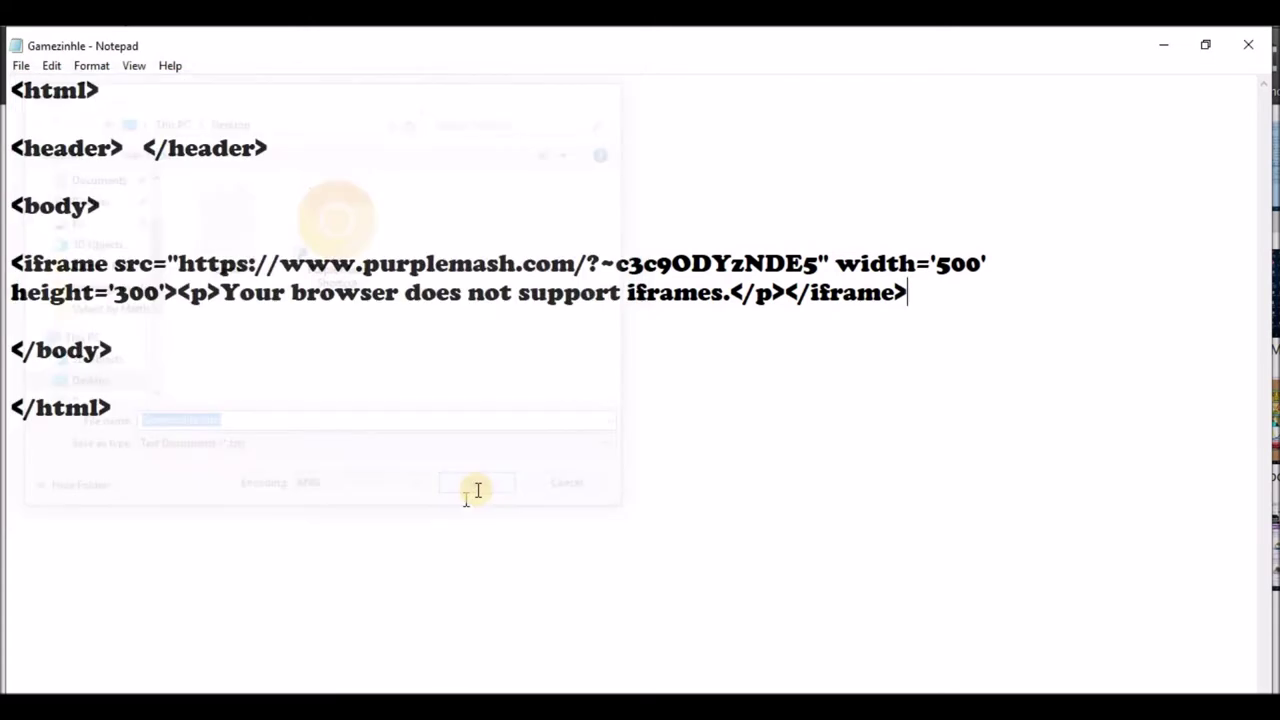
mouse_move(10, 55)
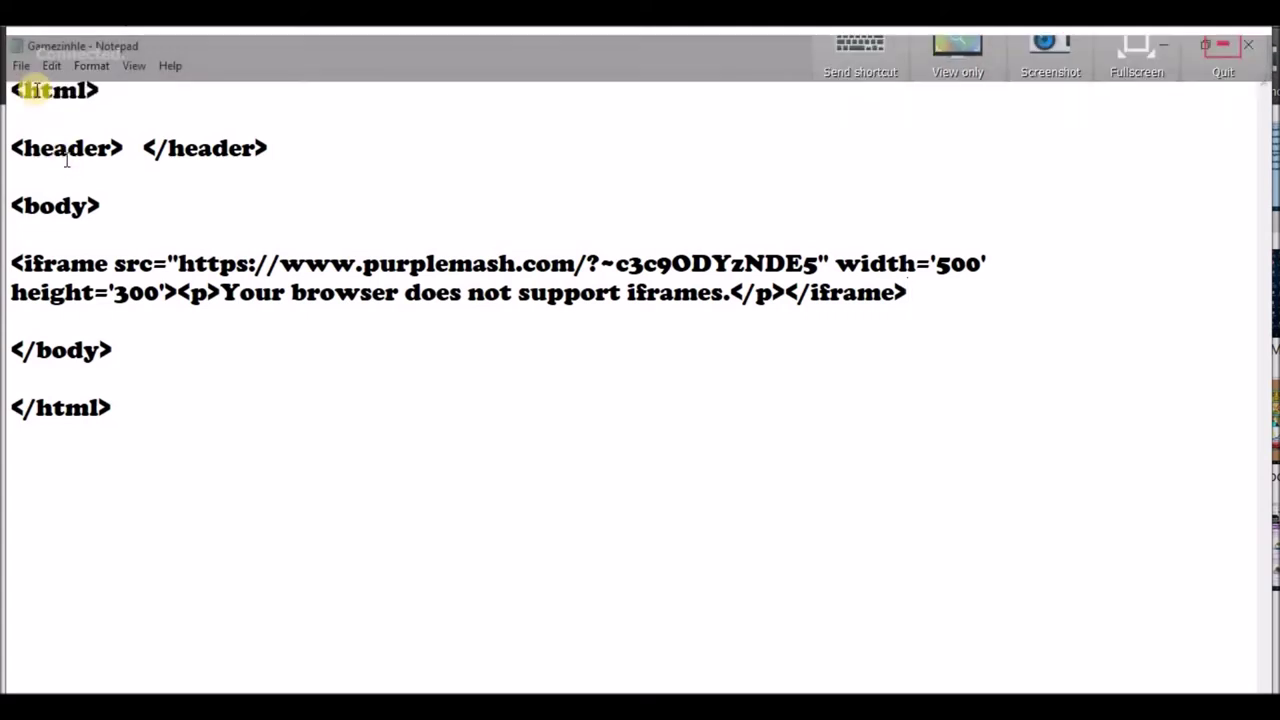
click(21, 67)
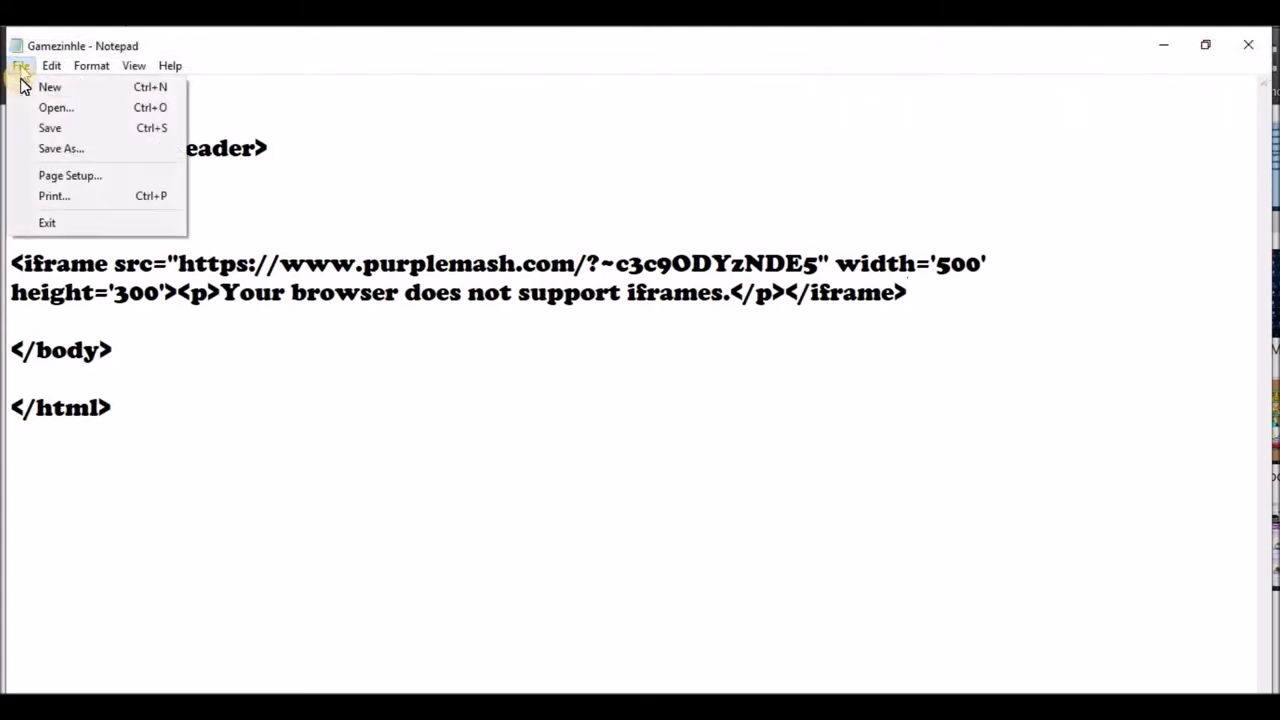
Cancel the repeated Save As prompt, leaving Gamezinhle.htm saved on the desktop.
click(57, 148)
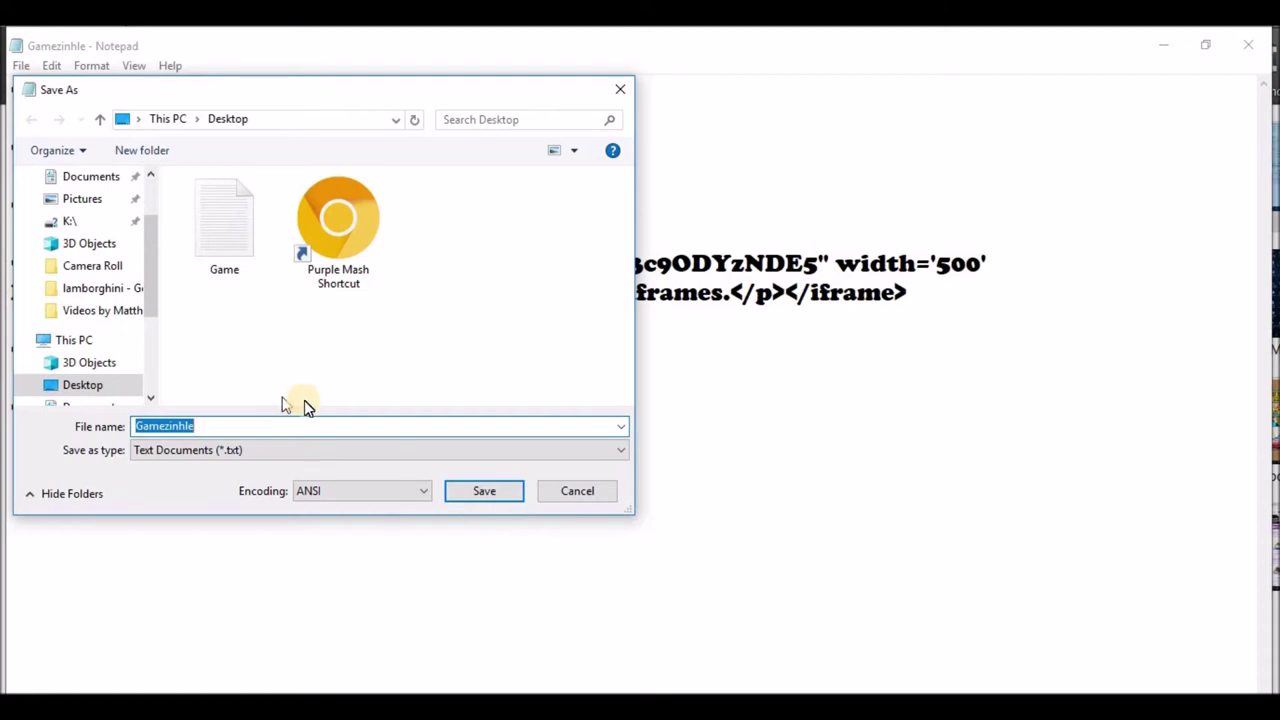
click(578, 488)
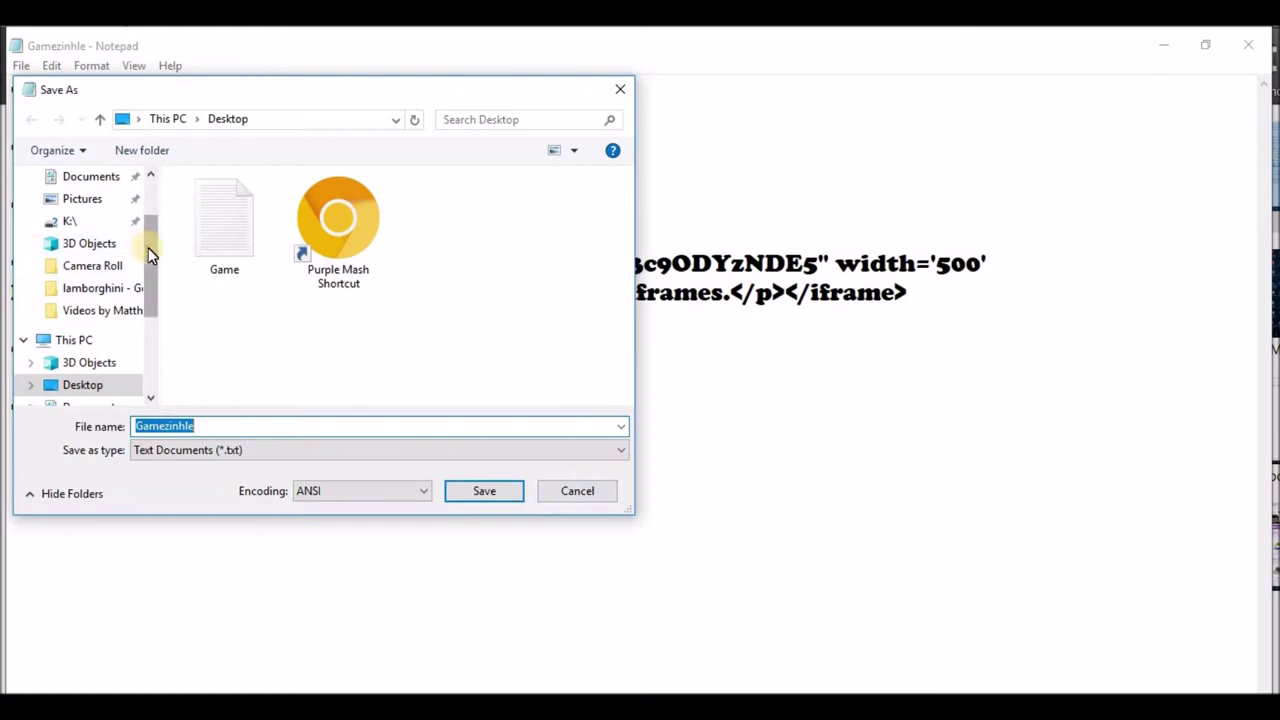
scroll(149, 214, up, 2)
click(70, 214)
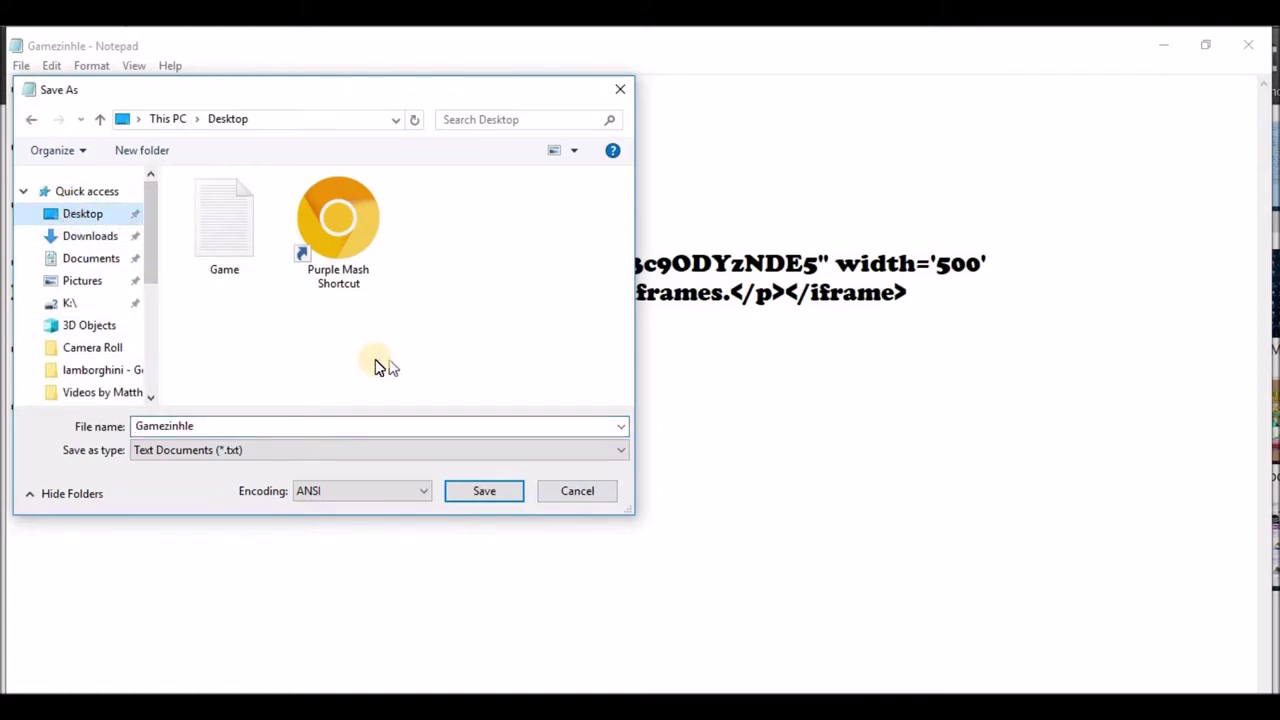
click(560, 491)
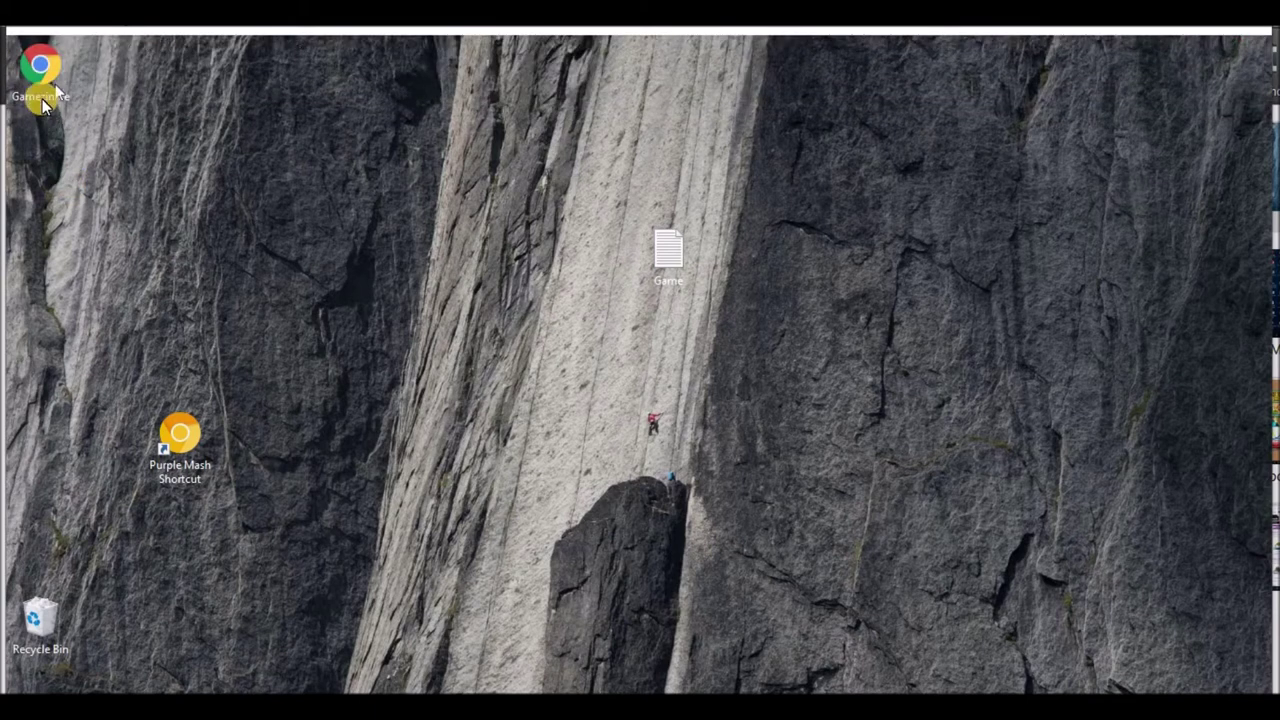
Open Gamezinhle.htm from the desktop in Google Chrome.
click(57, 98)
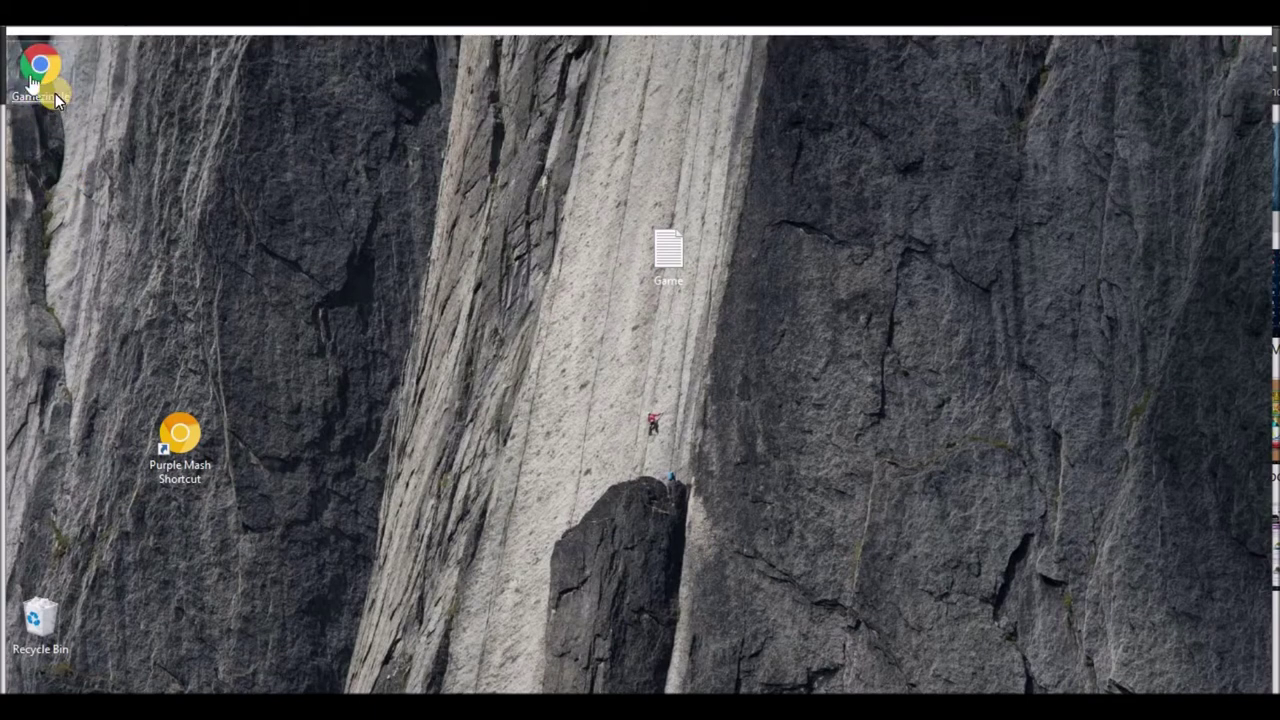
double_click(56, 96)
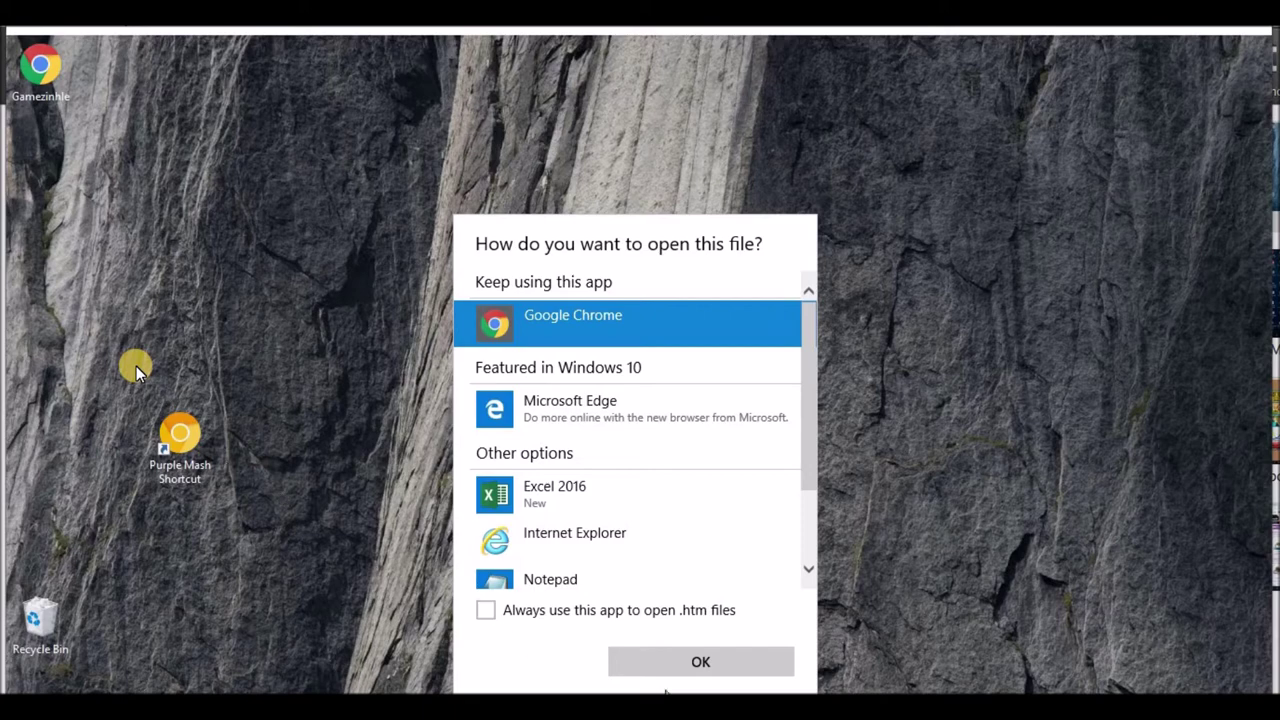
click(690, 664)
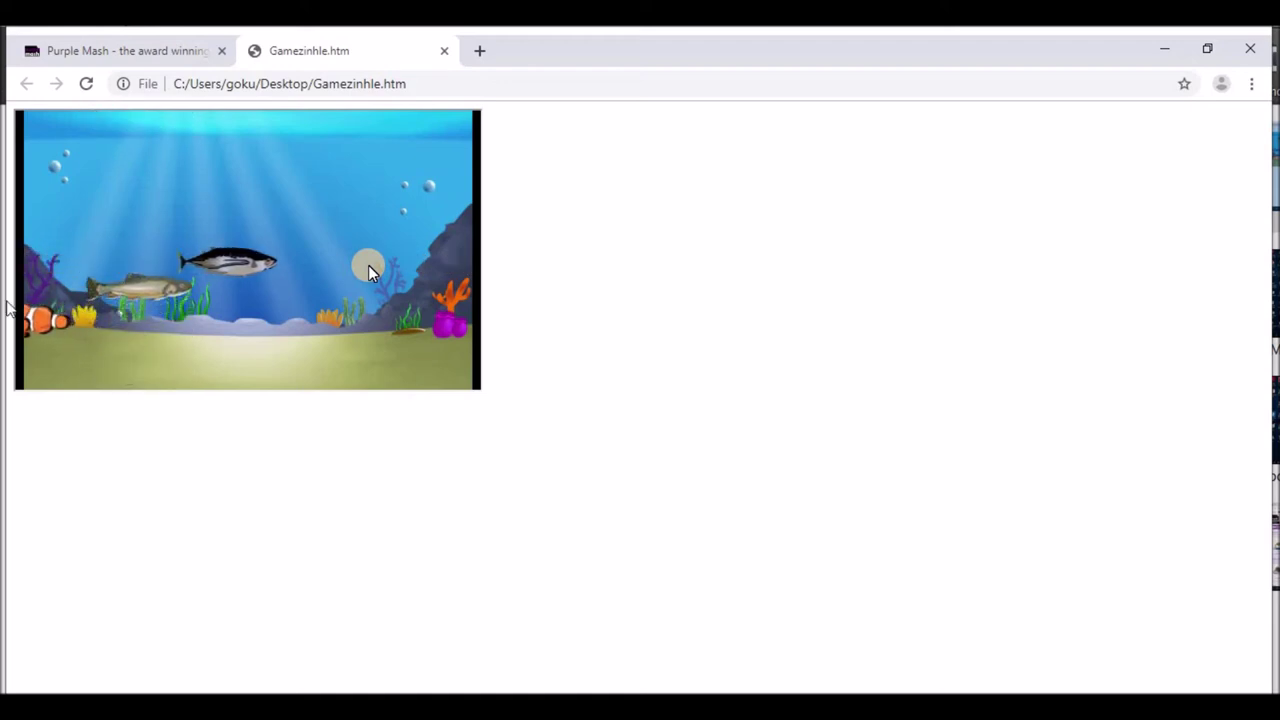
Click the embedded fish program in the Gamezinhle page to check the animation plays.
click(368, 265)
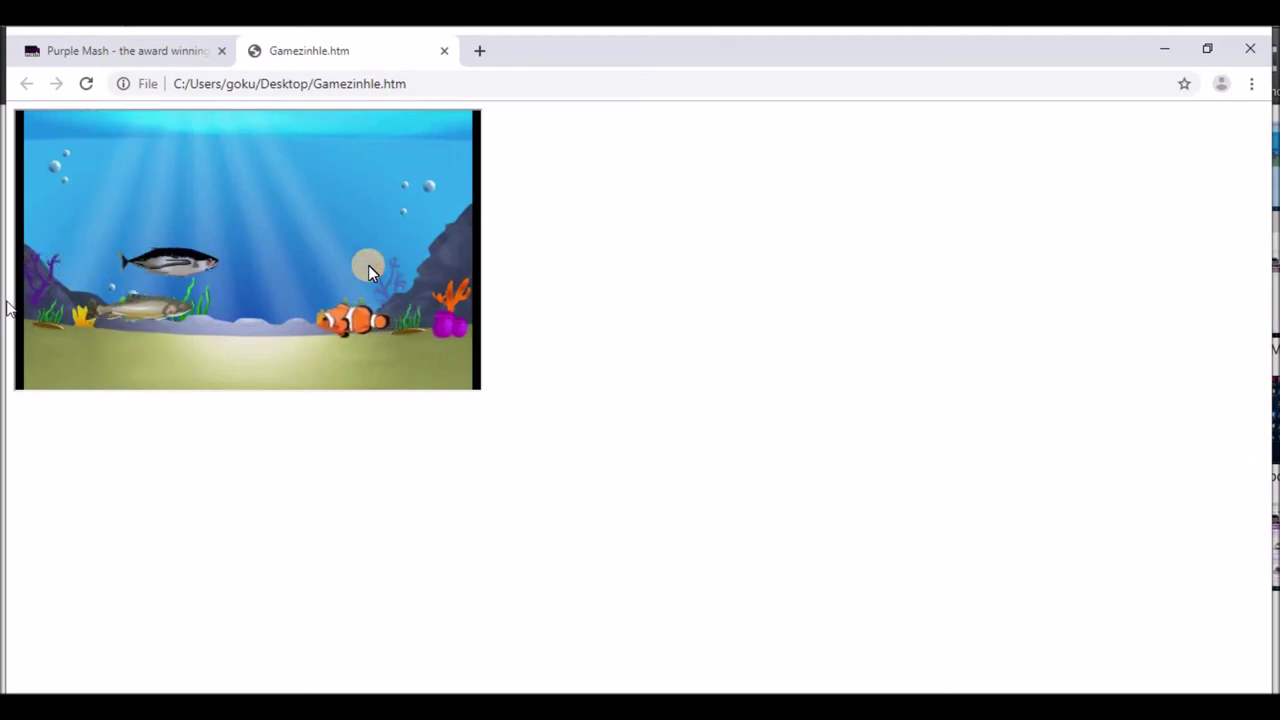
click(368, 265)
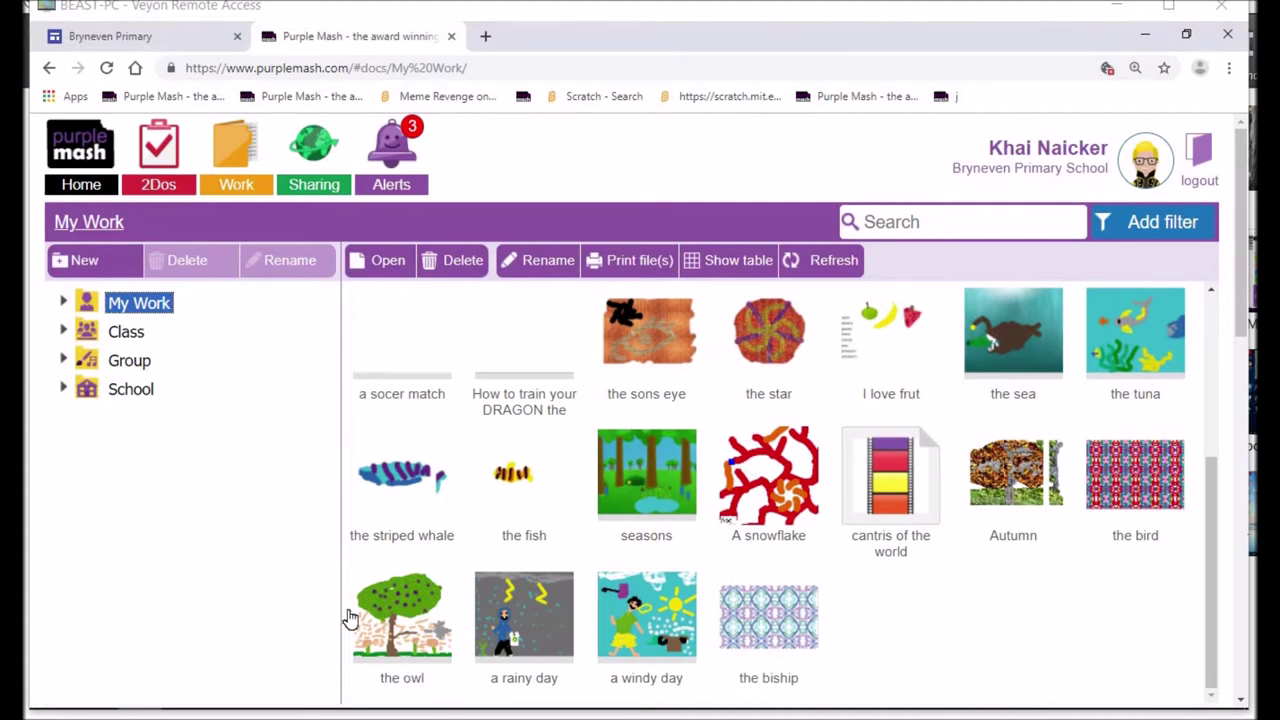
Select the 'a rainy day' thumbnail in My Work and open it in the animation editor.
click(527, 621)
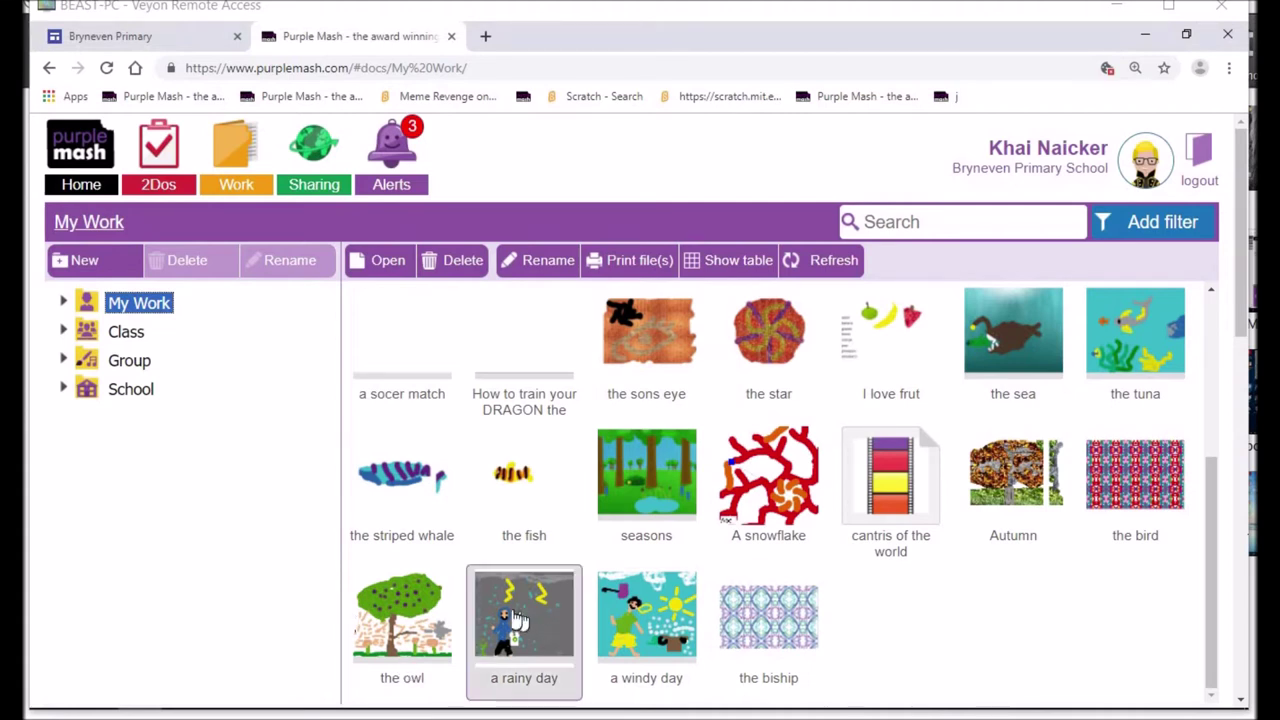
click(415, 265)
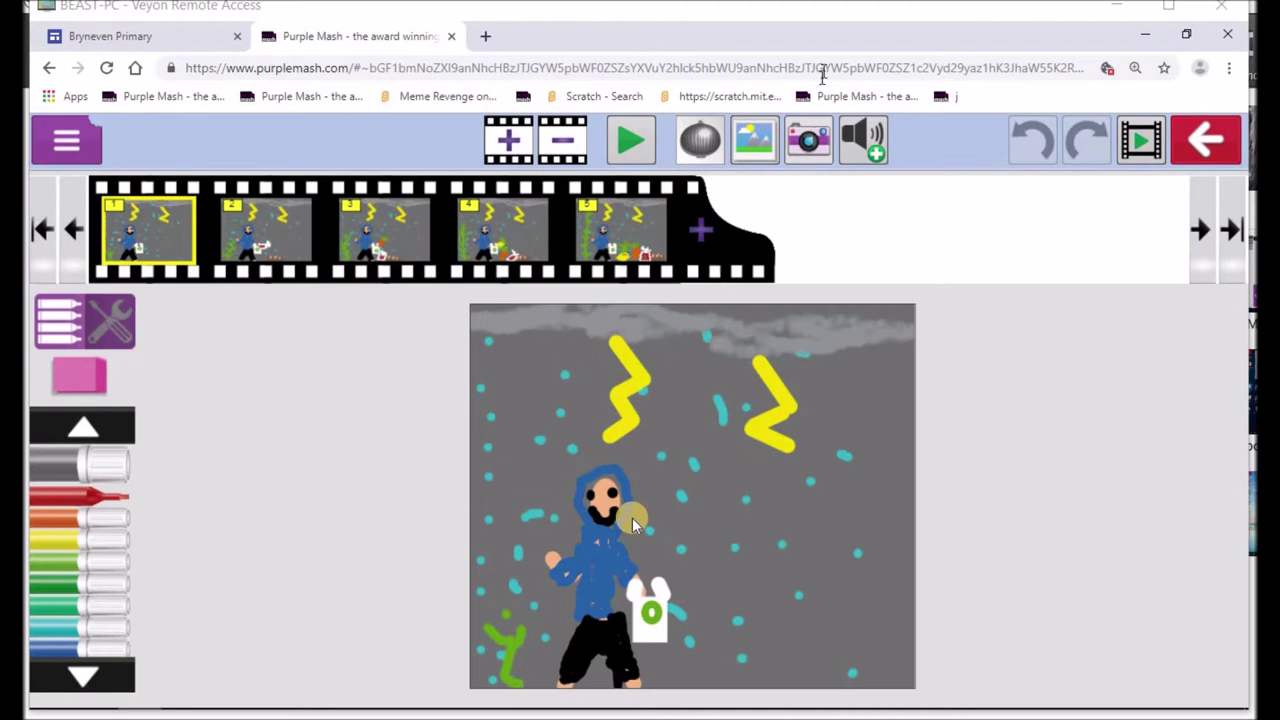
click(636, 146)
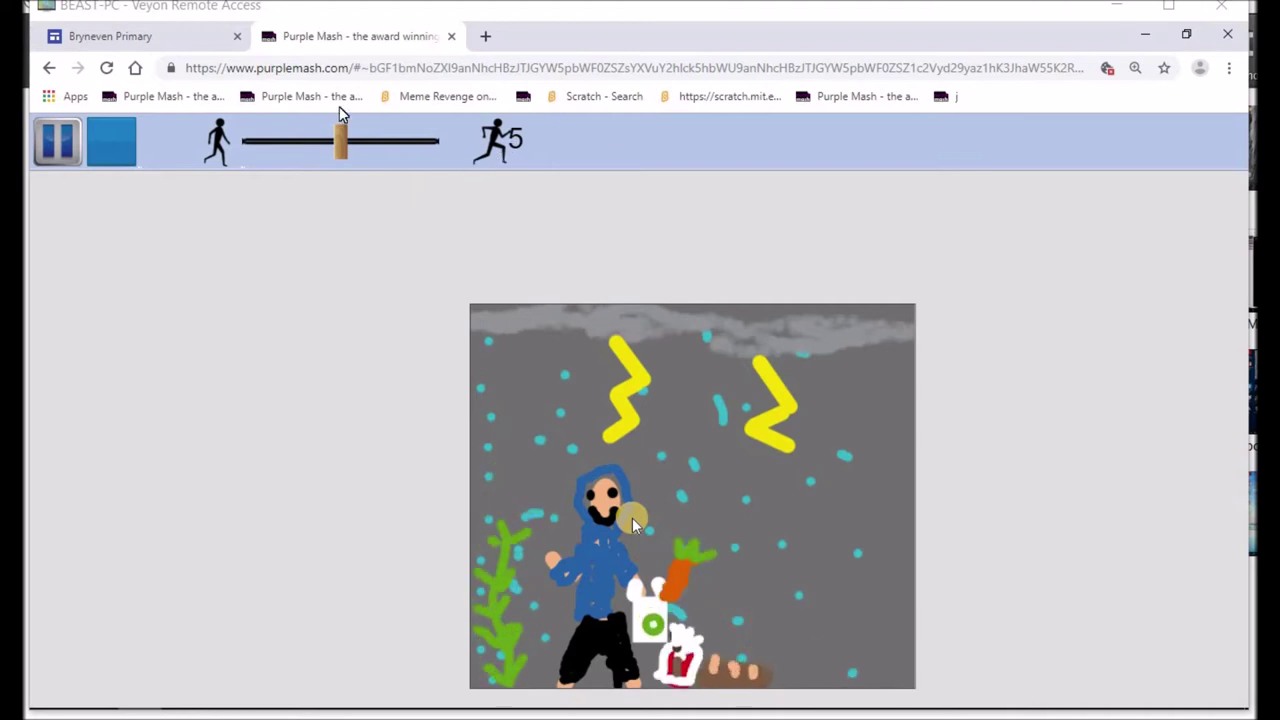
click(112, 140)
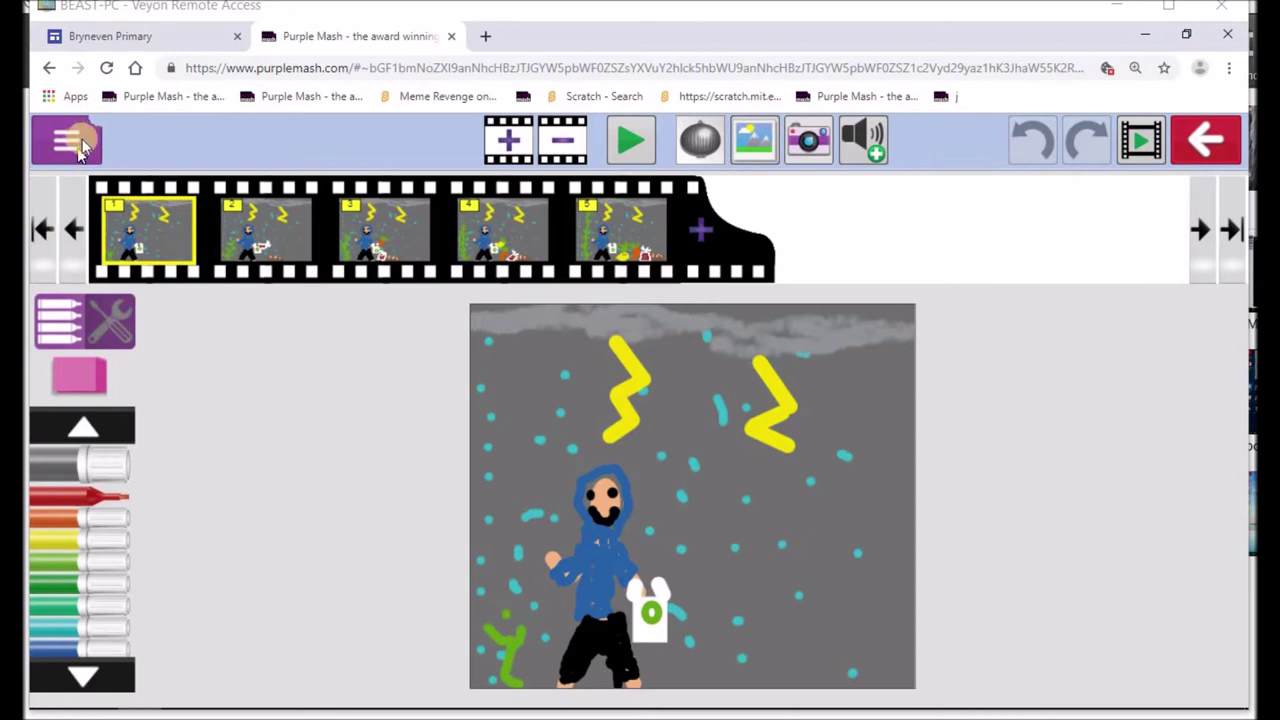
Share the rainy day animation by link and show its HTML embed code.
click(80, 148)
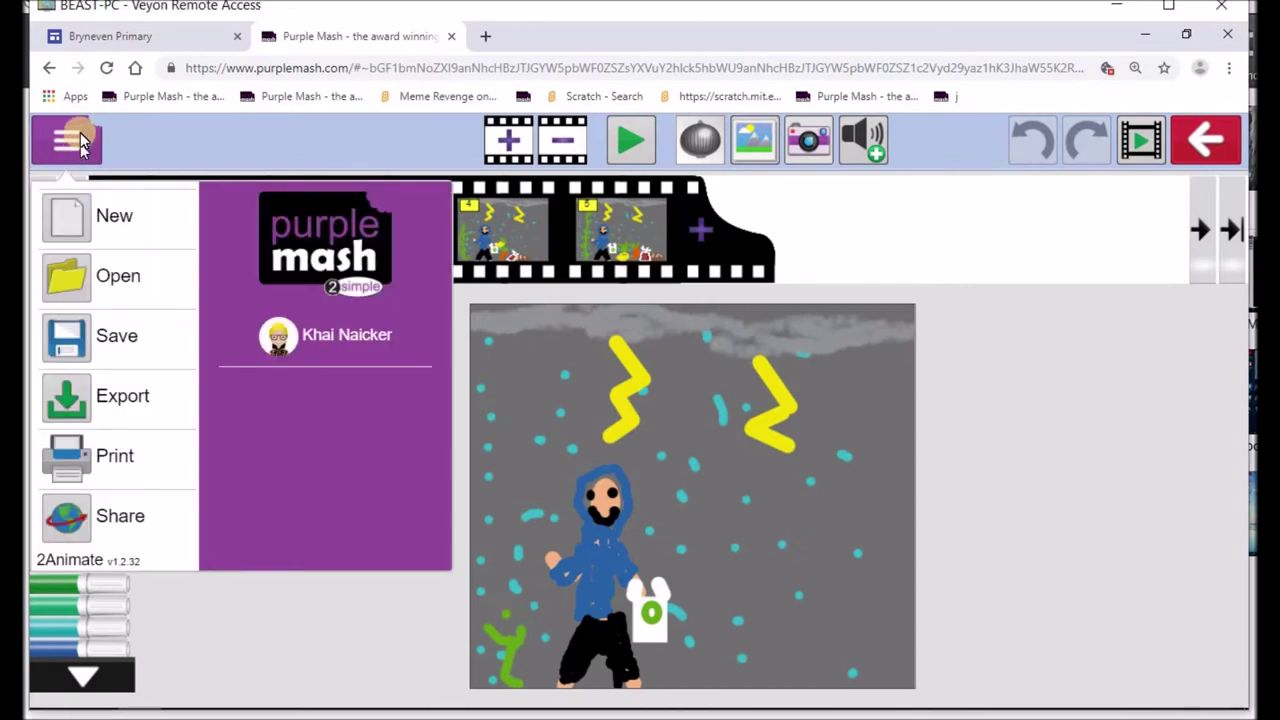
click(80, 138)
click(80, 138)
click(118, 519)
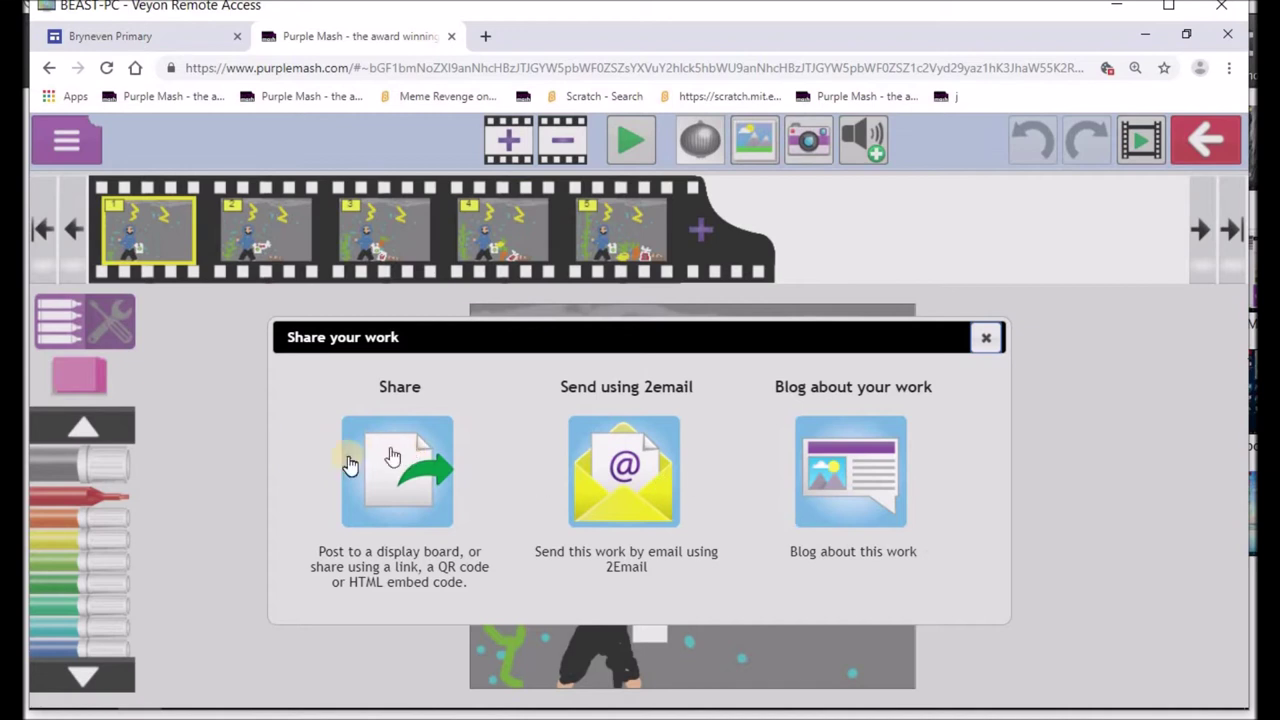
click(415, 470)
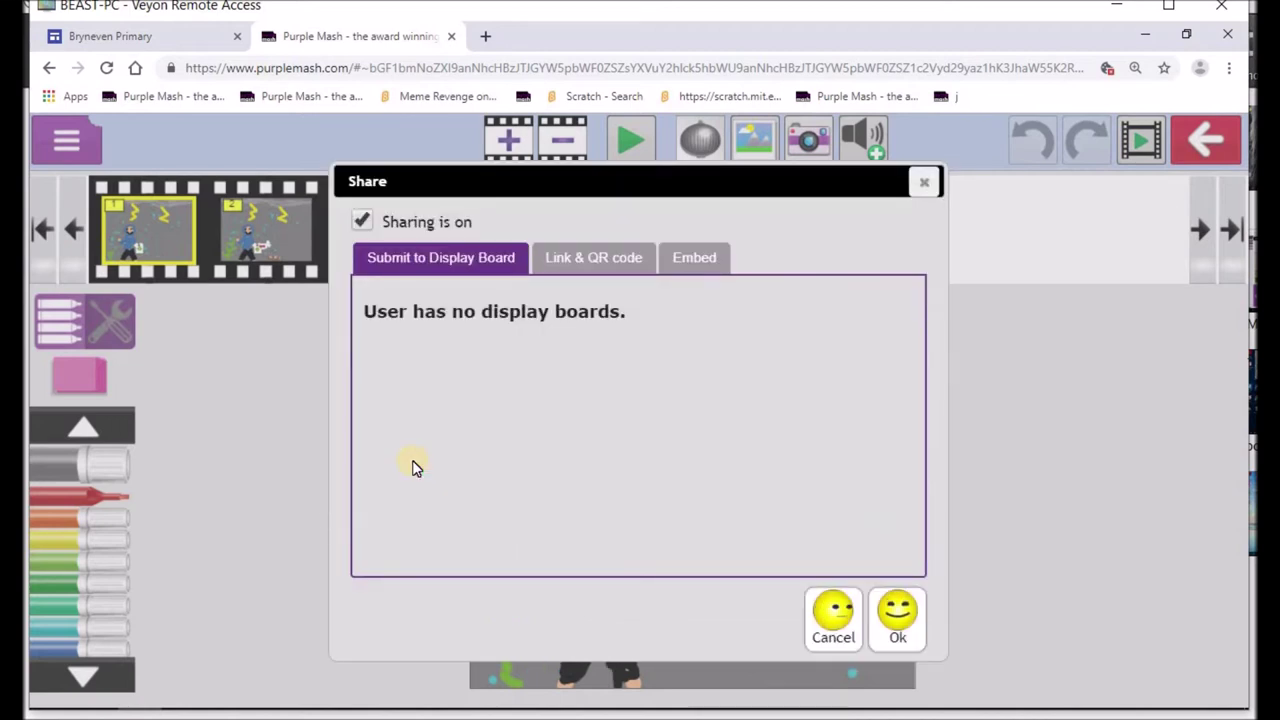
click(701, 262)
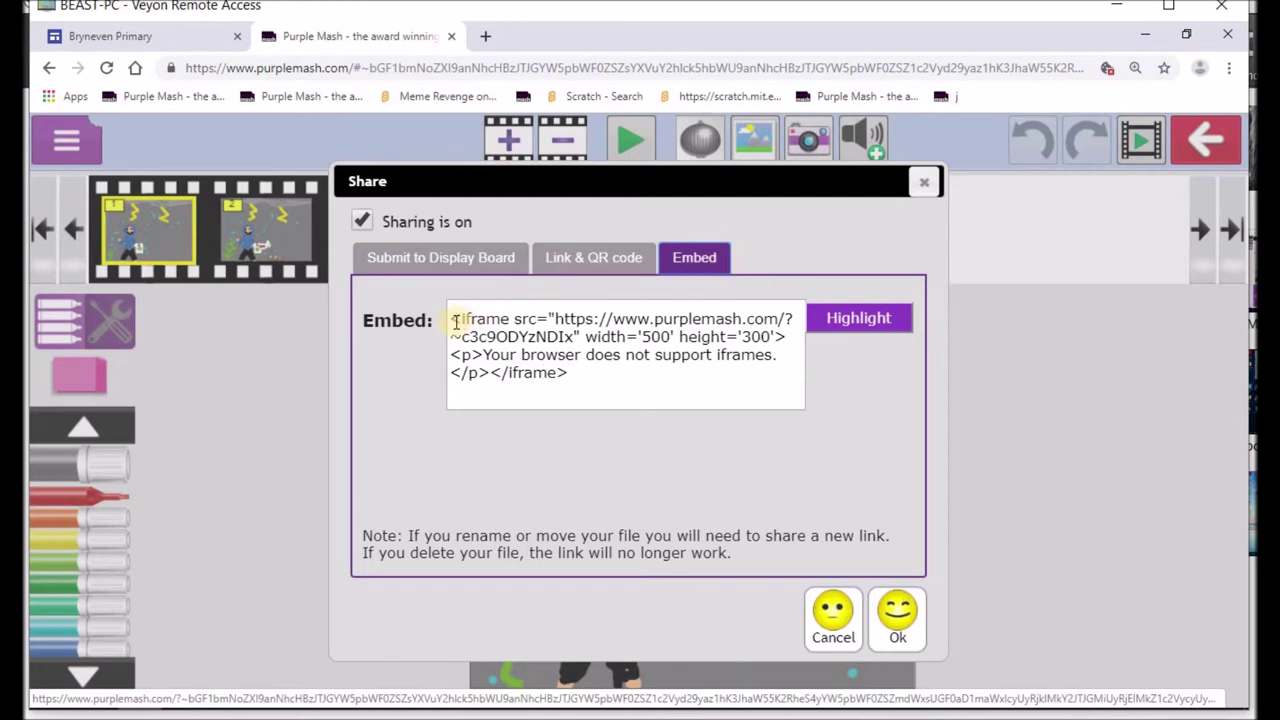
Copy the iframe embed code, close the share settings and minimise the browser.
drag(451, 319, 576, 376)
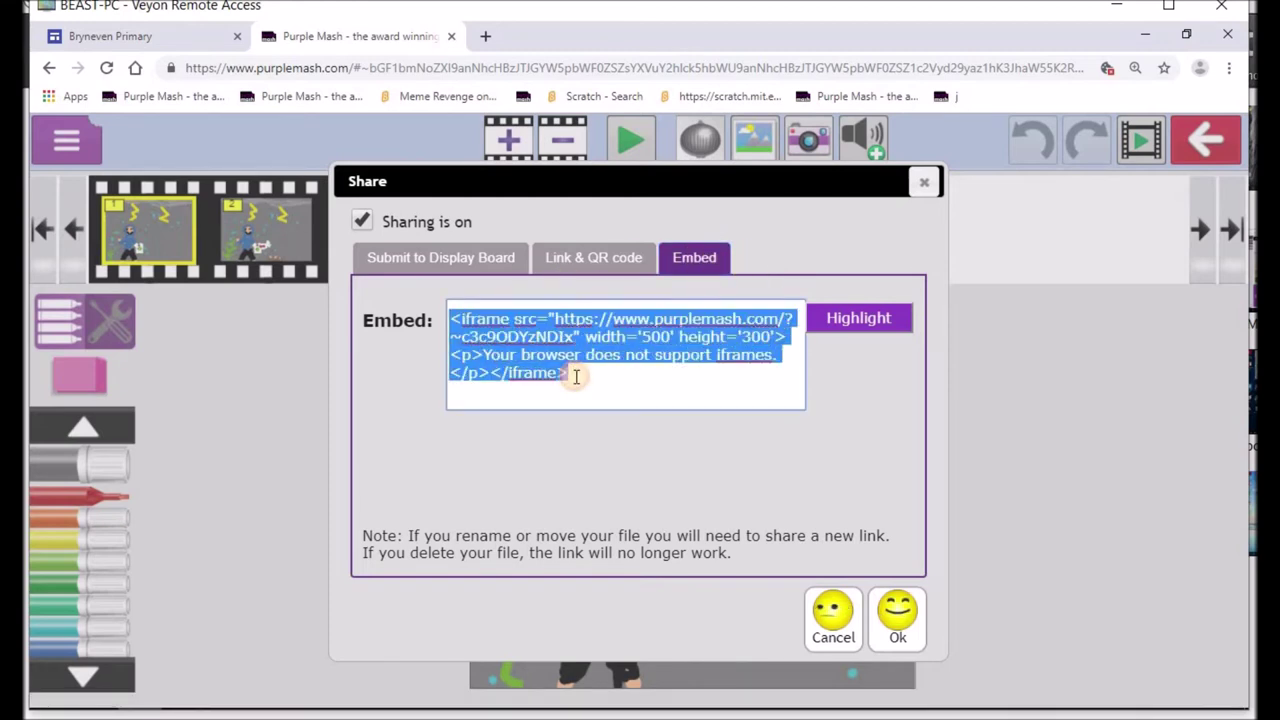
right_click(490, 340)
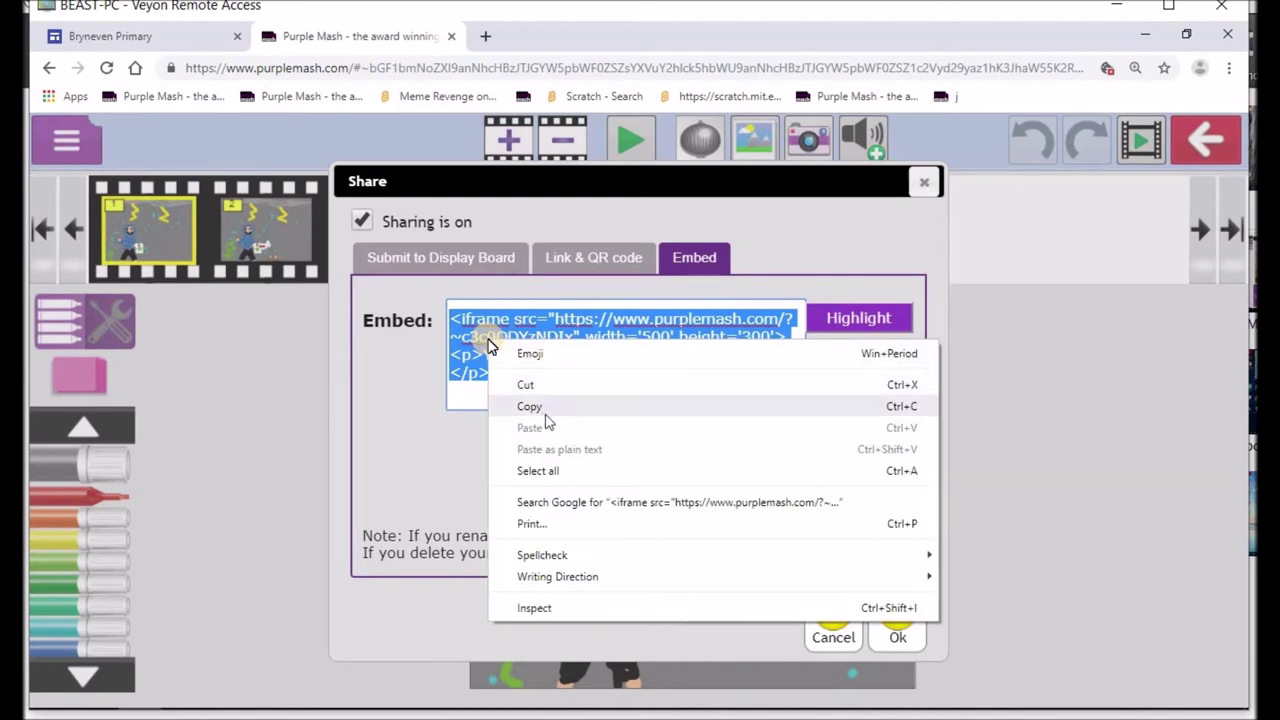
click(549, 403)
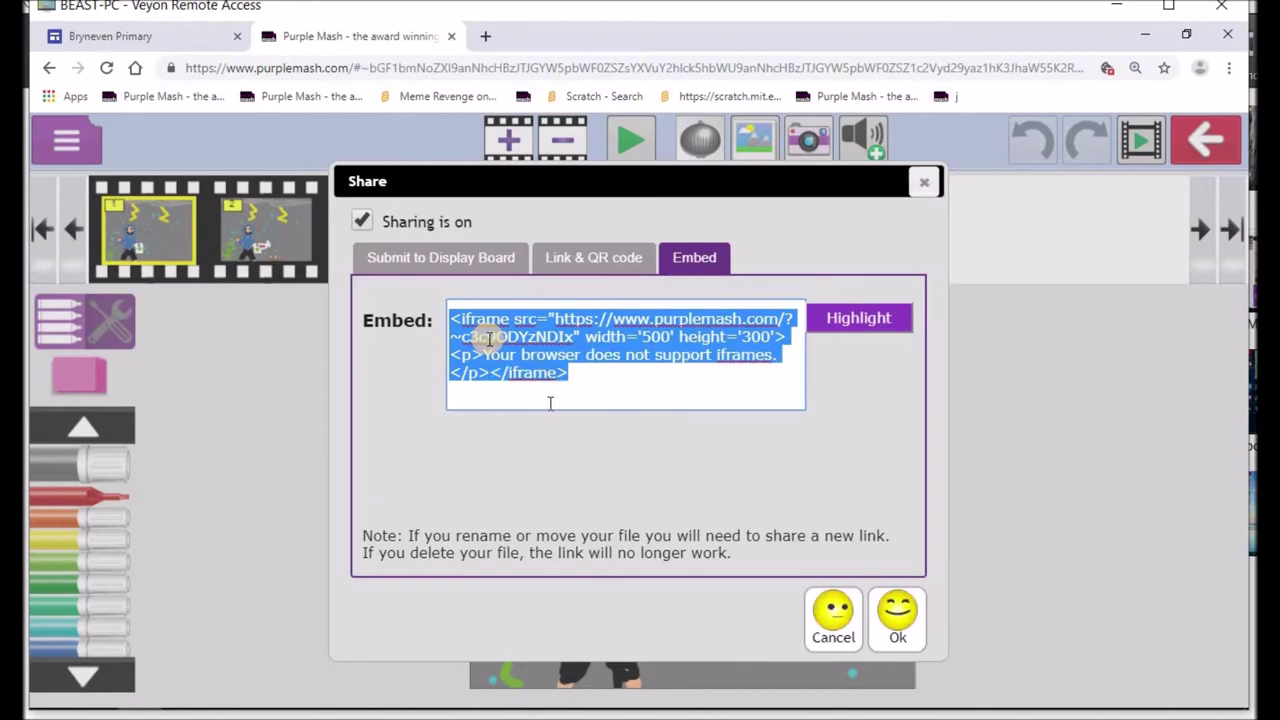
click(900, 620)
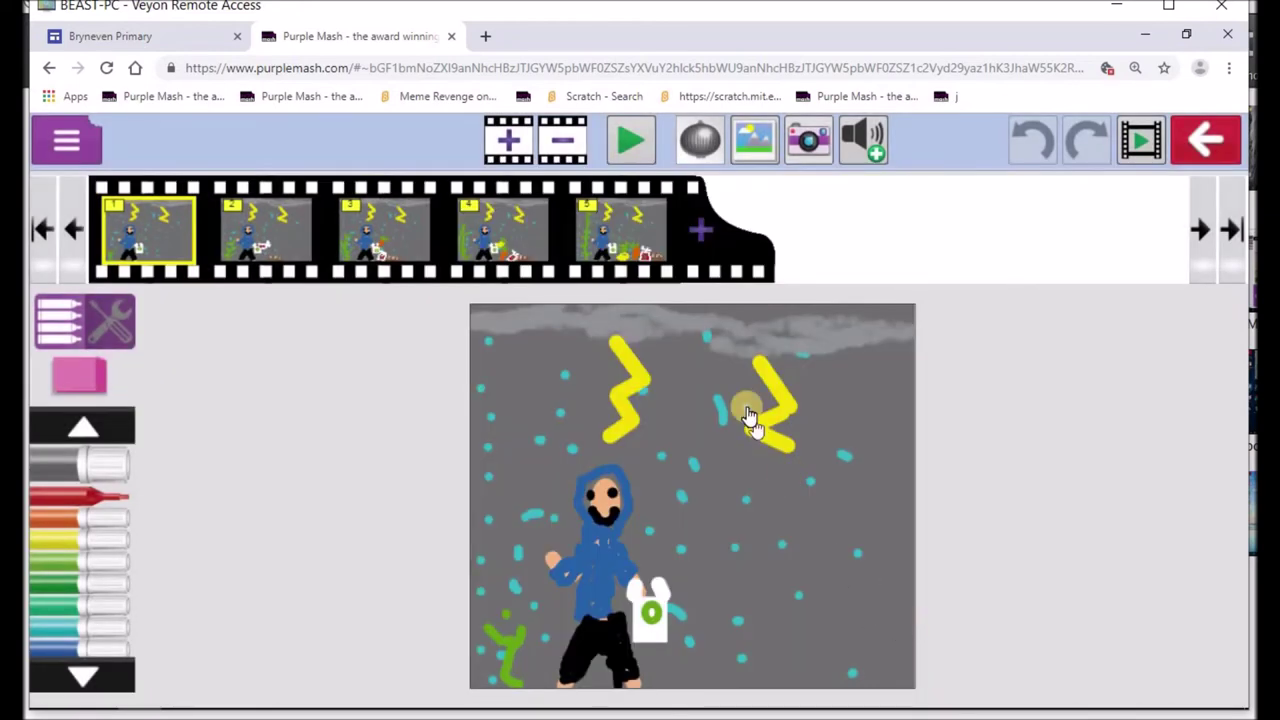
click(1147, 40)
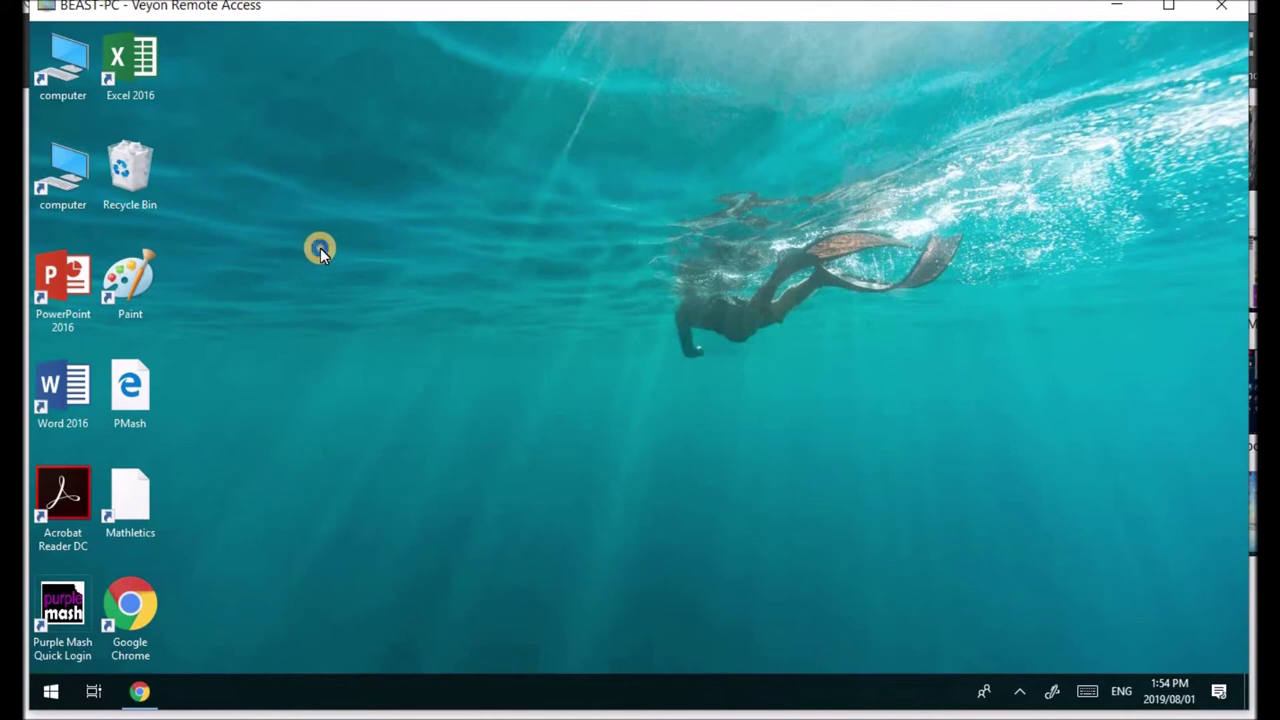
Create a new text document on the desktop and begin naming it Khai.
right_click(320, 248)
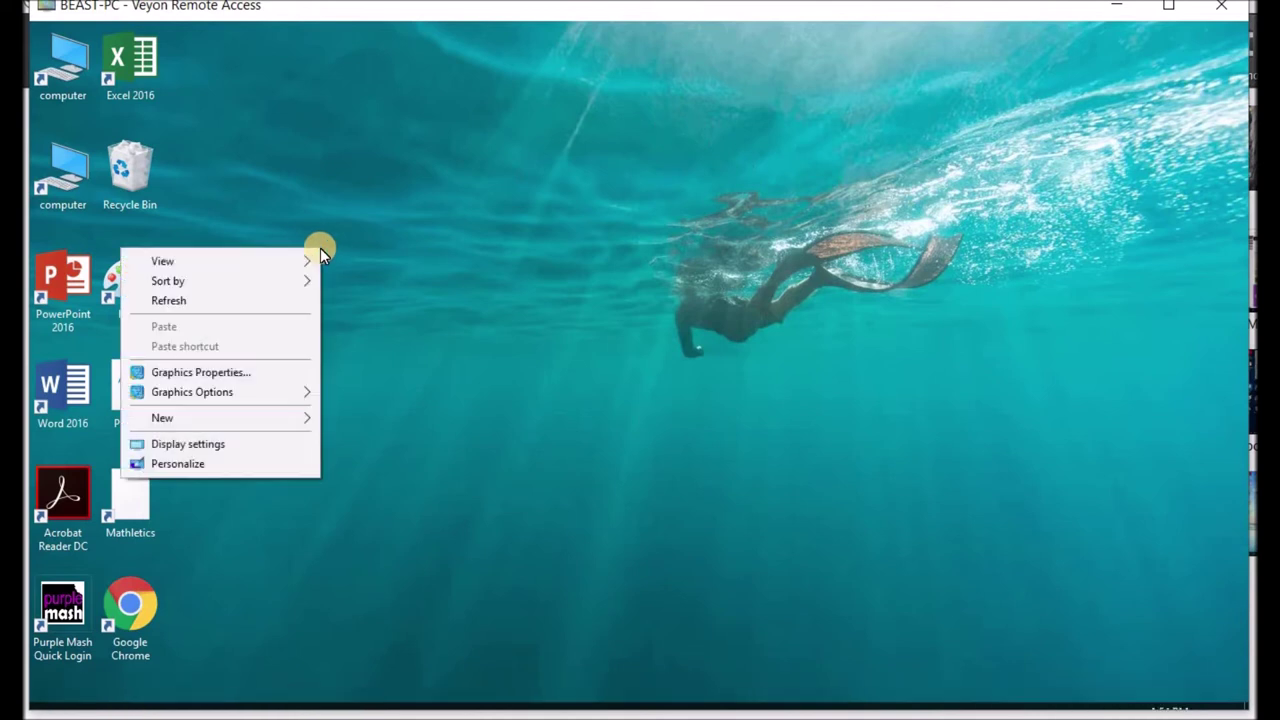
right_click(389, 199)
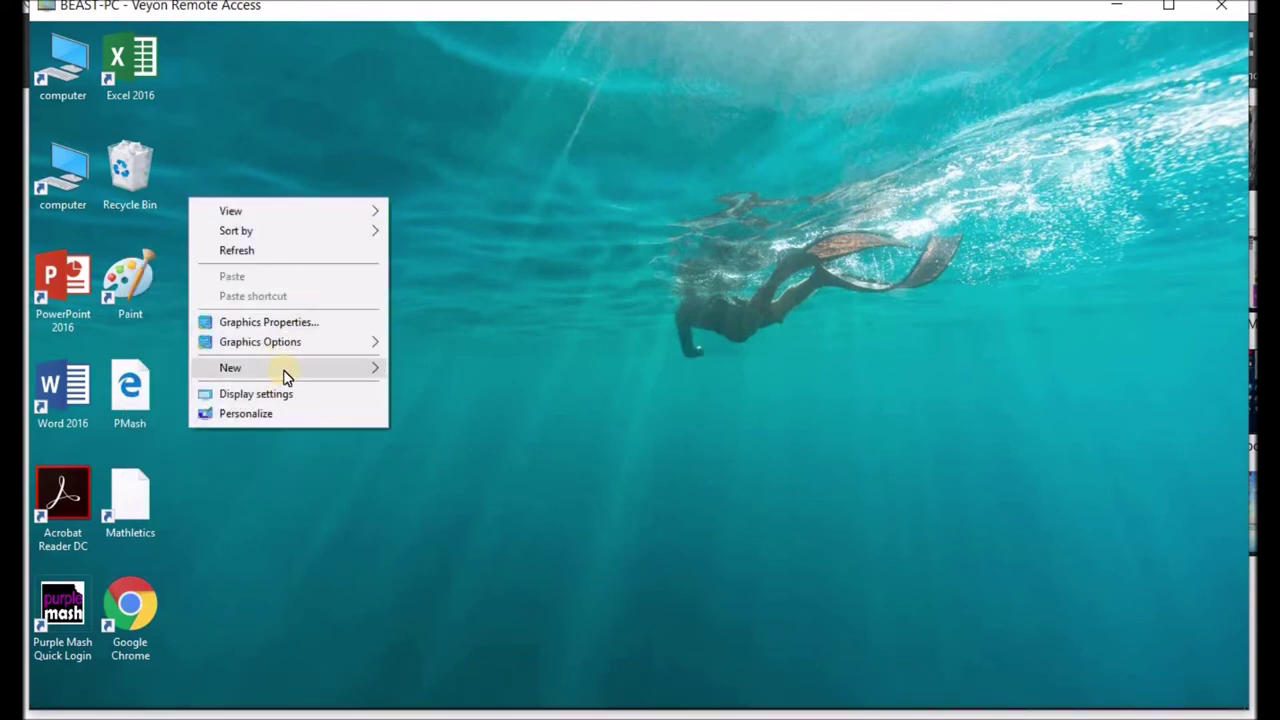
mouse_move(287, 375)
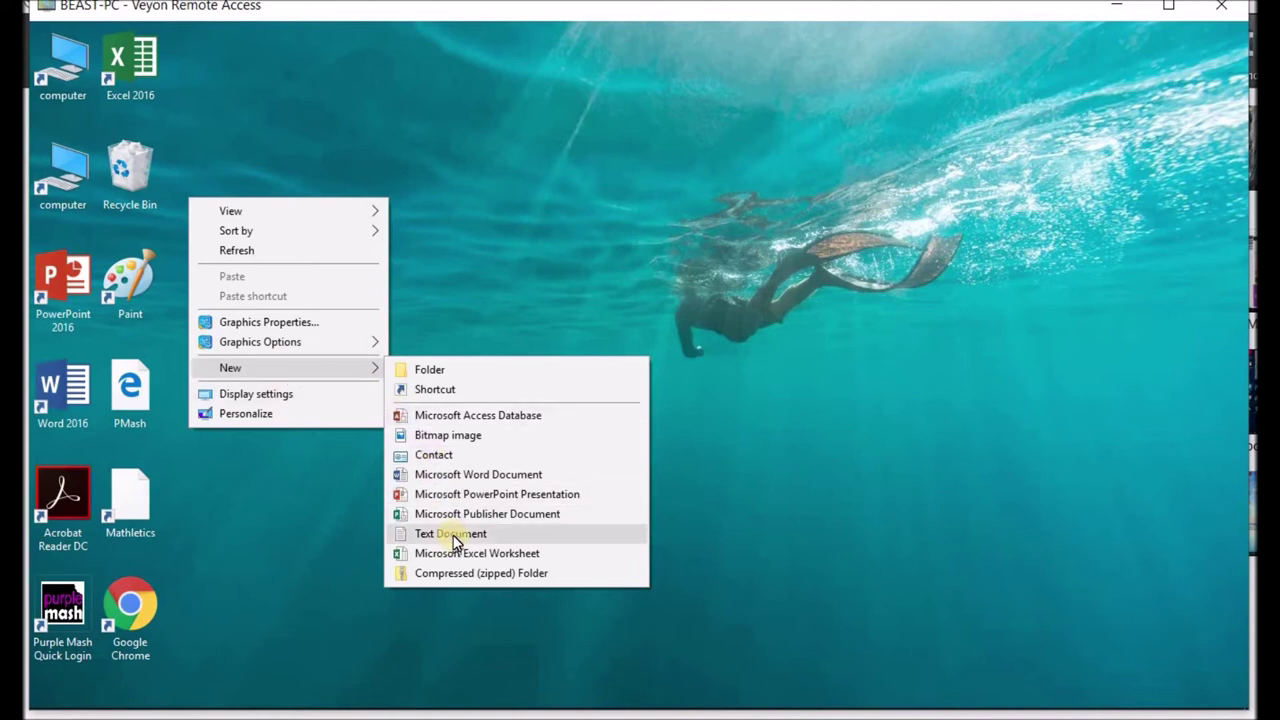
click(396, 278)
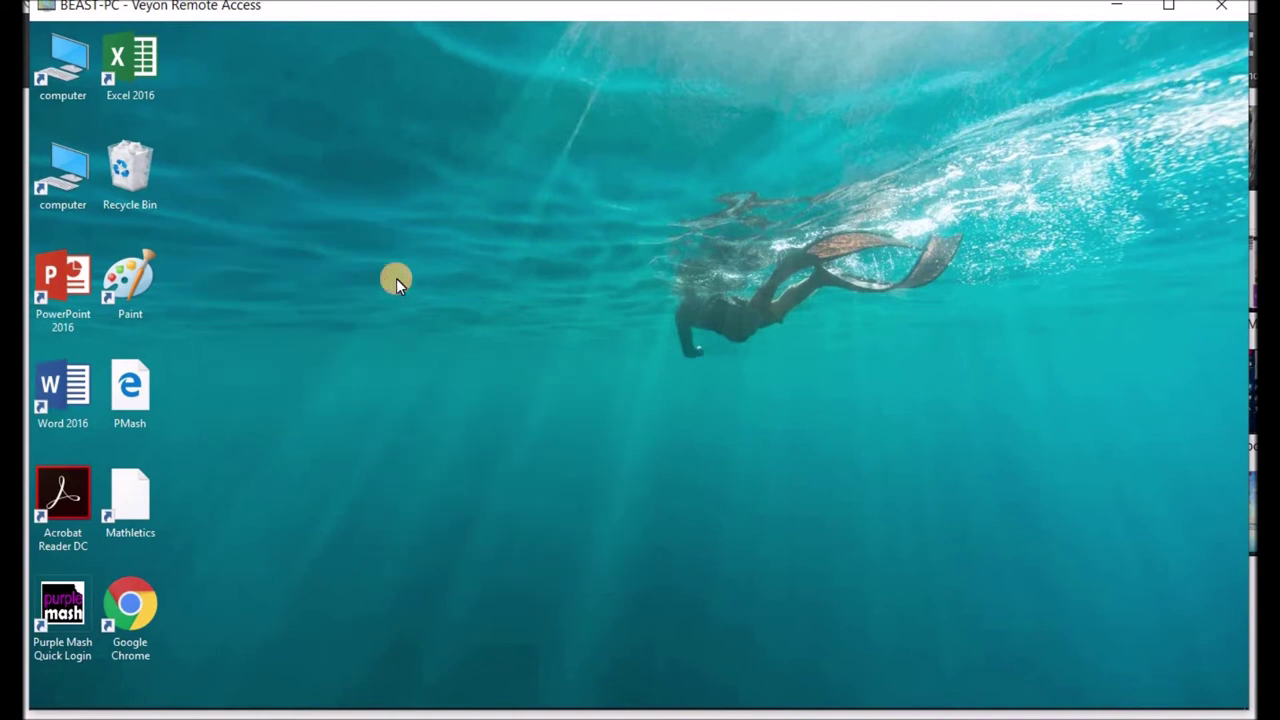
right_click(280, 309)
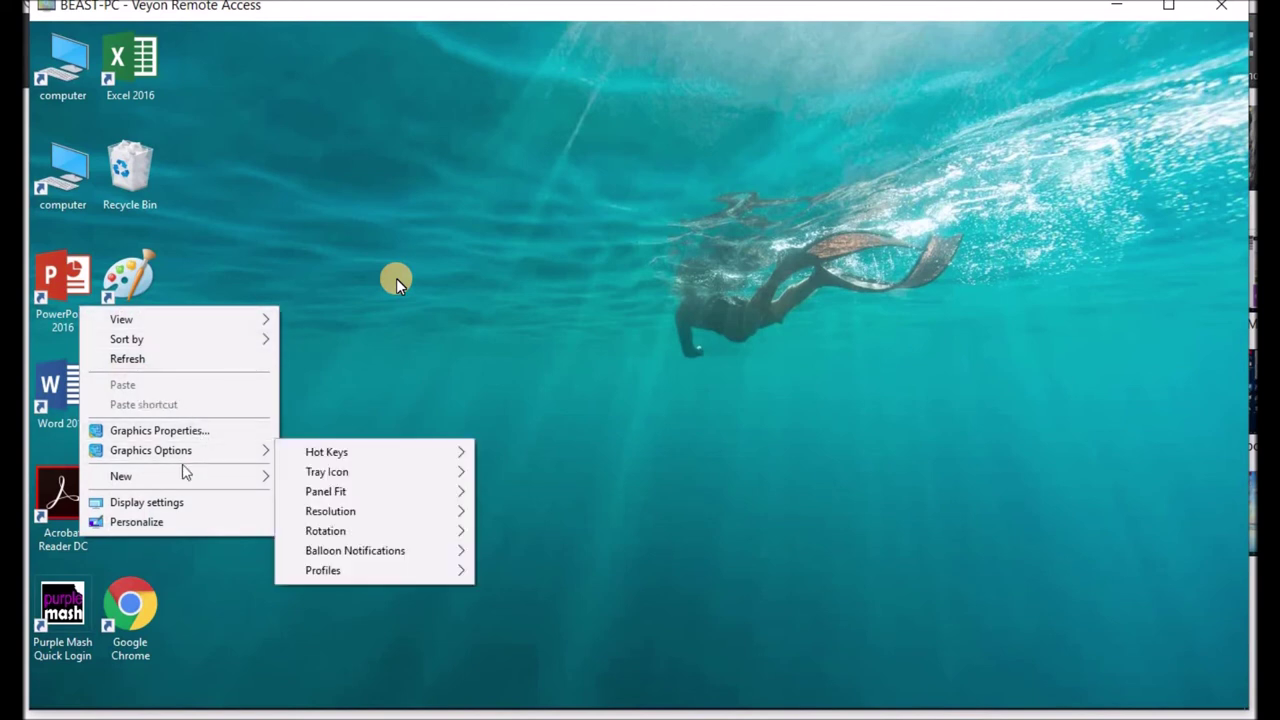
mouse_move(178, 476)
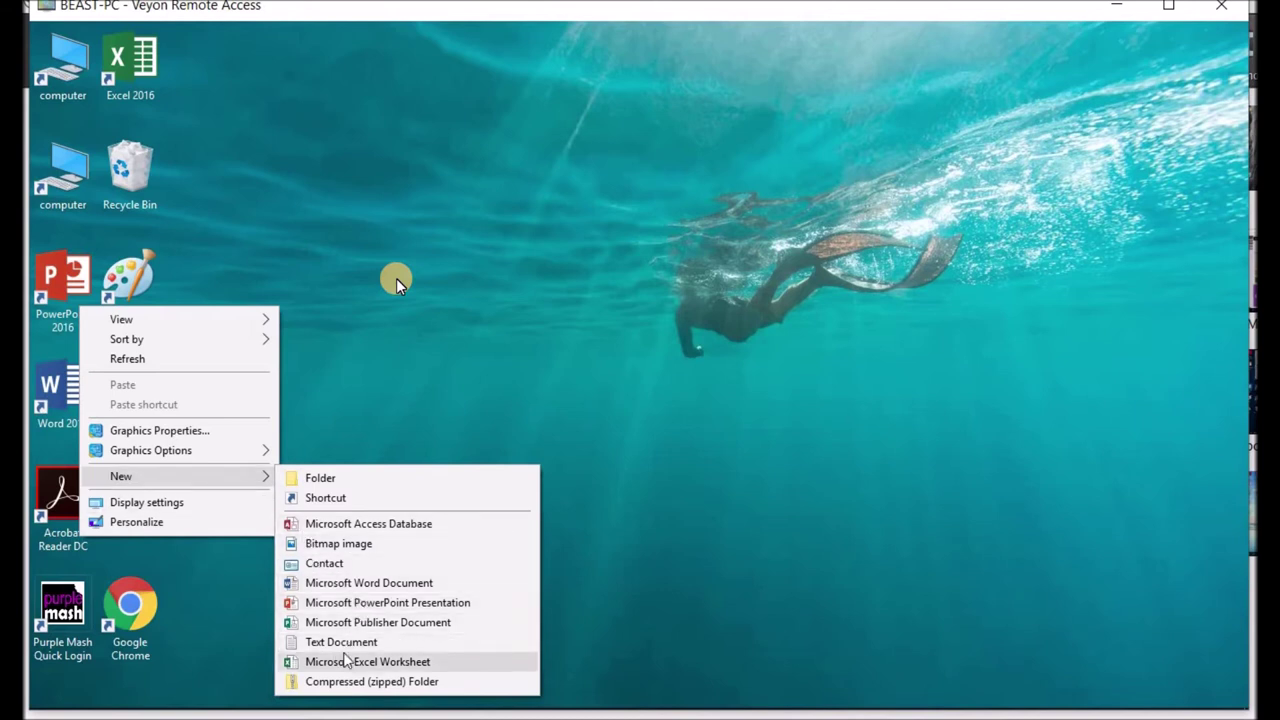
click(341, 642)
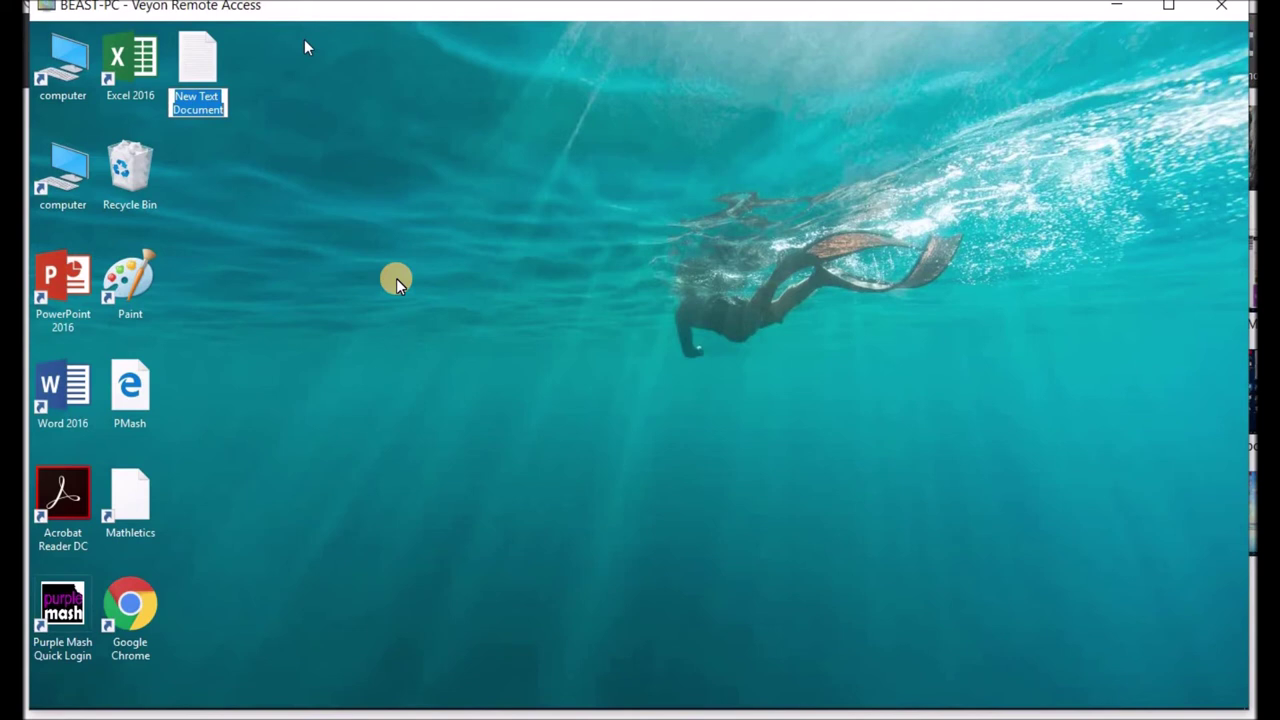
text(Khai)
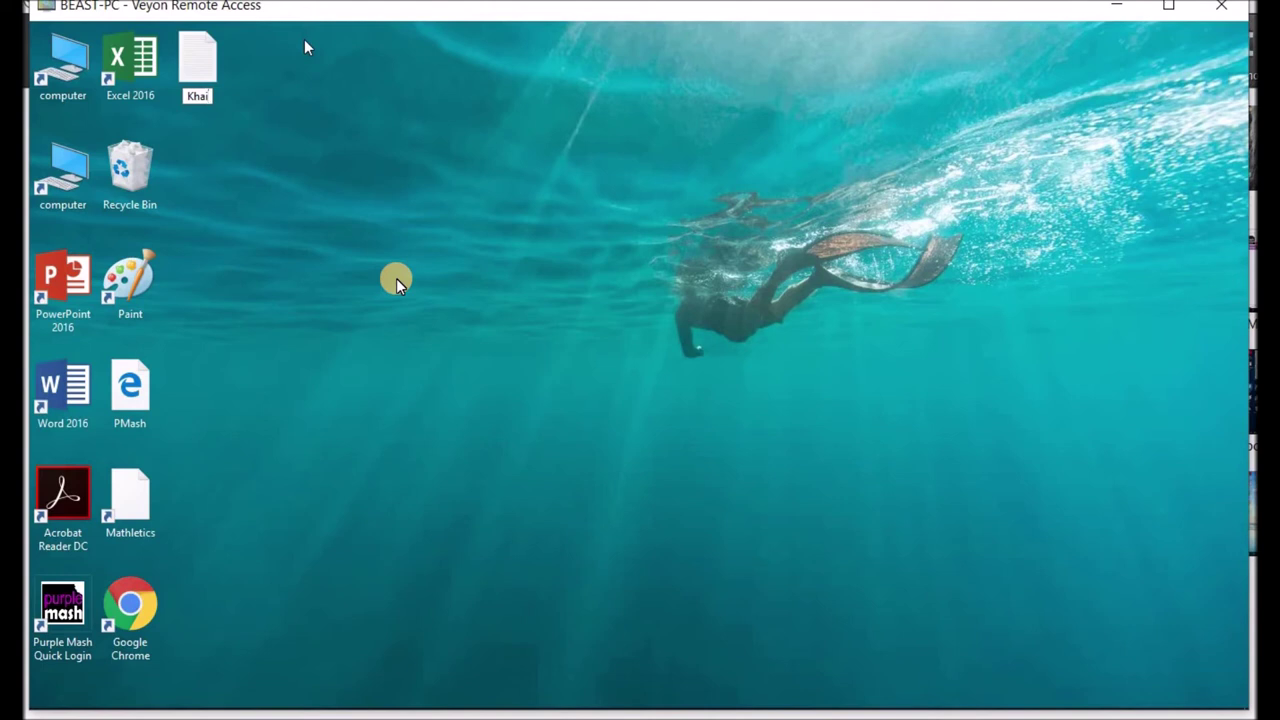
Open the renamed Khai text file in Notepad and maximize its window.
click(191, 60)
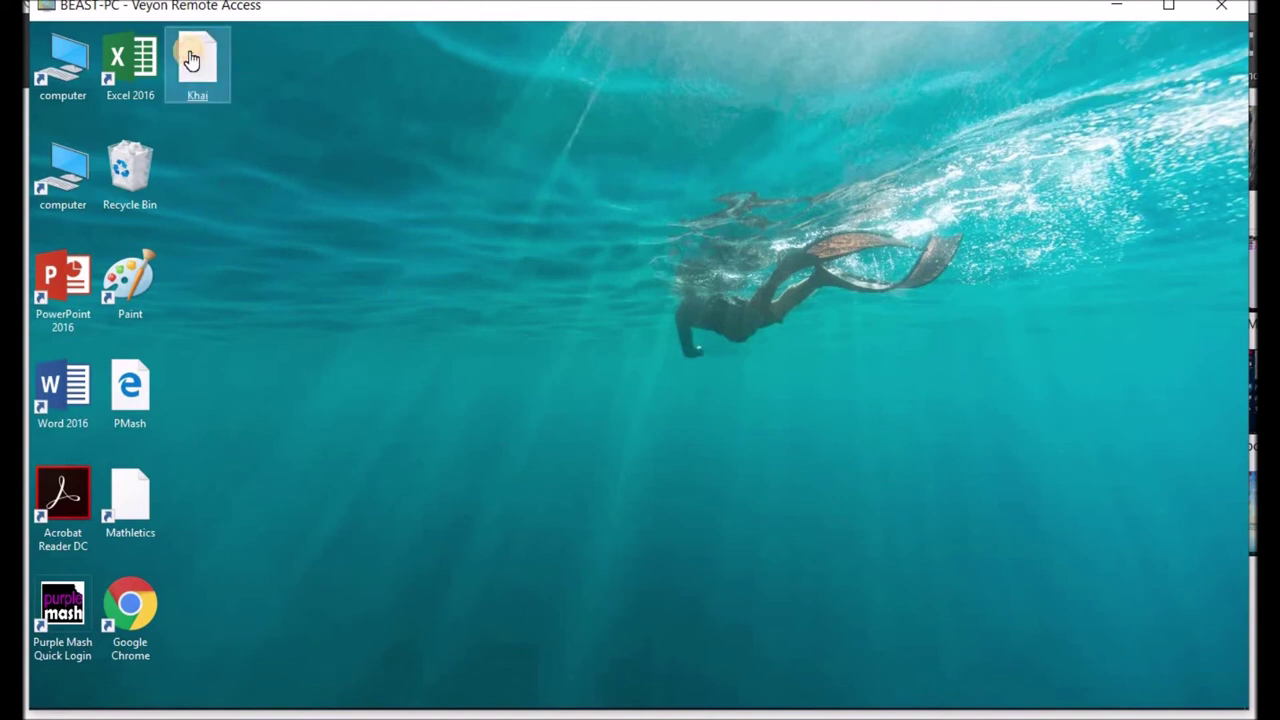
double_click(191, 60)
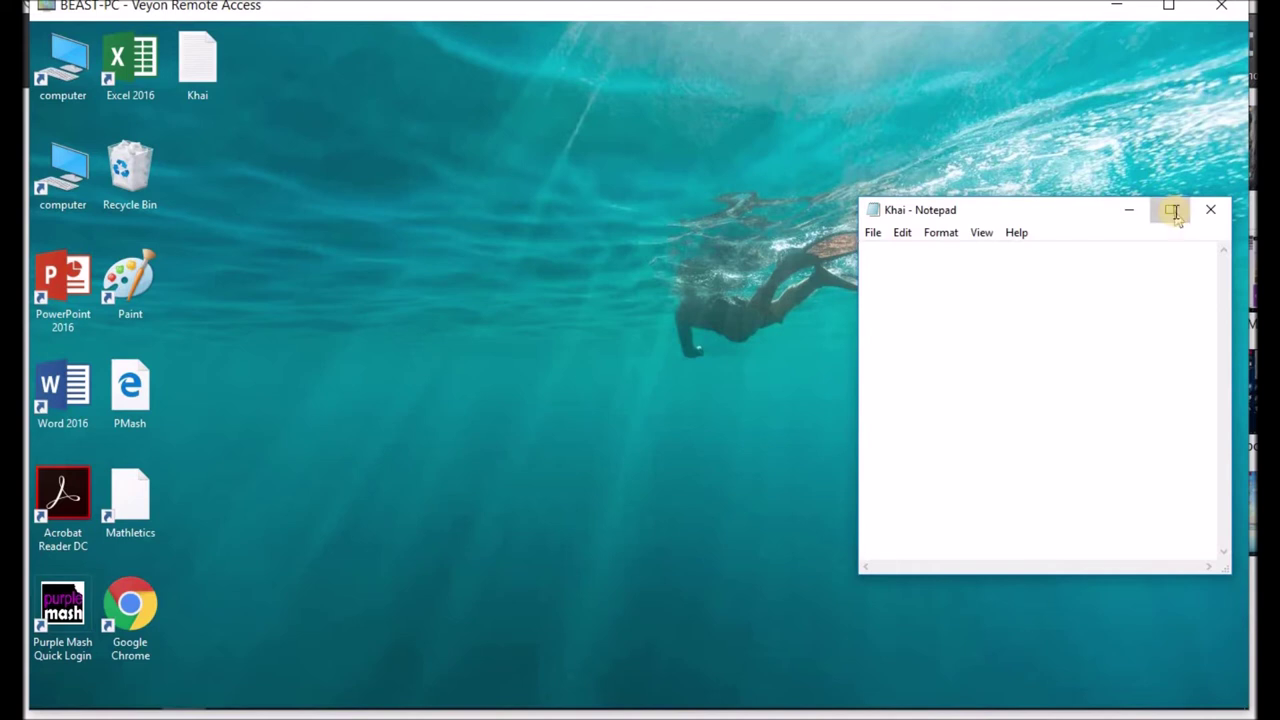
click(1172, 211)
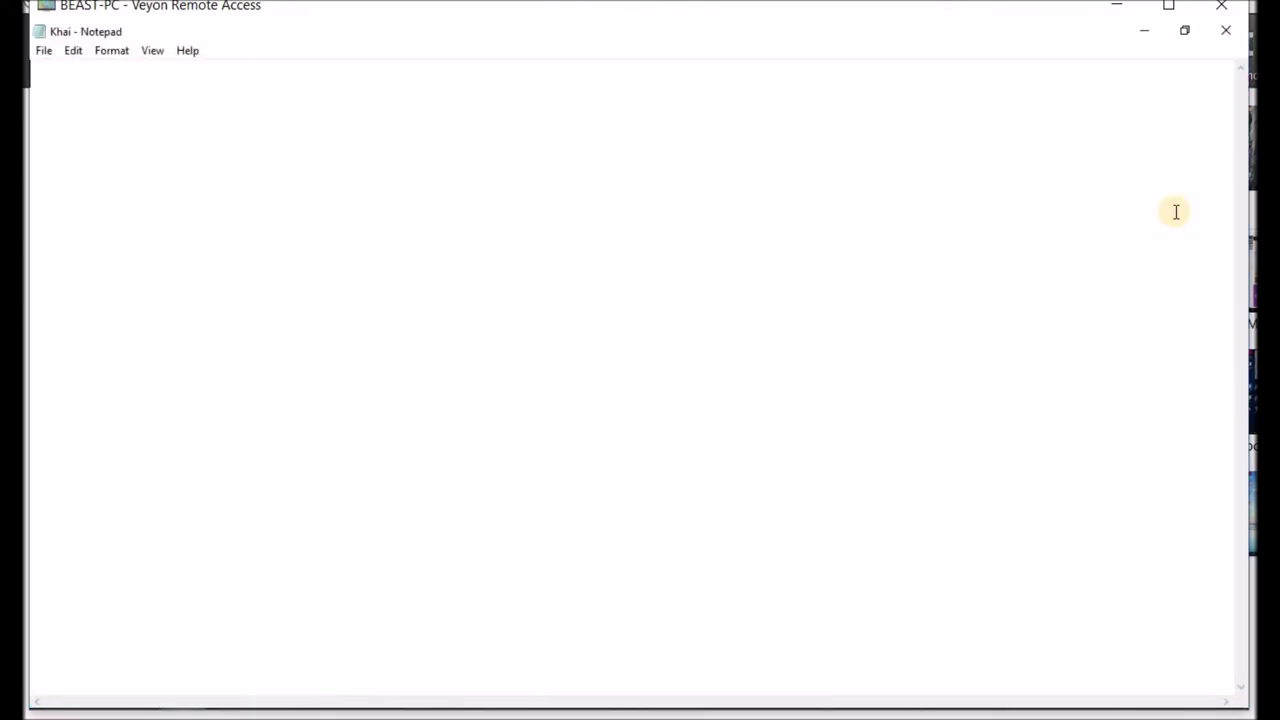
double_click(396, 14)
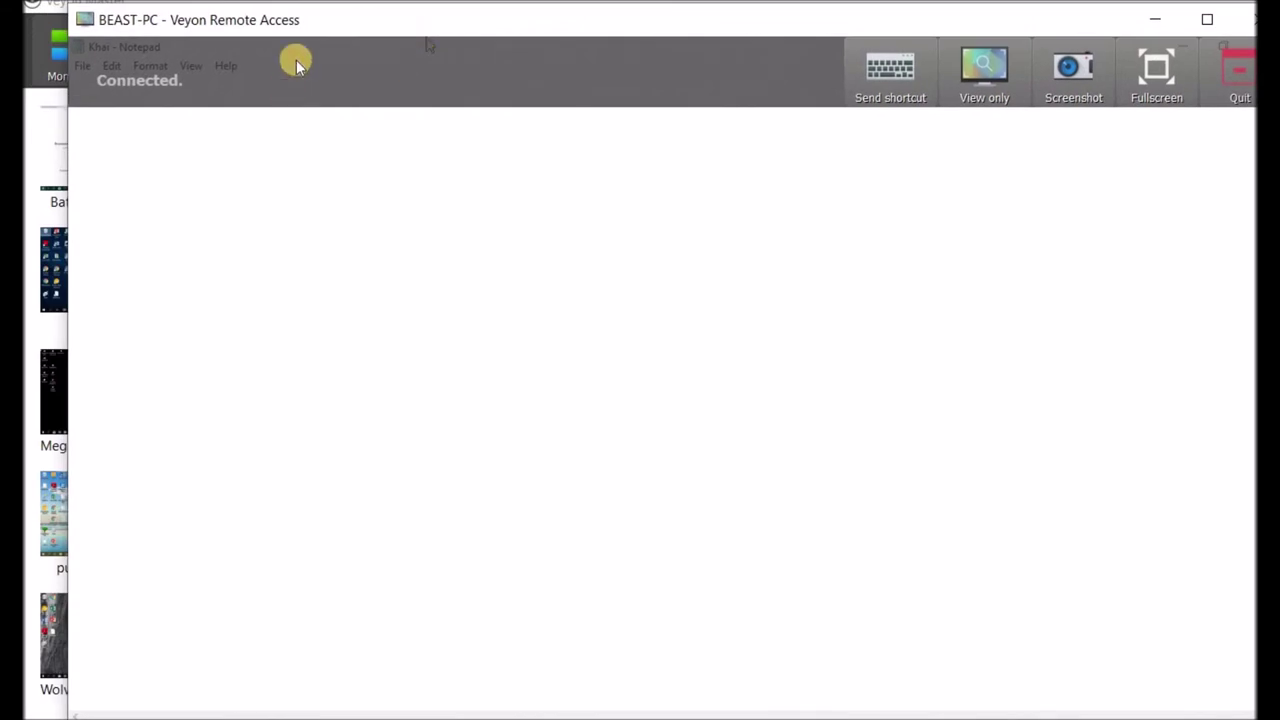
double_click(286, 28)
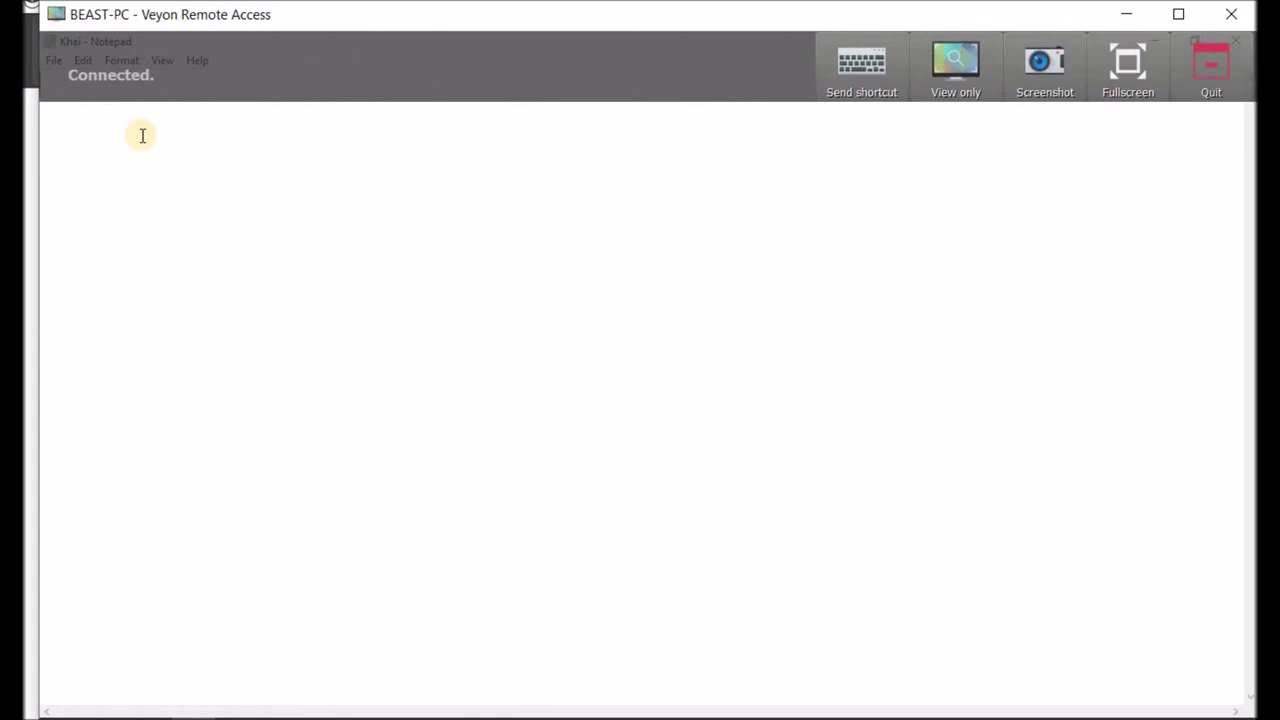
Write the <html> and </html> tags with a <header> </header> pair between them.
text(html>)
key(Return)
key(Return)
key(Return)
key(Return)
key(Return)
key(Return)
key(Return)
key(Return)
key(Return)
key(Return)
key(Return)
key(Return)
key(Return)
text(</ht,)
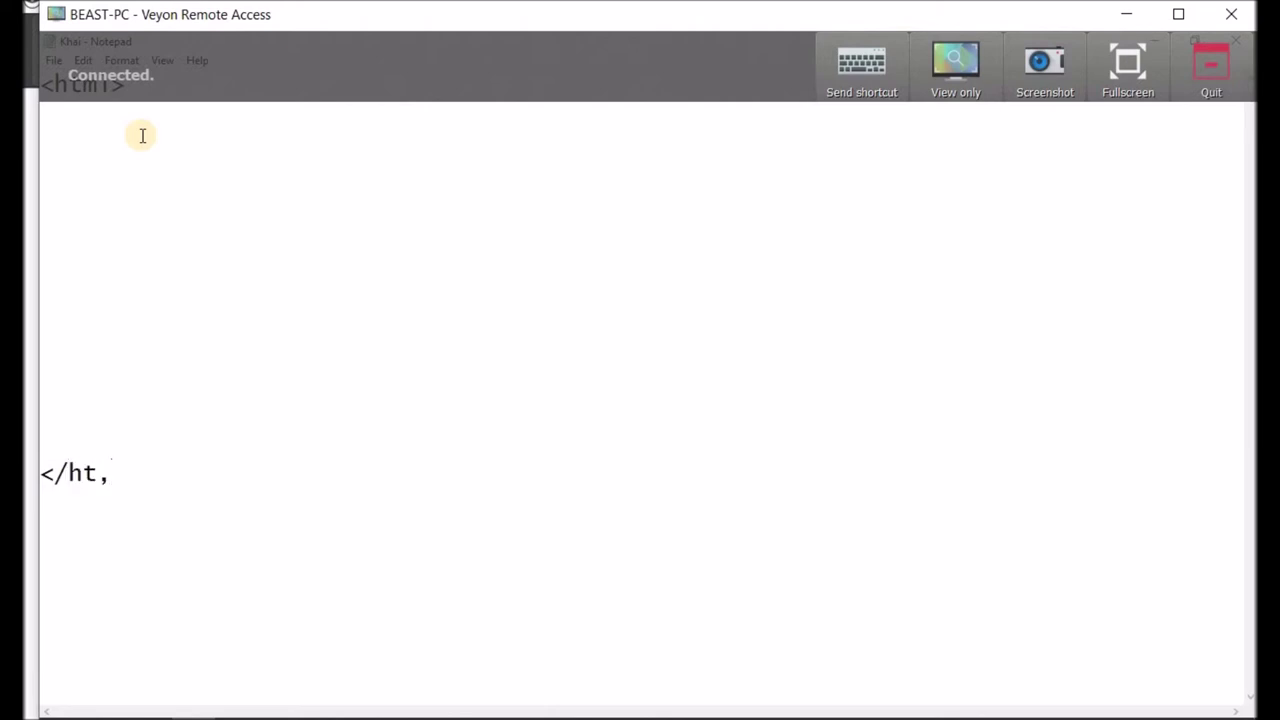
key(BackSpace)
text(ml>)
click(80, 156)
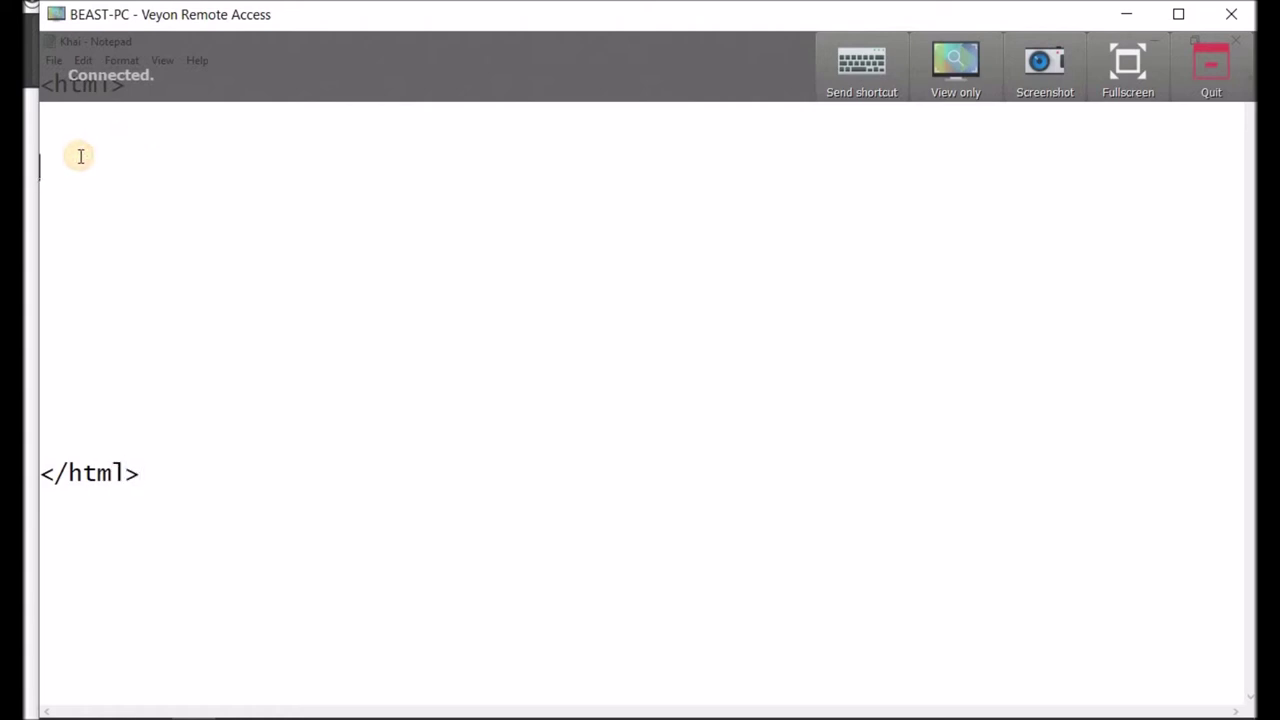
text(<head)
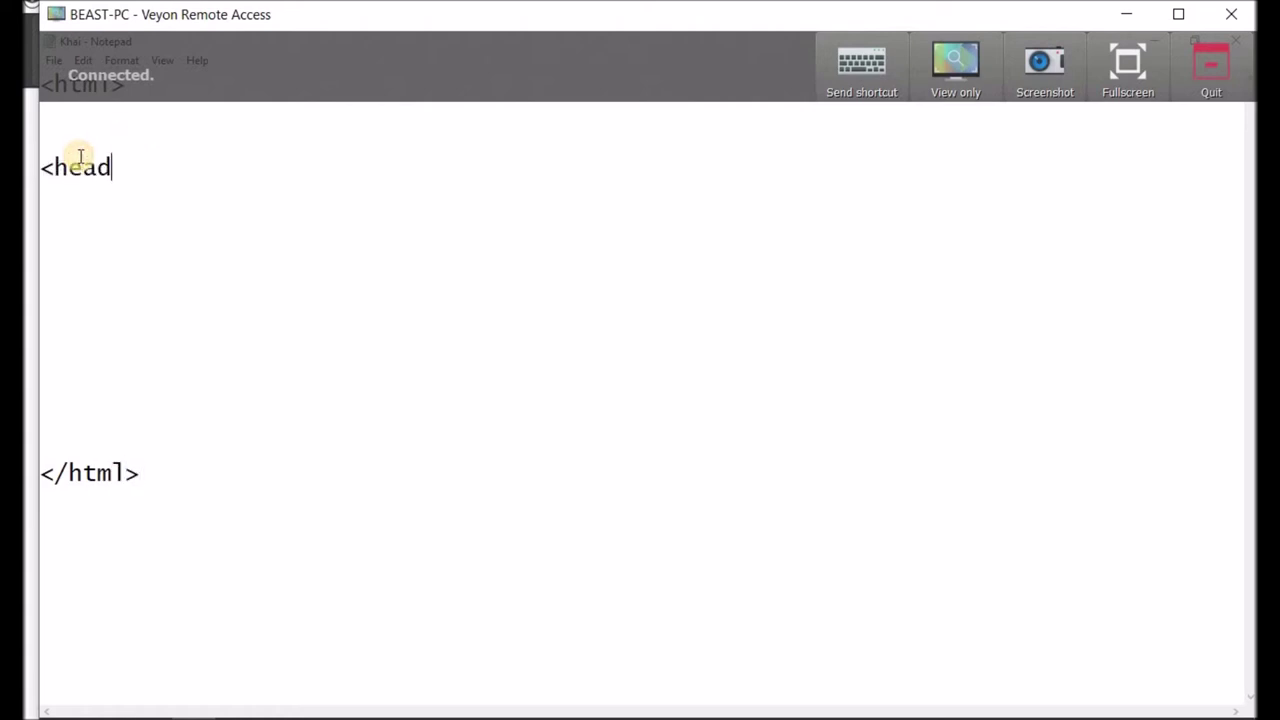
text(er> </head)
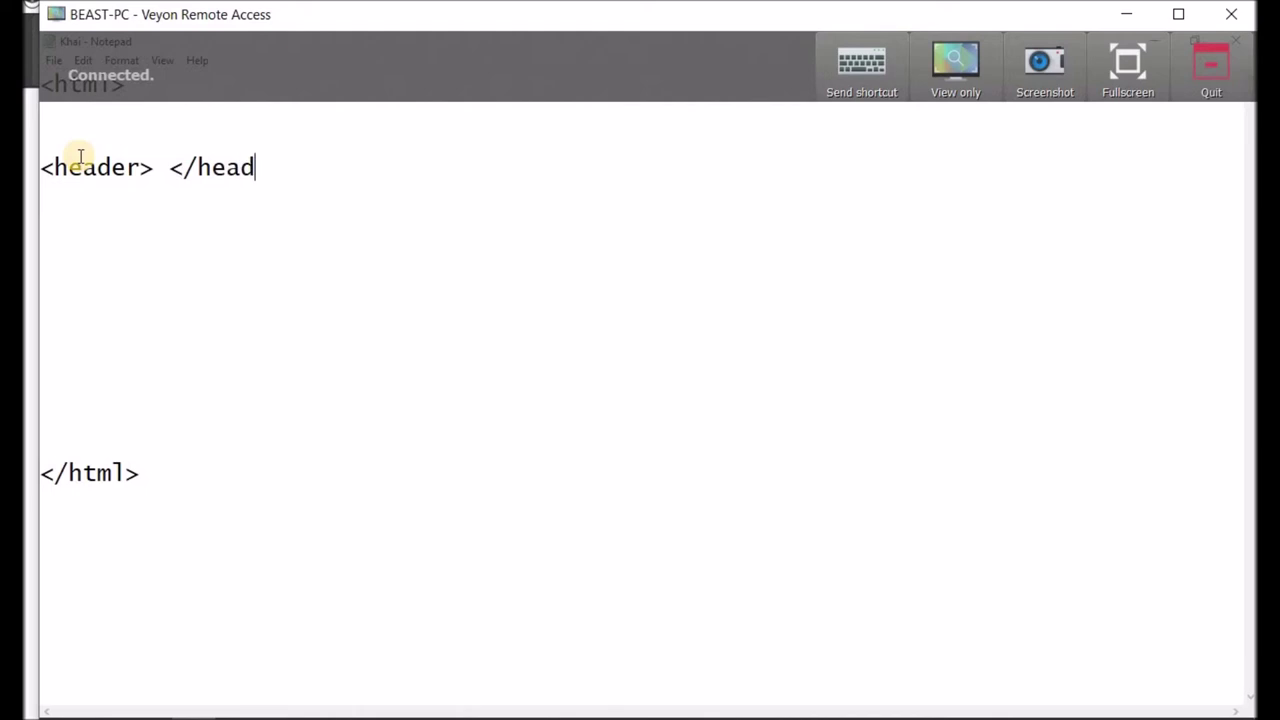
text(er>)
Add a <body> and </body> tag pair on separate lines below the header.
click(66, 275)
text(<)
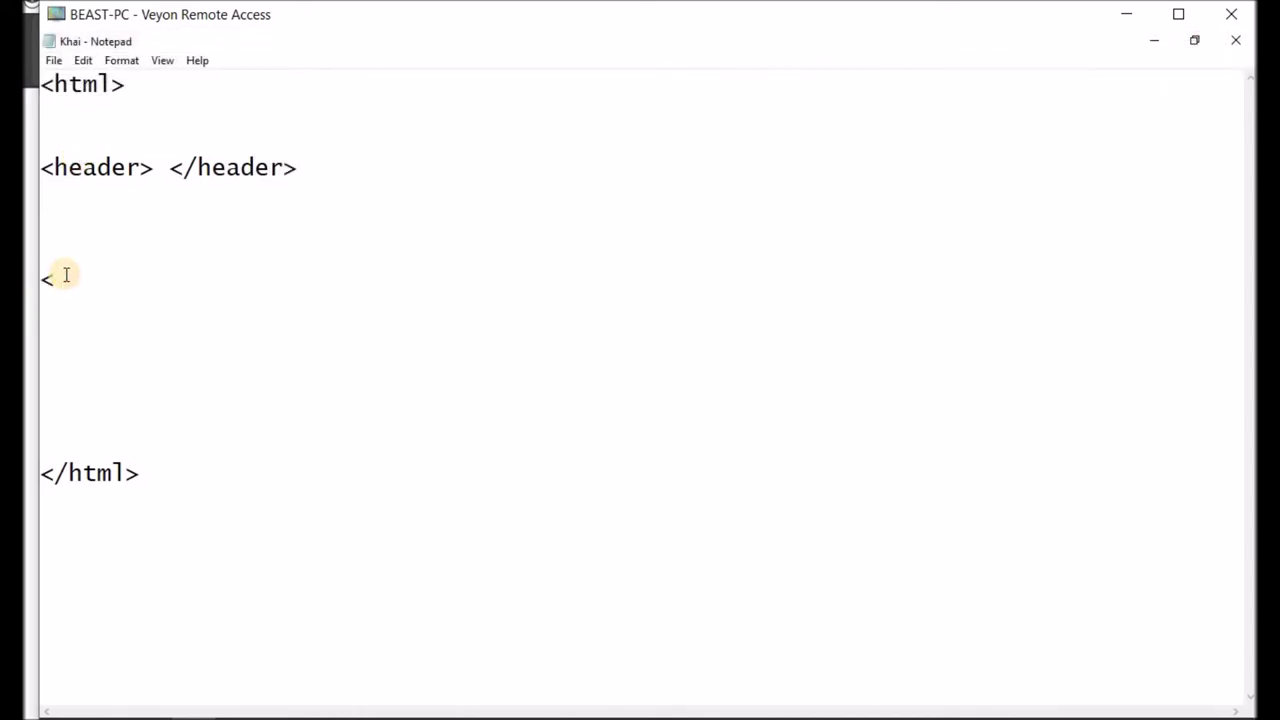
text(hody)
text(>)
key(Return)
key(Return)
key(Return)
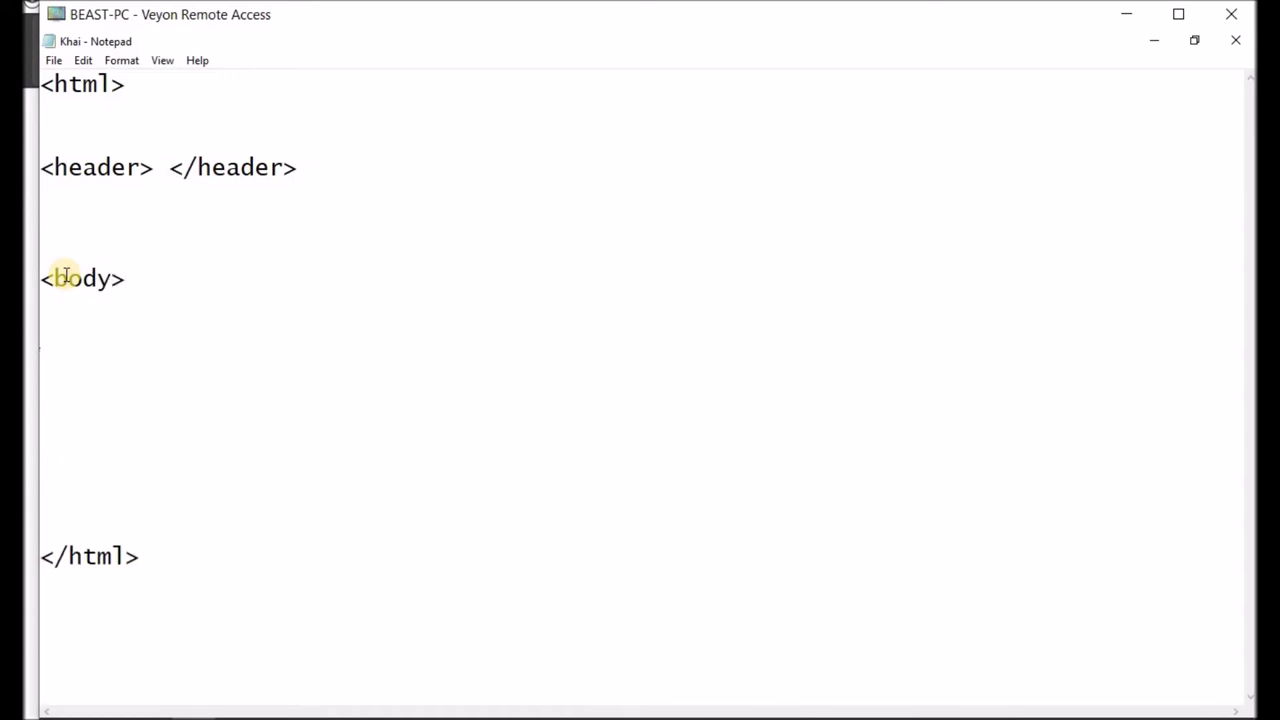
text(</body>)
click(53, 313)
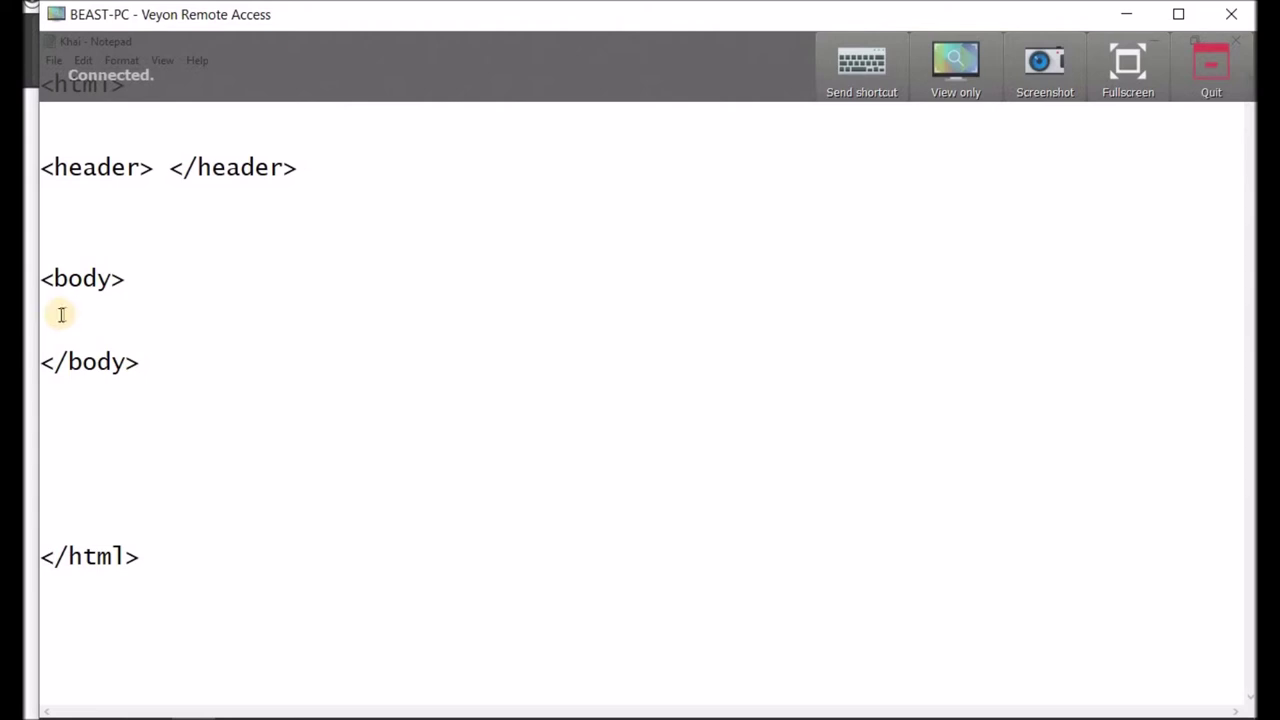
Paste the 500×300 Purple Mash iframe embed code between the body tags and enable Word Wrap.
right_click(47, 320)
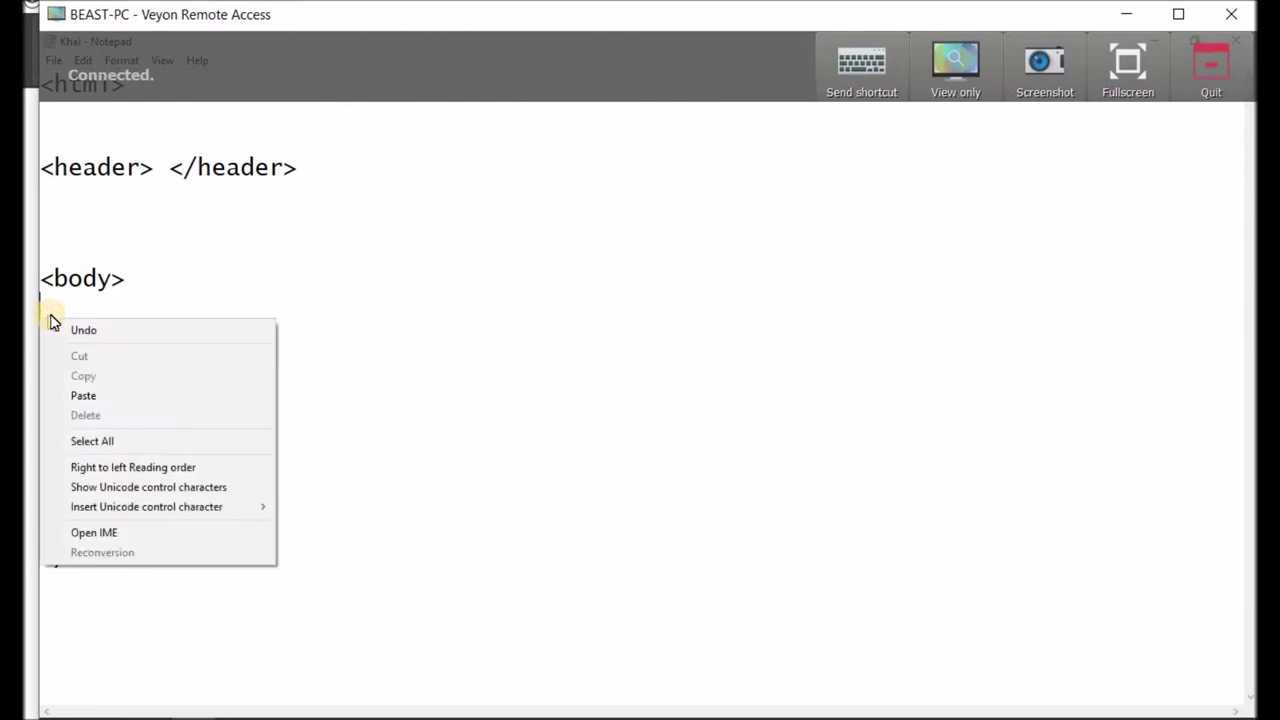
click(117, 397)
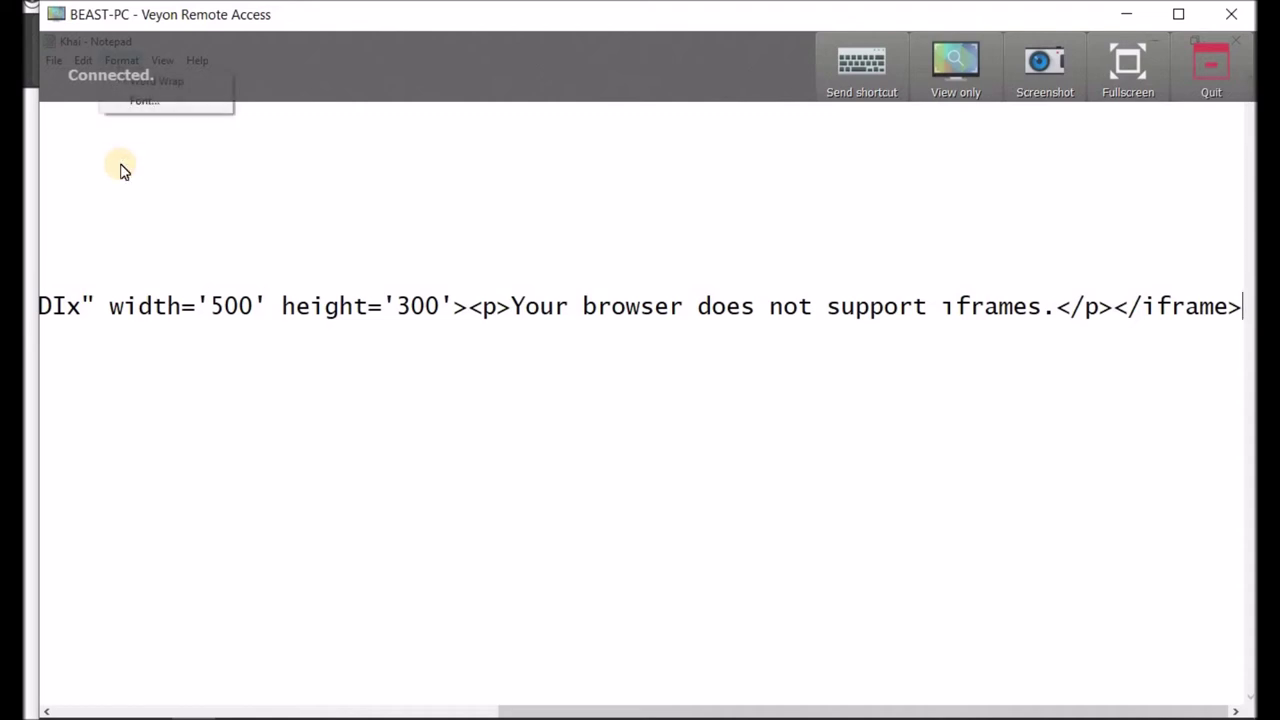
key(w)
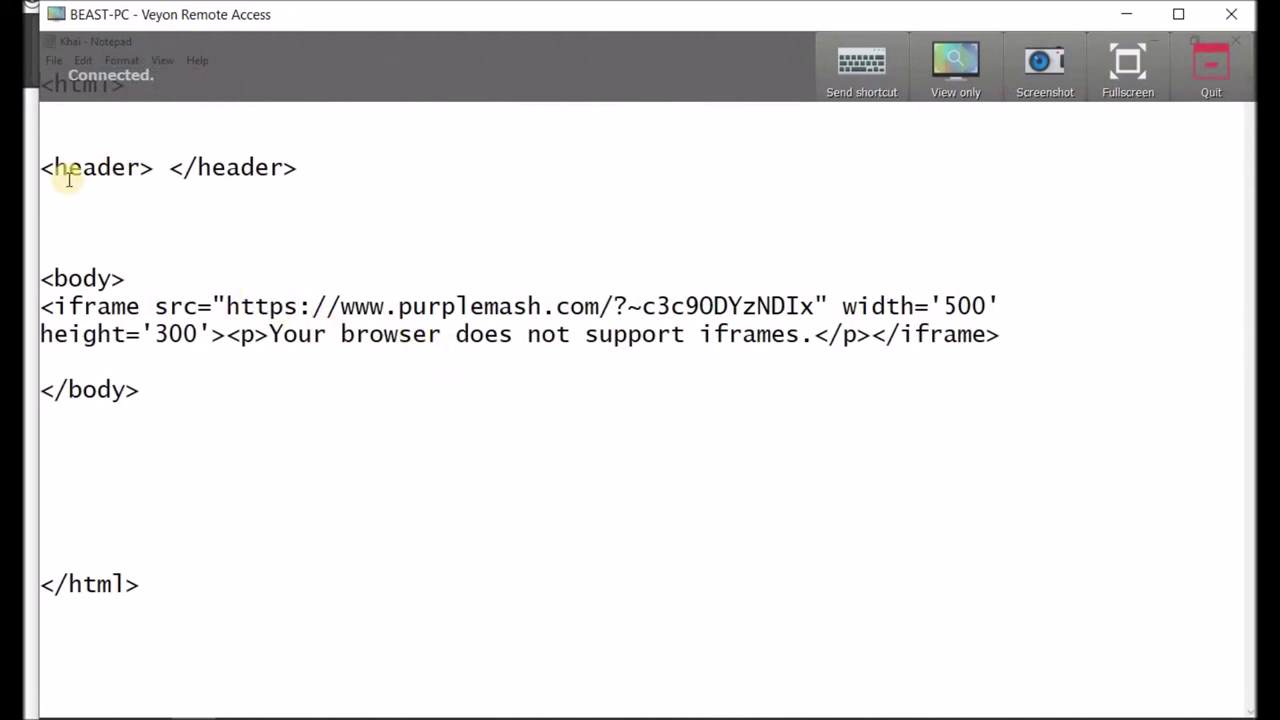
Bring up the Save As dialog from the File menu.
key(alt+f)
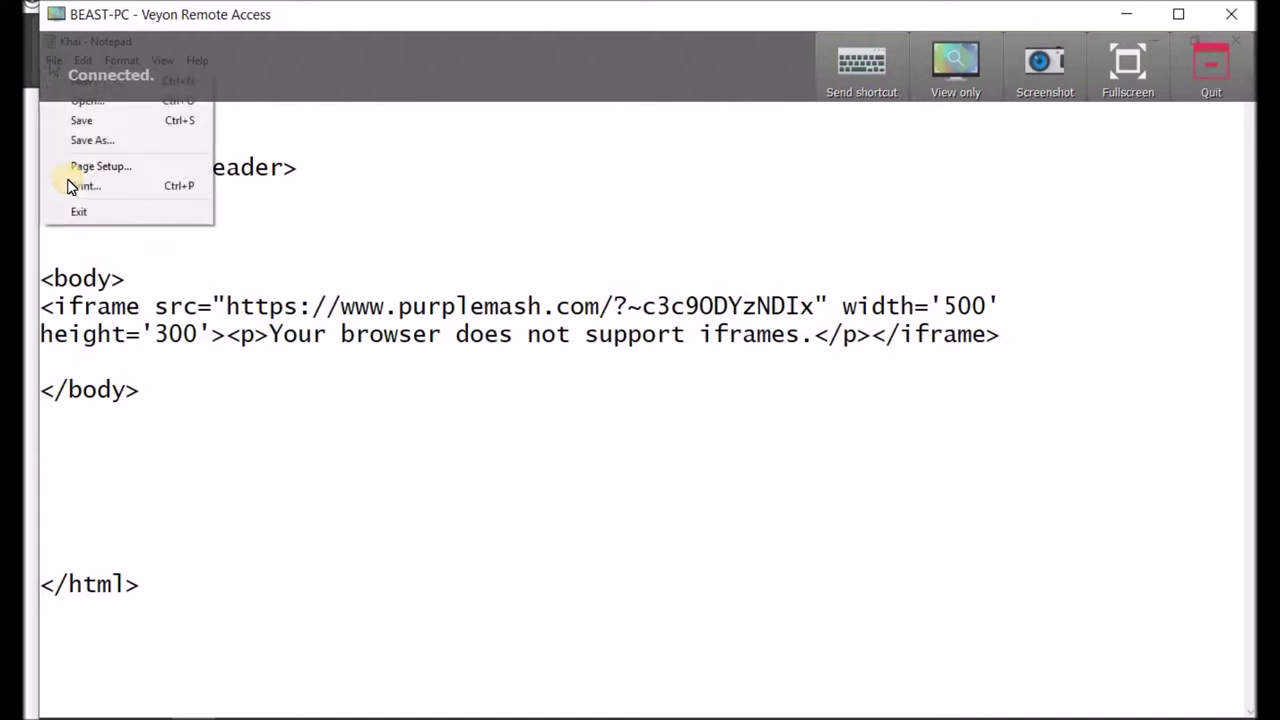
key(Right)
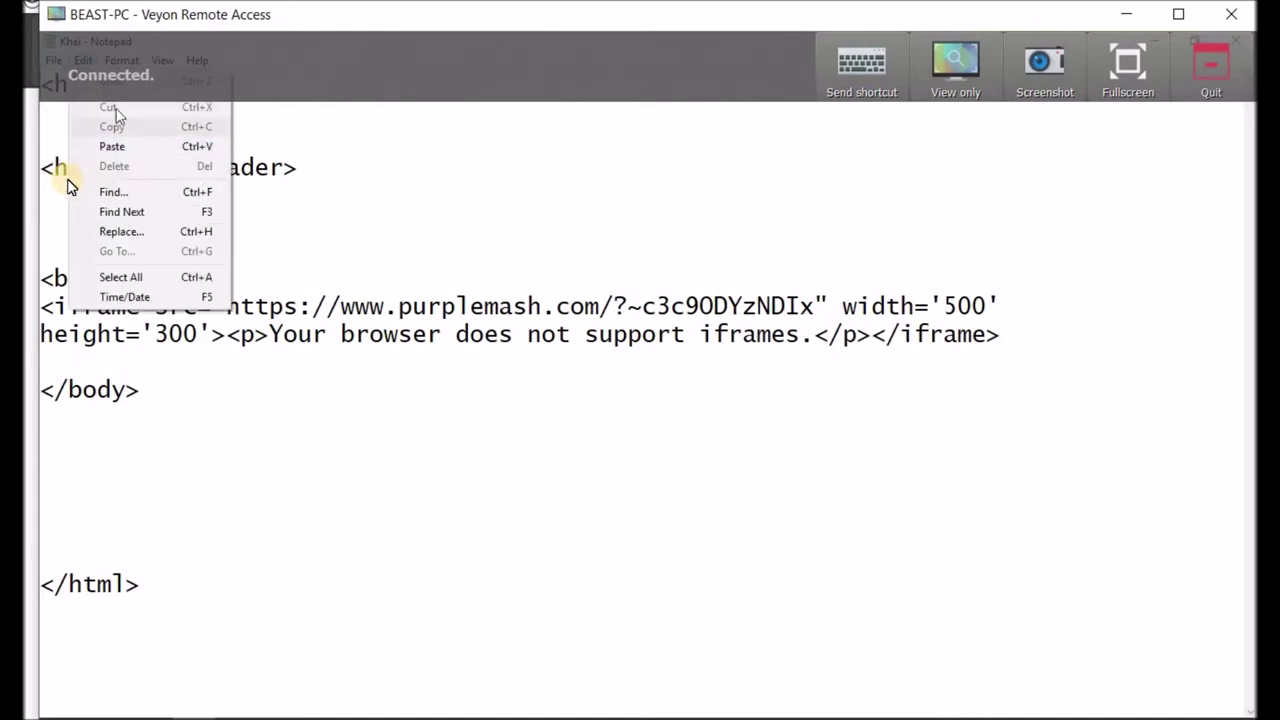
key(Left)
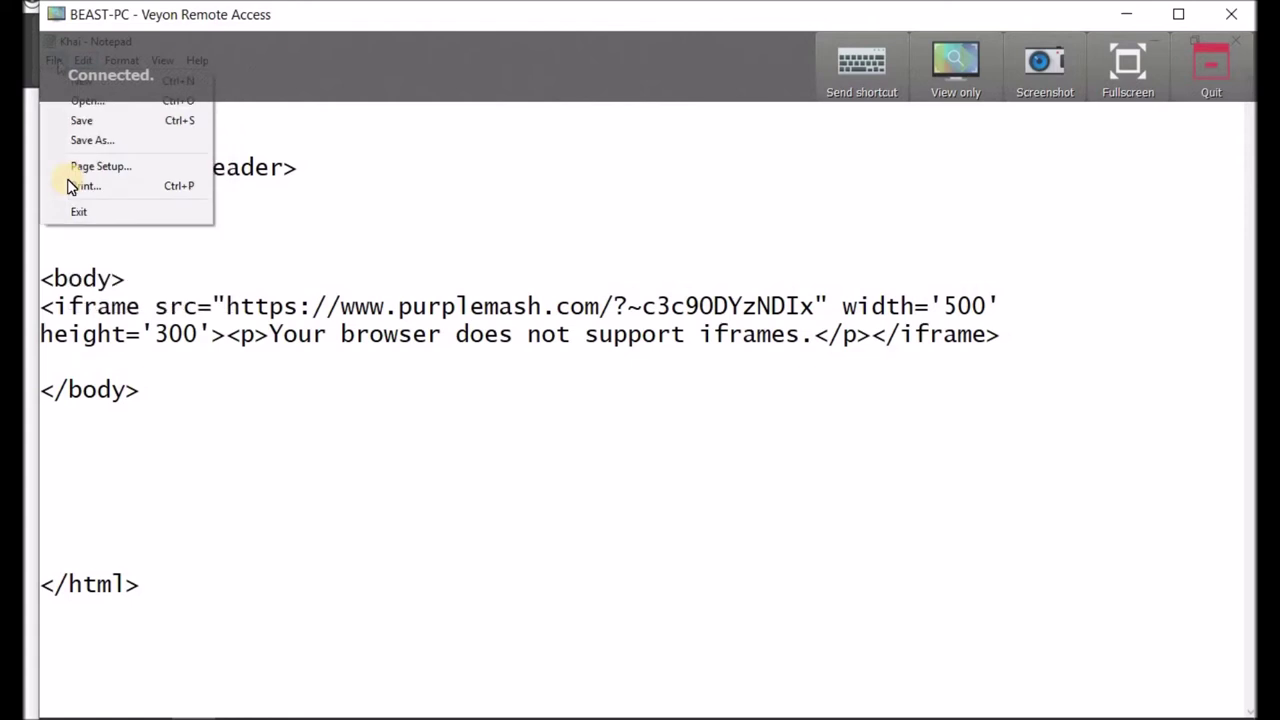
click(110, 146)
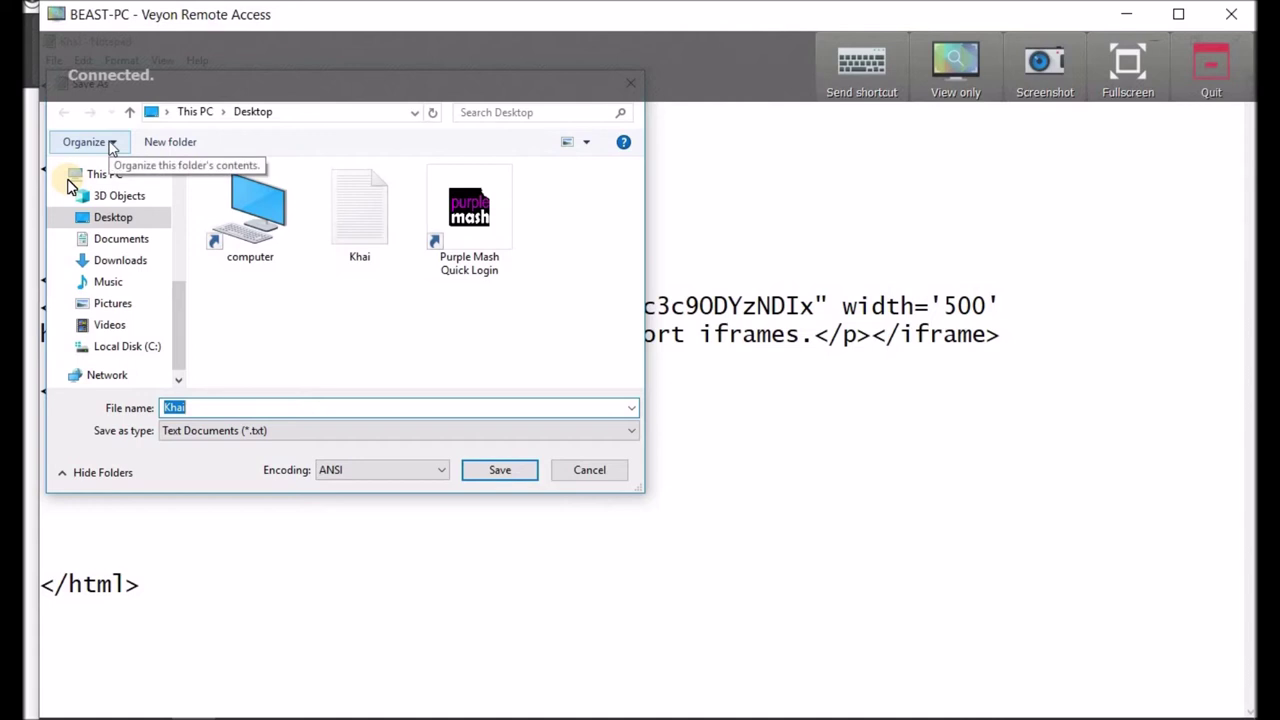
Change the file name to Khai.htm and save it to the Desktop.
click(194, 407)
text(.)
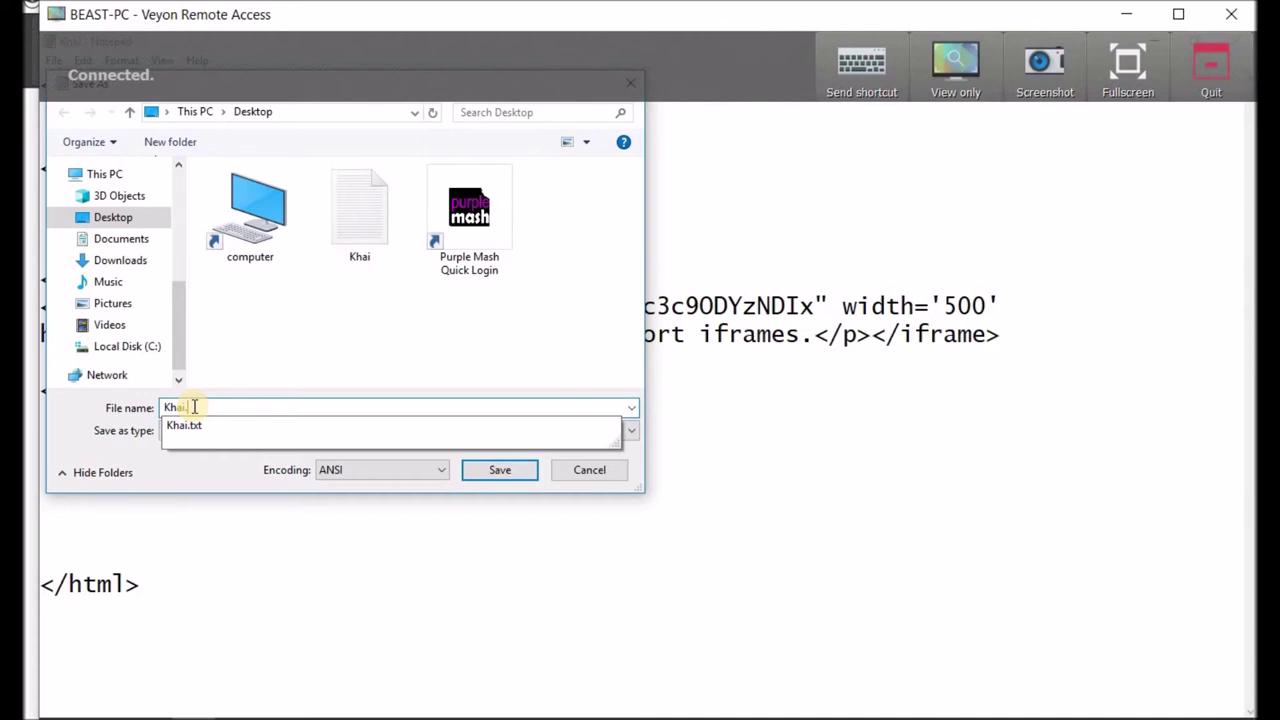
text(h)
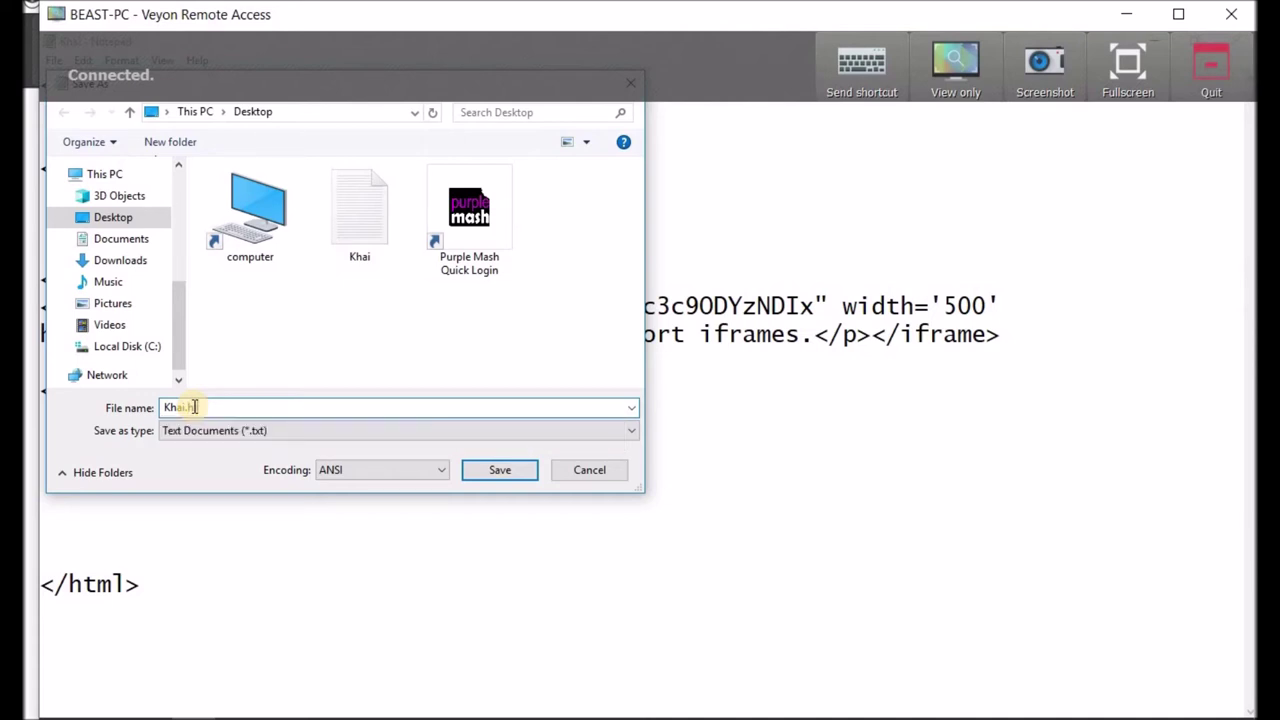
text(tm)
click(491, 470)
click(496, 470)
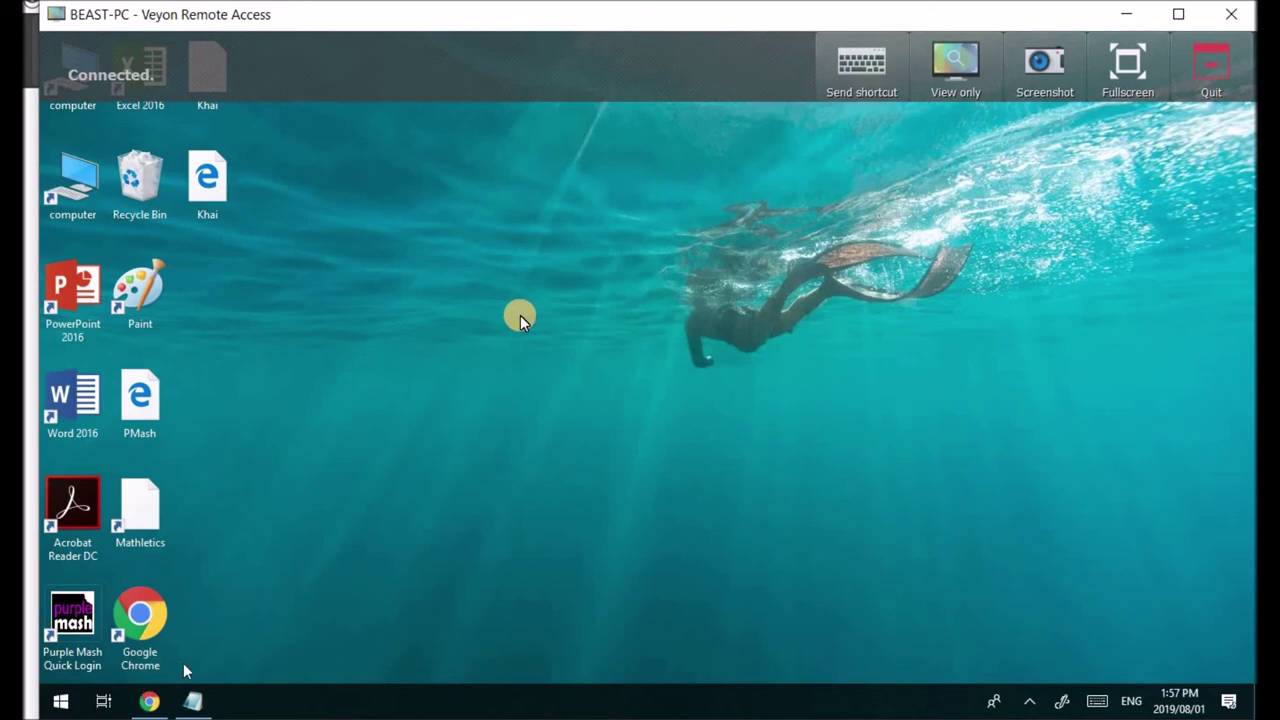
Restore Notepad, select all the HTML code, then minimize the window.
click(193, 704)
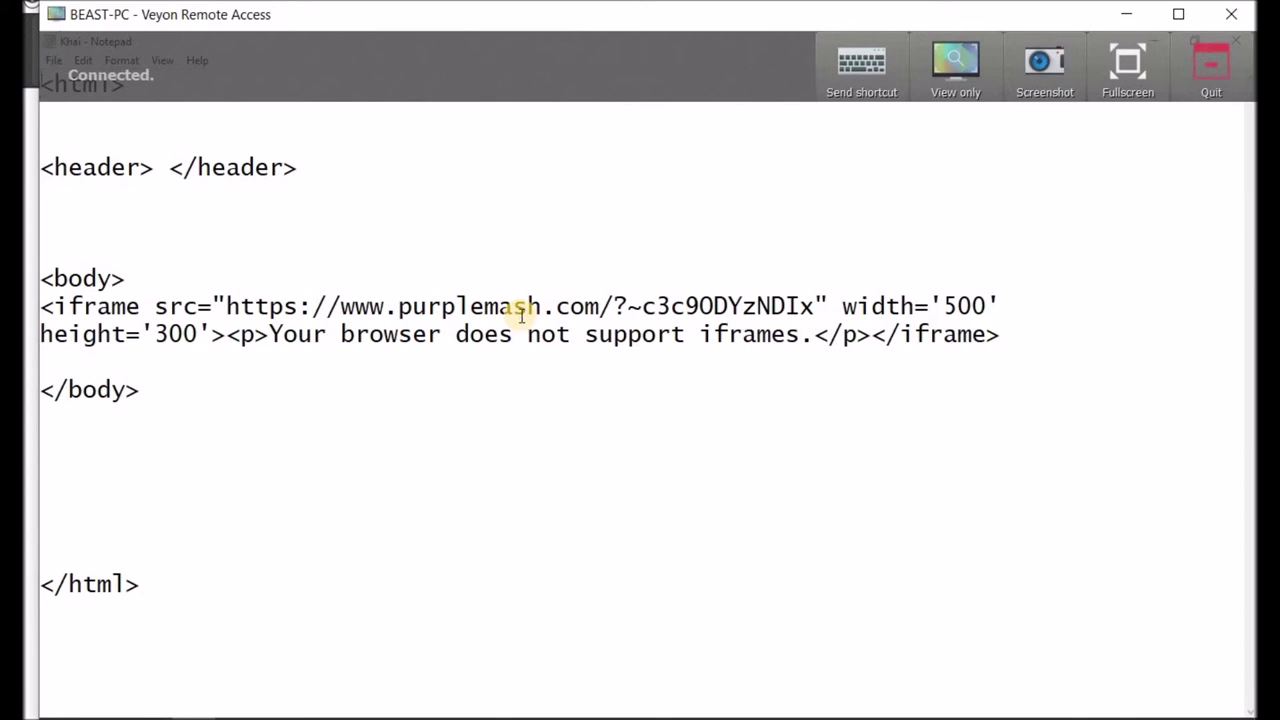
drag(40, 84, 1059, 607)
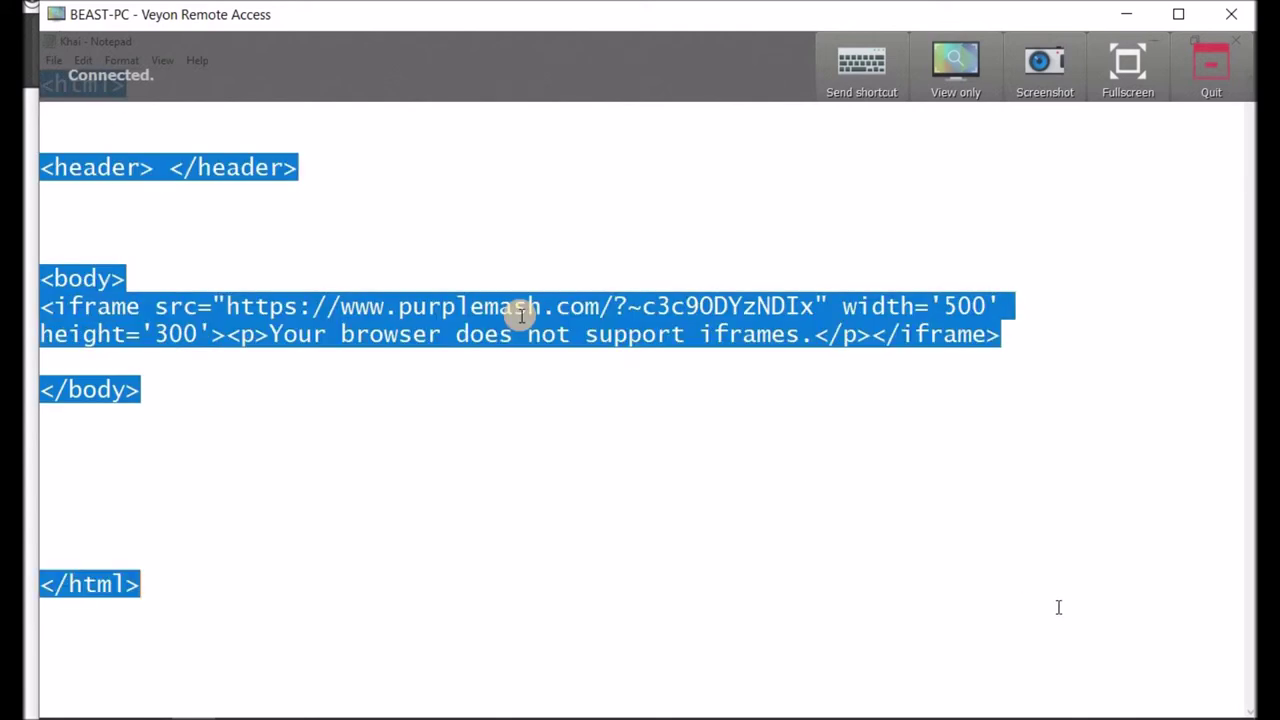
right_click(991, 567)
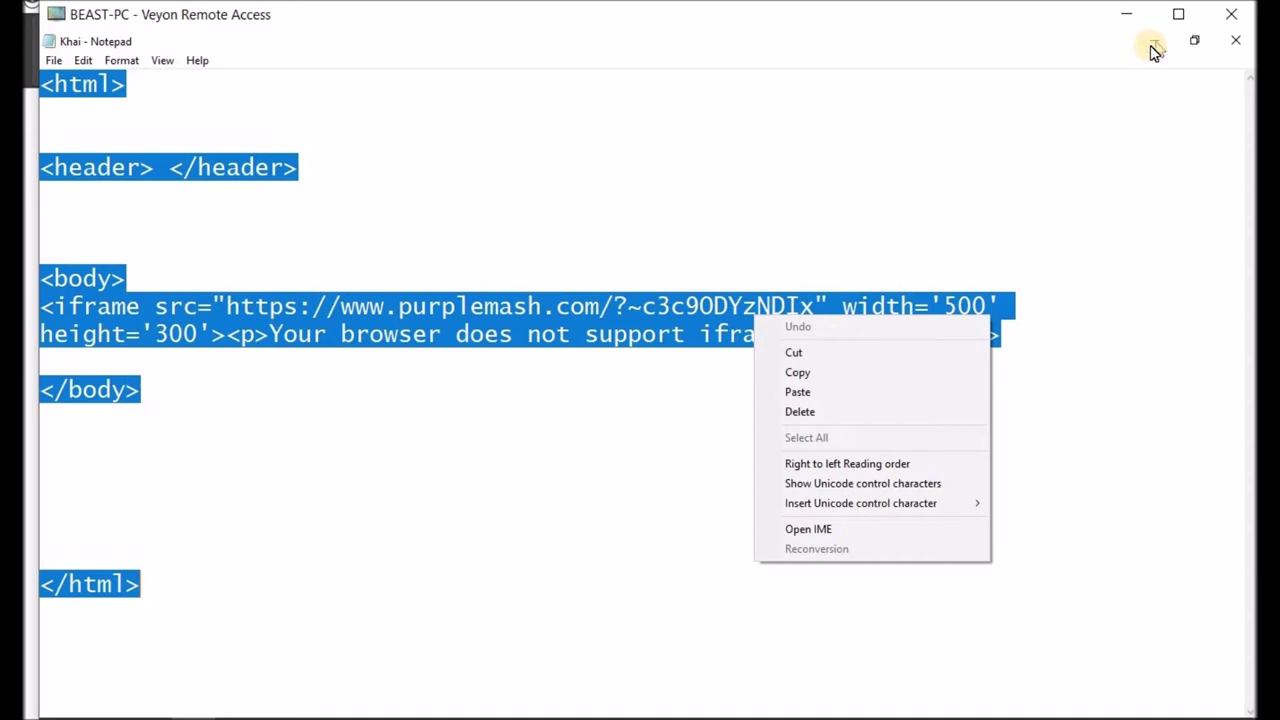
click(1152, 50)
click(1152, 50)
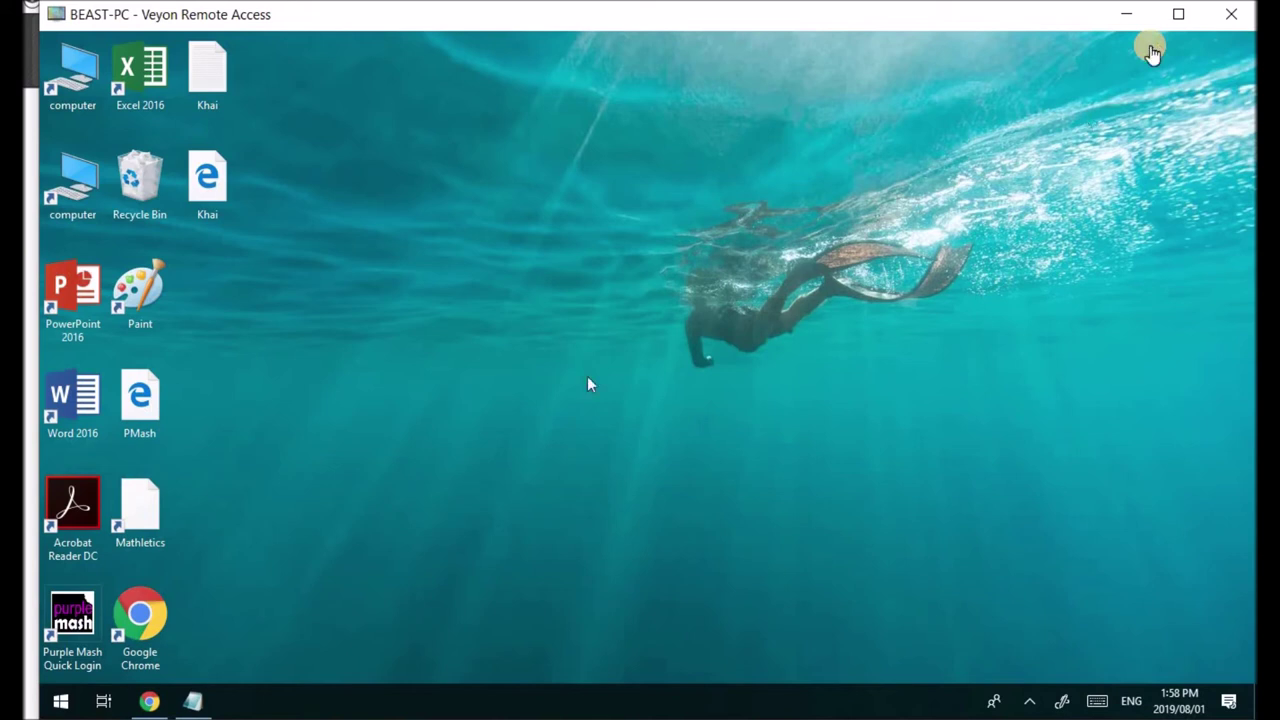
Open the Khai.htm desktop file with Google Chrome.
double_click(205, 190)
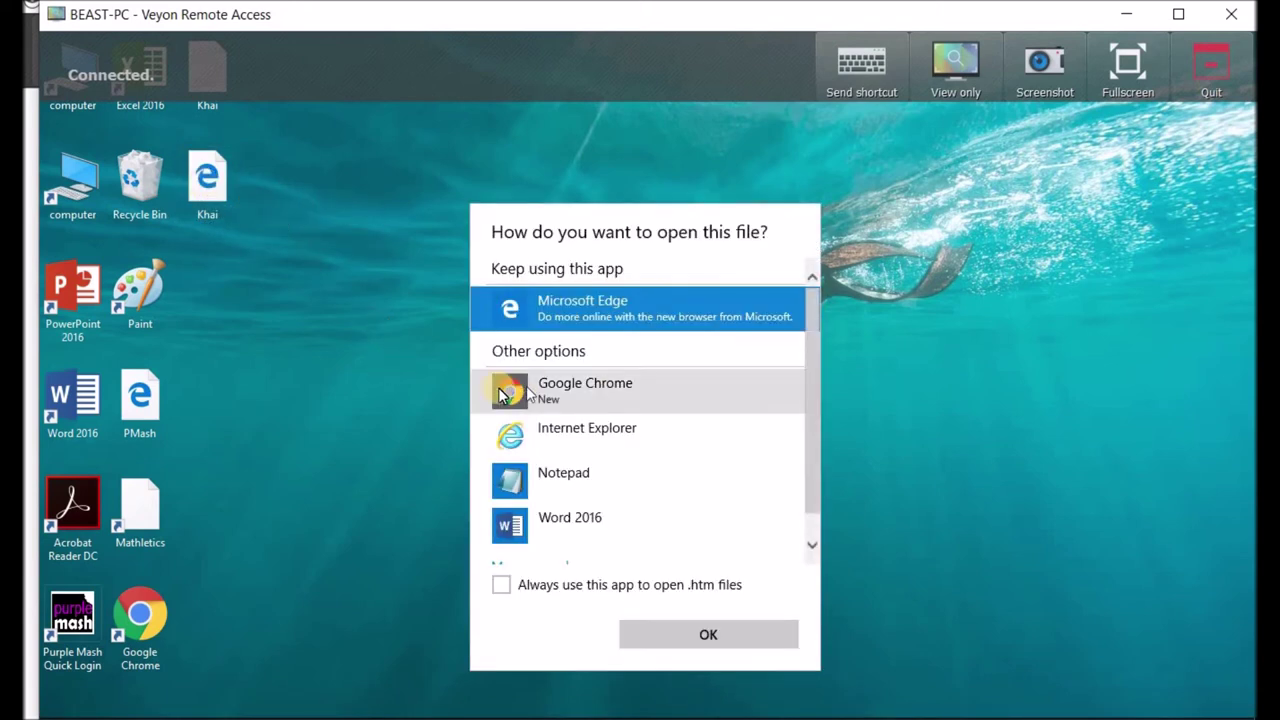
click(591, 407)
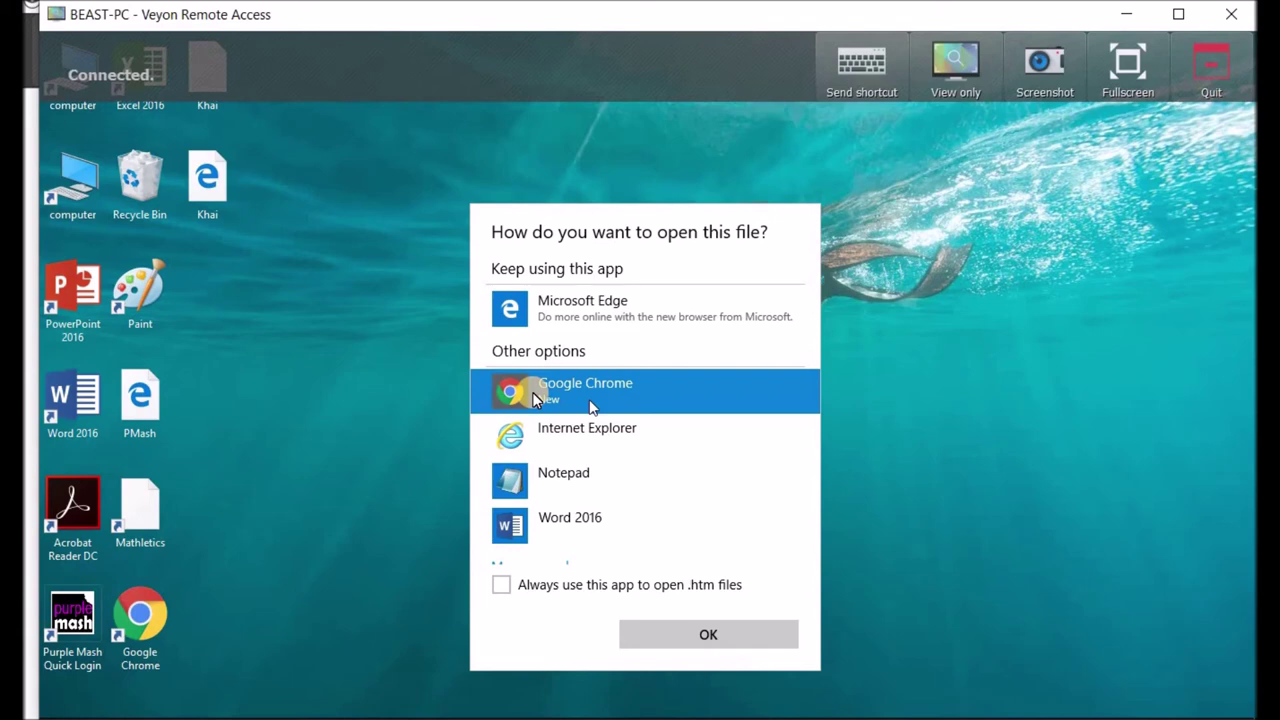
click(713, 635)
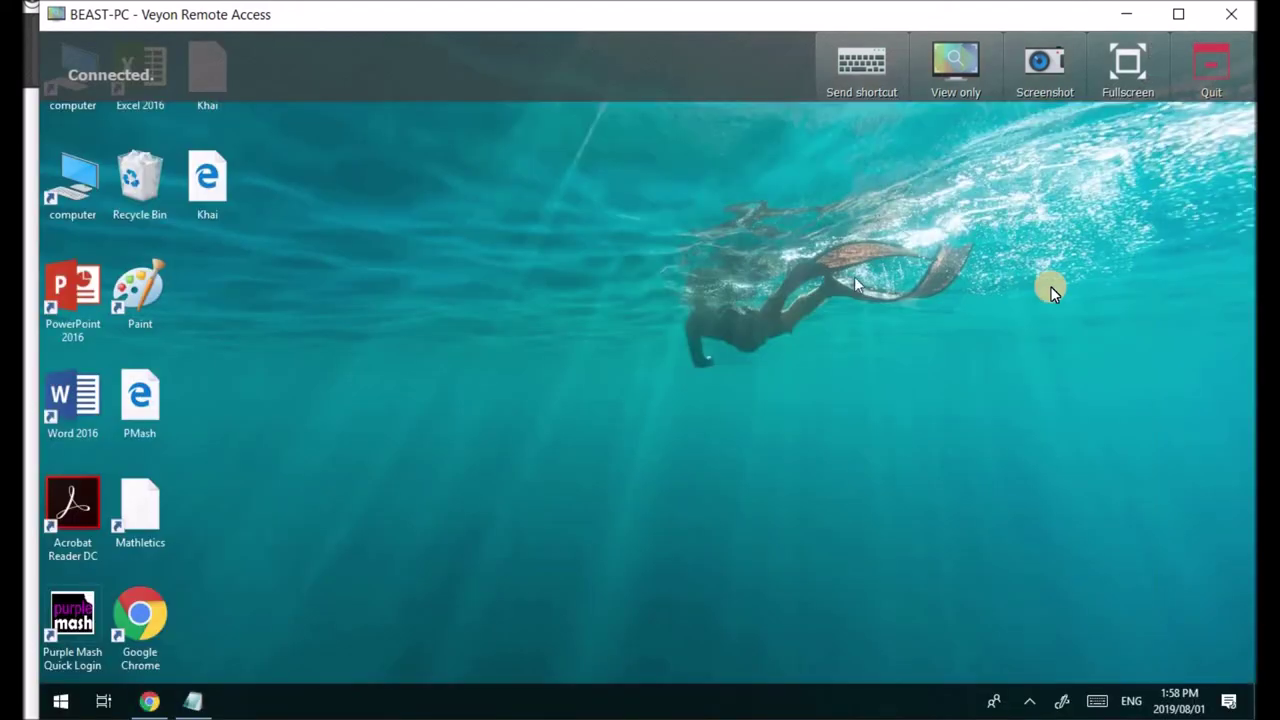
Open the Khai page file with Notepad and maximize the window.
right_click(210, 190)
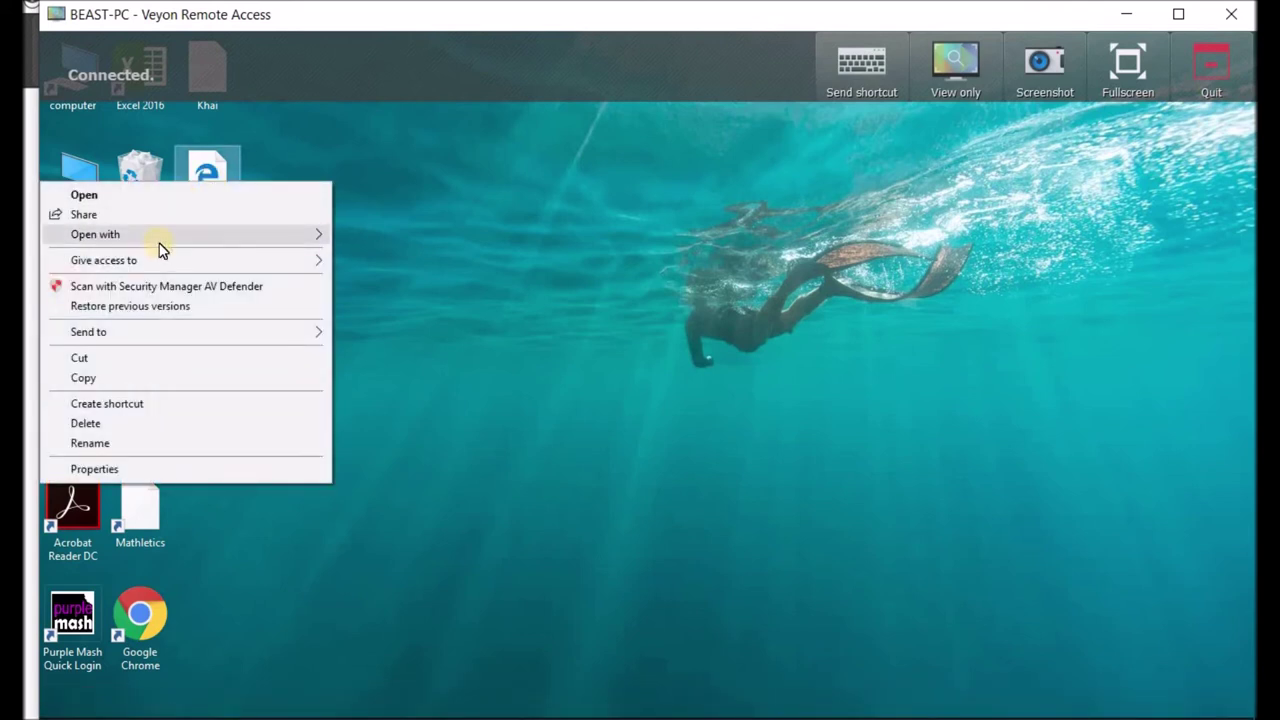
mouse_move(158, 250)
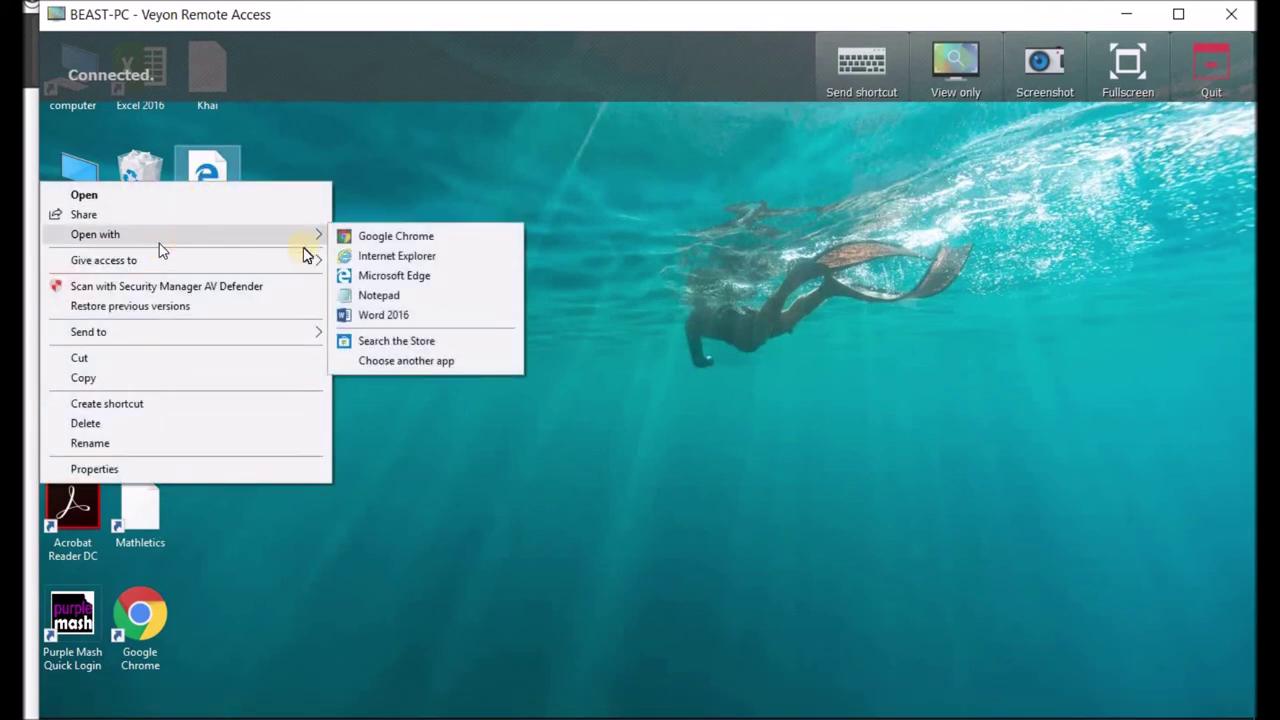
click(368, 298)
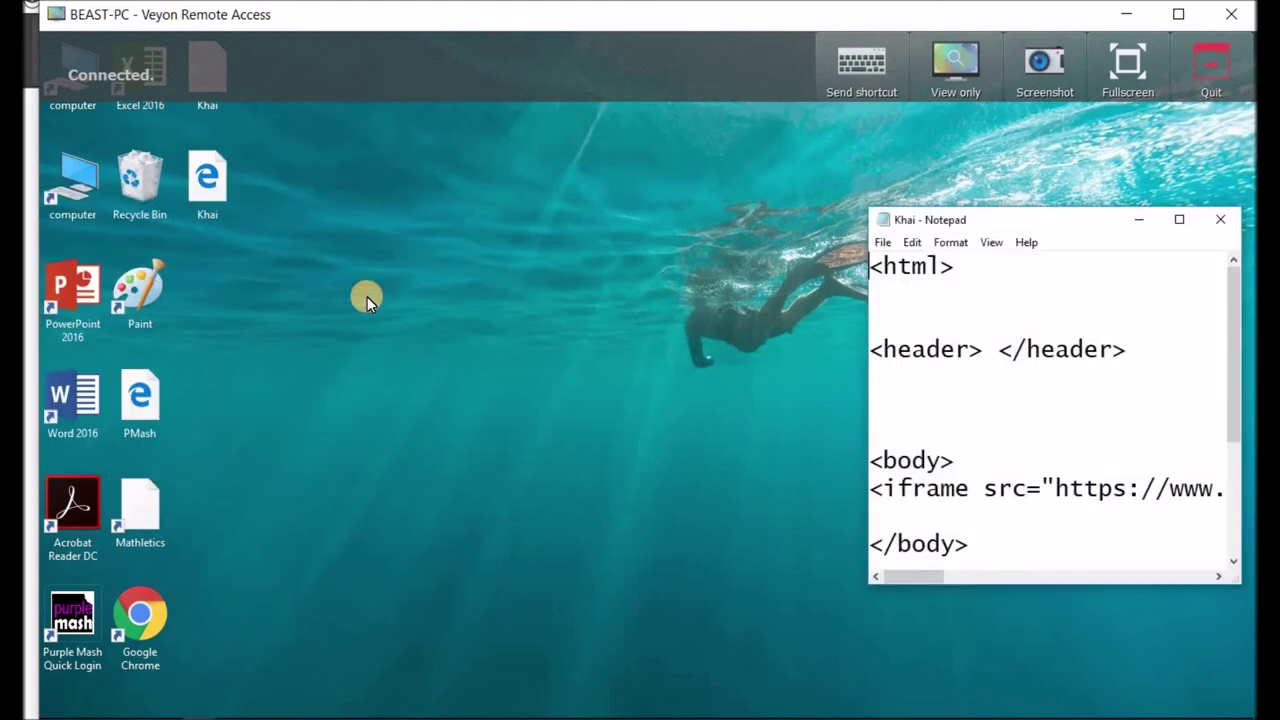
click(1179, 219)
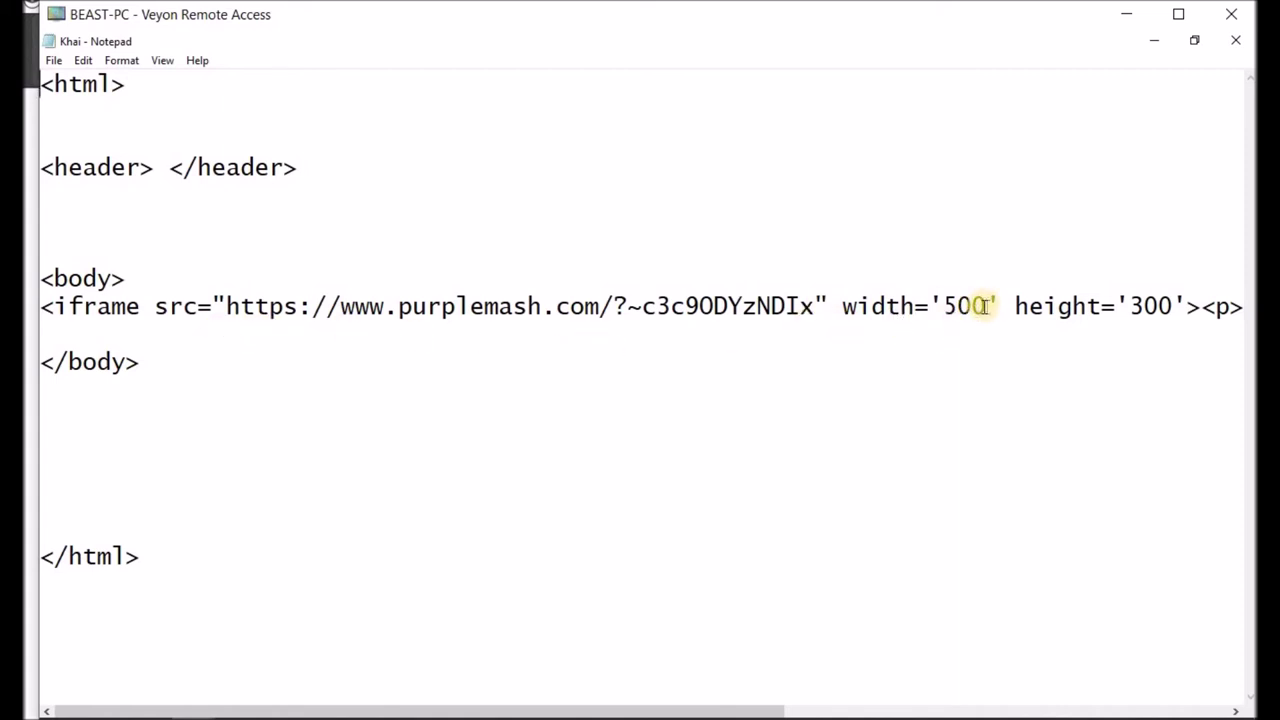
Change the iframe width from 500 to 1000.
drag(985, 306, 942, 305)
drag(1170, 306, 1124, 306)
click(900, 398)
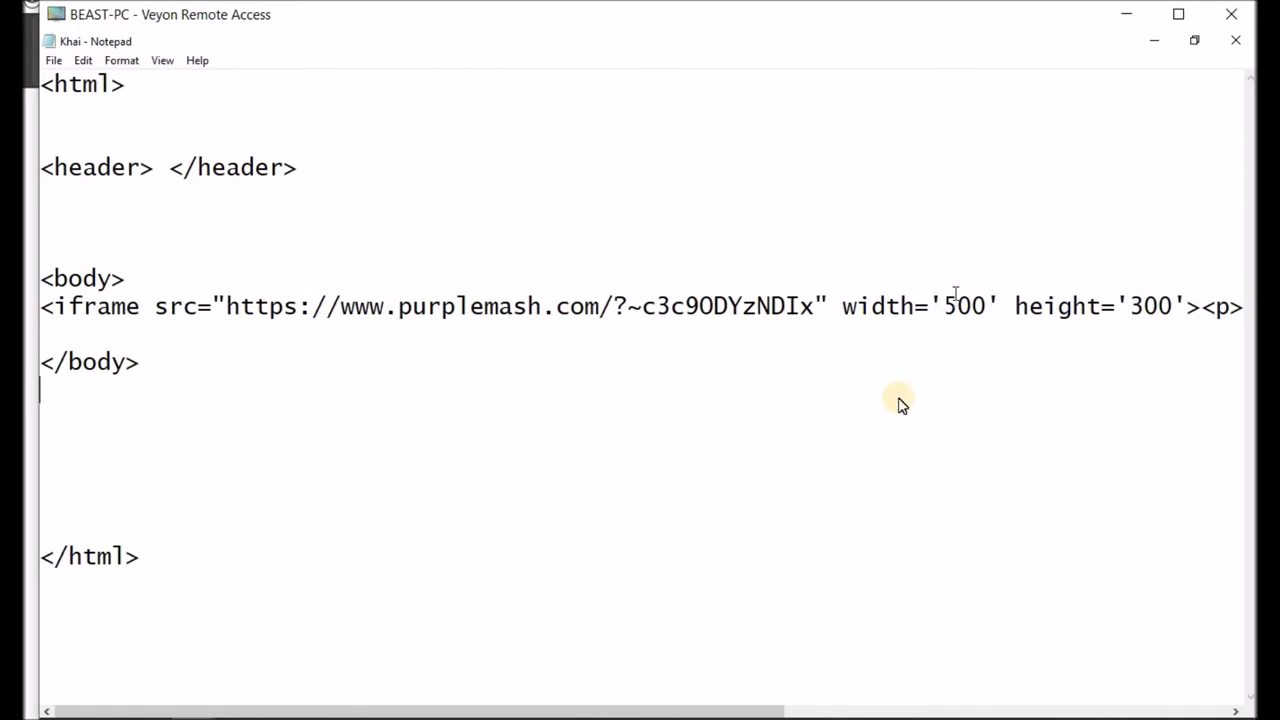
drag(987, 306, 943, 306)
key(BackSpace)
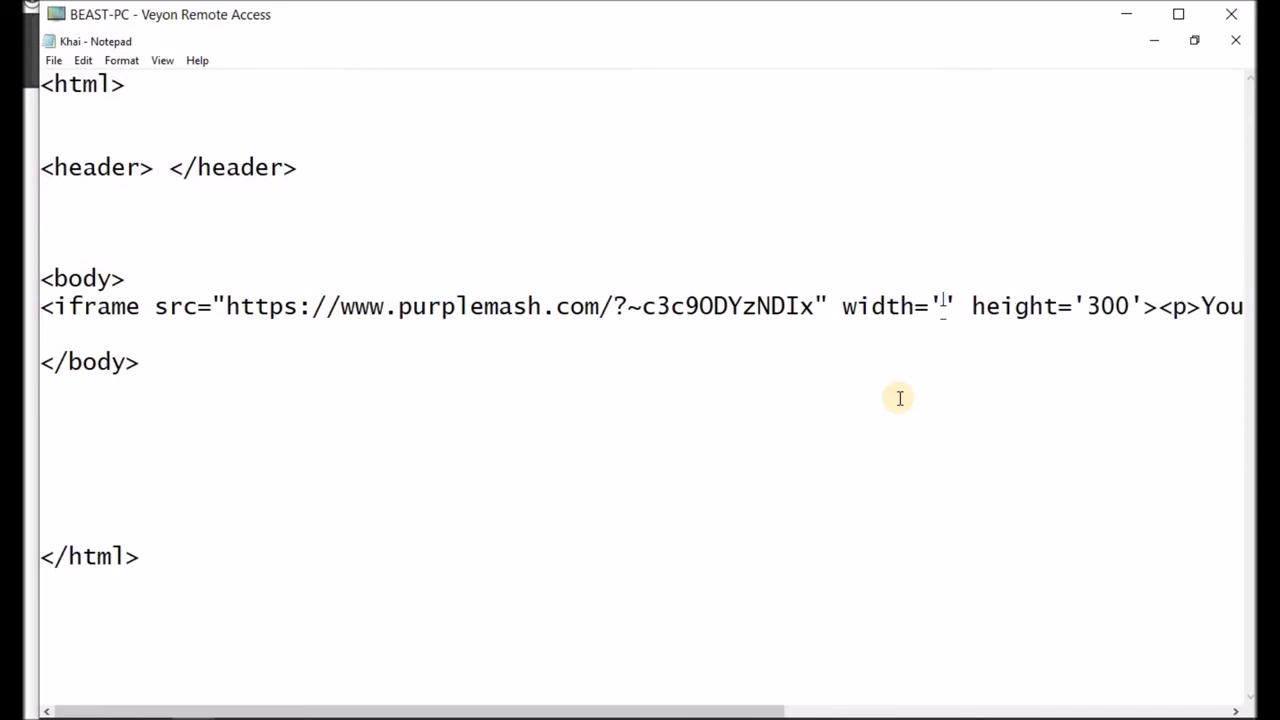
text(1)
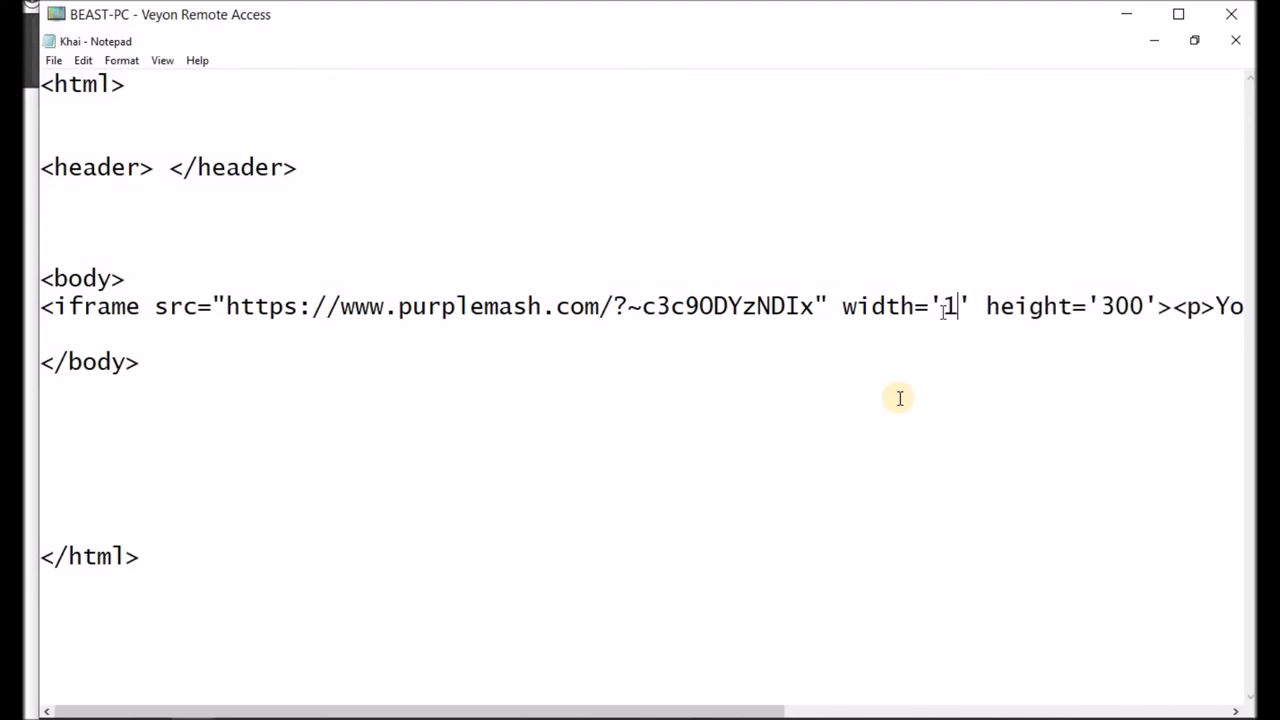
text(000)
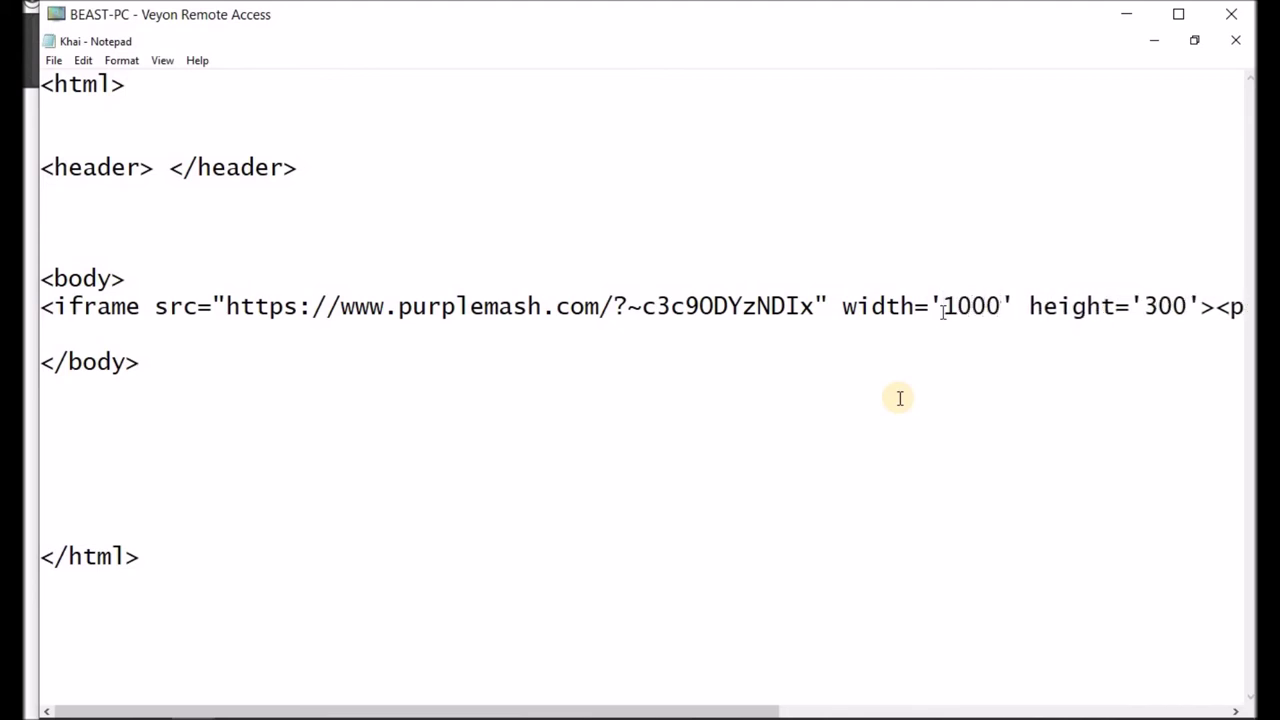
Change the iframe height from 300 to 600.
drag(1190, 304, 1160, 308)
key(shift+End)
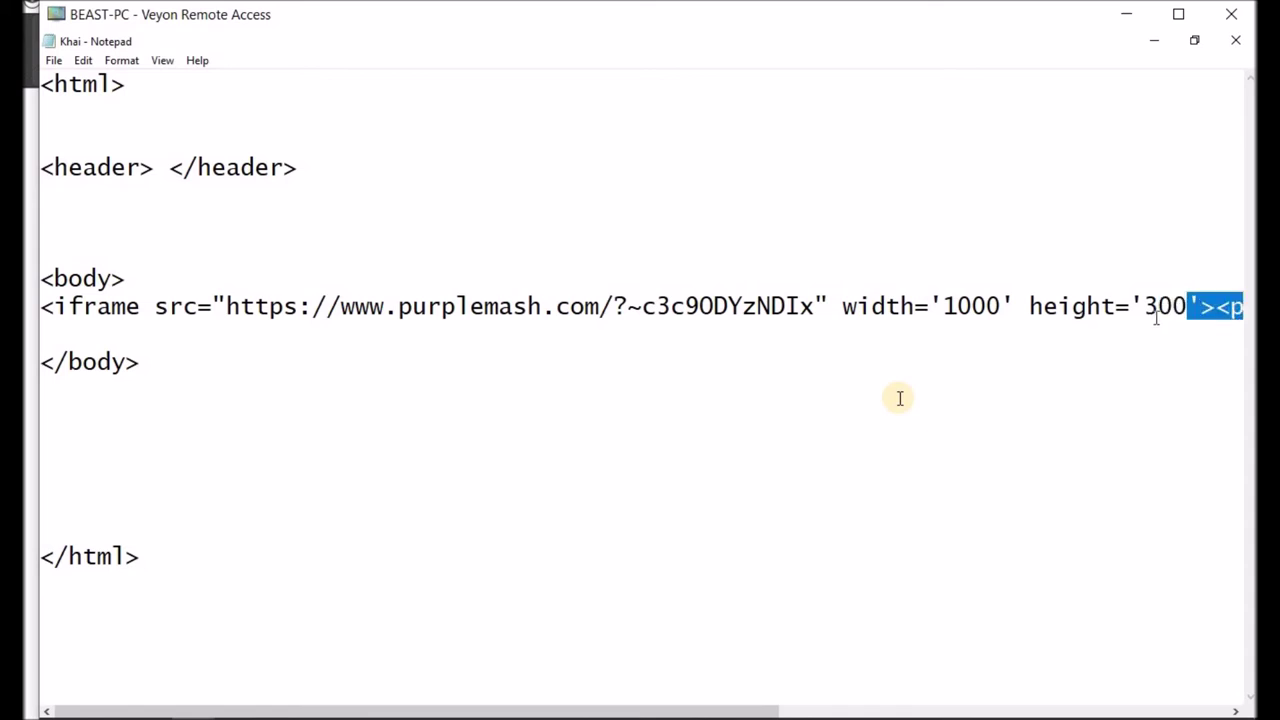
click(1176, 367)
drag(1188, 306, 1149, 310)
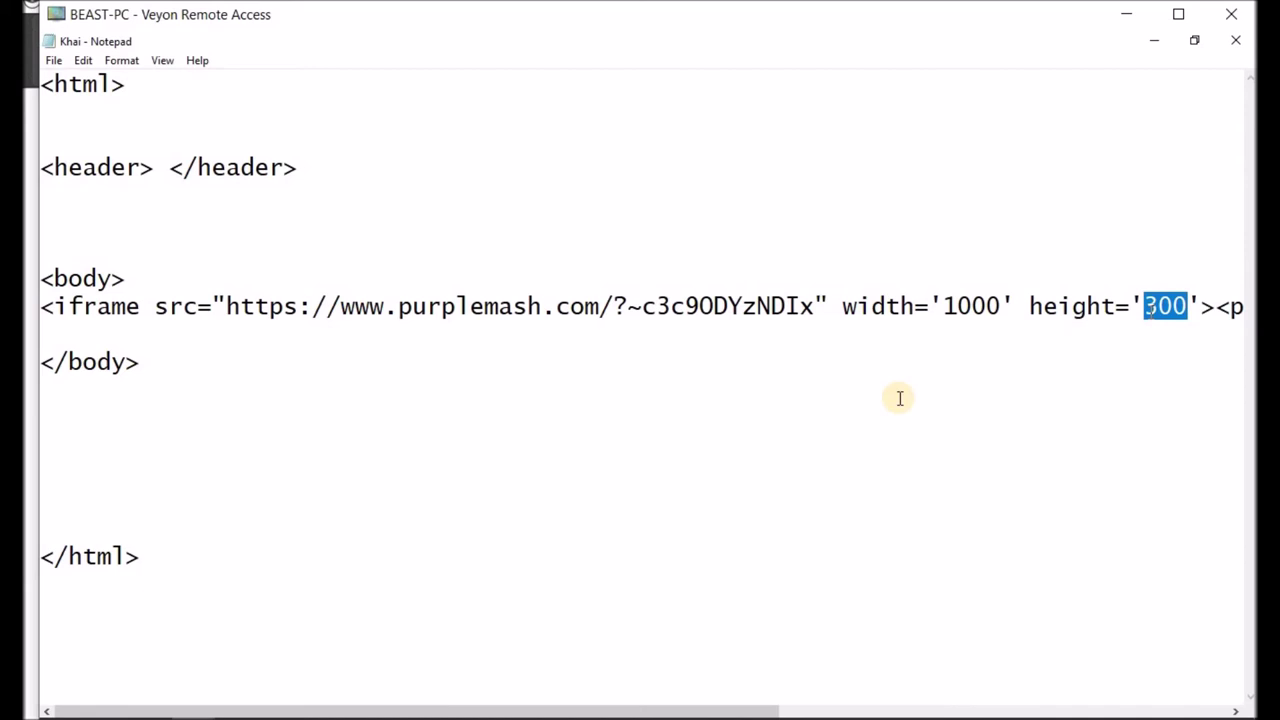
key(BackSpace)
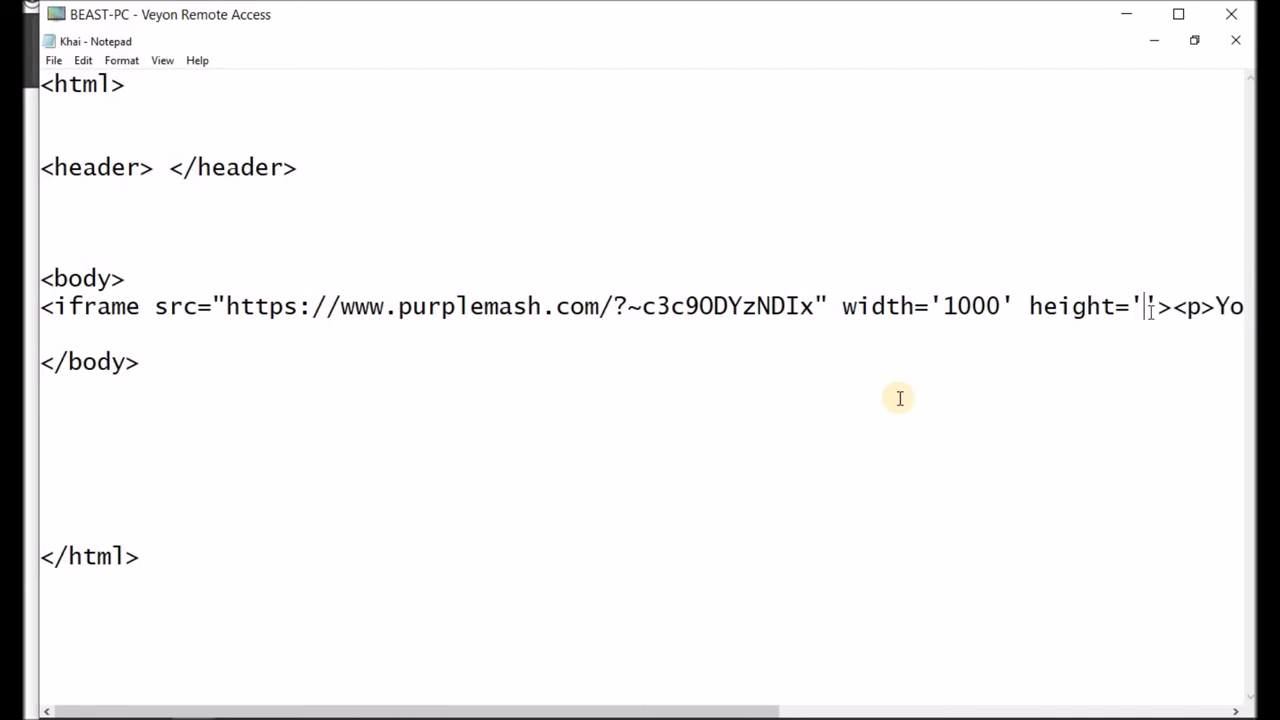
text(60)
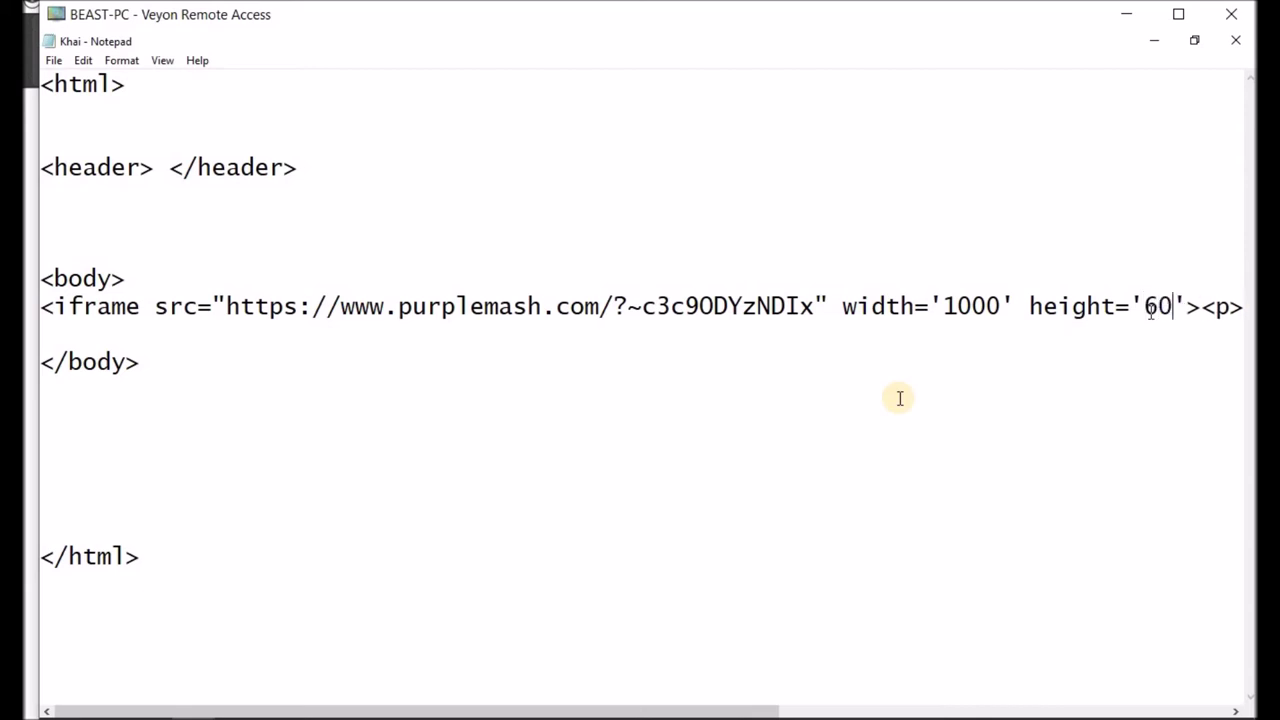
text(0)
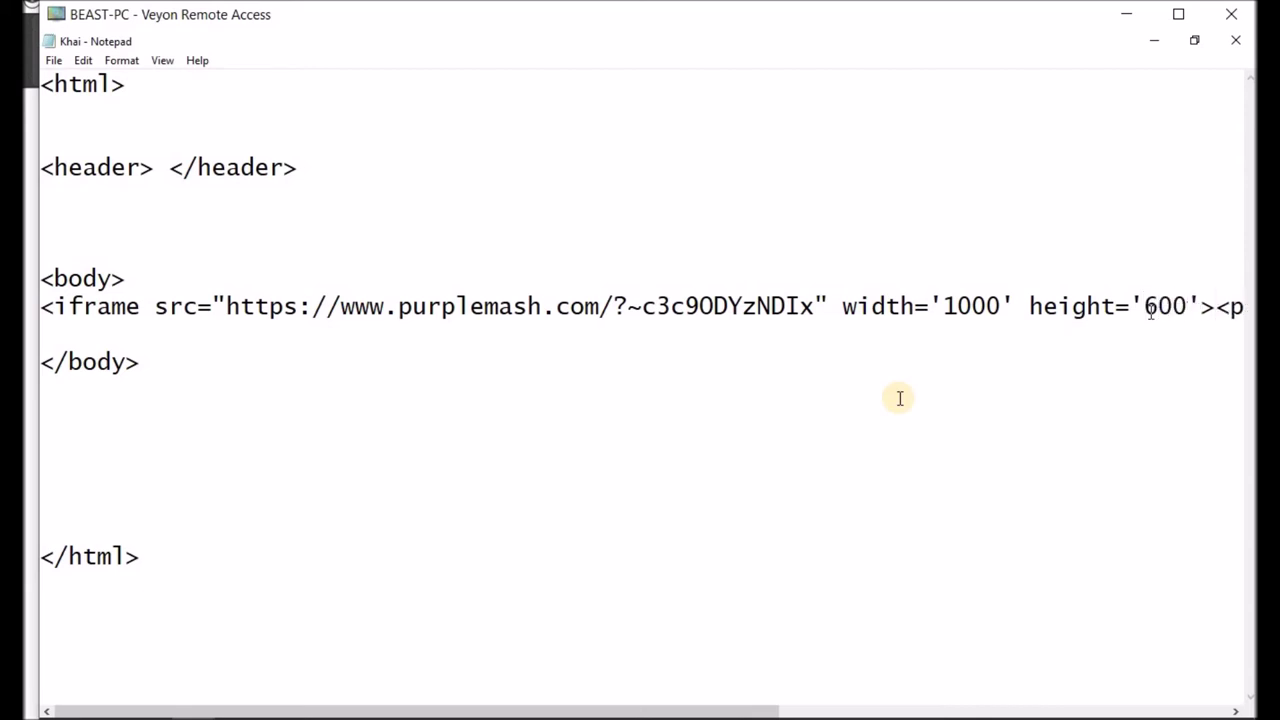
click(697, 134)
Save the edited Khai.htm with File > Save and minimize Notepad.
click(56, 62)
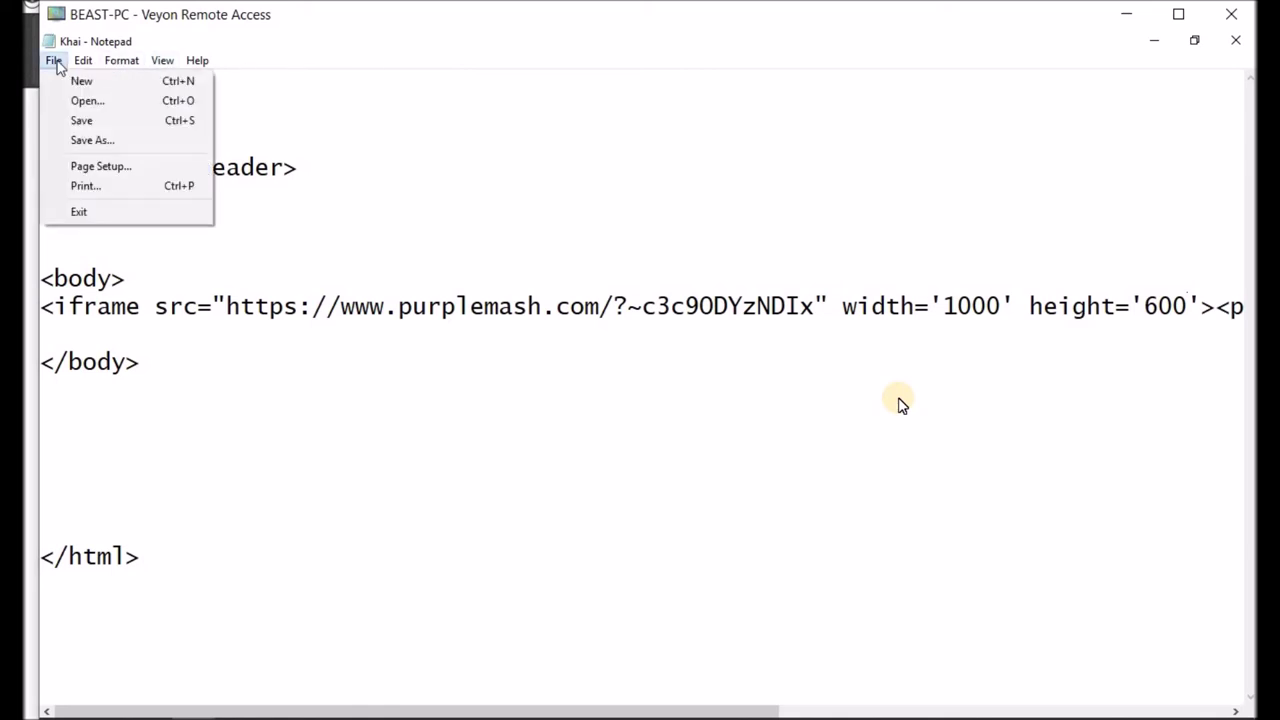
click(86, 120)
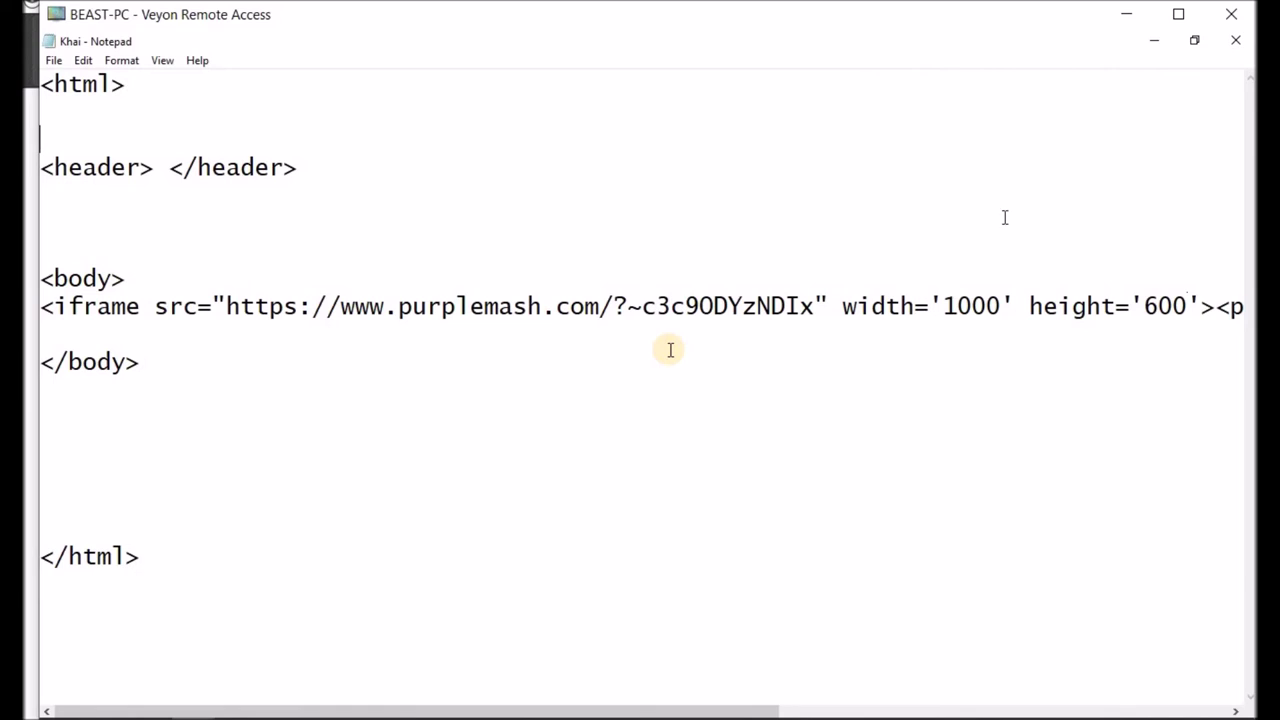
click(1154, 42)
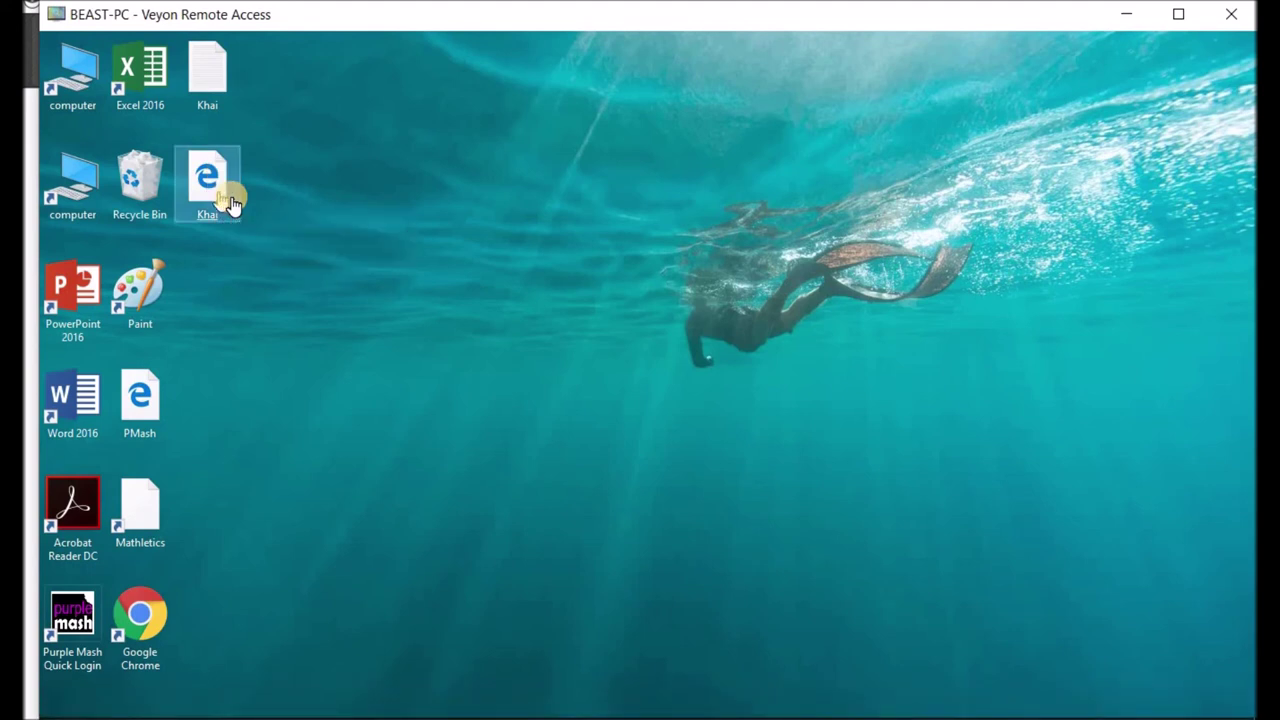
View the Khai.htm page in the browser from its desktop icon.
double_click(229, 203)
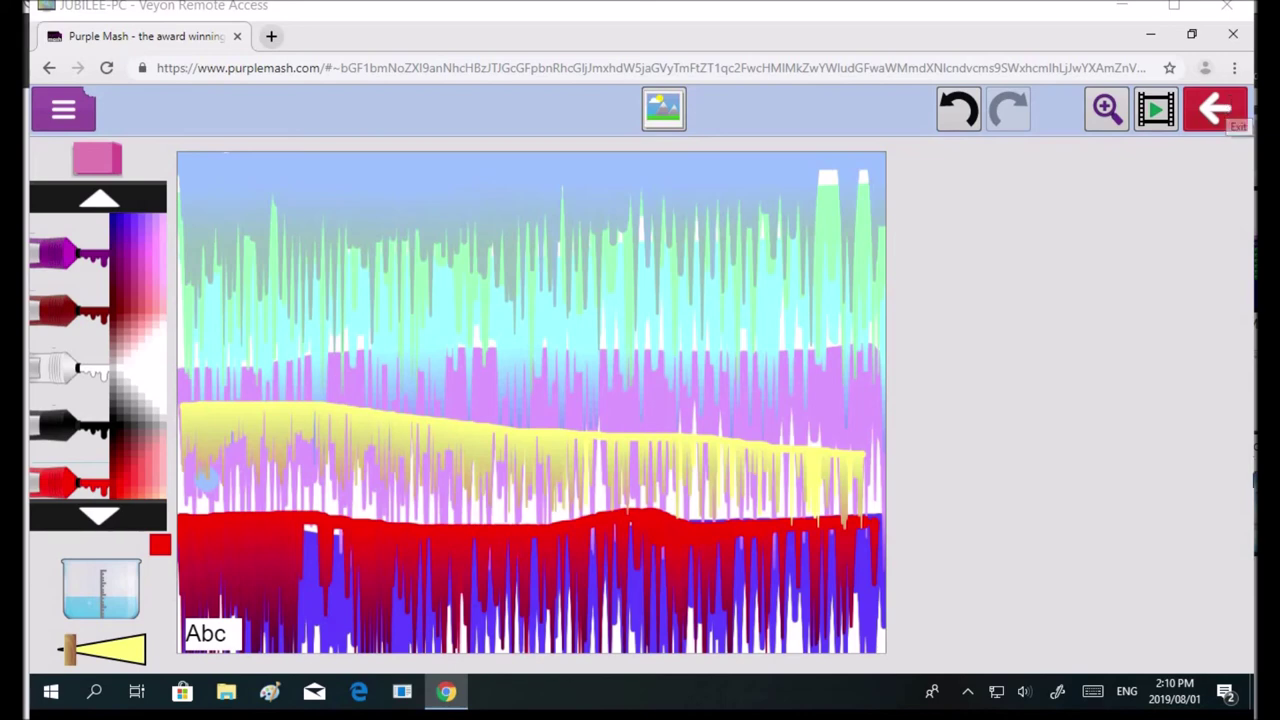
Save the painting over its existing My Work file, then reopen it from My Work.
click(1210, 112)
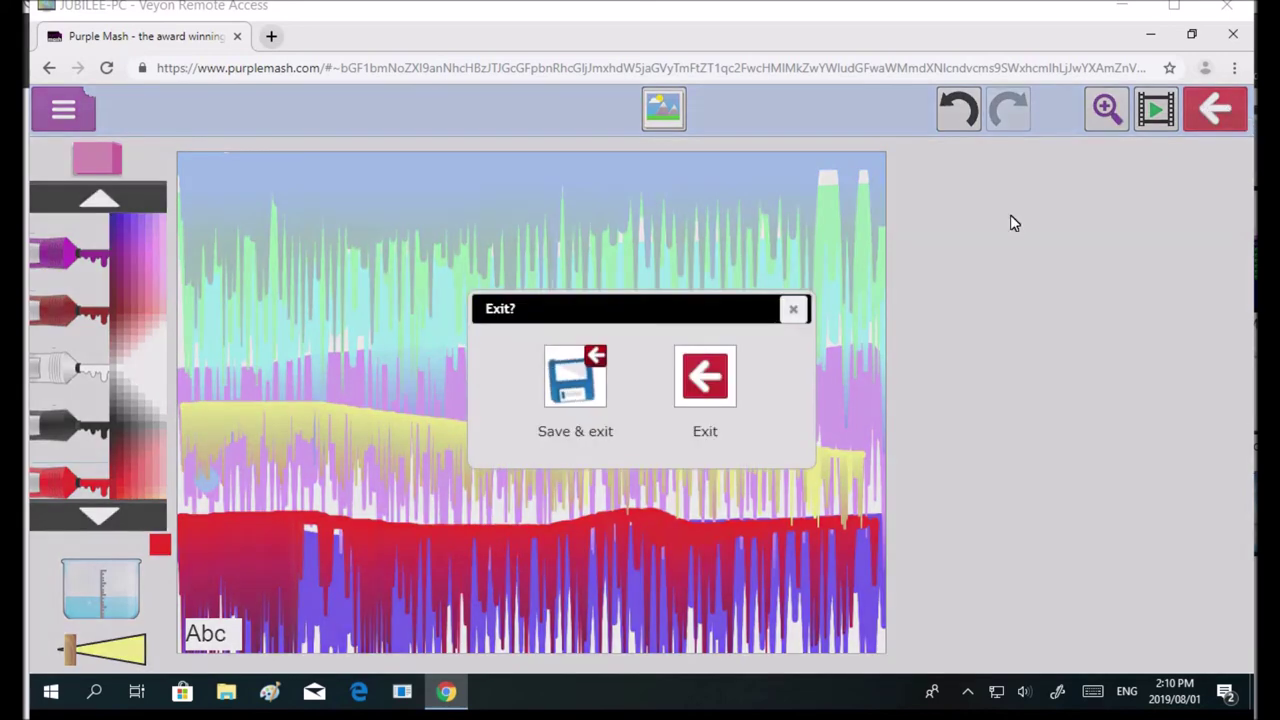
click(580, 373)
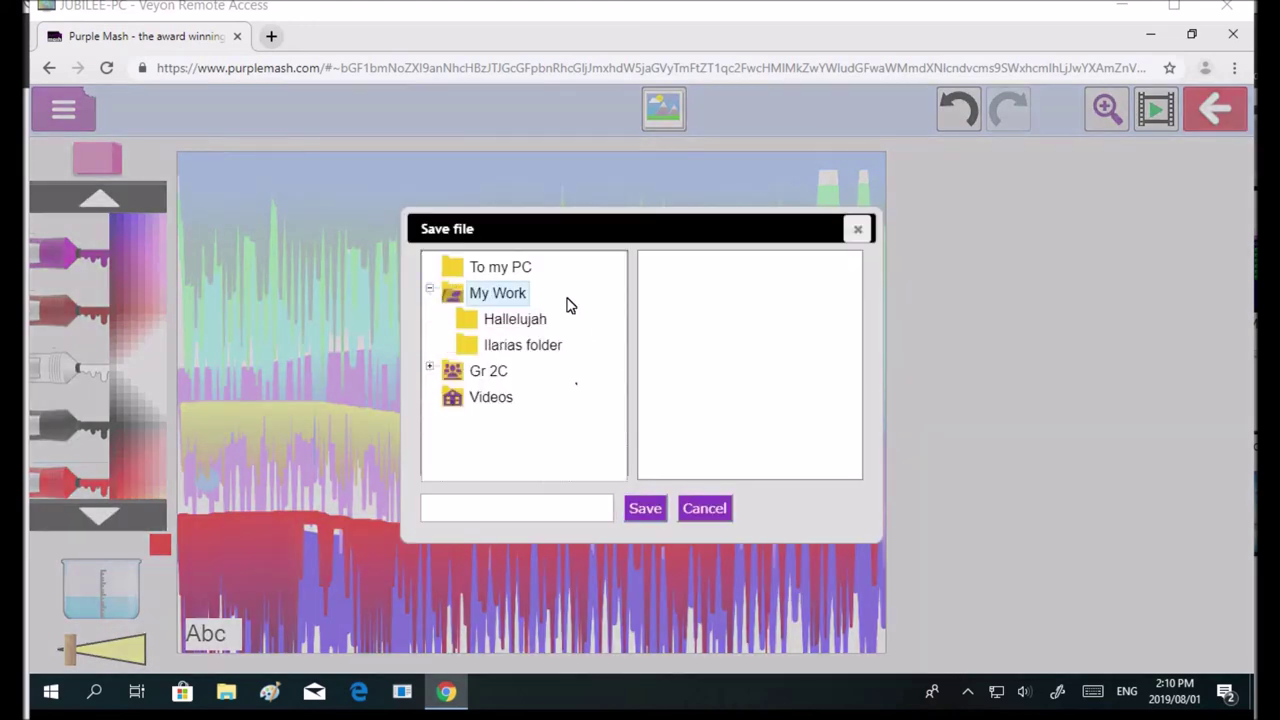
click(645, 508)
click(554, 416)
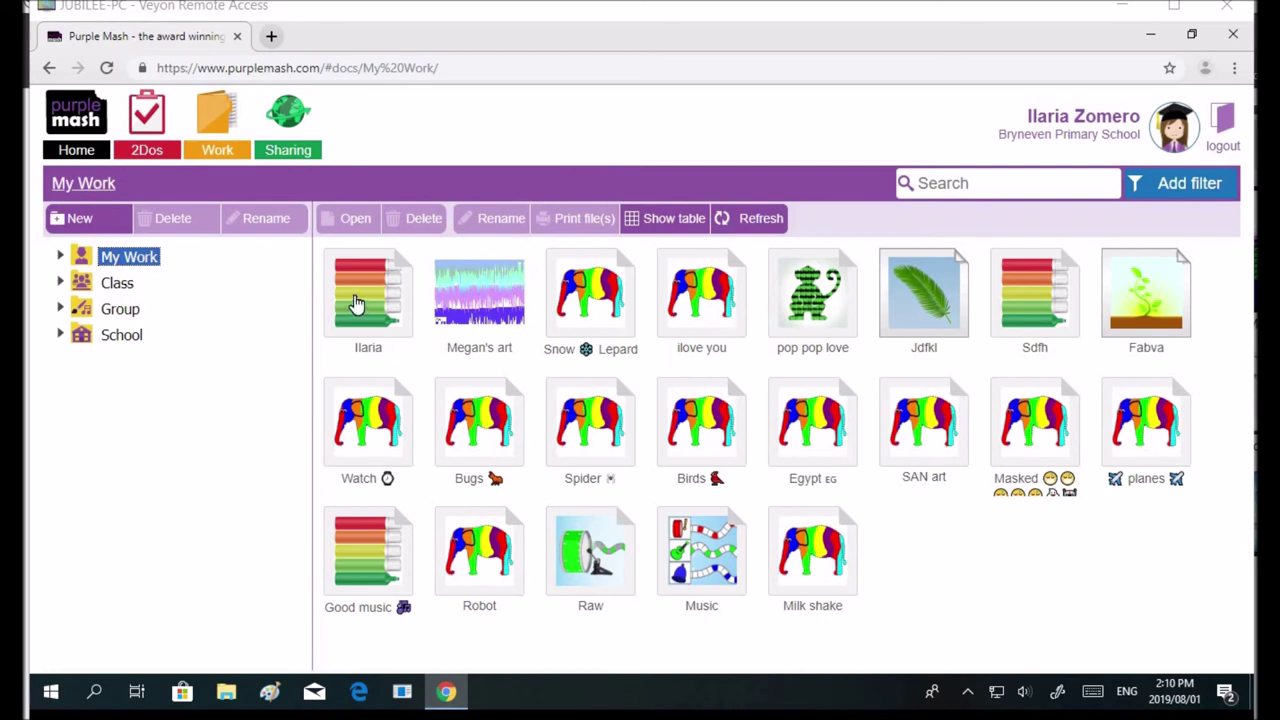
click(366, 299)
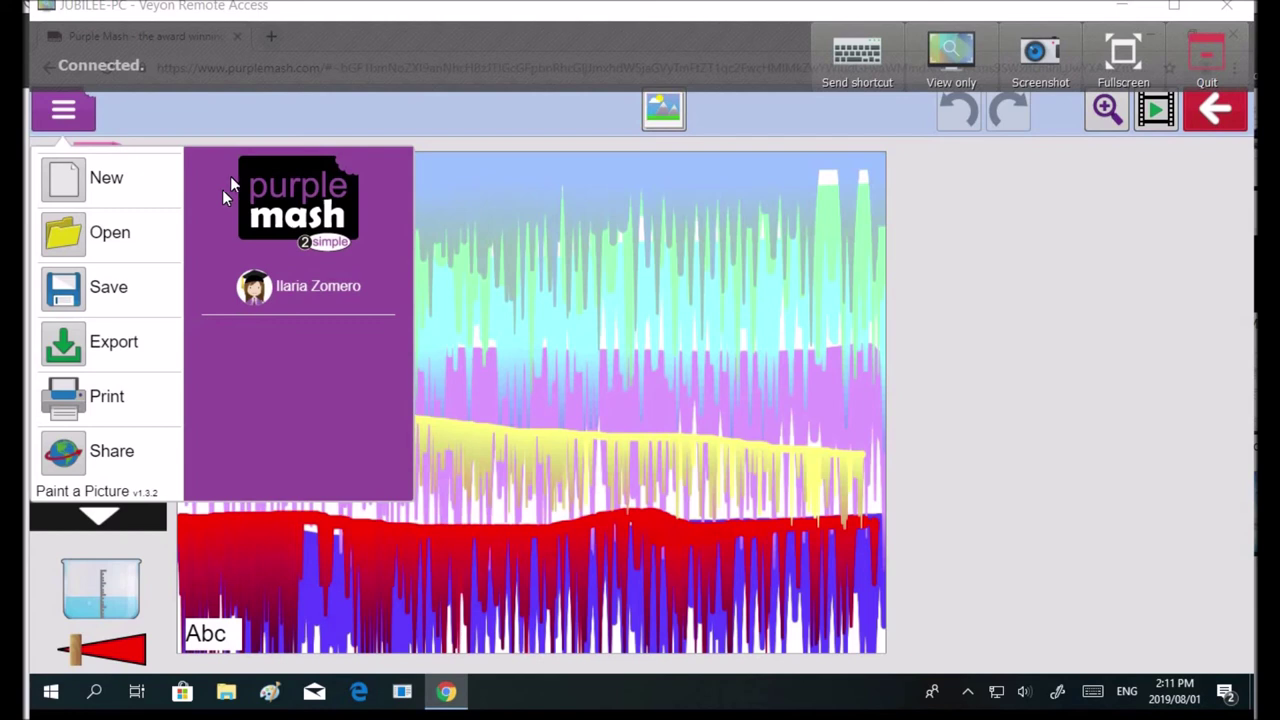
Turn on sharing for the painting and display its 500×300 iframe code on the Embed tab.
click(93, 467)
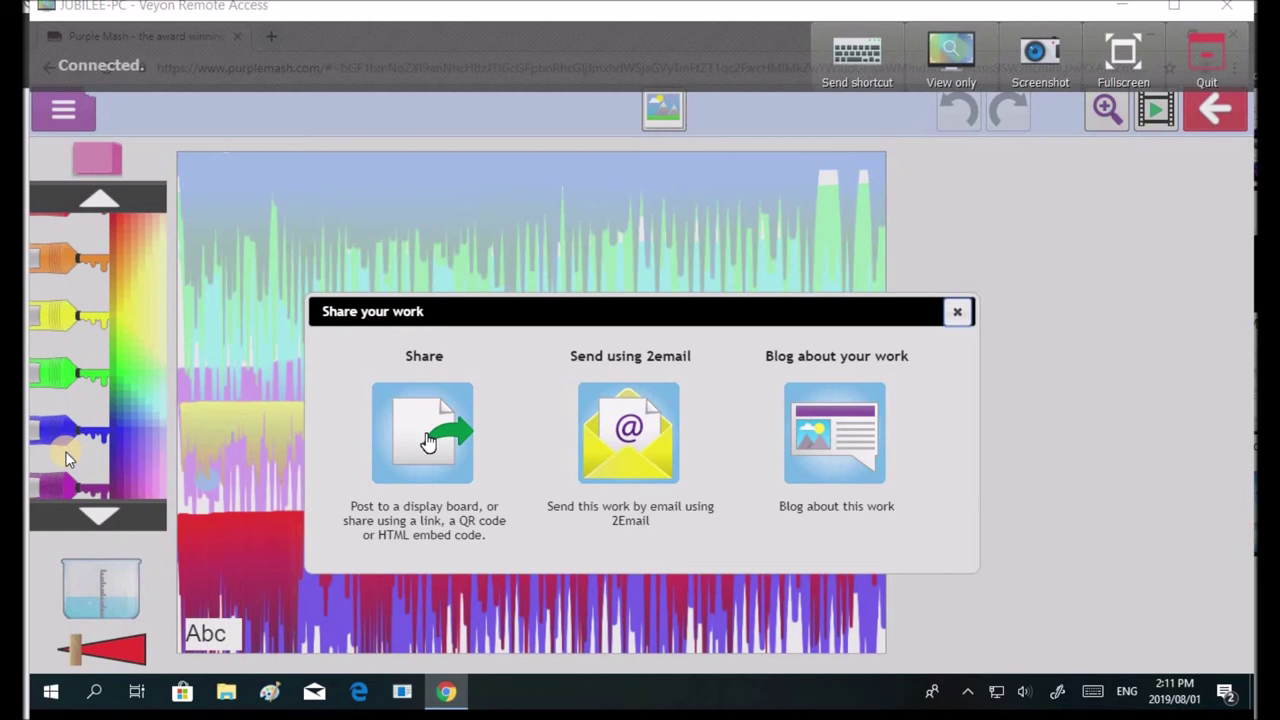
click(428, 442)
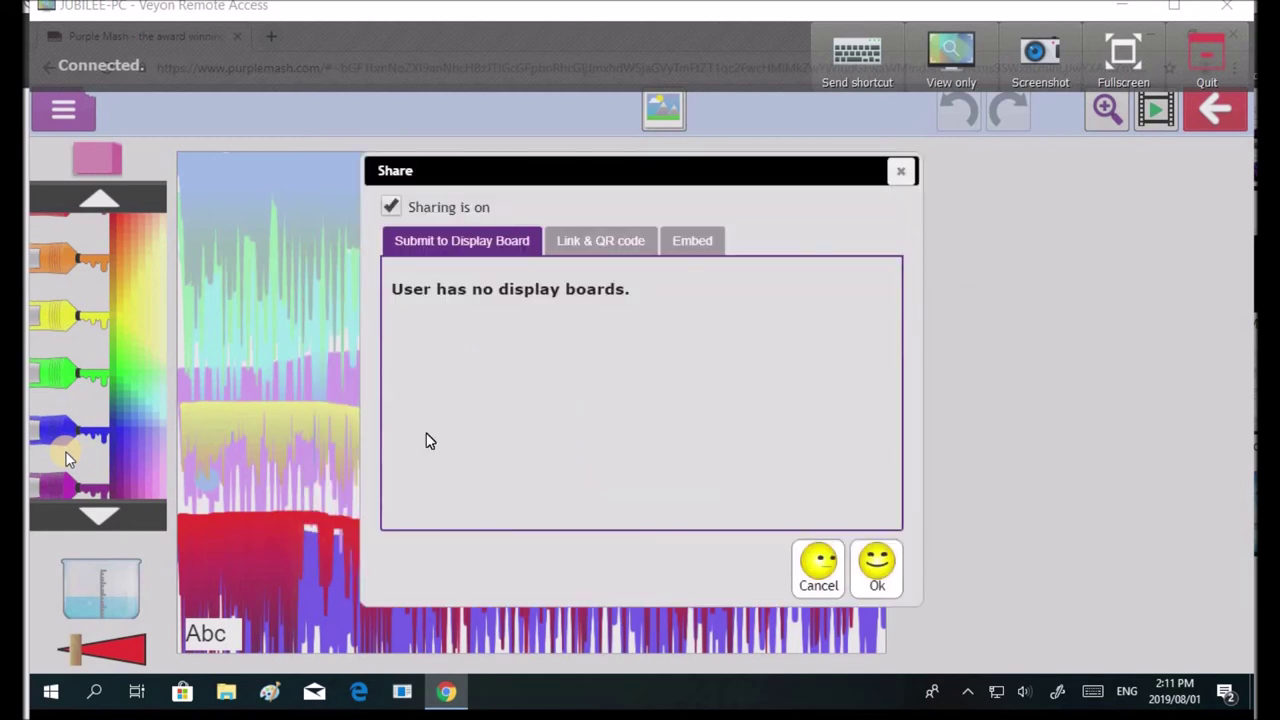
click(686, 243)
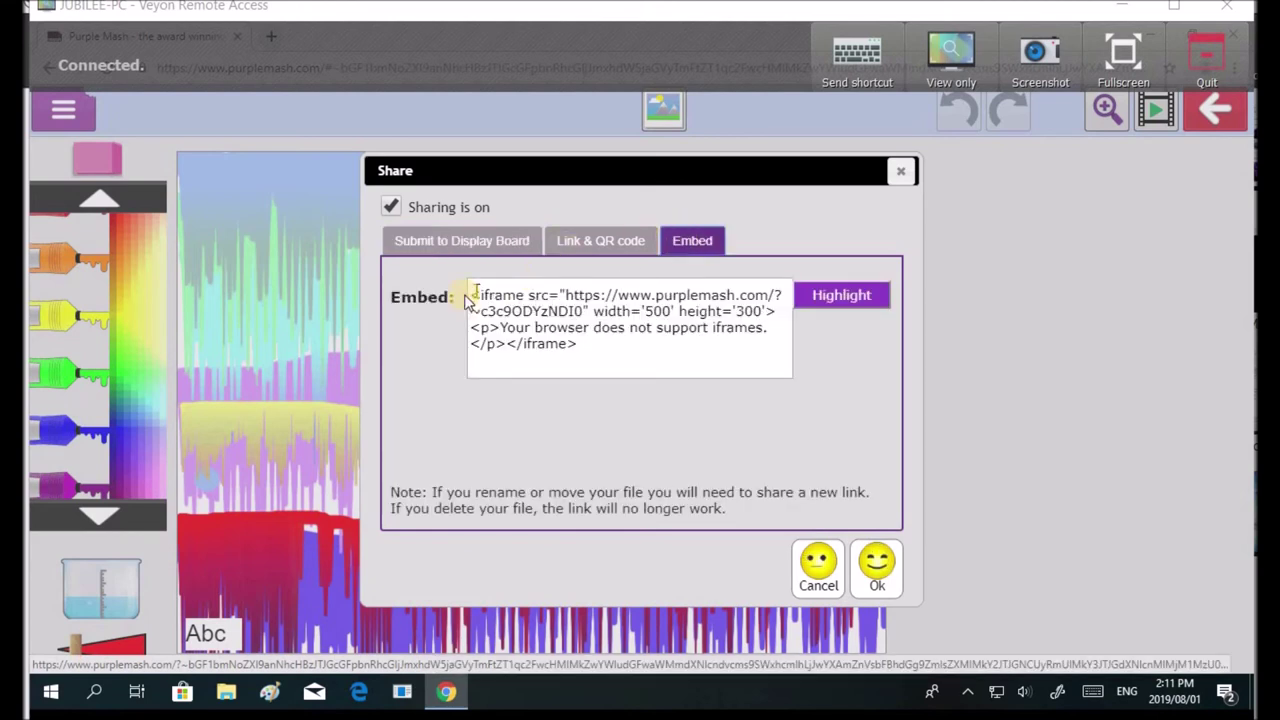
Select and copy the painting's iframe embed code, then close the Share window with Ok.
drag(472, 296, 583, 356)
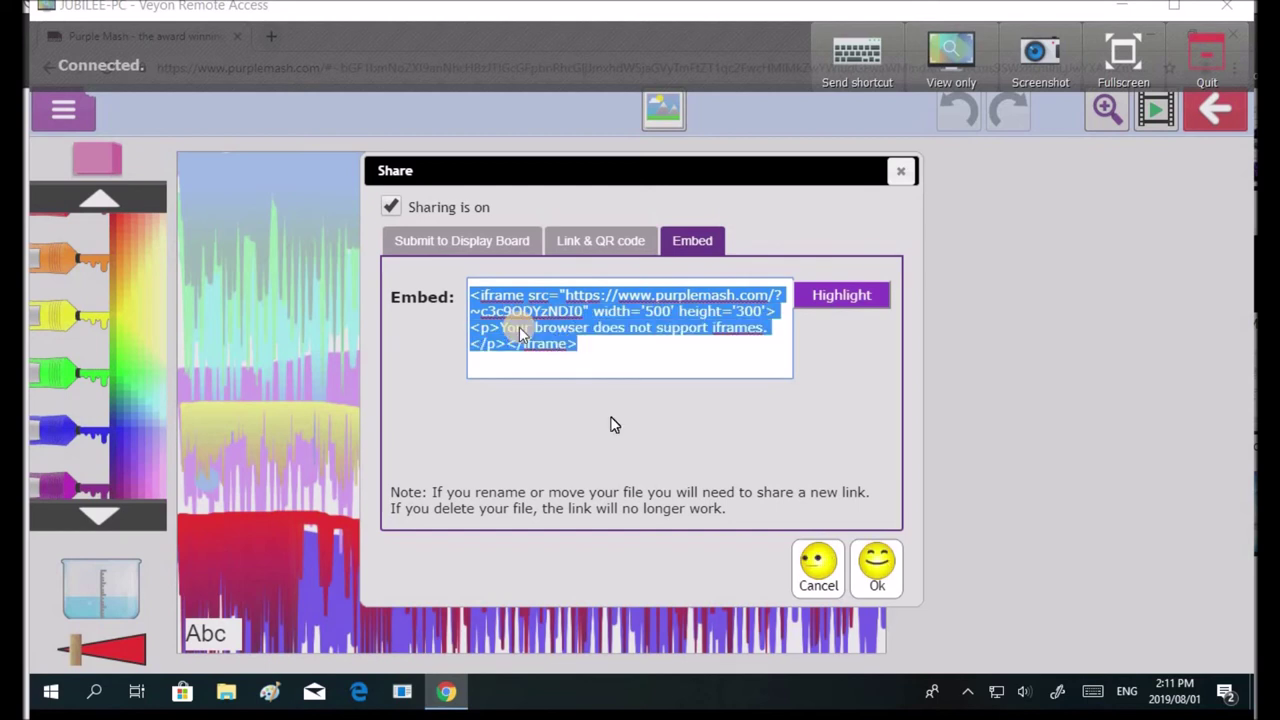
right_click(814, 303)
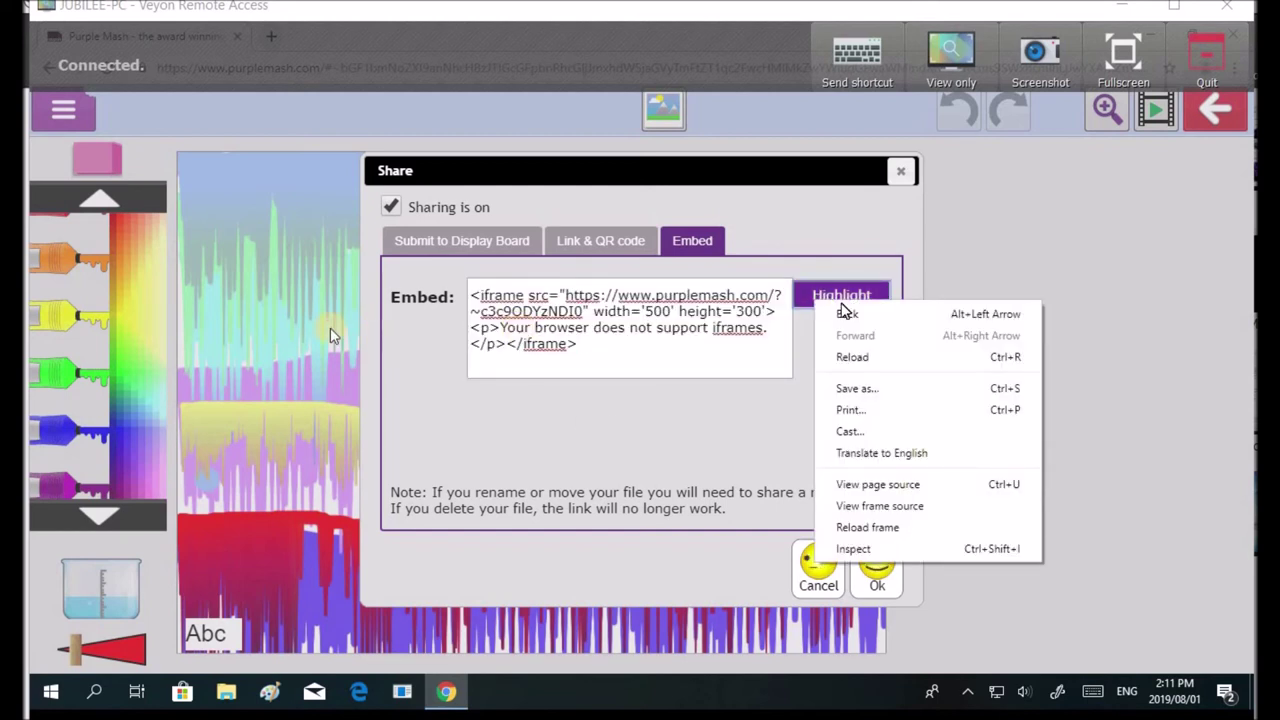
click(475, 295)
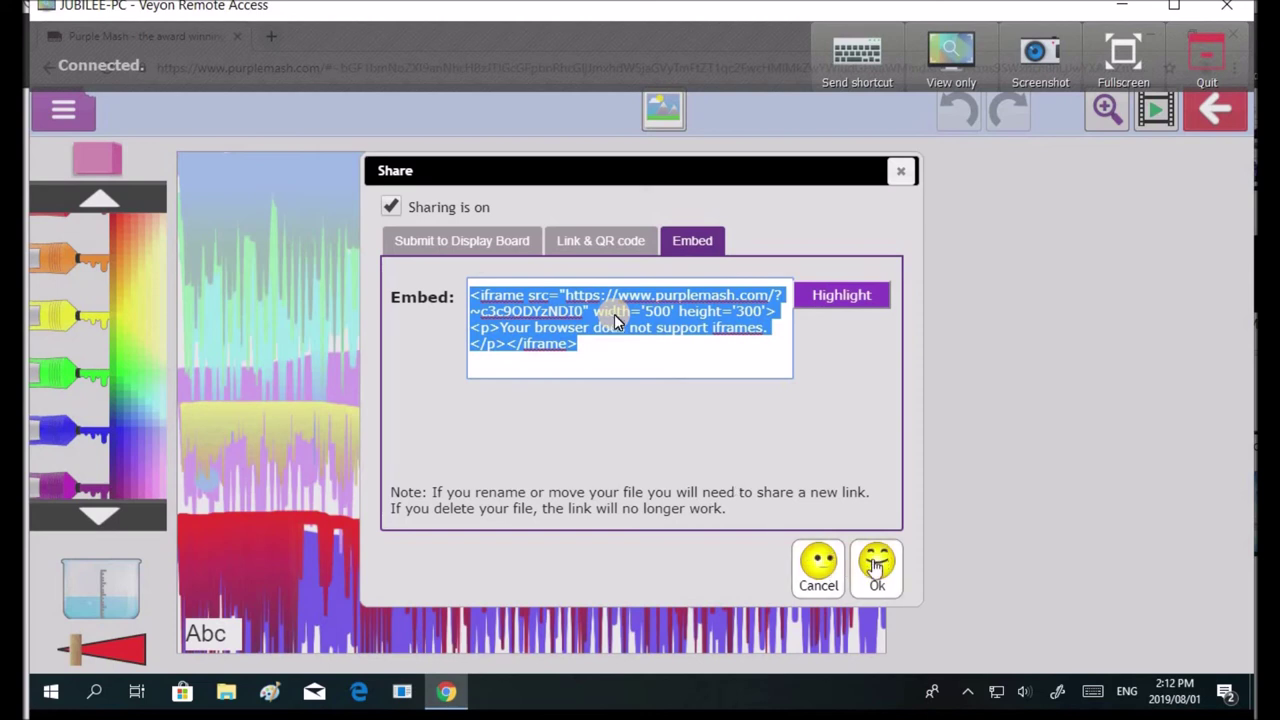
click(836, 295)
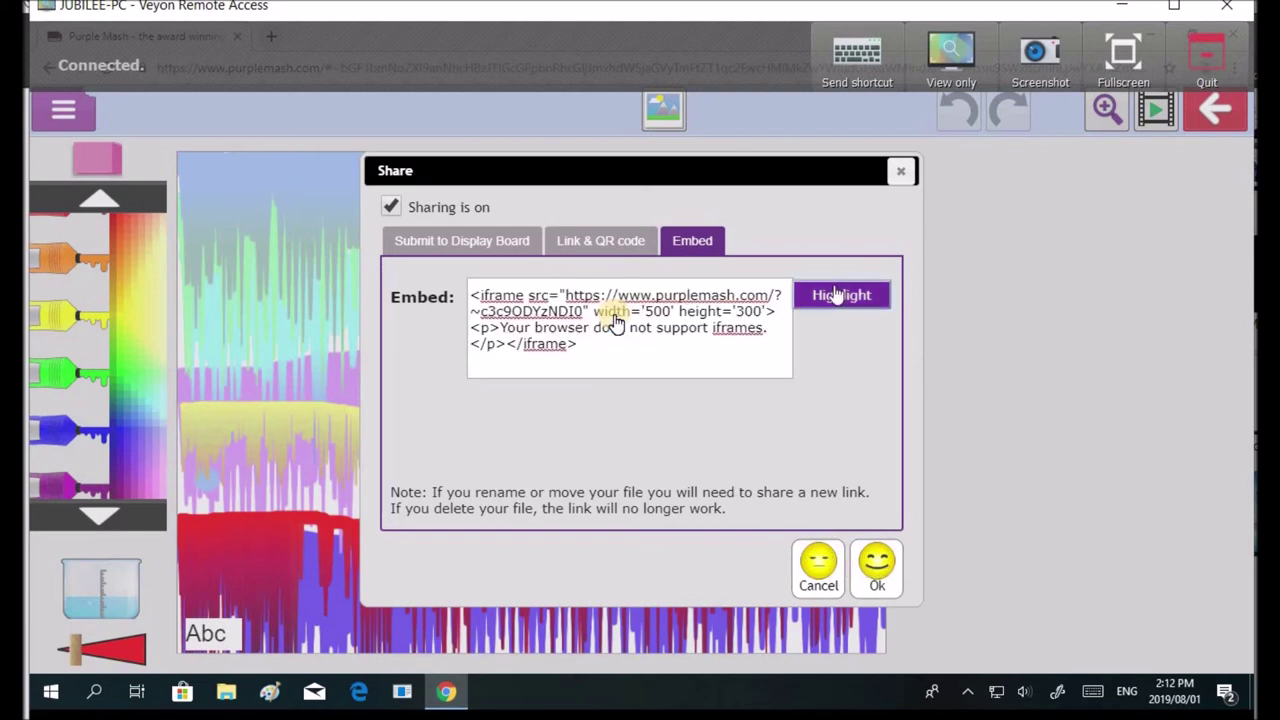
drag(485, 300, 508, 306)
right_click(502, 328)
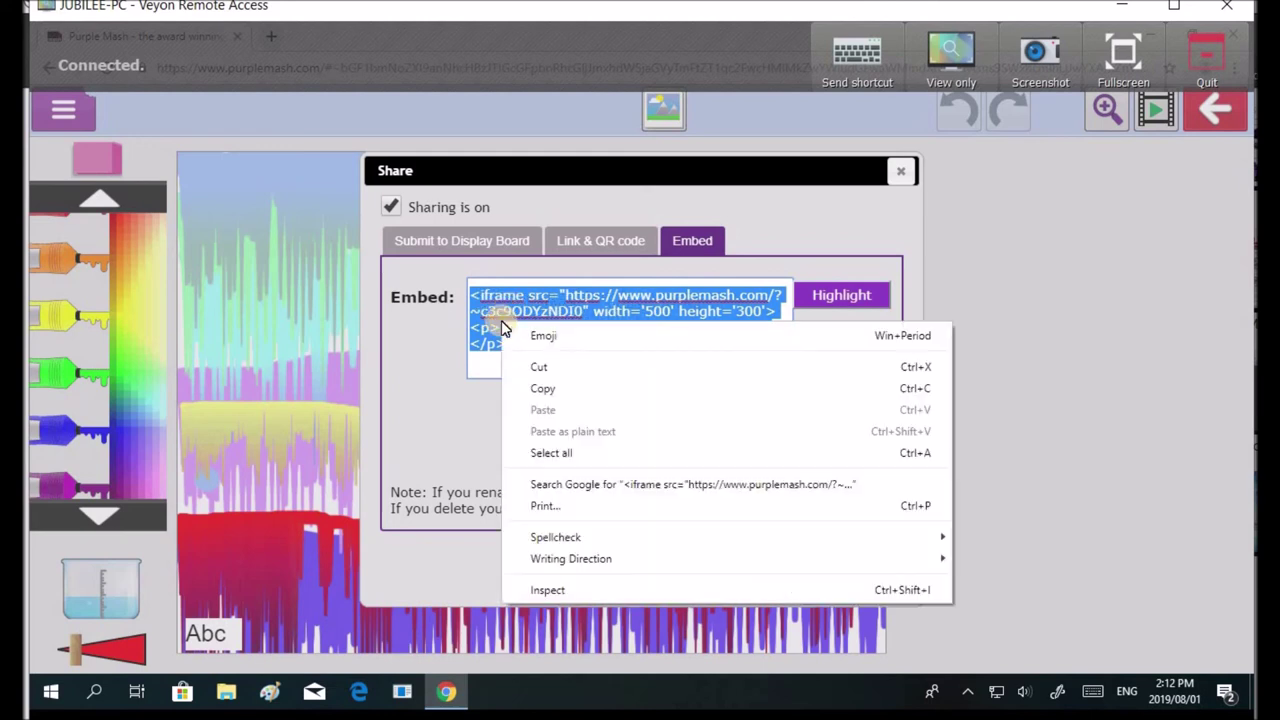
click(537, 396)
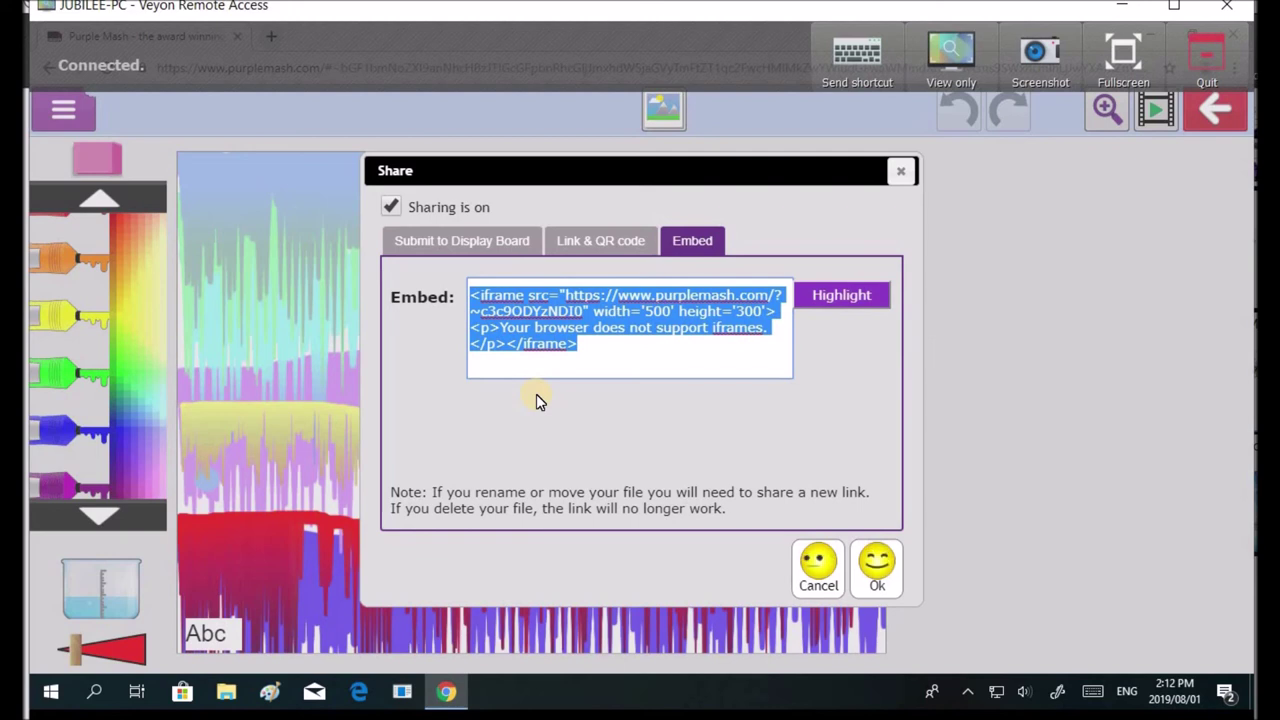
right_click(555, 315)
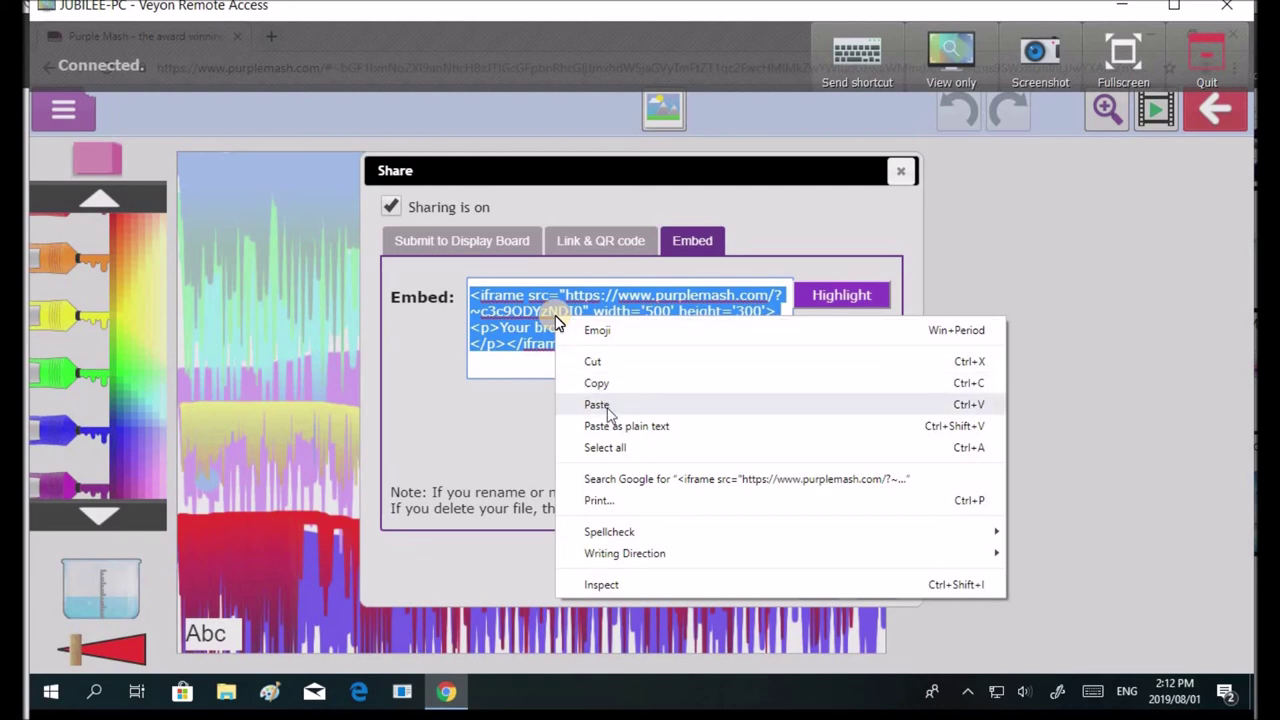
click(614, 390)
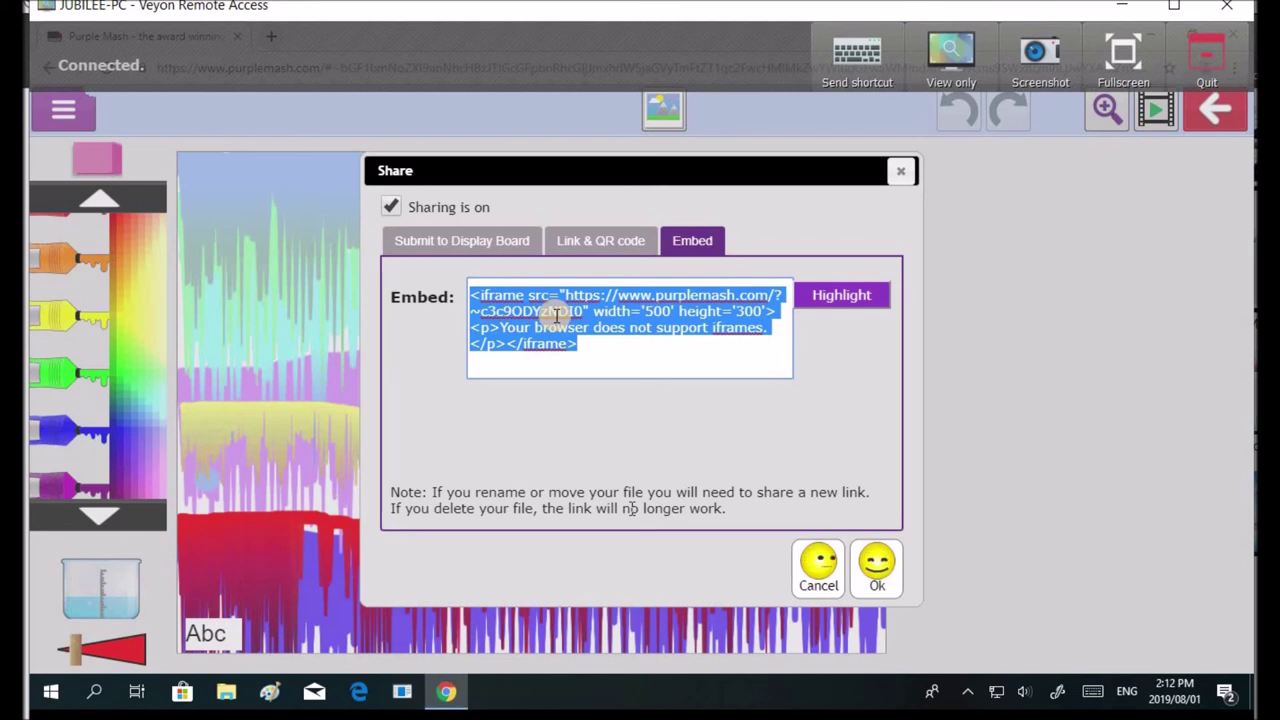
click(873, 568)
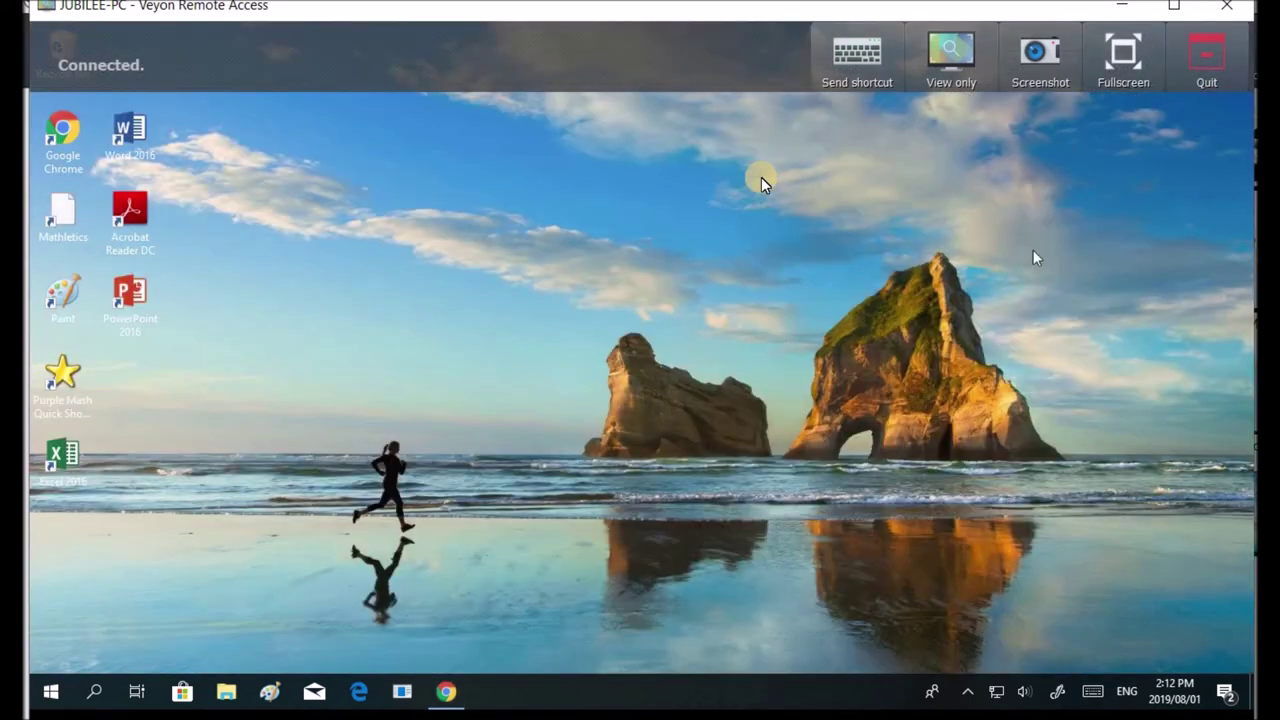
Create a new text document on the desktop and type a first name as its file name.
right_click(313, 250)
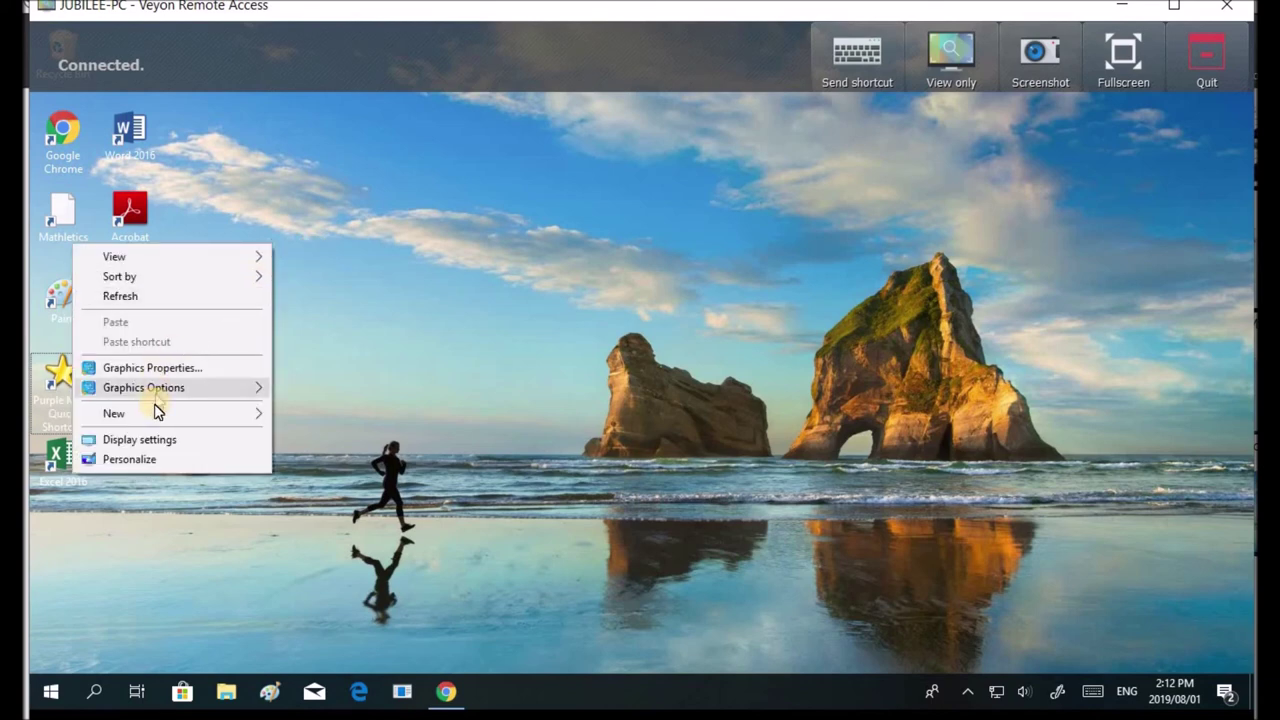
mouse_move(157, 411)
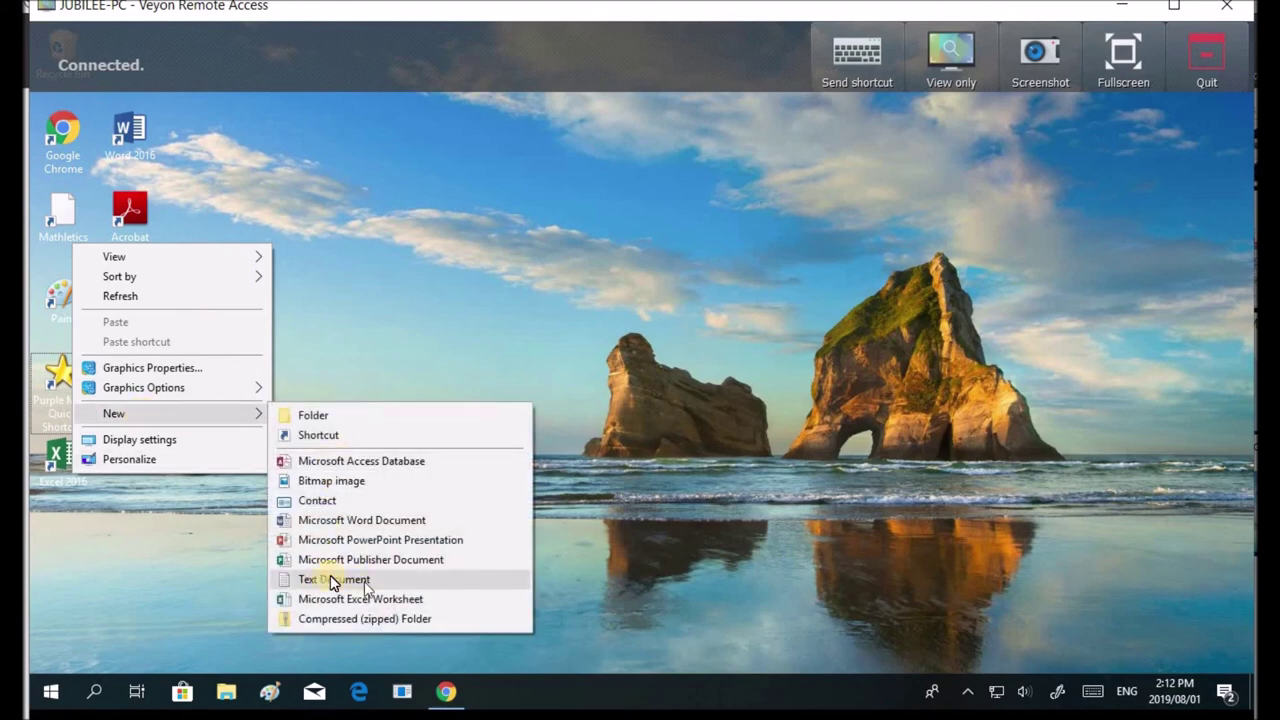
click(334, 266)
right_click(343, 263)
click(344, 268)
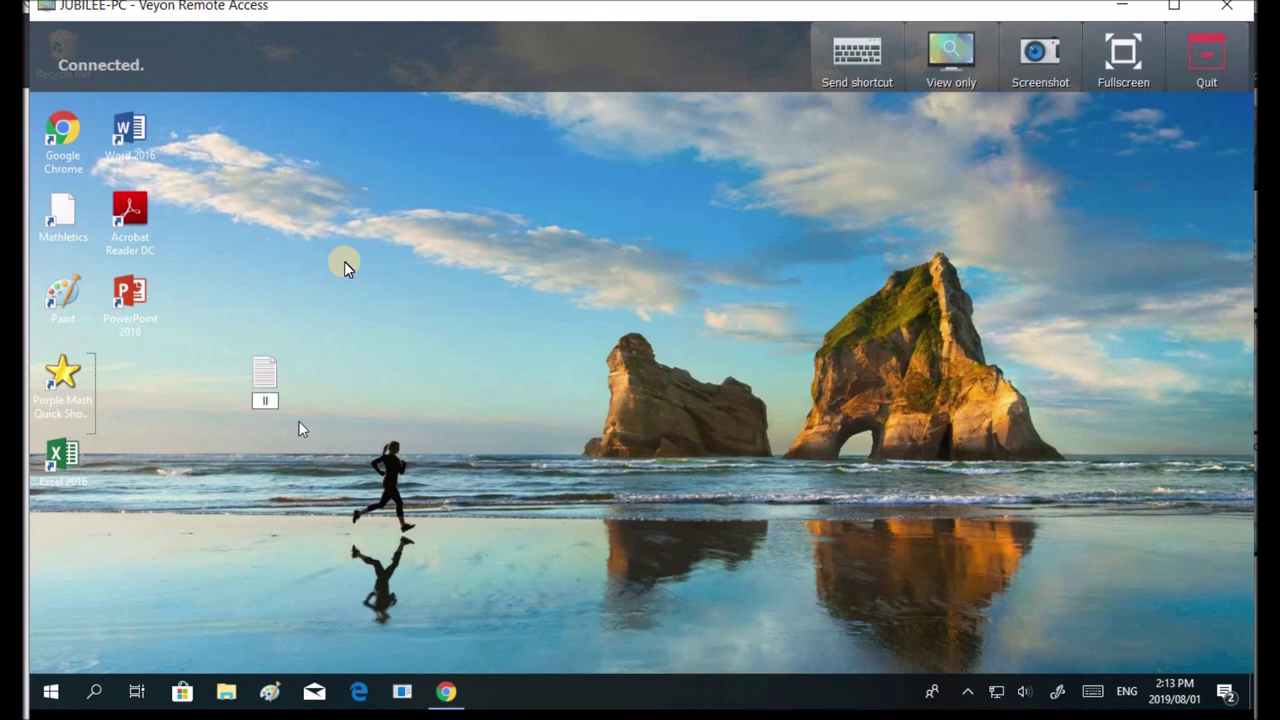
text(aria)
click(254, 402)
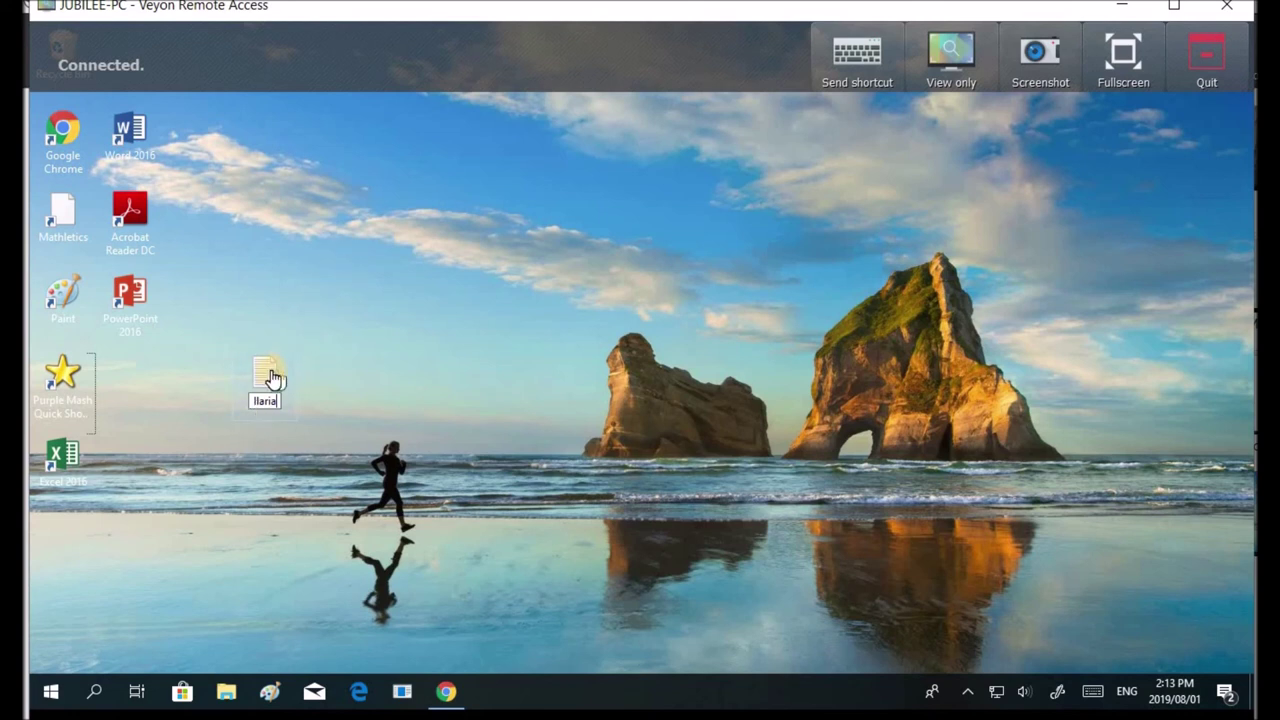
Commit the new file name, accept the extension-change warning with Yes, and open the file.
key(End)
click(345, 353)
click(715, 365)
click(715, 366)
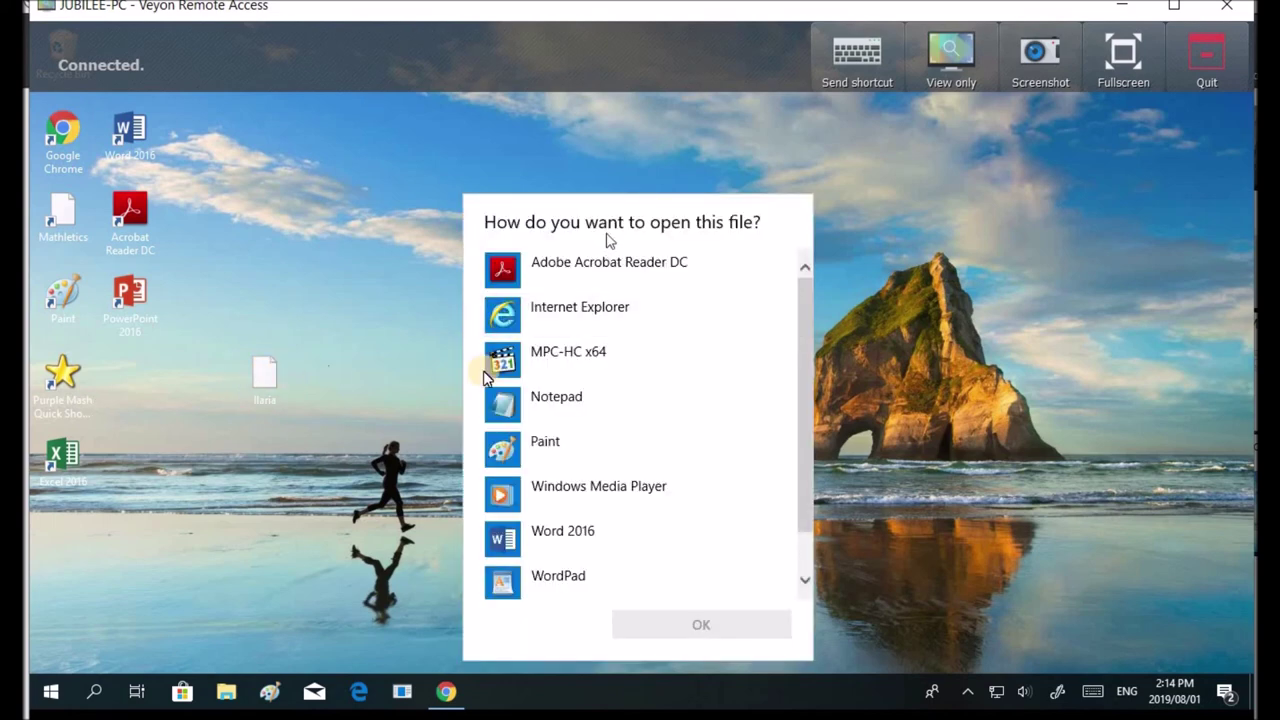
click(519, 419)
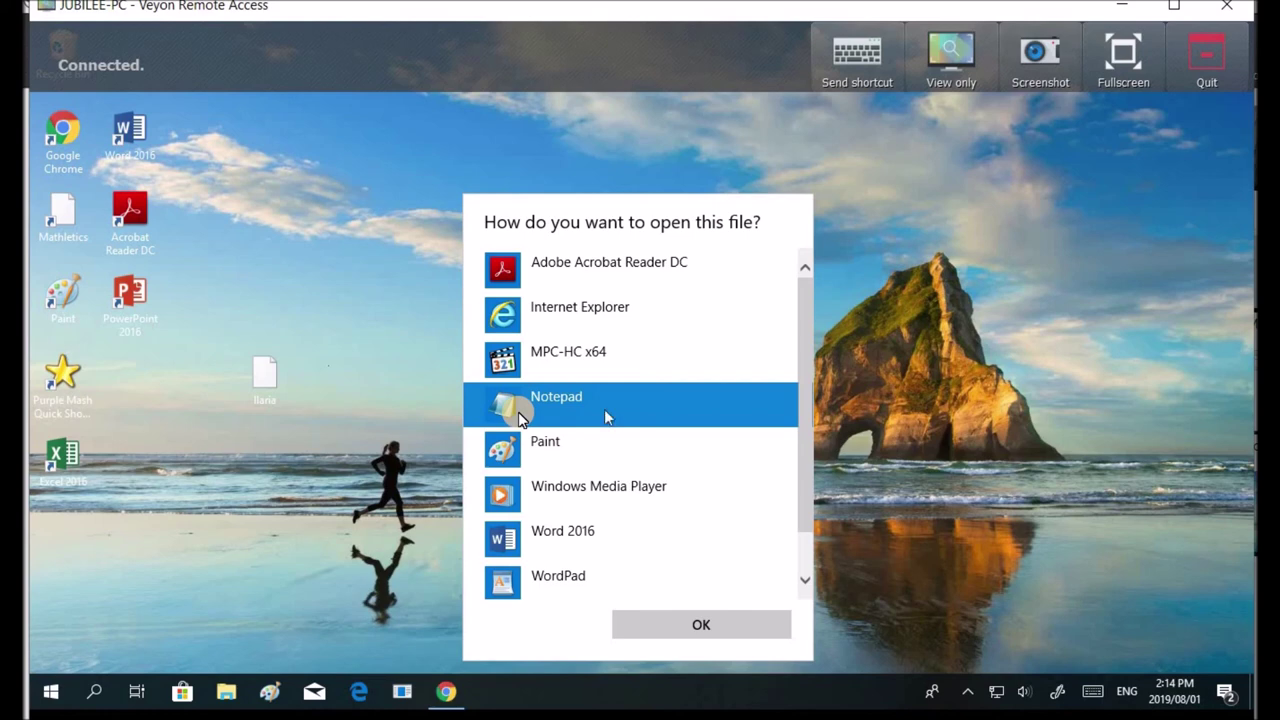
Open the renamed file in Notepad and widen its window.
click(691, 628)
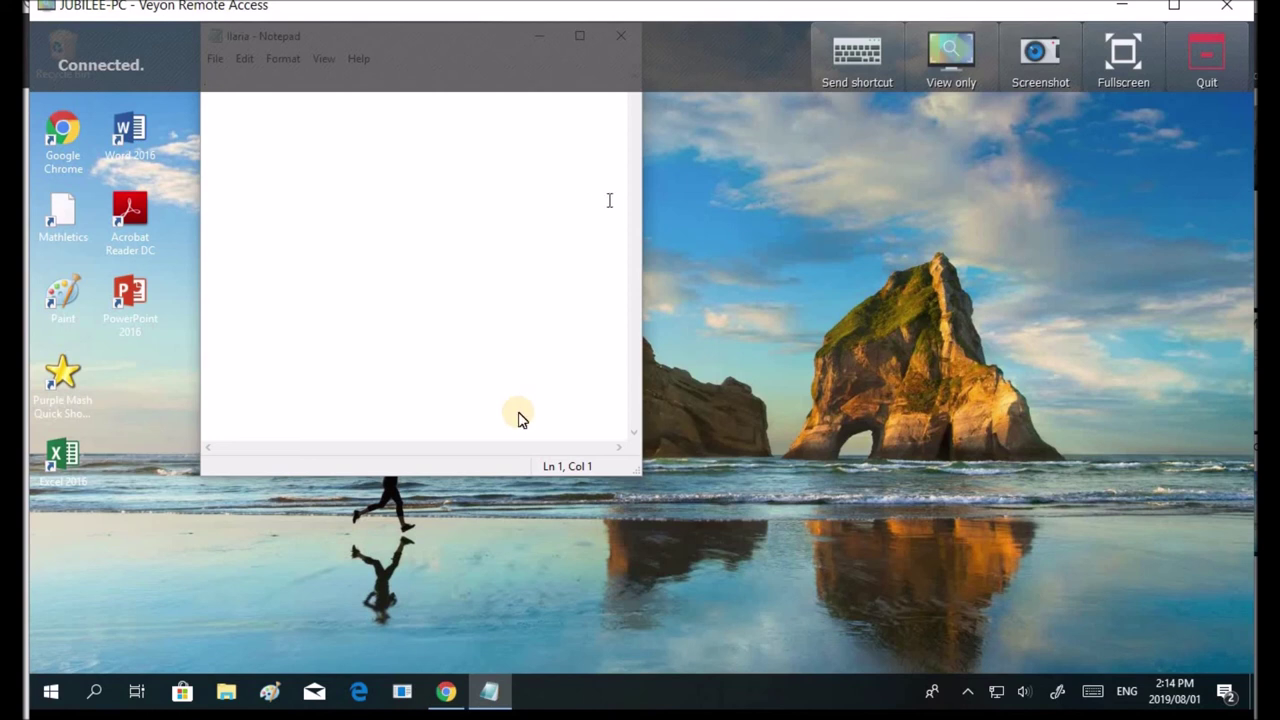
drag(640, 210, 667, 219)
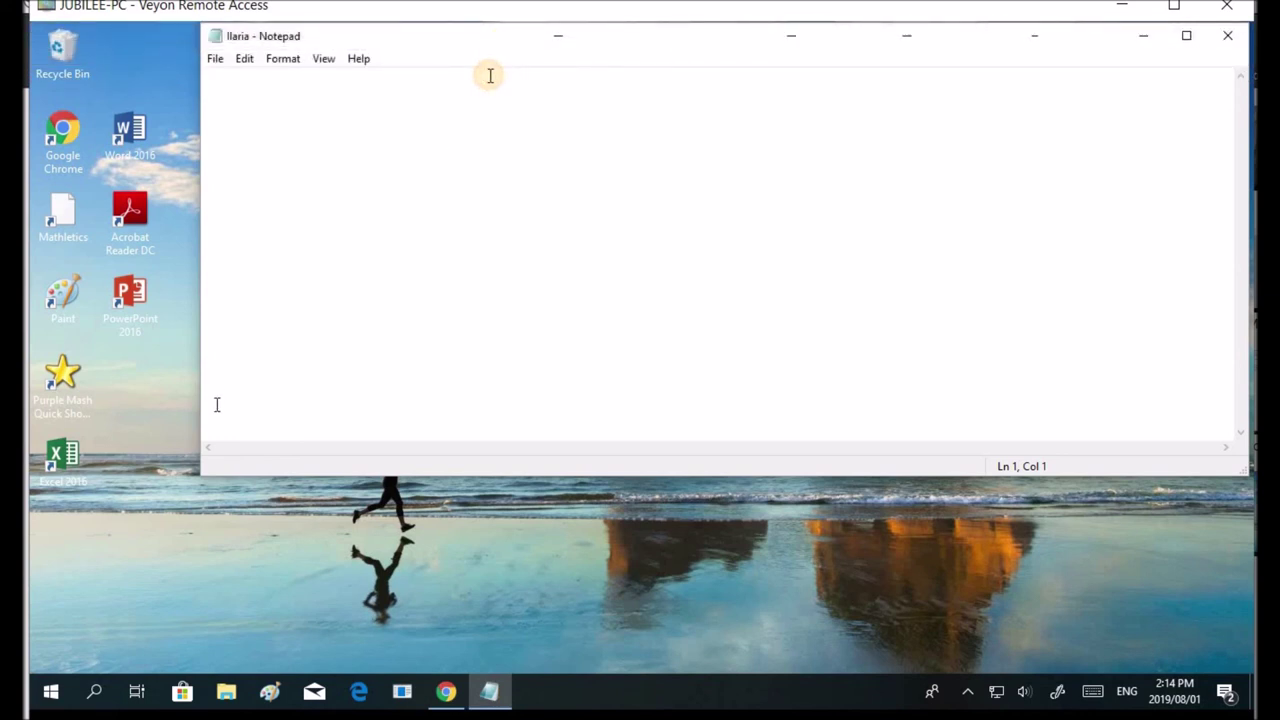
Enlarge the Notepad window and maximize it to full screen.
drag(233, 475, 229, 668)
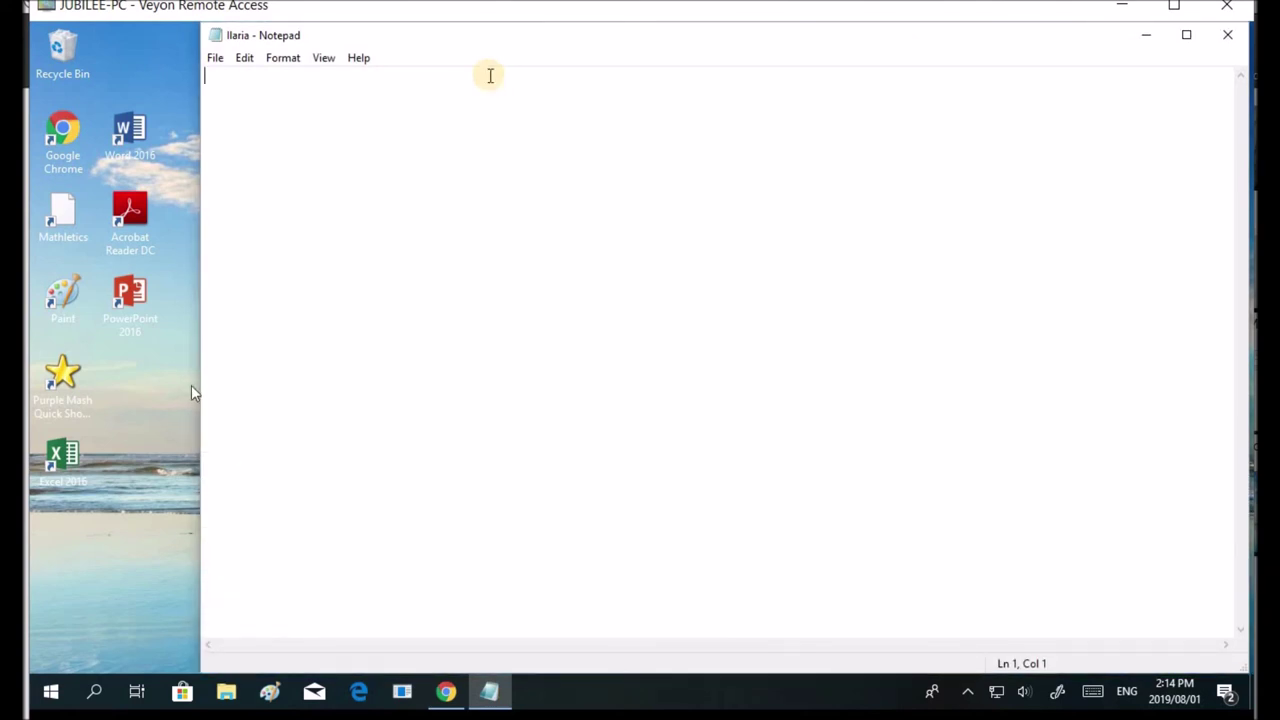
mouse_move(560, 44)
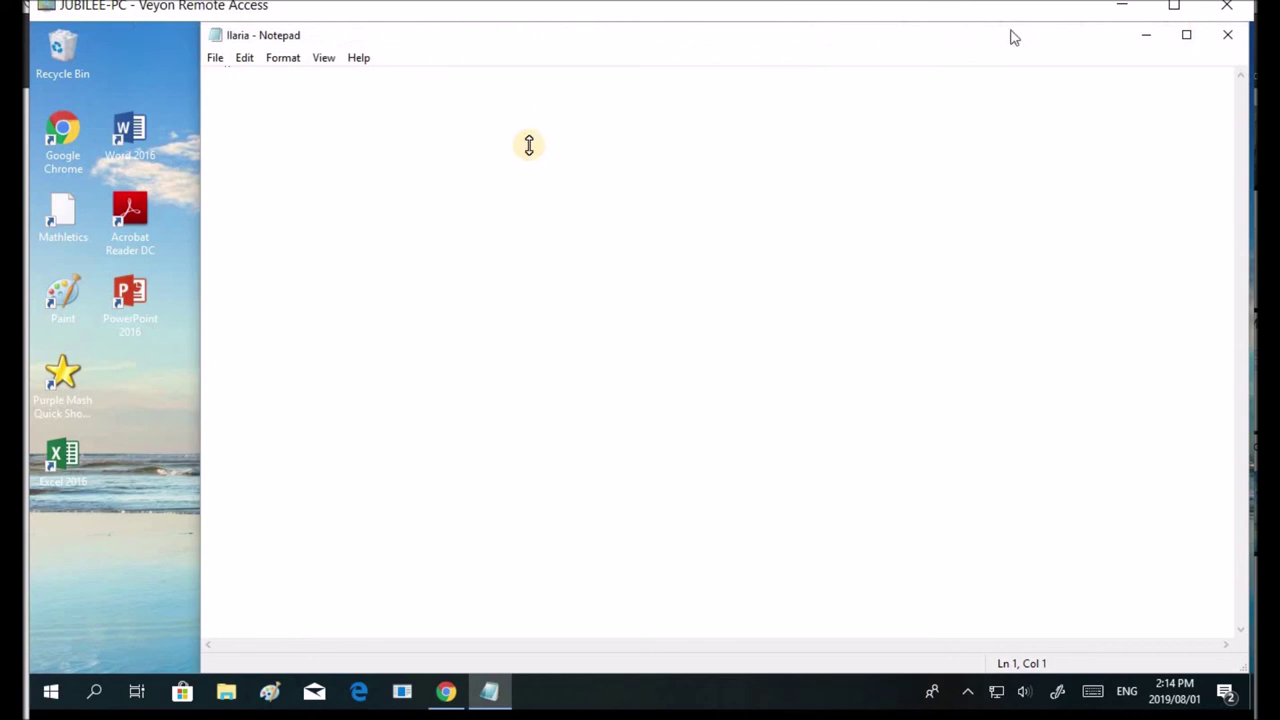
click(1186, 40)
Type <html> at the top and </html> several lines below, then open the Font settings.
text(<html)
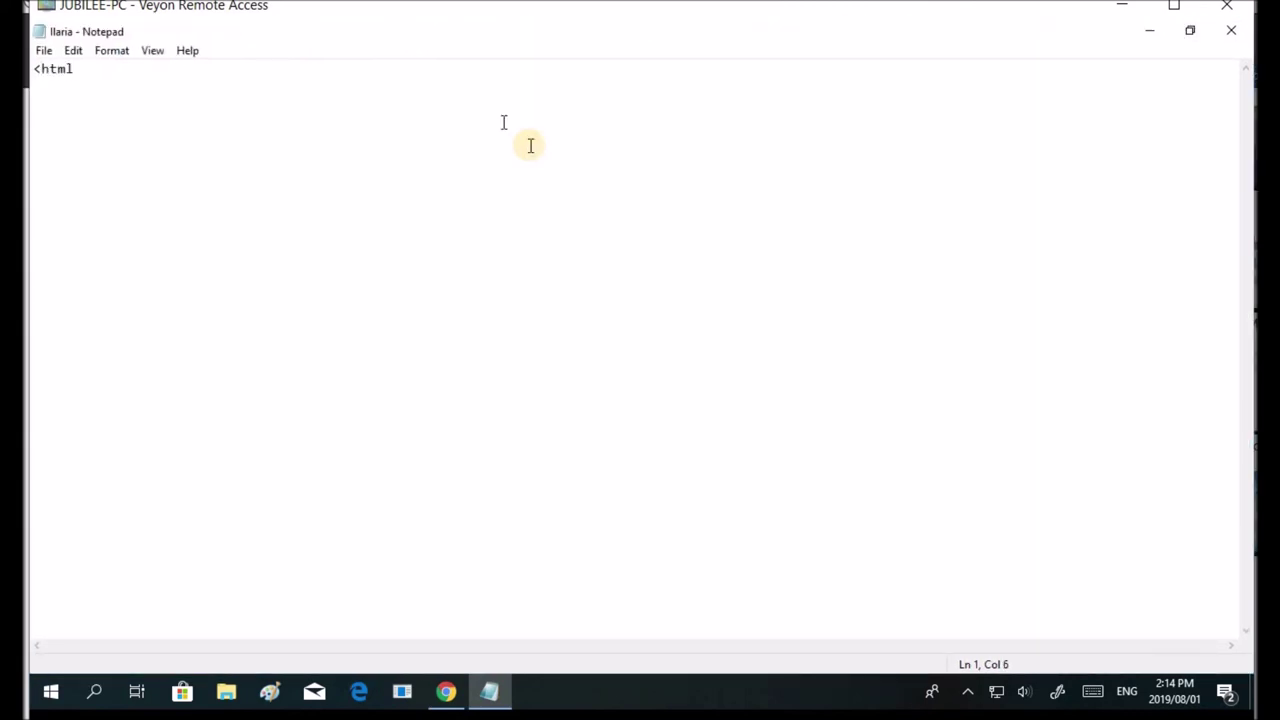
text(>)
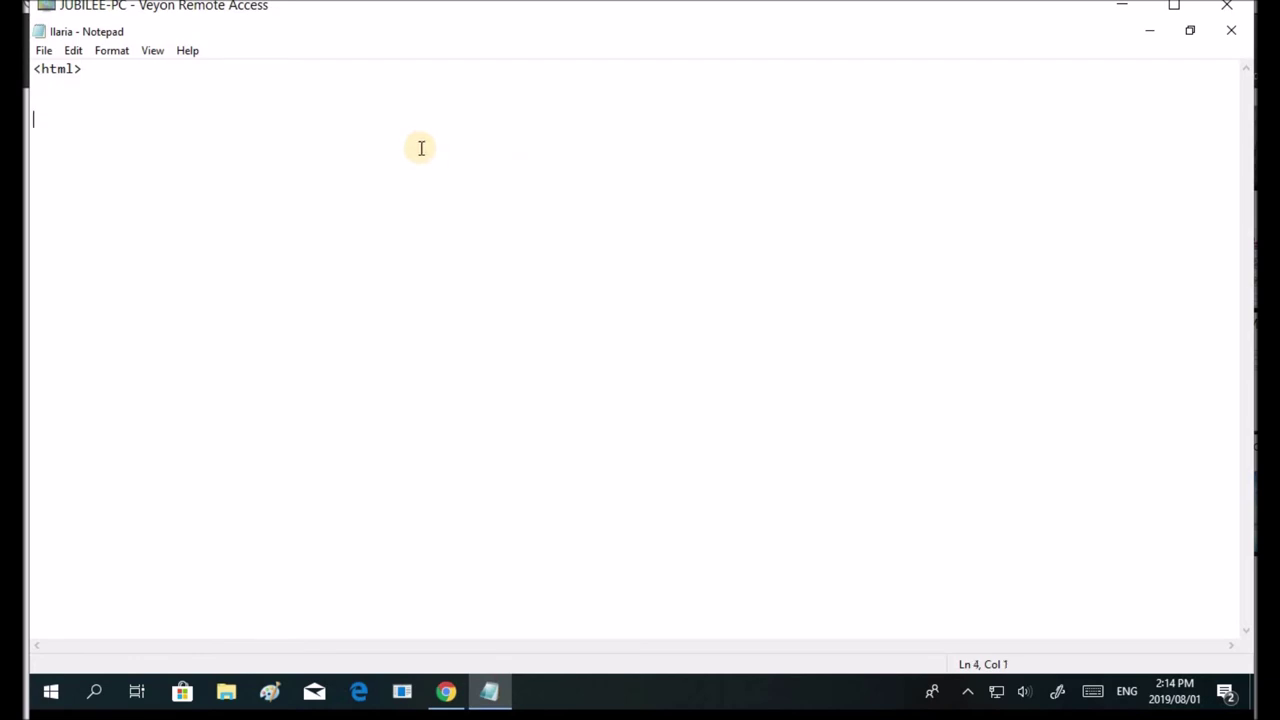
key(Return)
key(Return)
key(Return)
text(l>)
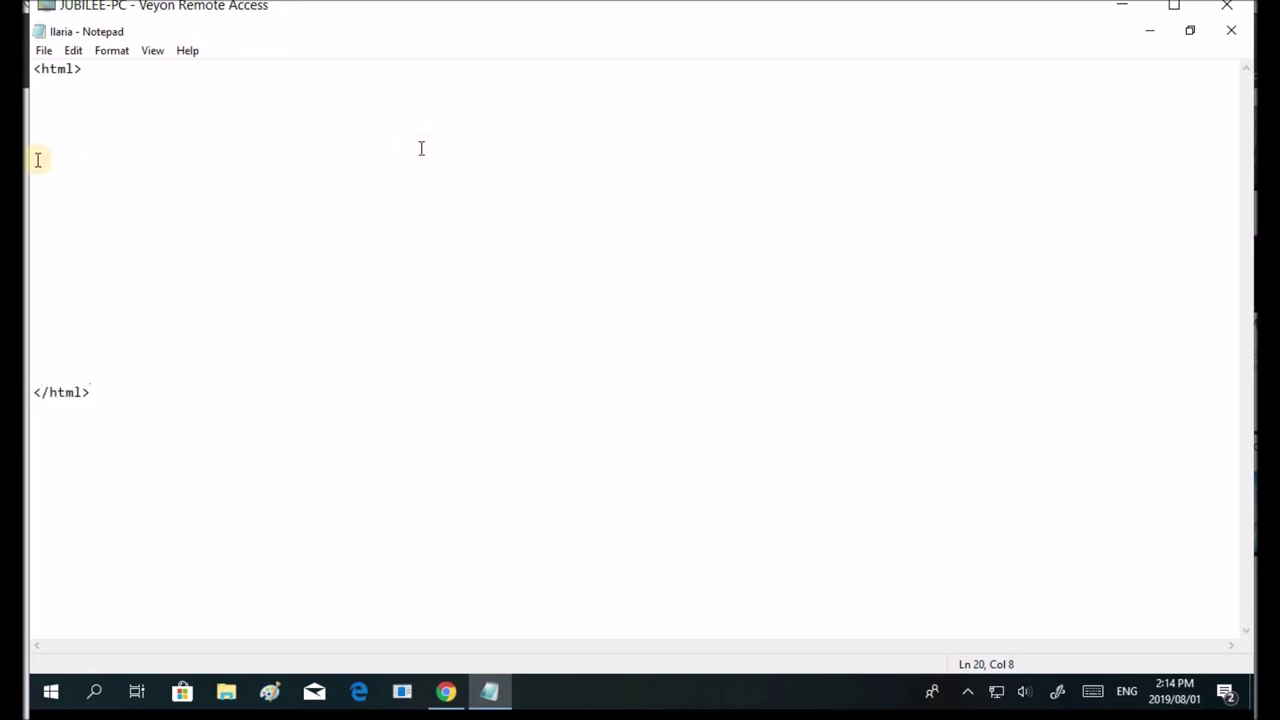
click(62, 101)
click(108, 52)
click(130, 93)
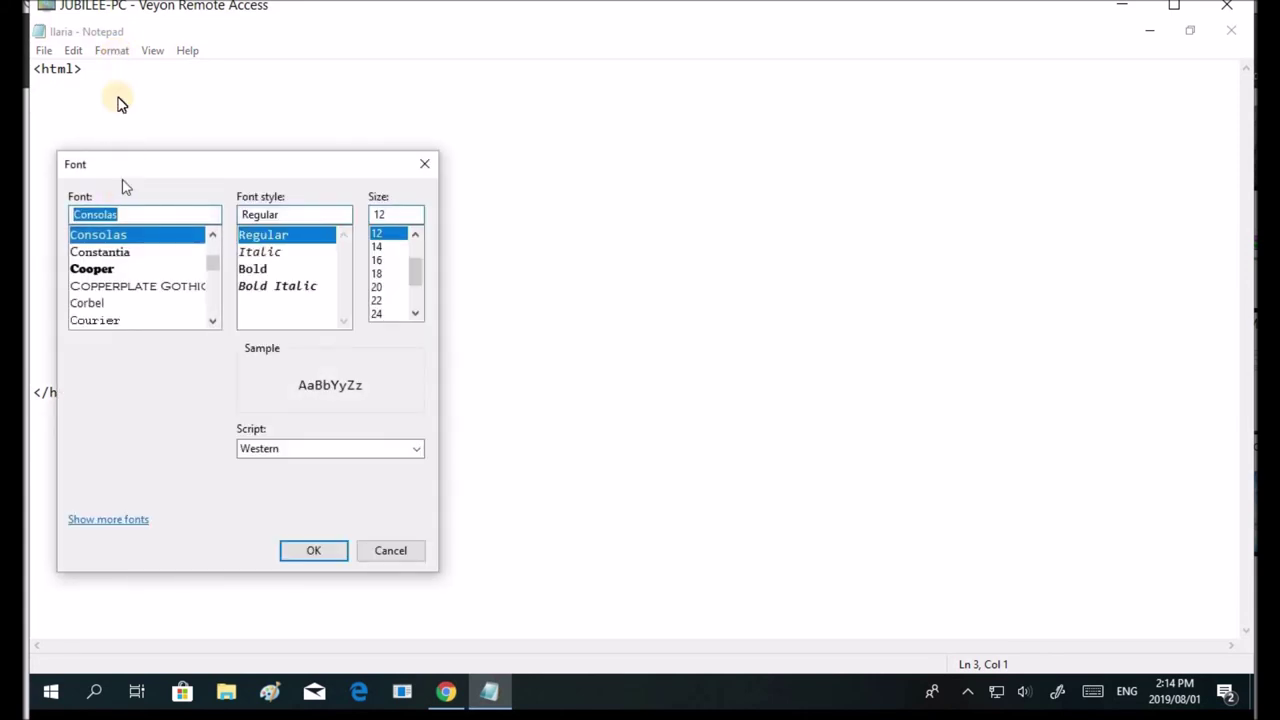
Change Notepad's Consolas font size from 12 to 20.
click(390, 550)
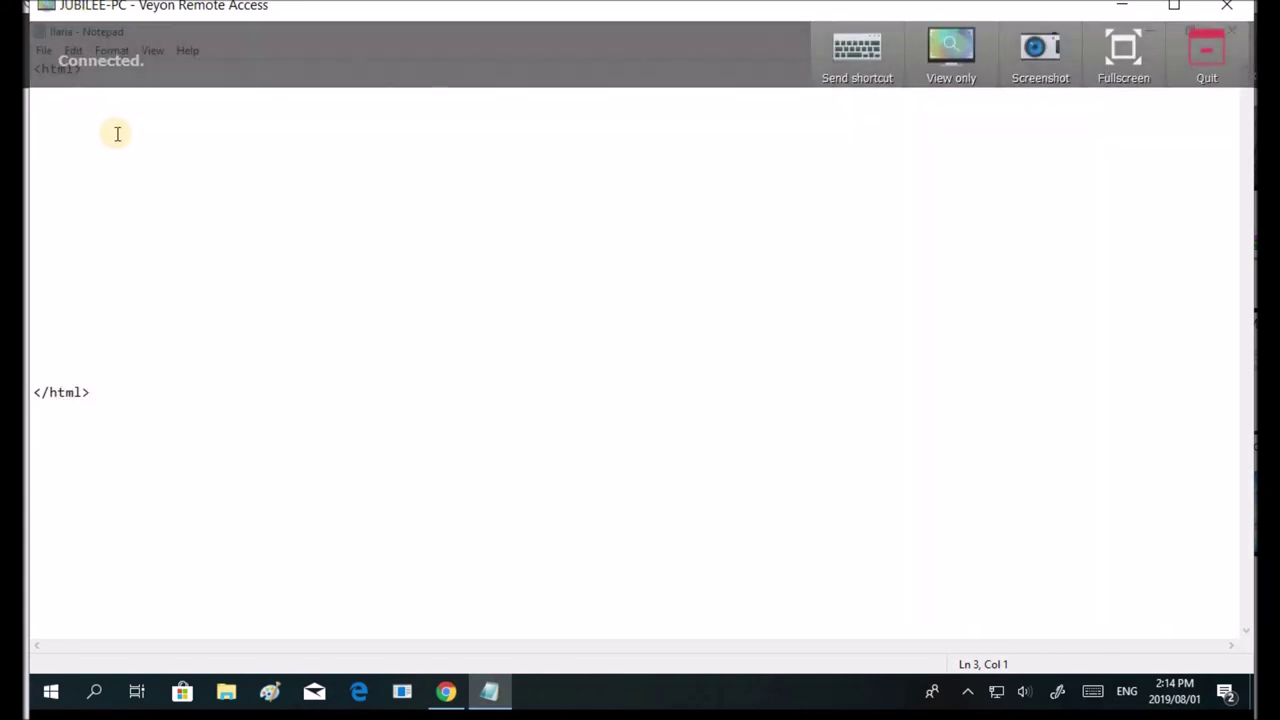
click(112, 54)
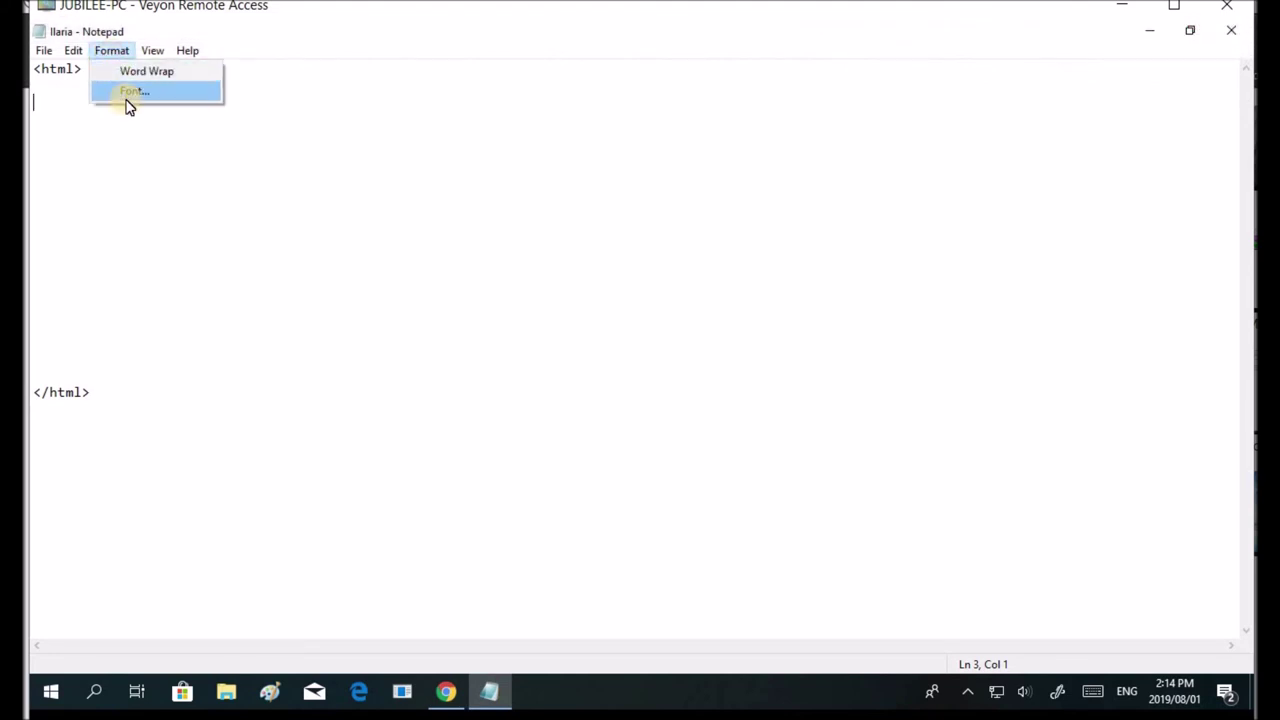
click(127, 100)
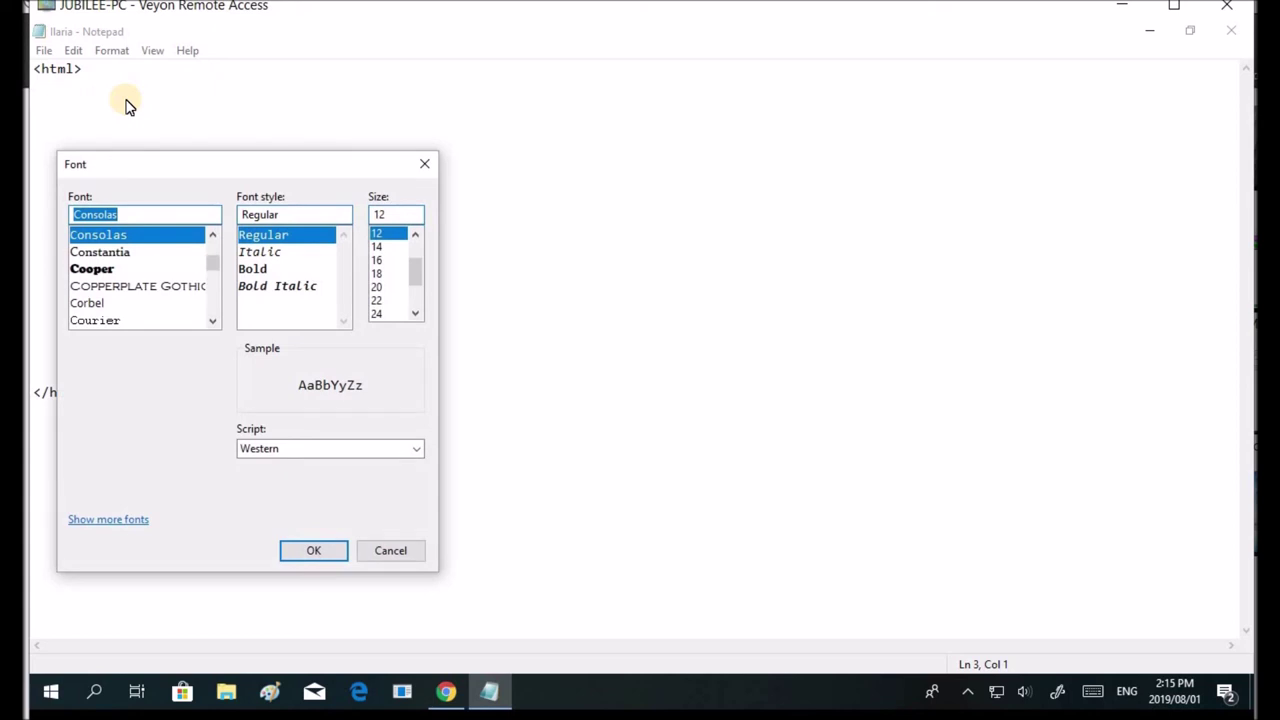
click(377, 288)
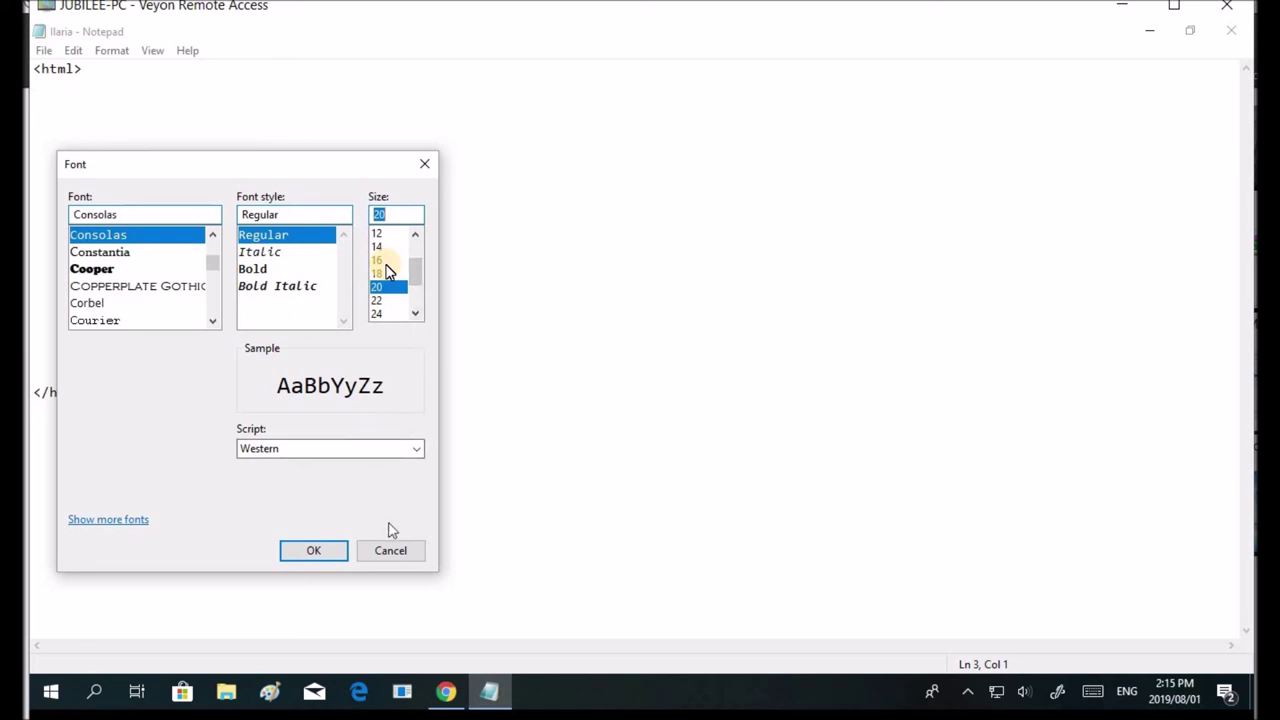
click(314, 553)
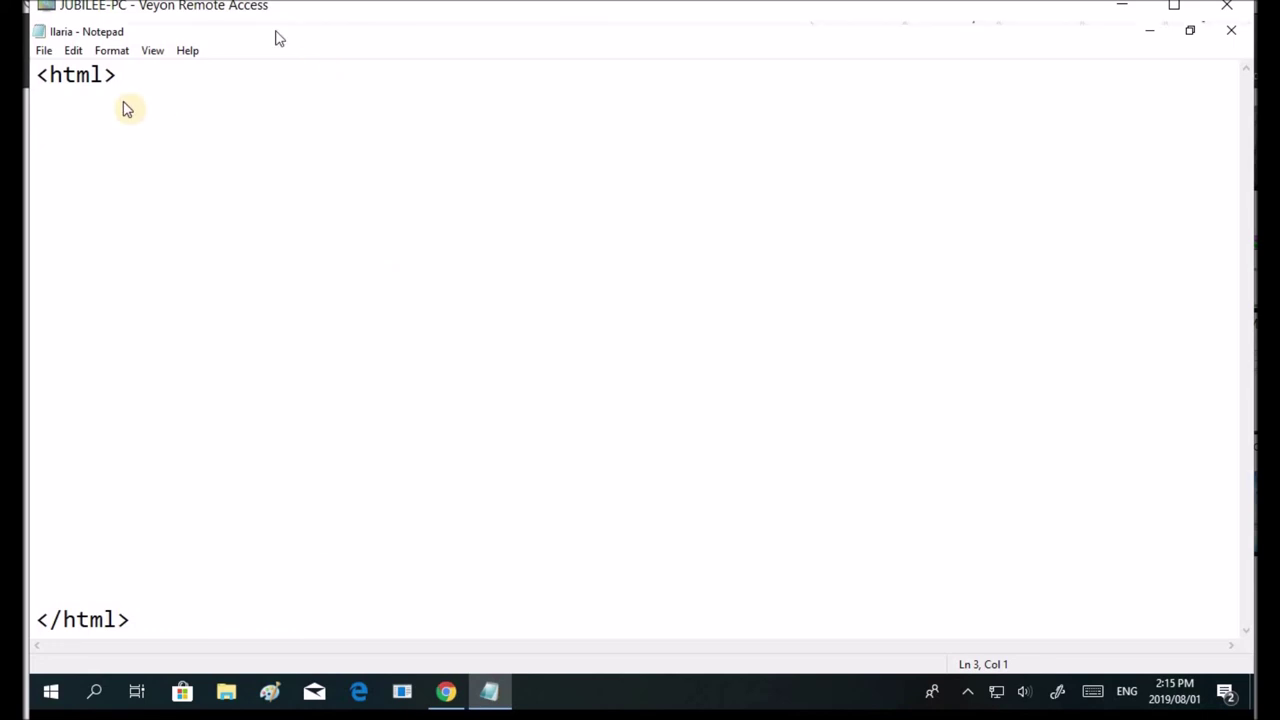
Add a <header> tag with </header> two lines below it.
text(<heade)
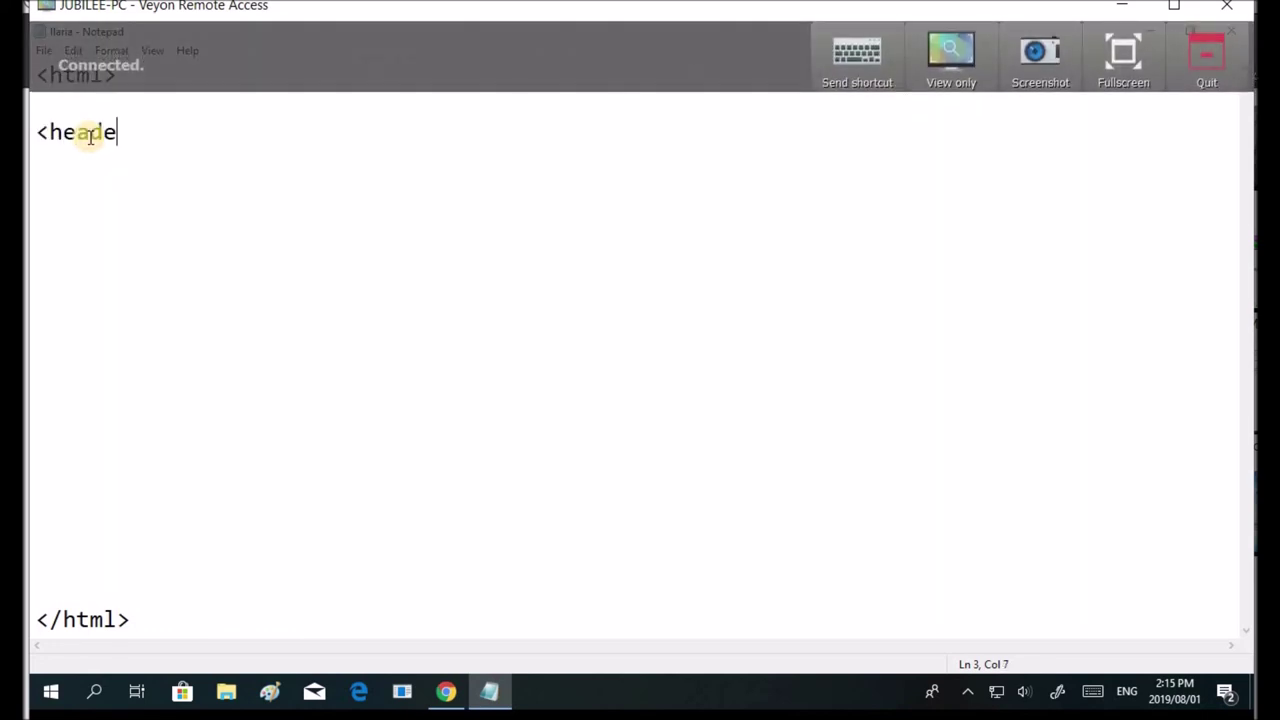
text(r>)
key(Return)
key(Return)
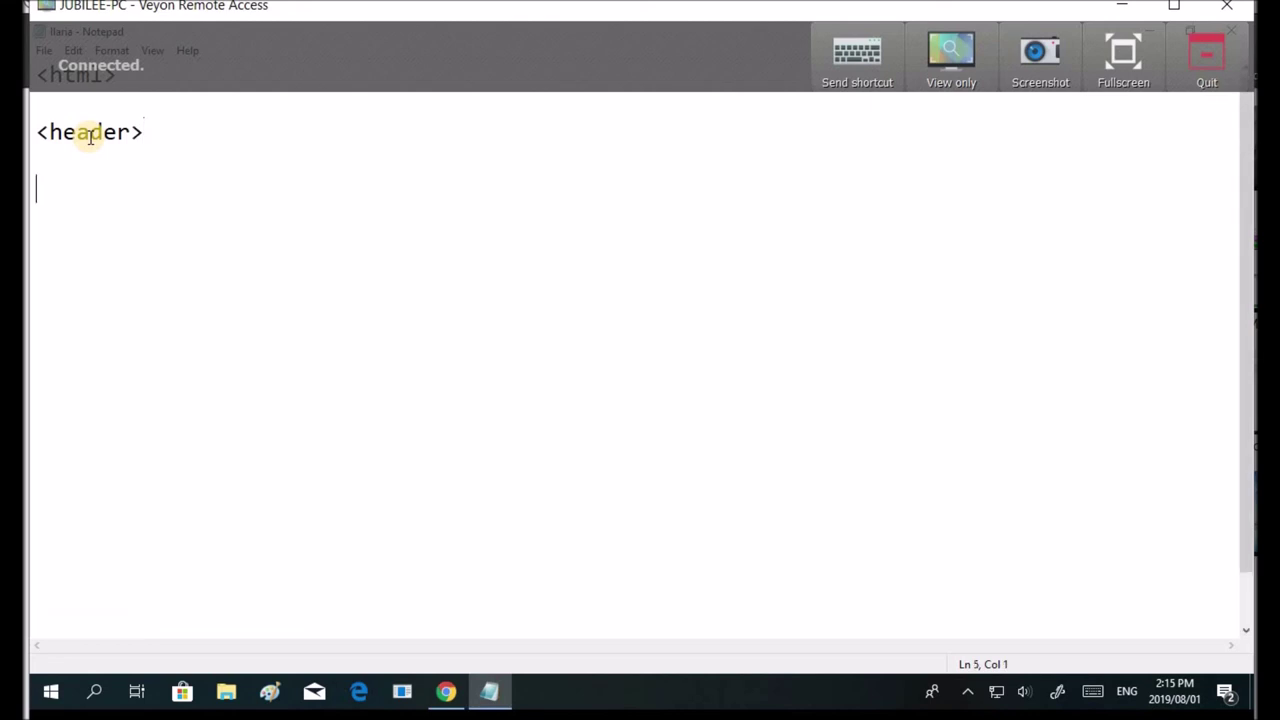
text(</hea)
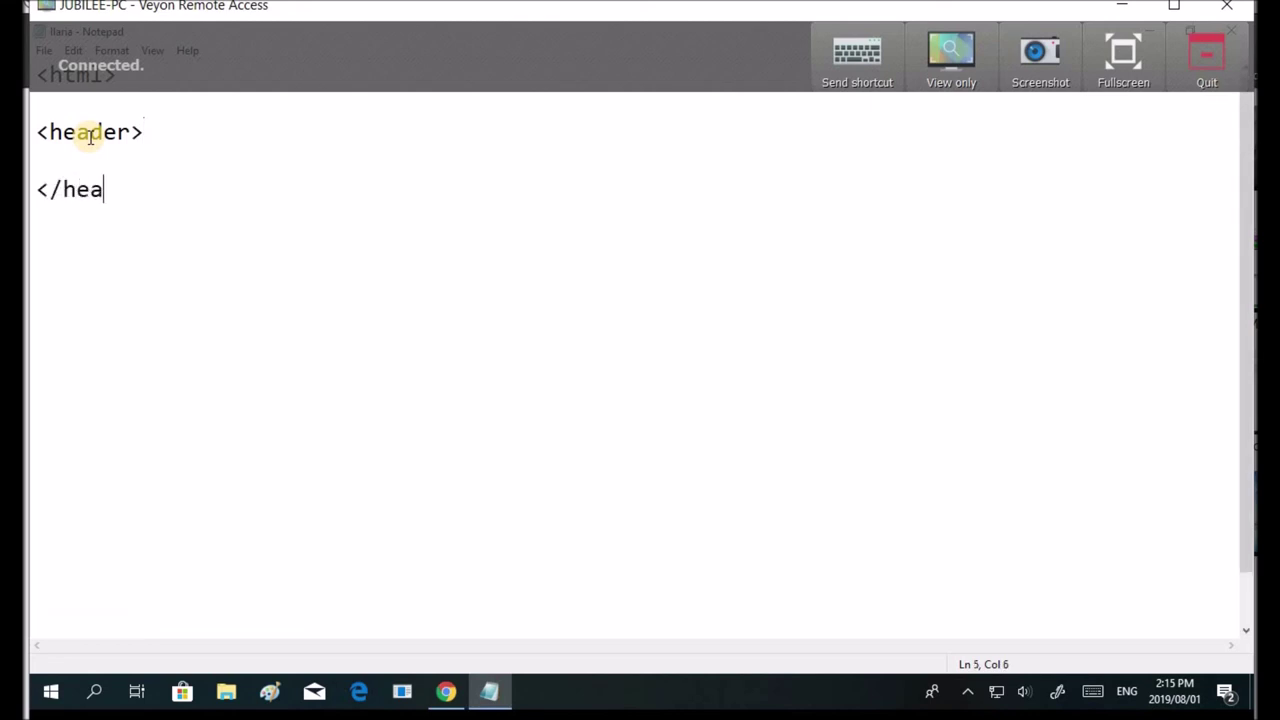
text(der>)
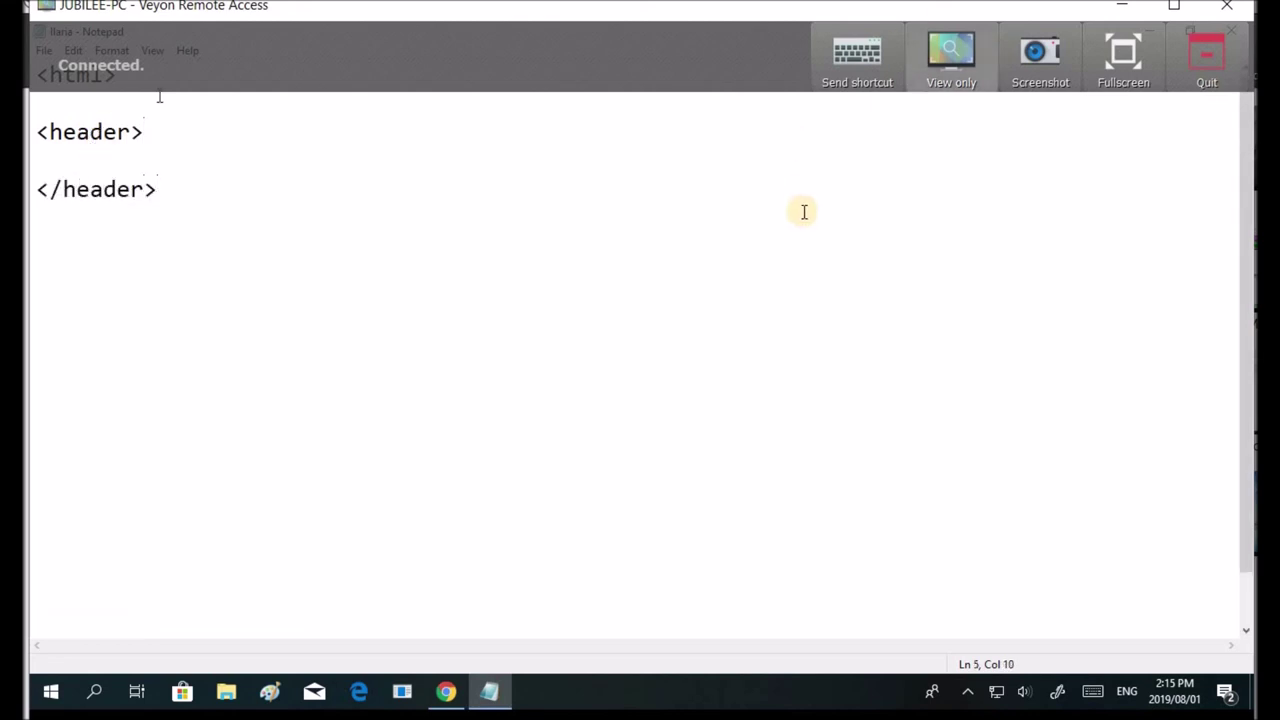
Add <body> and </body> tags with an empty line 10 between them.
click(112, 302)
text(<body)
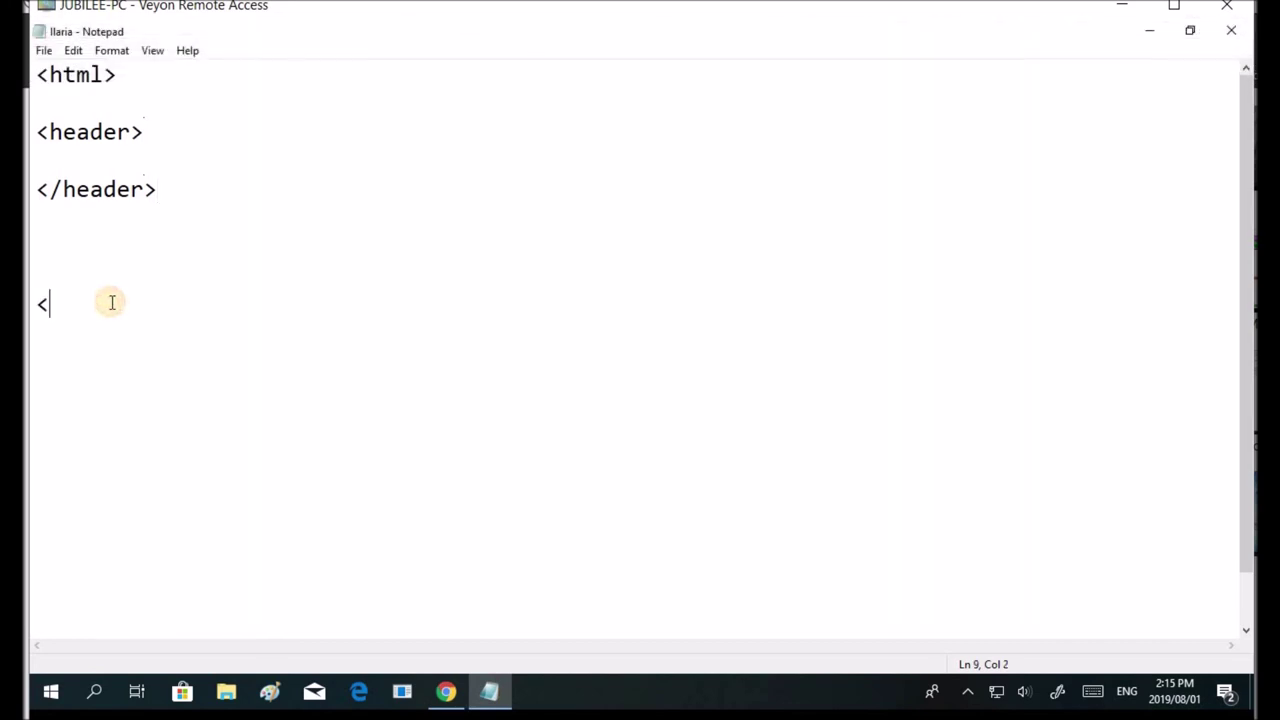
key(Return)
key(Return)
key(Return)
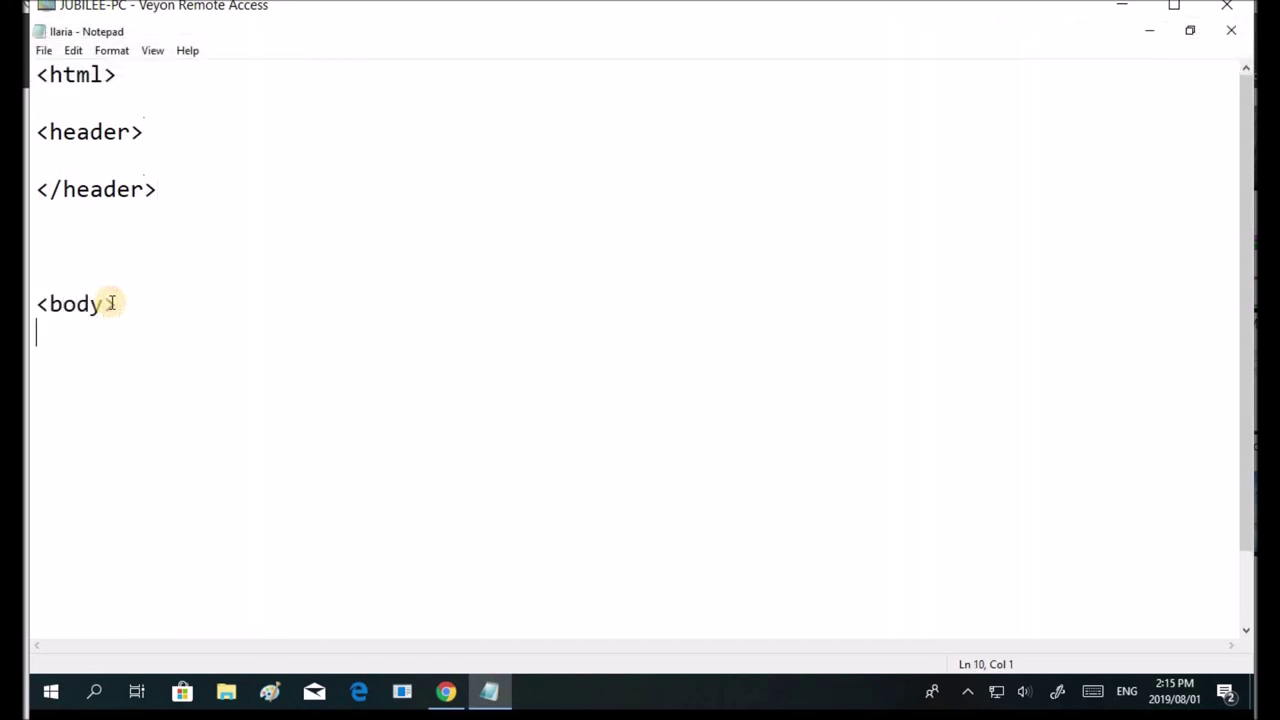
text(<)
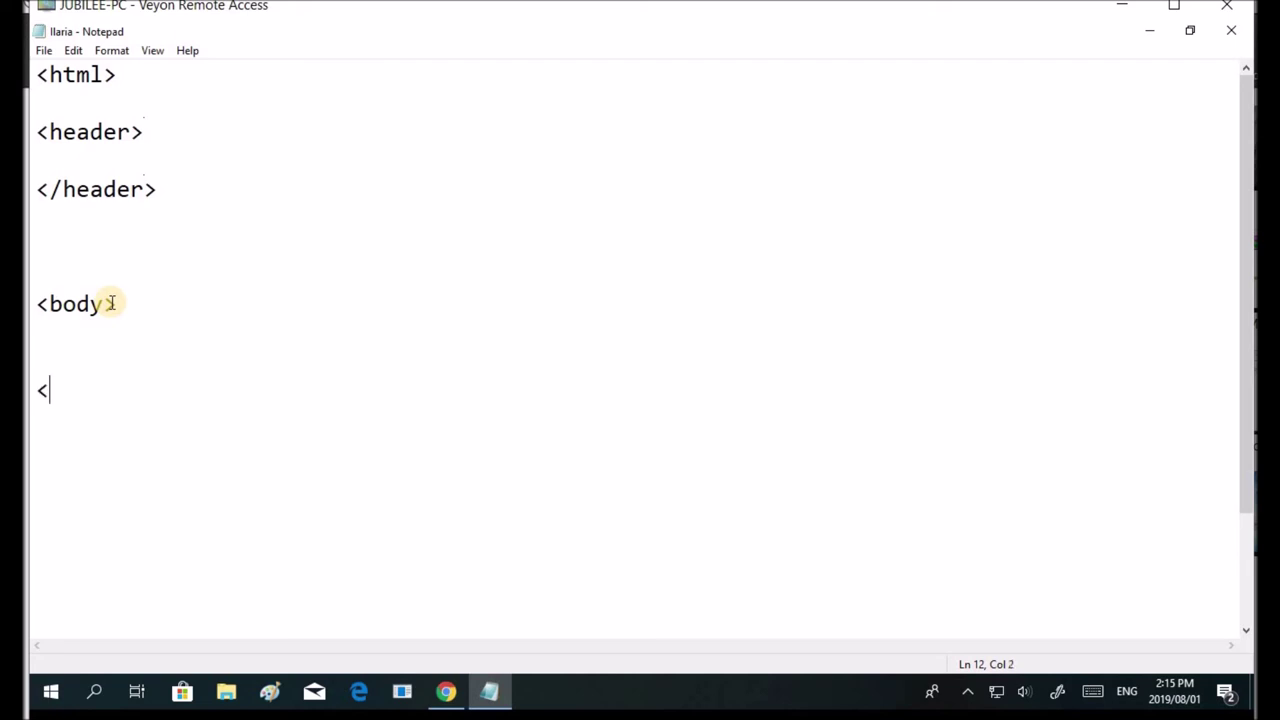
text(/body>)
click(111, 303)
text(>)
click(54, 354)
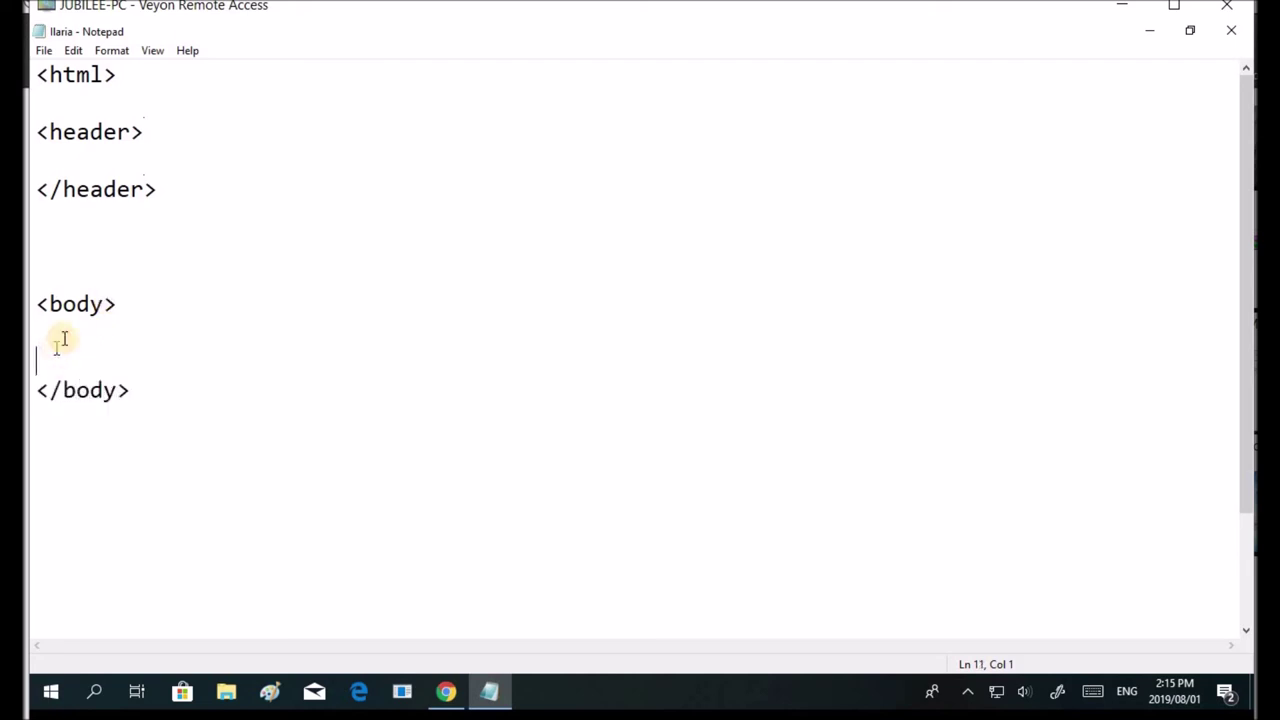
click(56, 330)
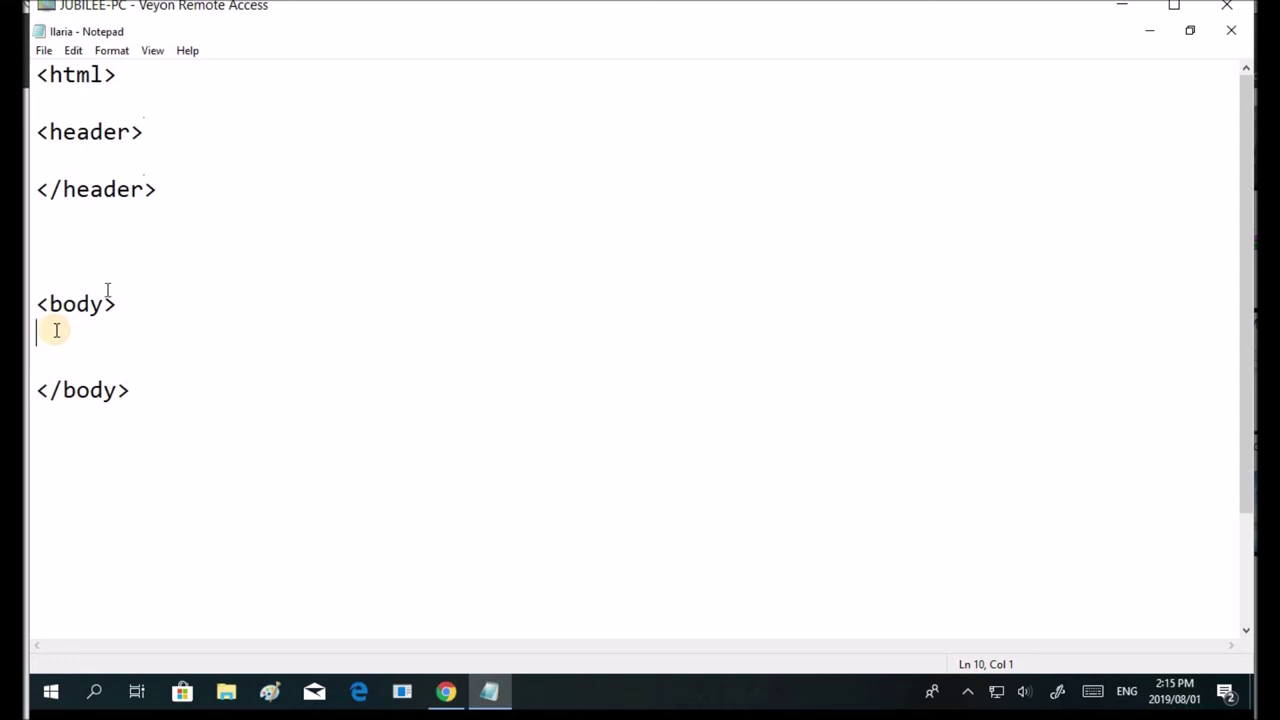
Paste the copied iframe embed code onto line 10 inside the body.
right_click(56, 332)
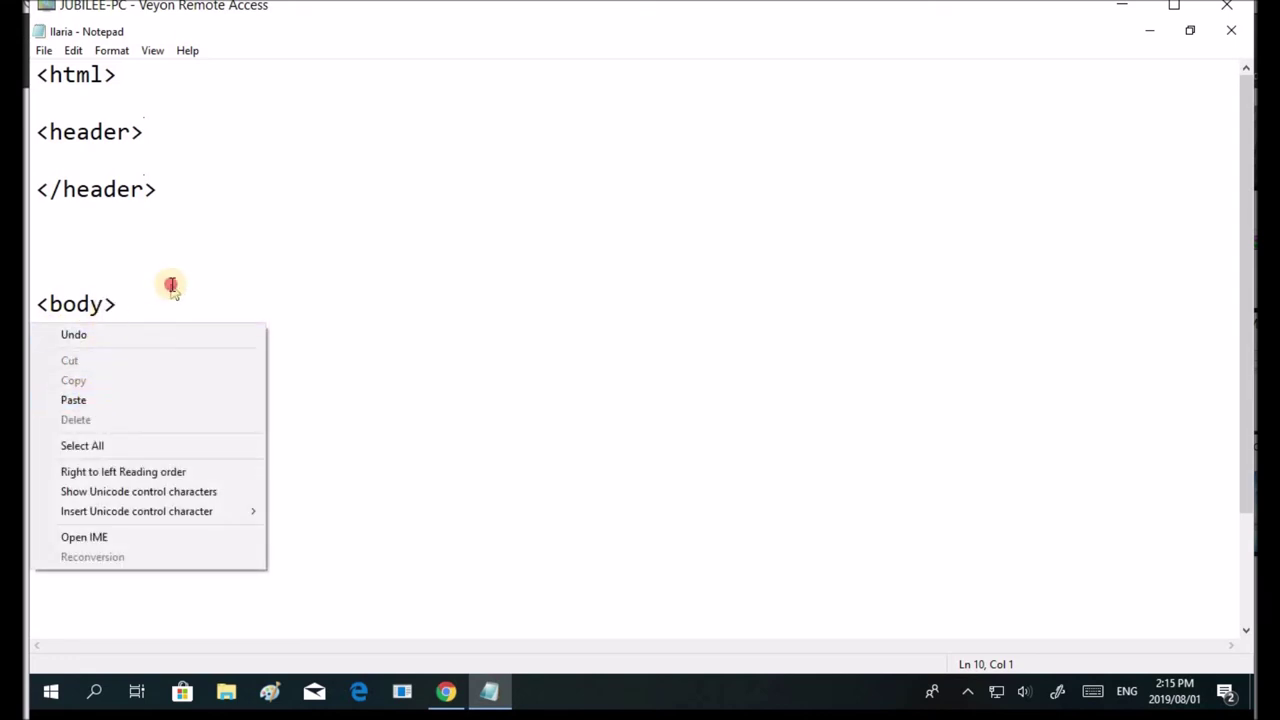
click(125, 284)
click(71, 340)
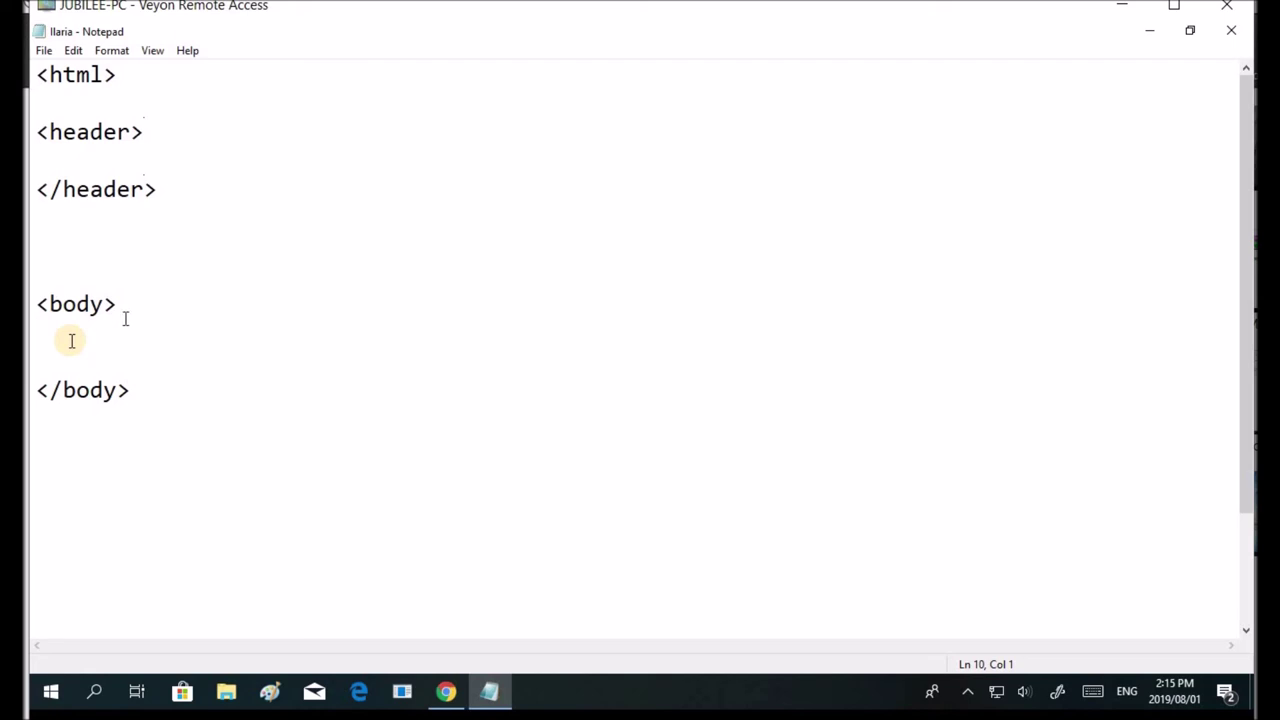
right_click(71, 341)
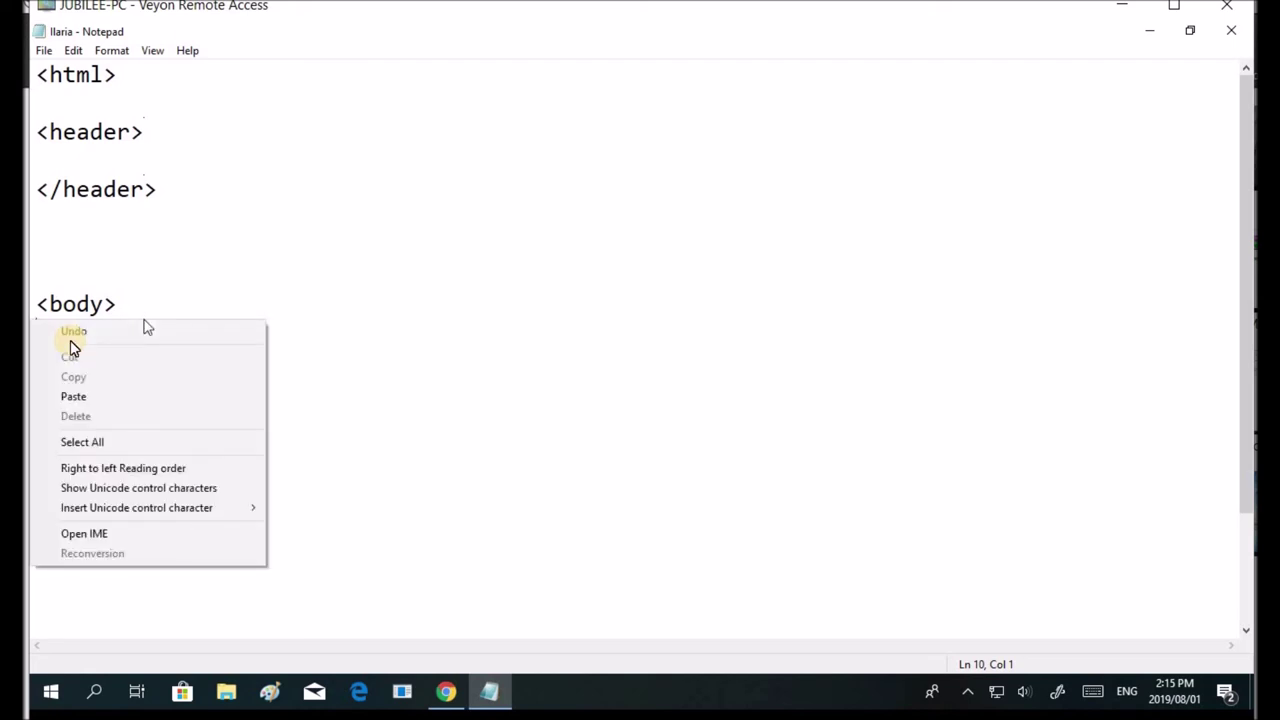
click(157, 397)
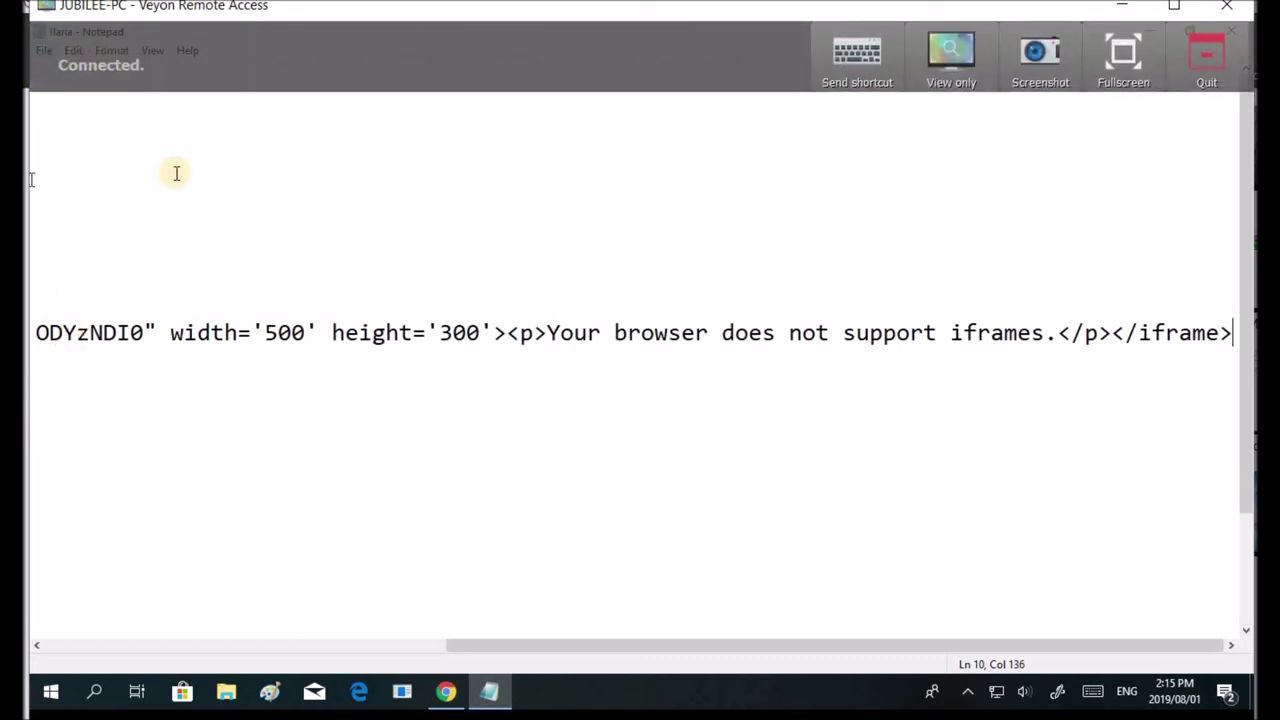
Inspect the pasted iframe's 500 width value, then open the Format menu.
click(264, 333)
drag(280, 333, 264, 333)
click(263, 333)
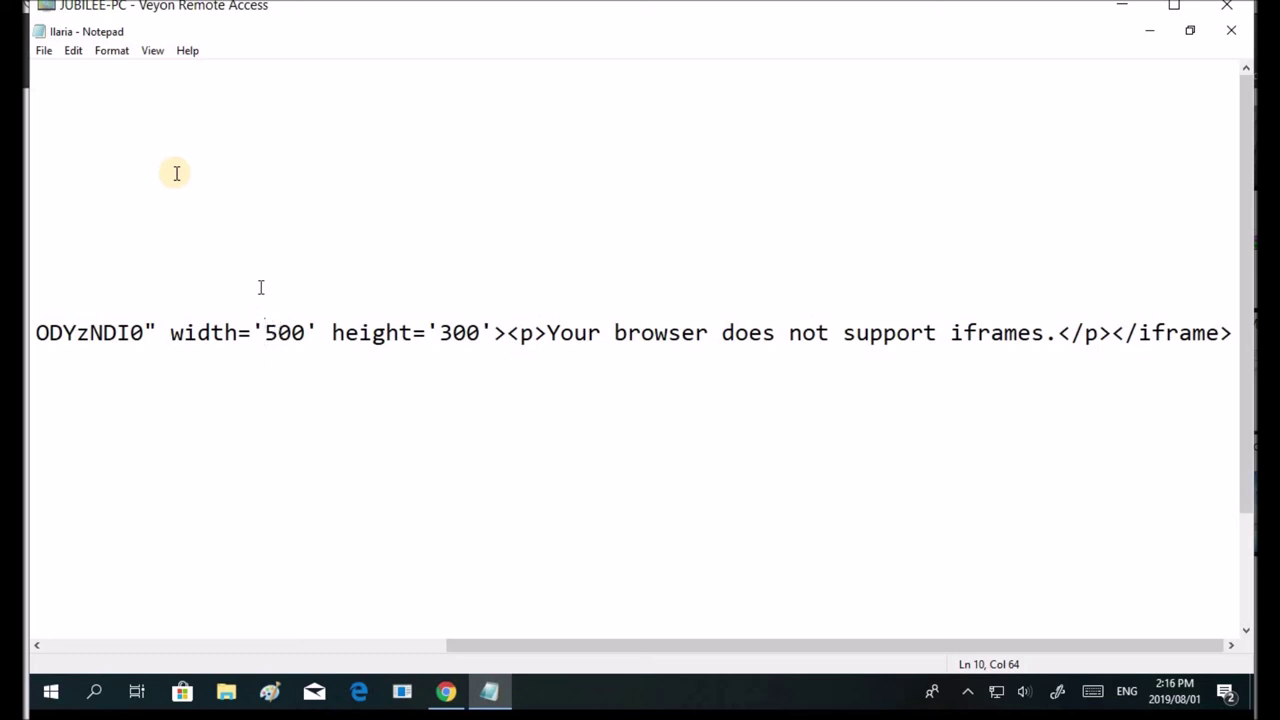
click(249, 287)
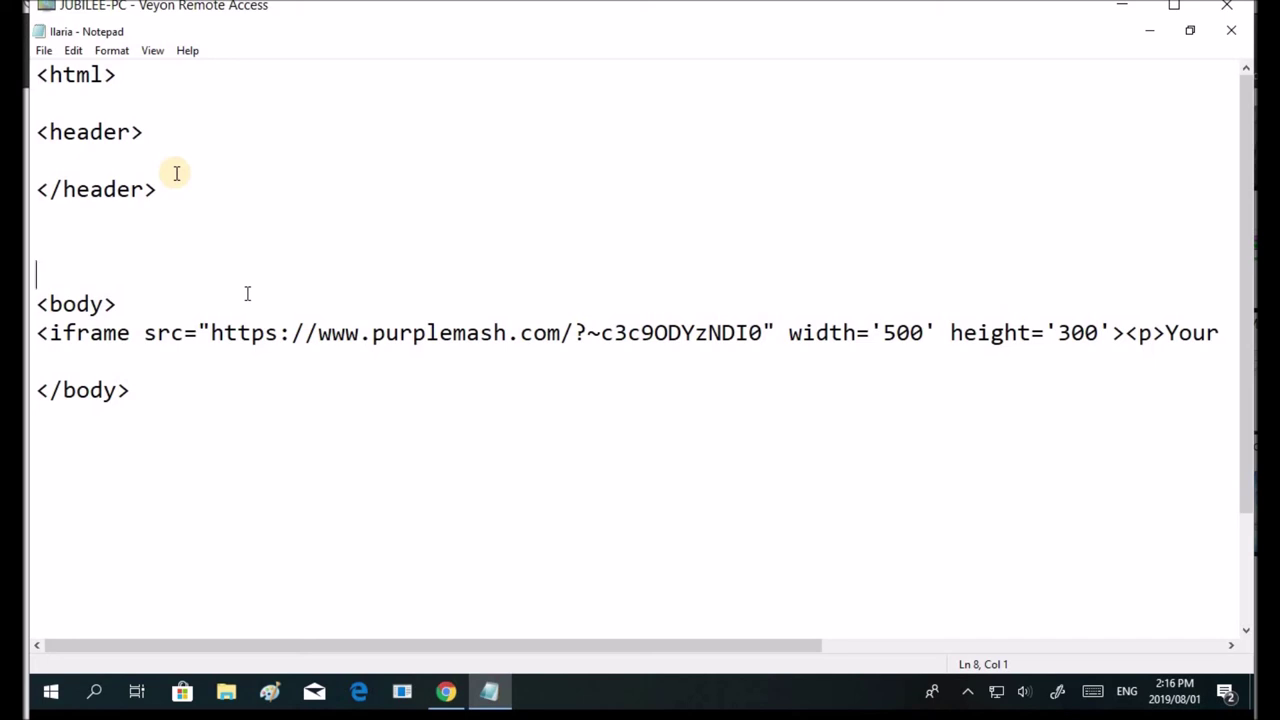
right_click(296, 268)
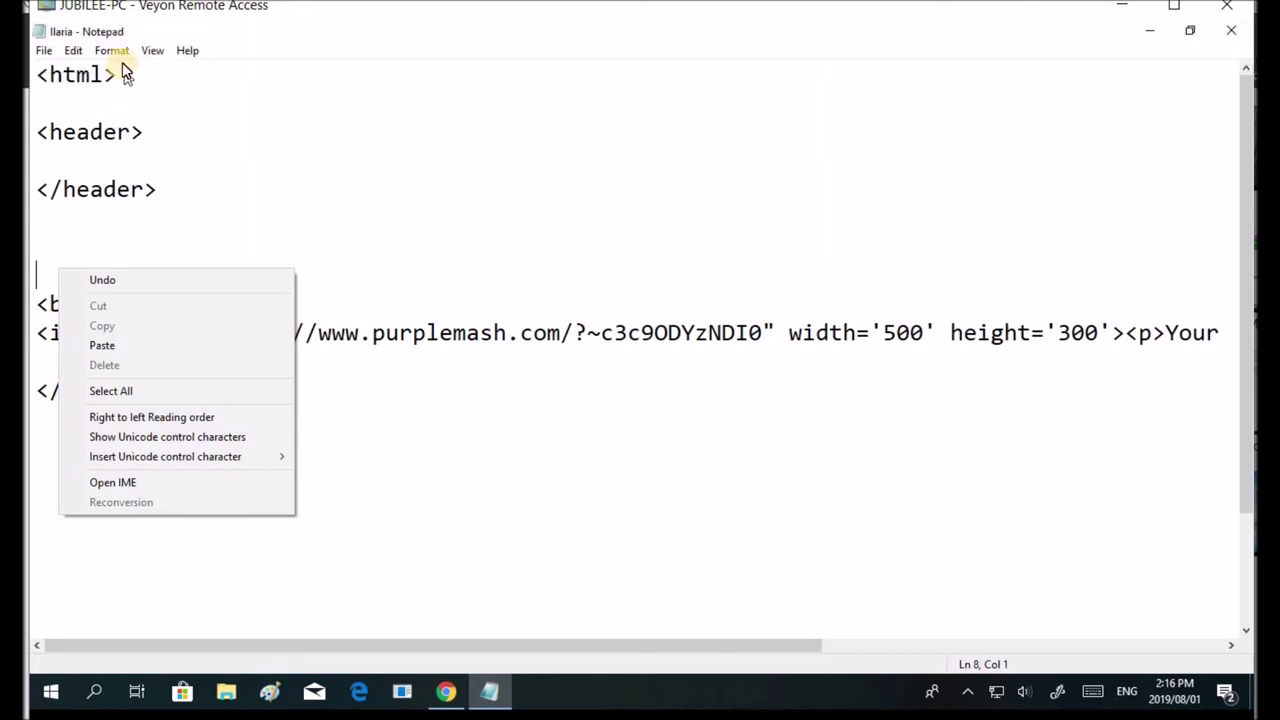
click(120, 52)
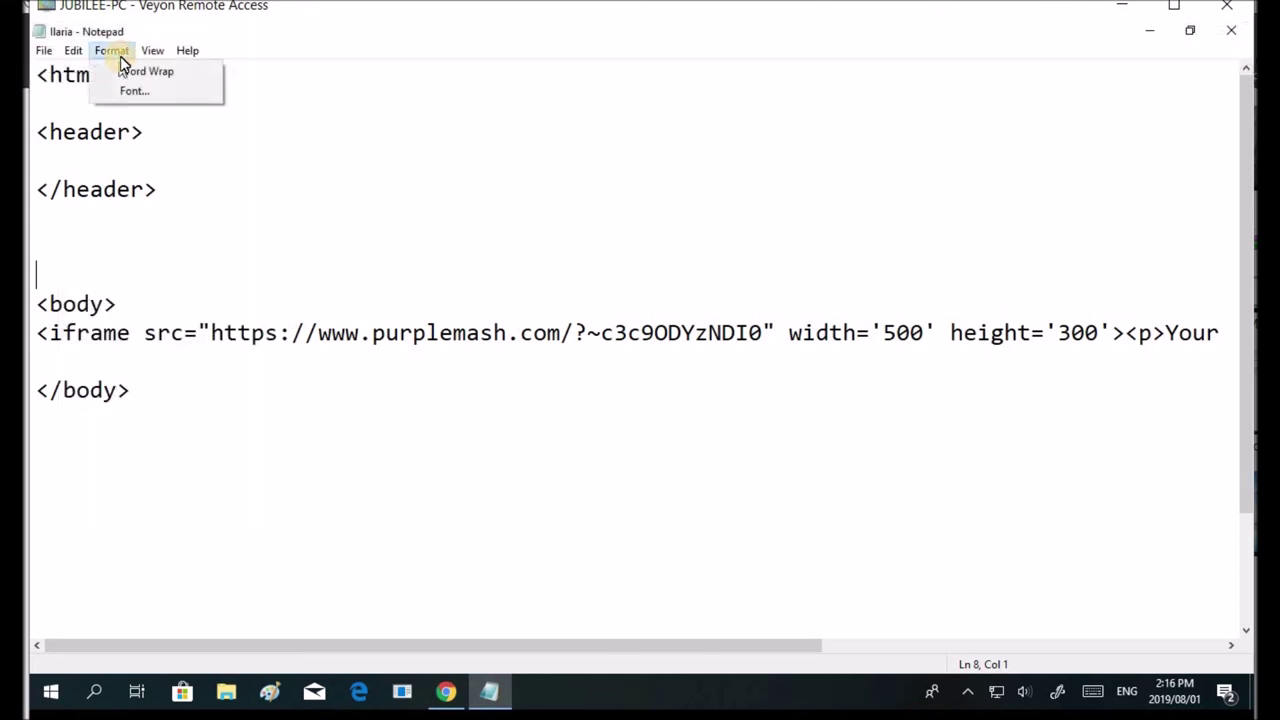
Turn on Word Wrap so the full iframe code through </iframe> is visible.
click(122, 70)
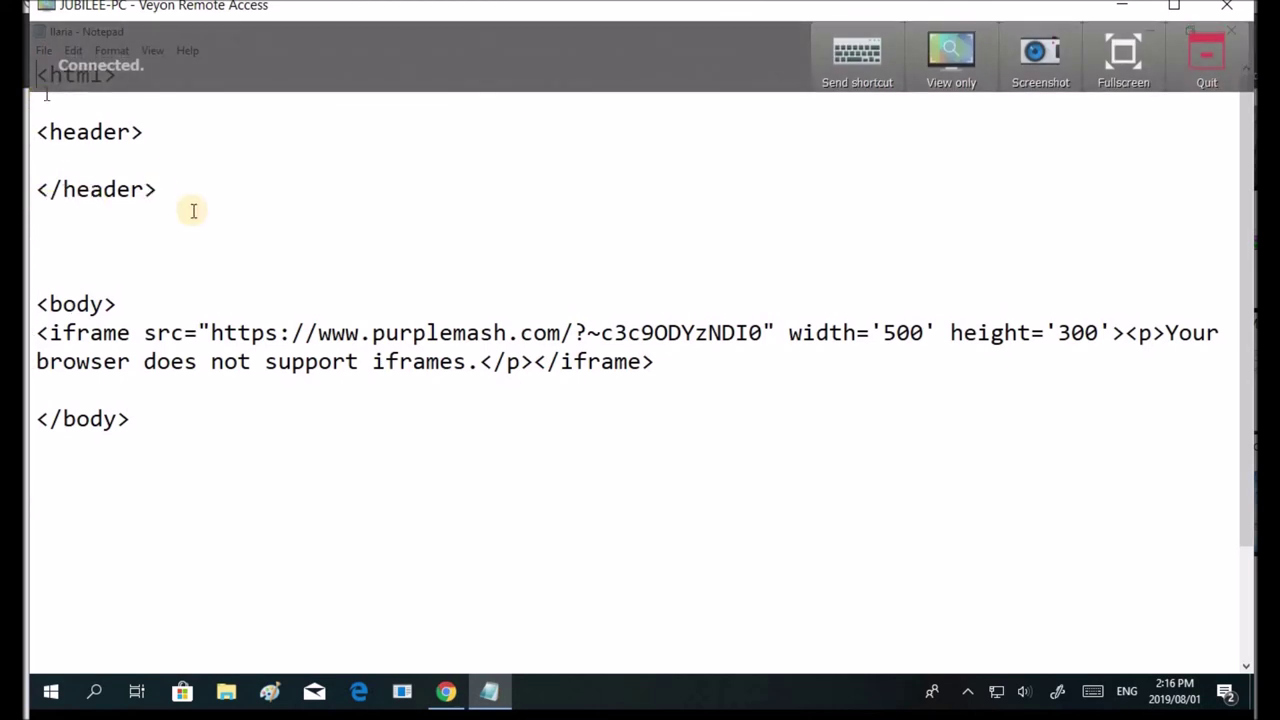
click(41, 51)
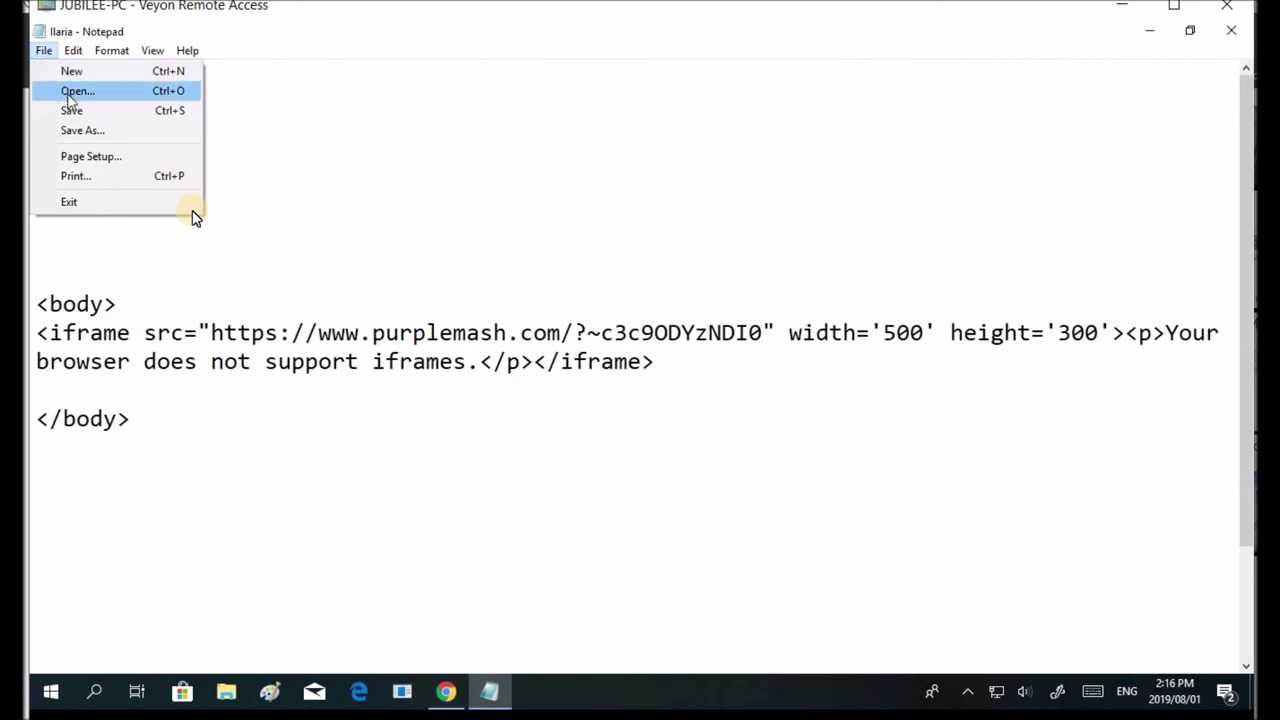
Save the page to the Desktop with .htm added to the file name.
click(91, 117)
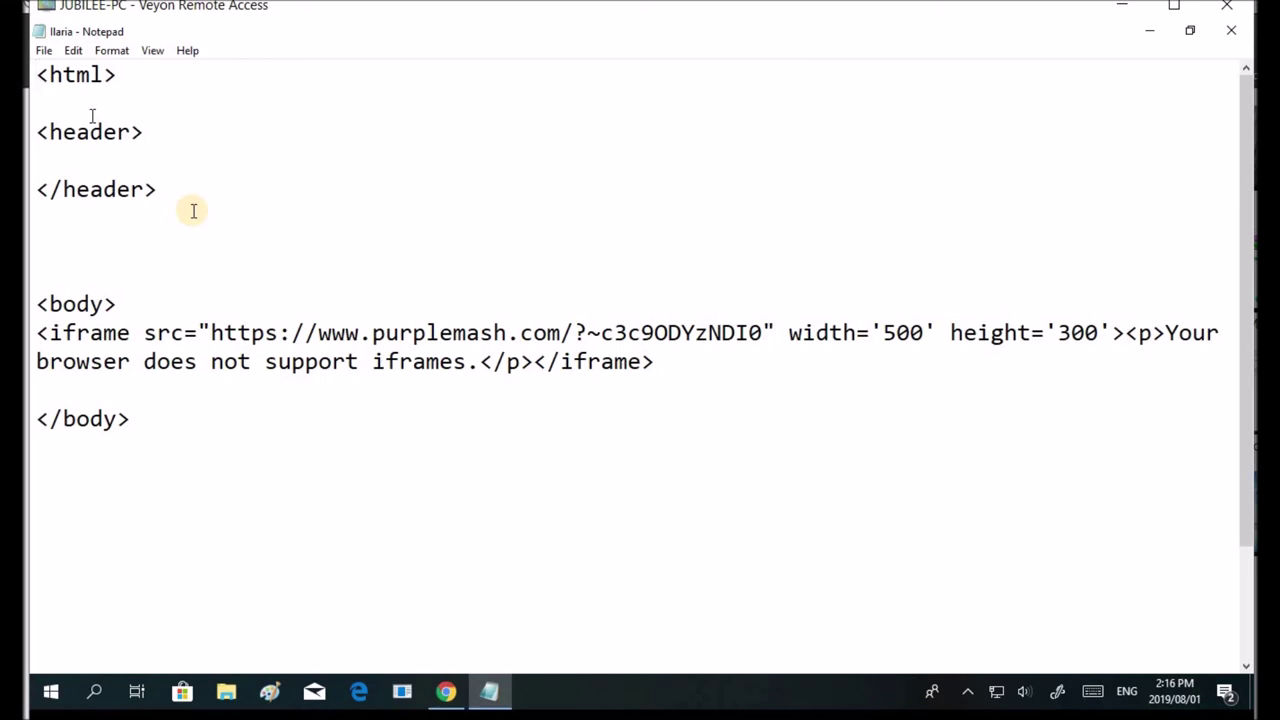
click(44, 51)
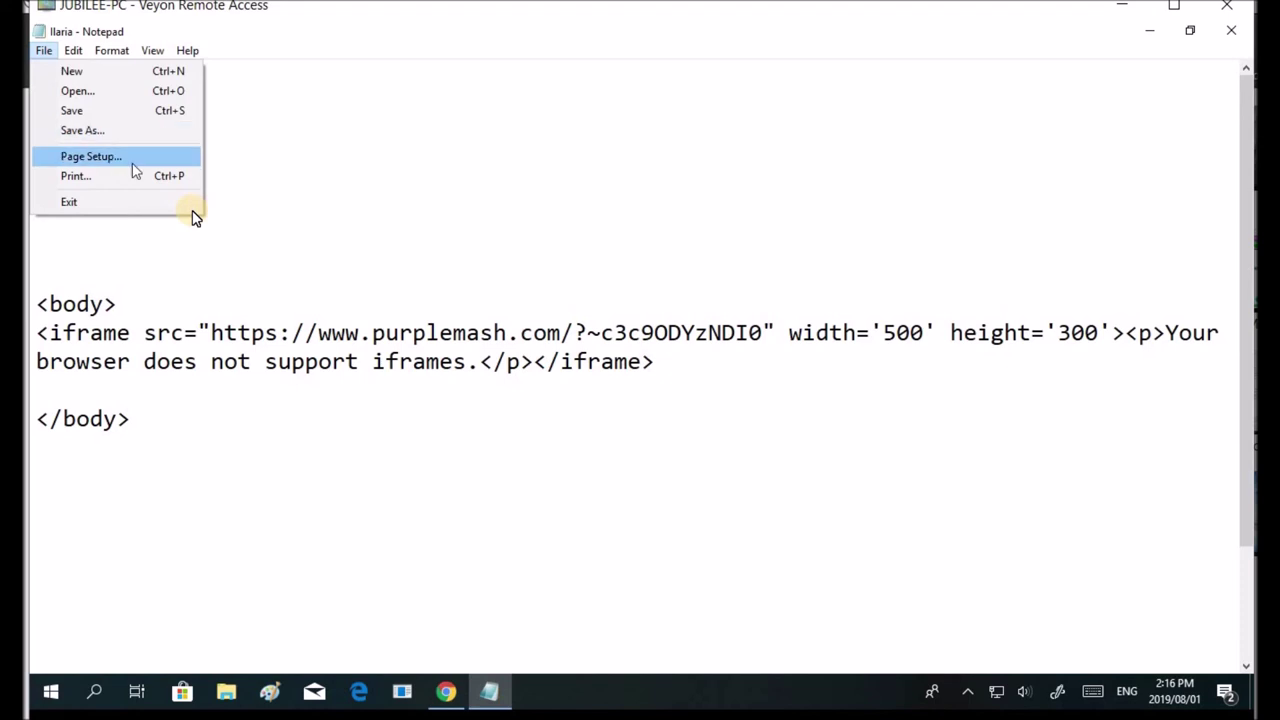
click(118, 132)
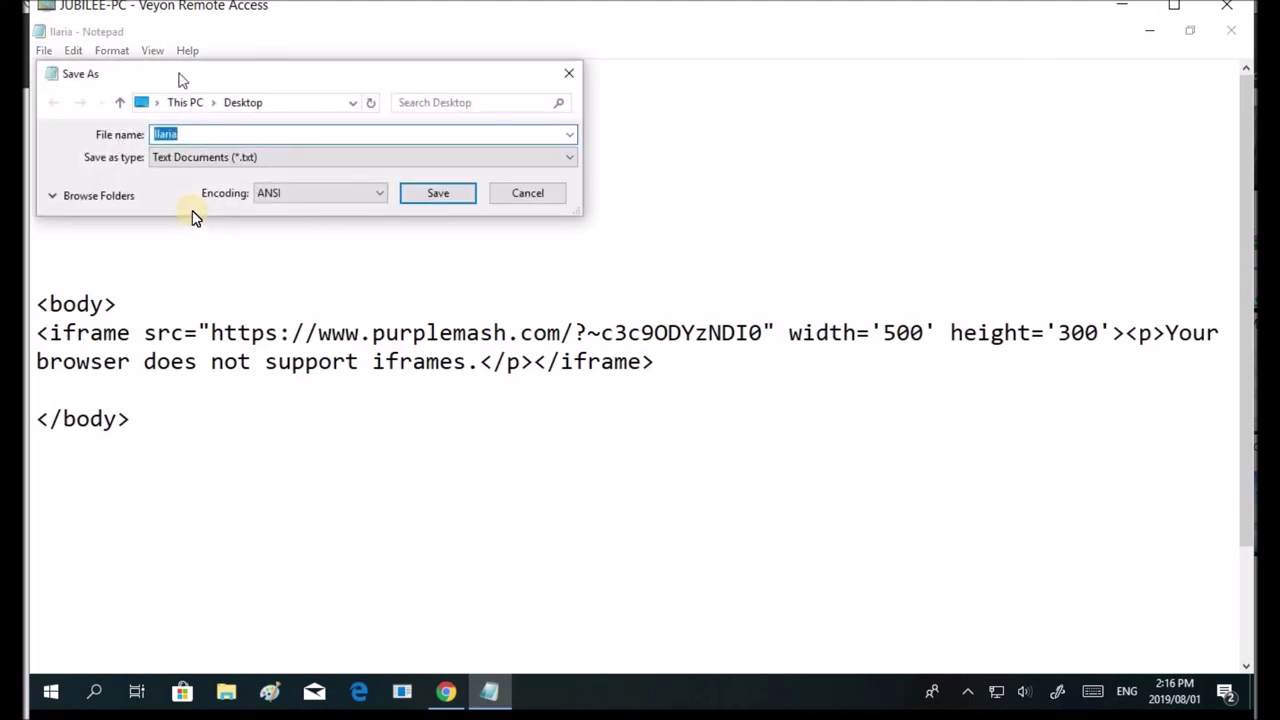
click(187, 134)
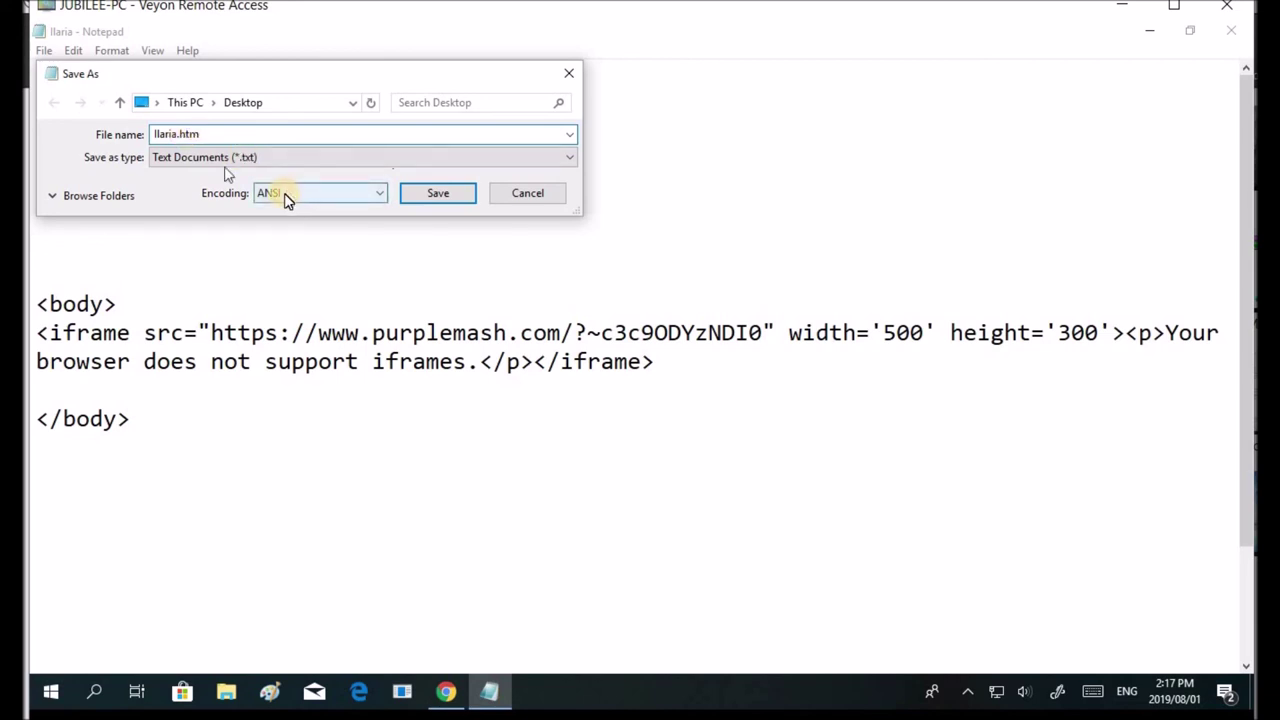
click(222, 158)
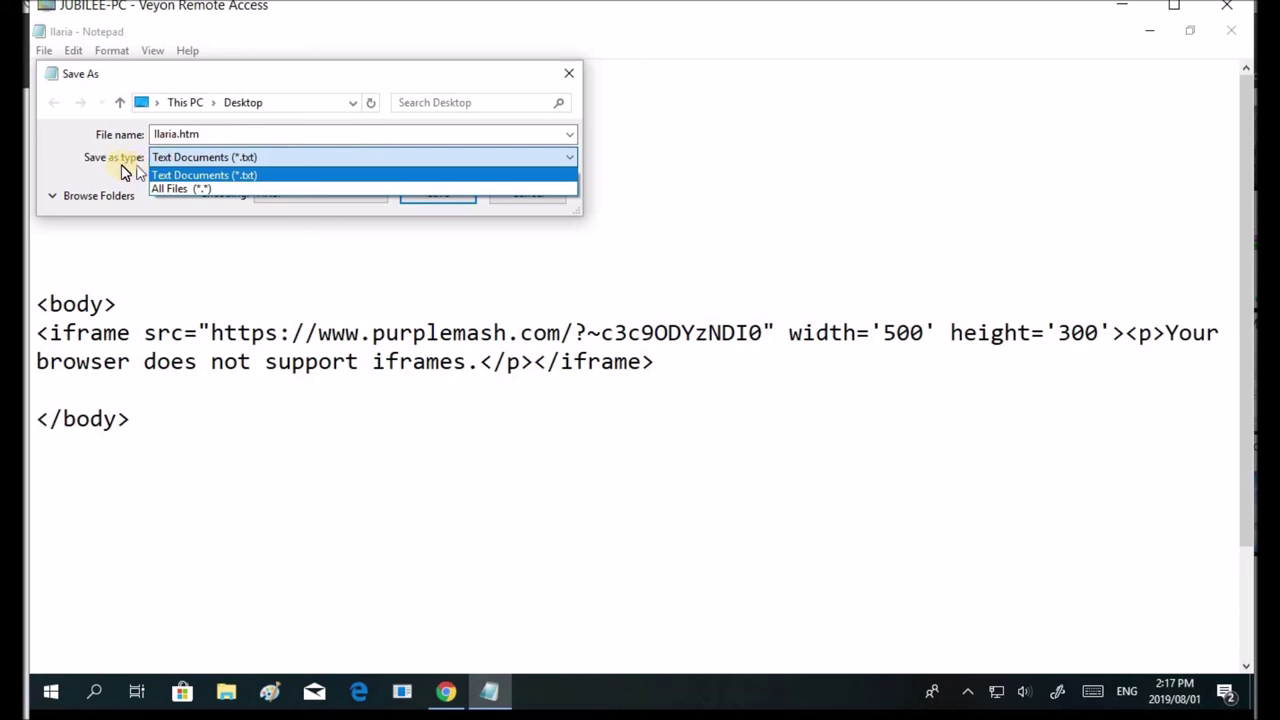
click(64, 145)
click(438, 193)
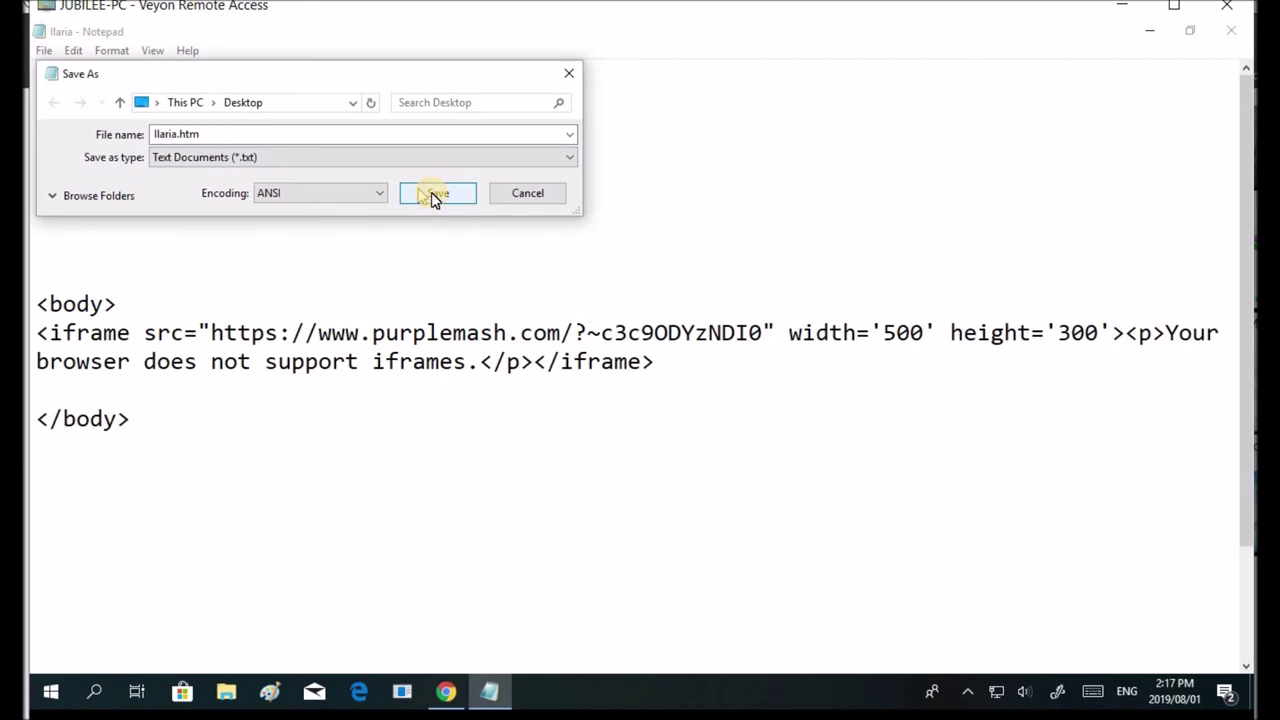
click(433, 195)
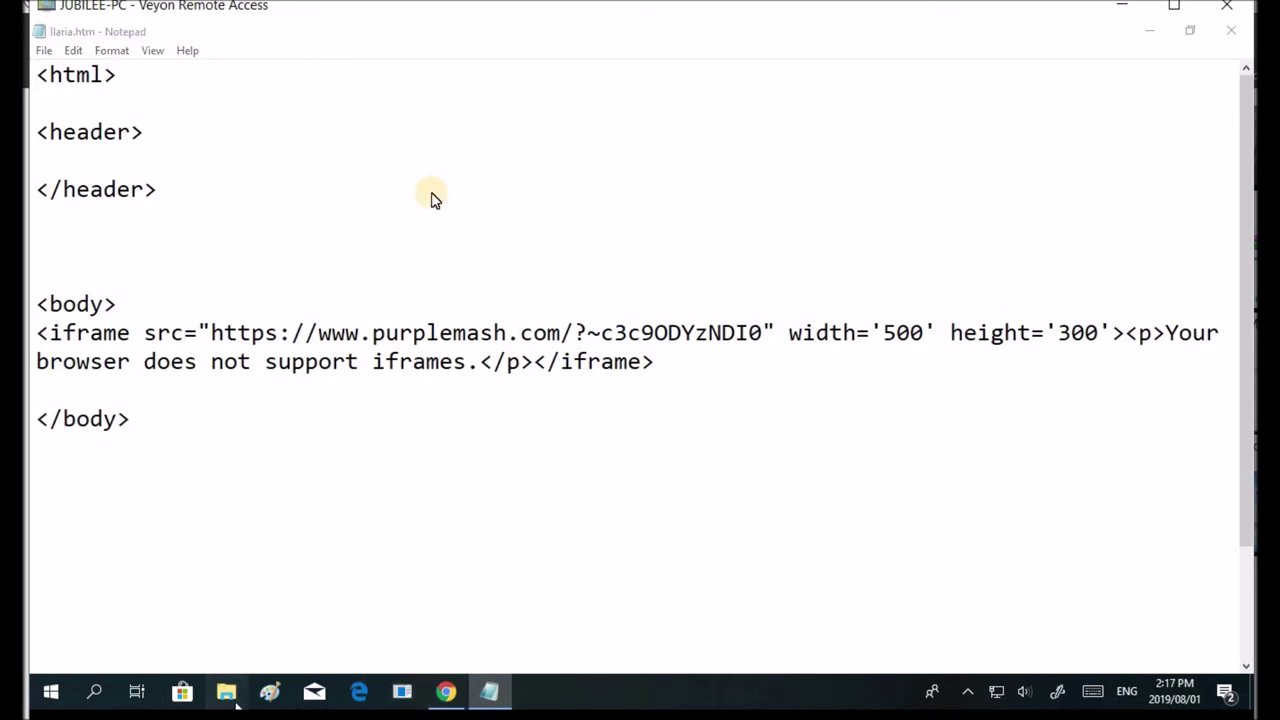
Browse to the Desktop folder and open the saved 226-byte .htm page in Chrome.
key(super+e)
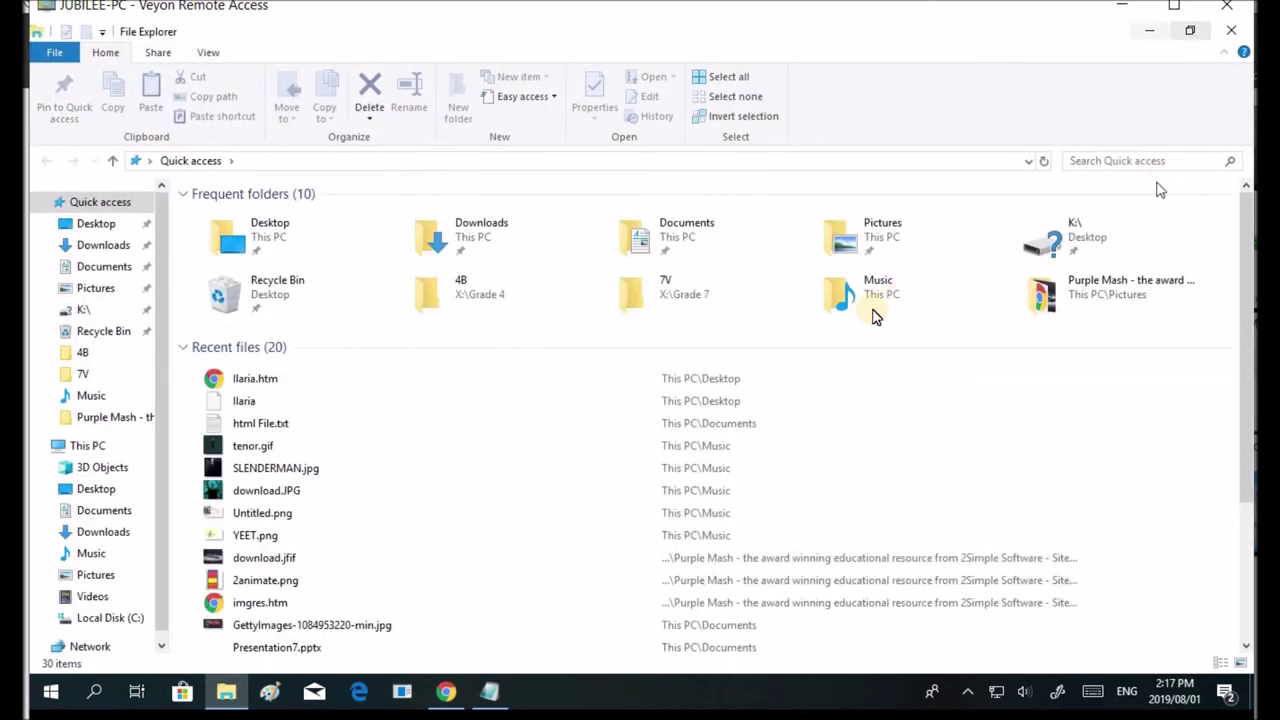
click(96, 224)
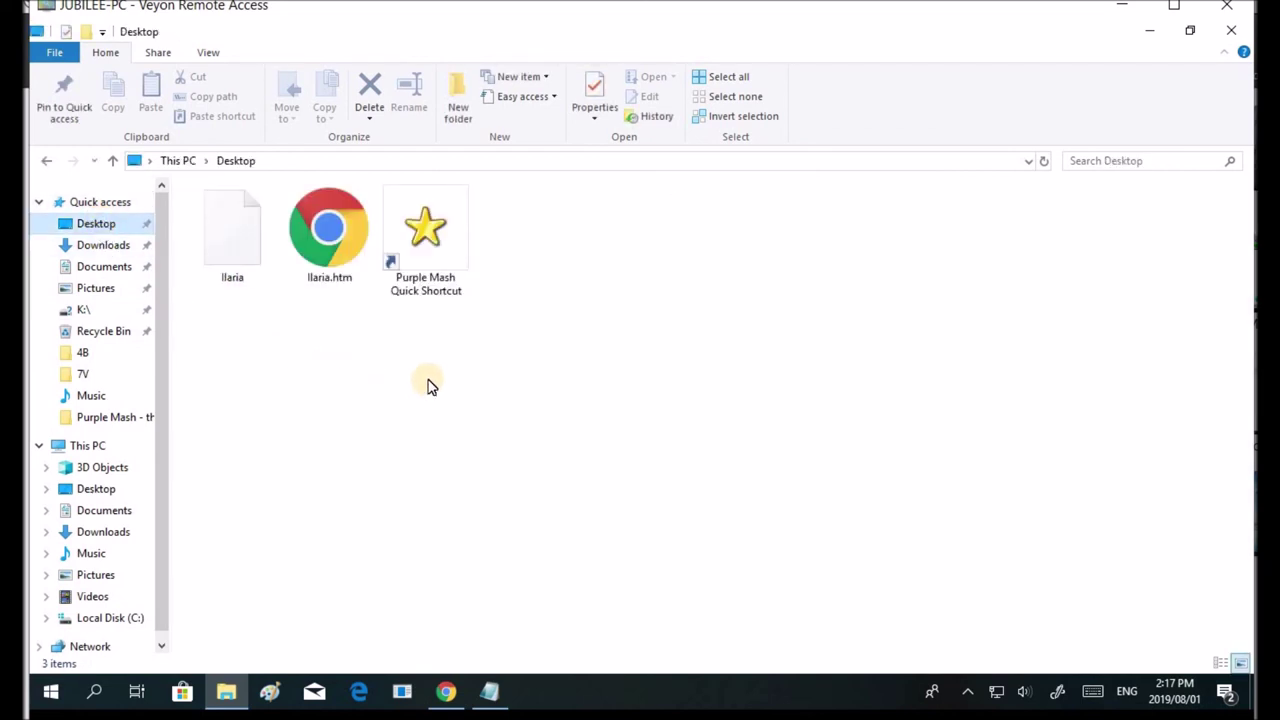
click(332, 245)
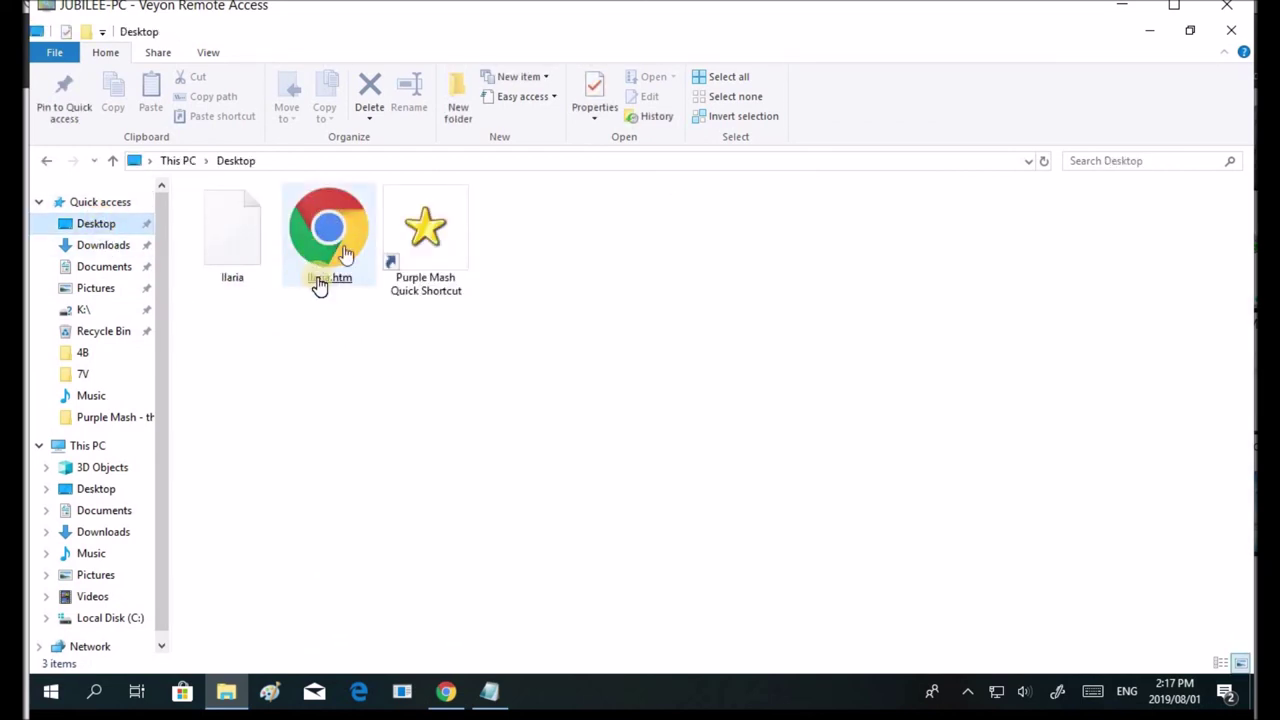
click(634, 463)
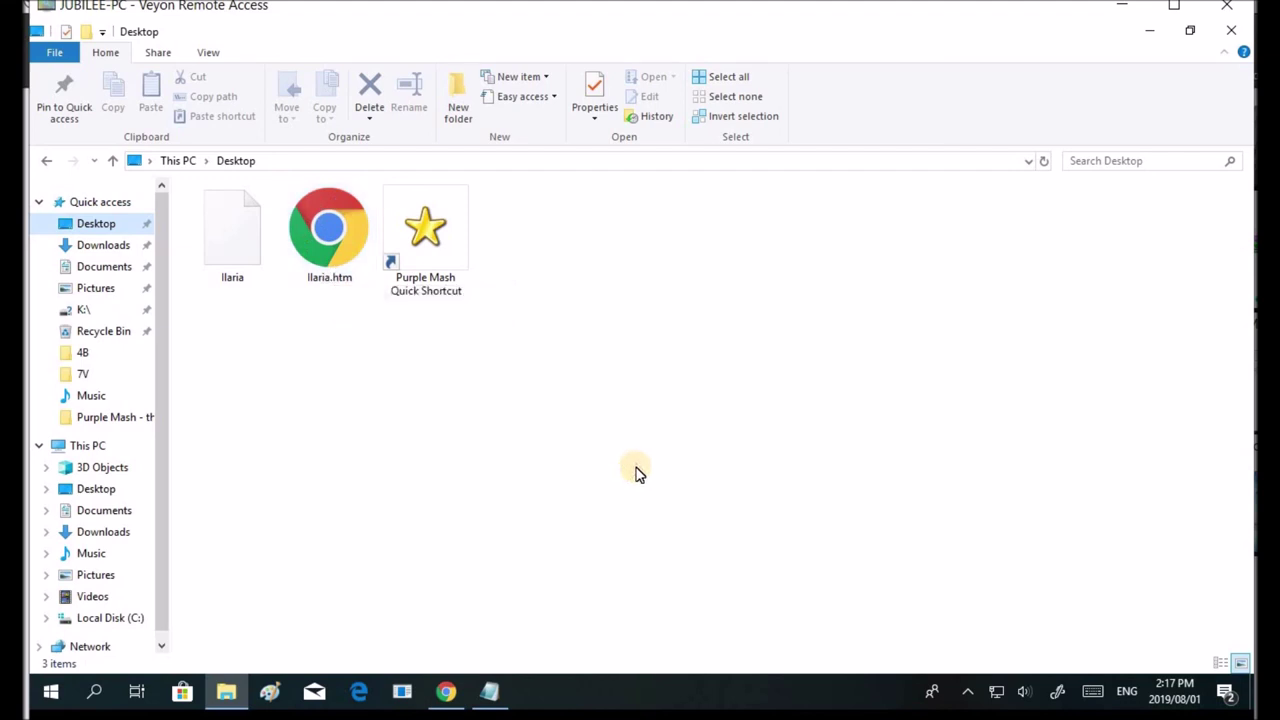
scroll(640, 474, up, 1)
scroll(285, 260, up, 1)
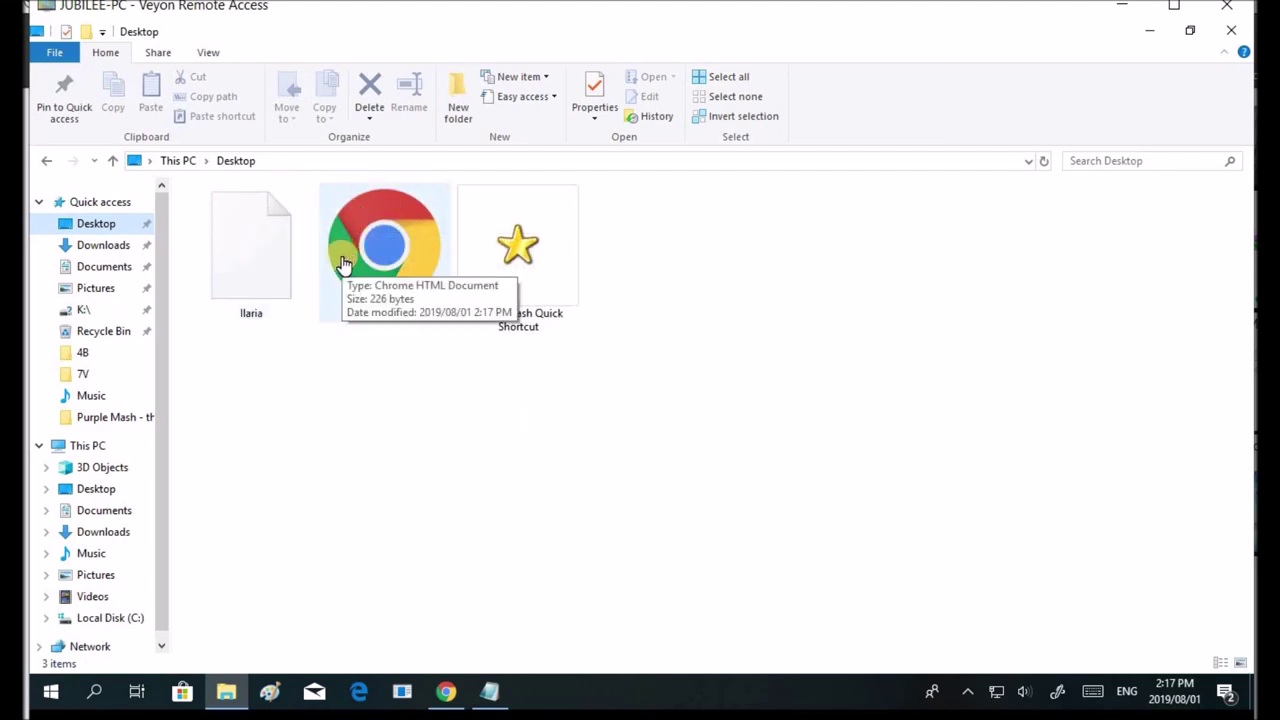
click(342, 265)
double_click(342, 265)
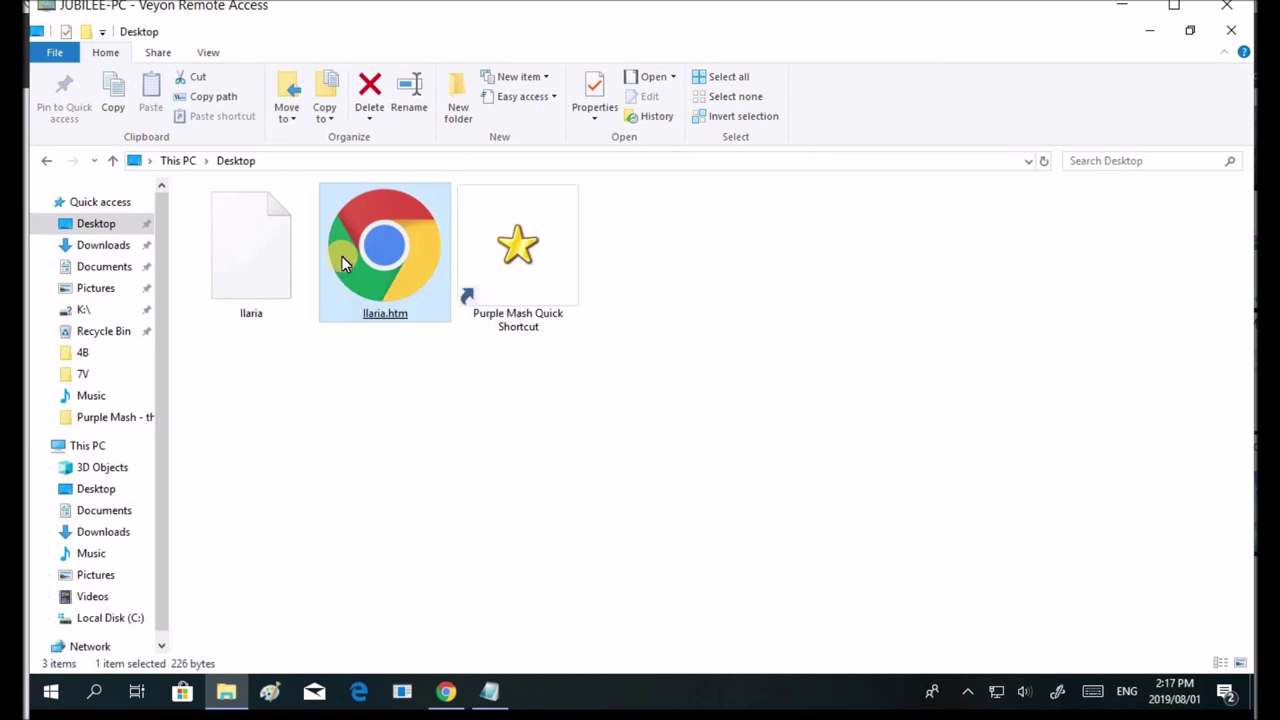